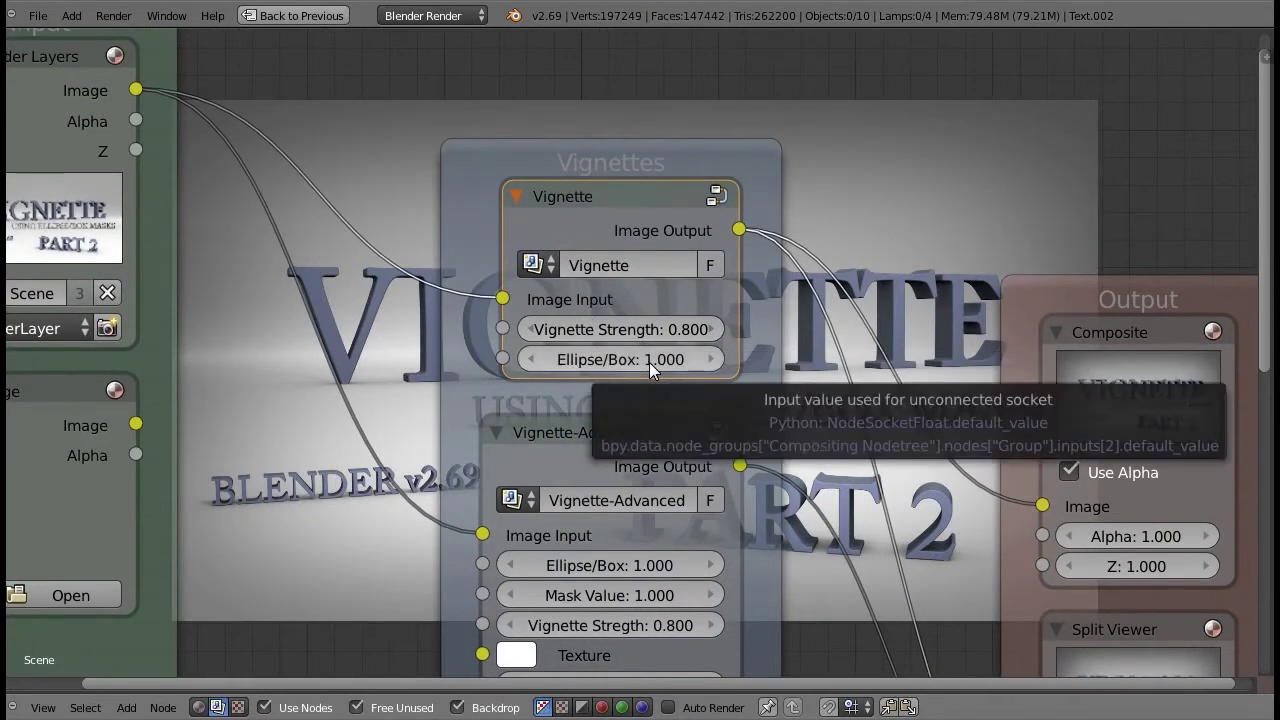
Step: Open the Vignette node group and examine its Mix, Ellipse Mask, Blur and Multiply nodes
{"action": "mouse_move", "coordinate": [504, 298]}
{"action": "left_mouse_down"}
{"action": "mouse_move", "coordinate": [380, 298]}
{"action": "mouse_move", "coordinate": [506, 298]}
{"action": "left_mouse_up"}
{"action": "key", "text": "Tab"}
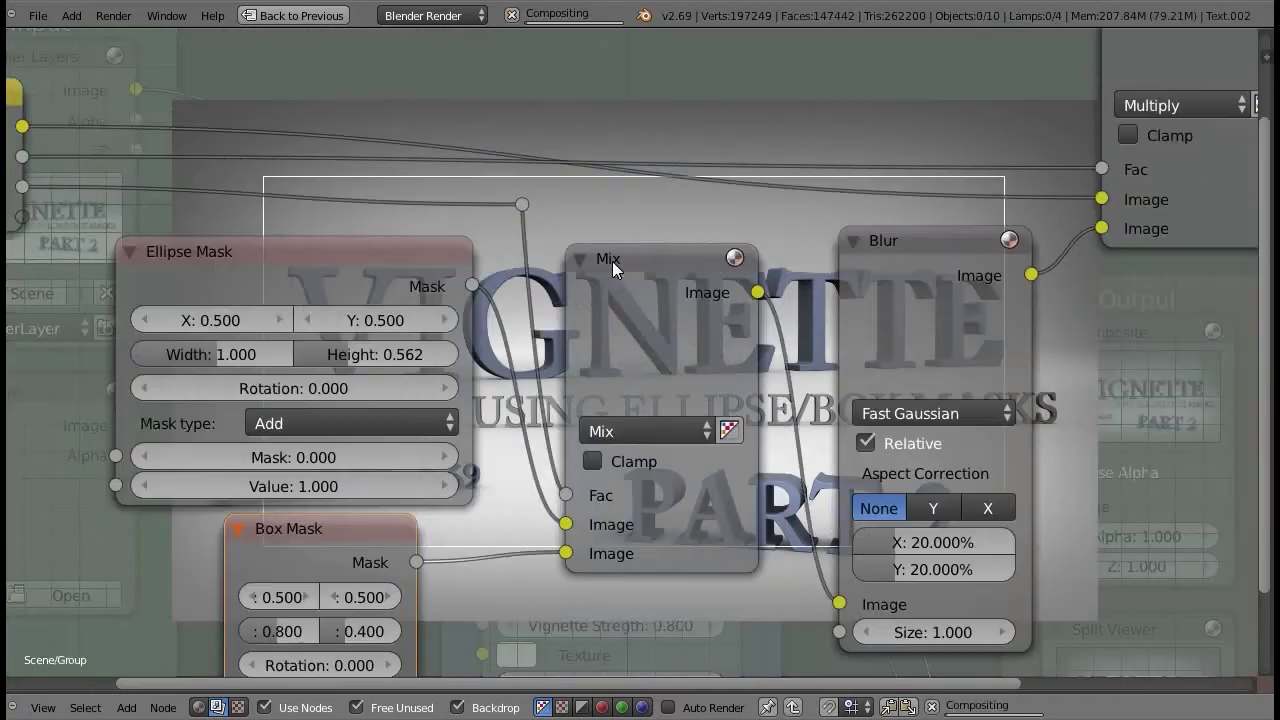
{"action": "scroll", "coordinate": [612, 261], "scroll_direction": "down", "scroll_amount": 3}
{"action": "scroll", "coordinate": [612, 261], "scroll_direction": "up", "scroll_amount": 2}
{"action": "scroll", "coordinate": [612, 261], "scroll_direction": "down", "scroll_amount": 1}
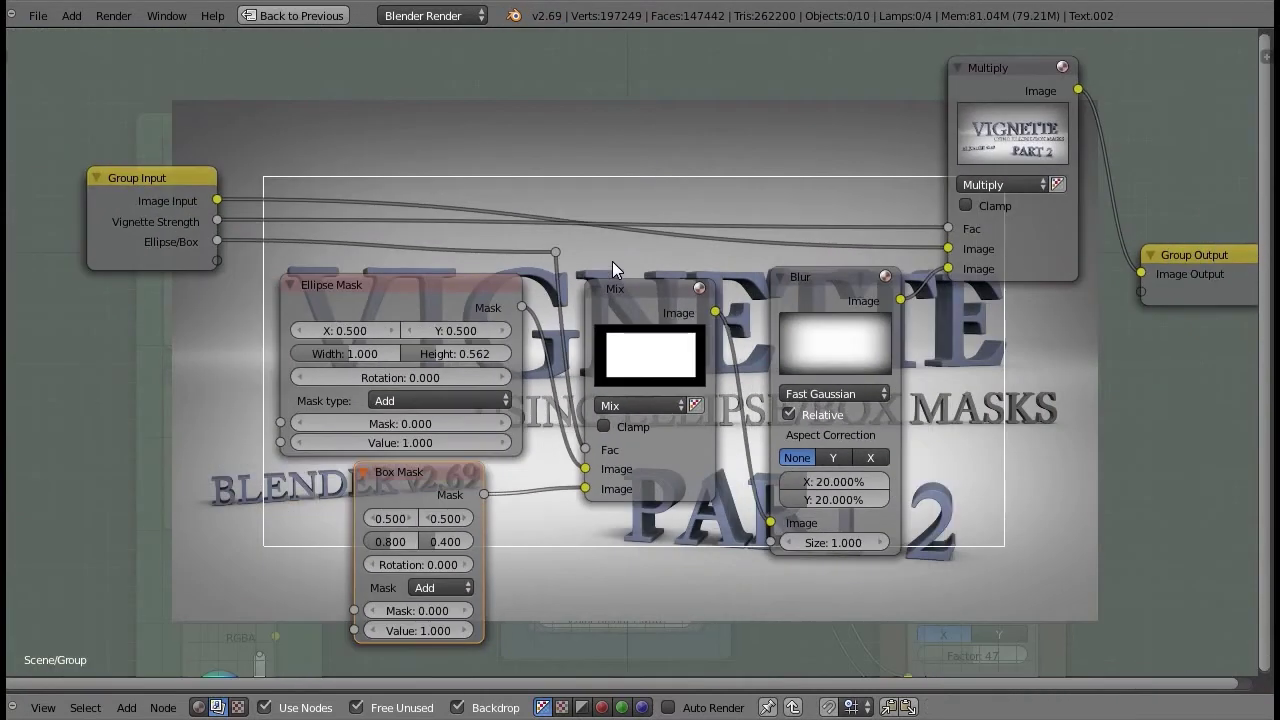
{"action": "left_click", "coordinate": [630, 292]}
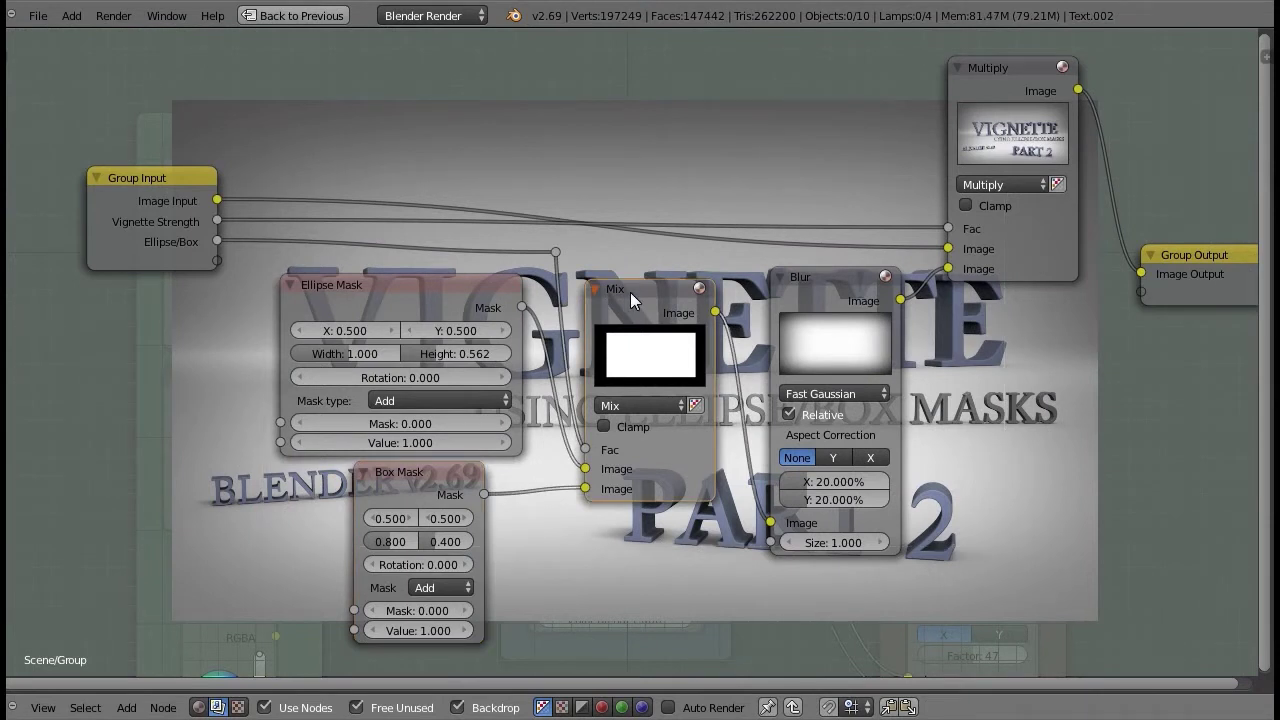
{"action": "left_click", "coordinate": [397, 279]}
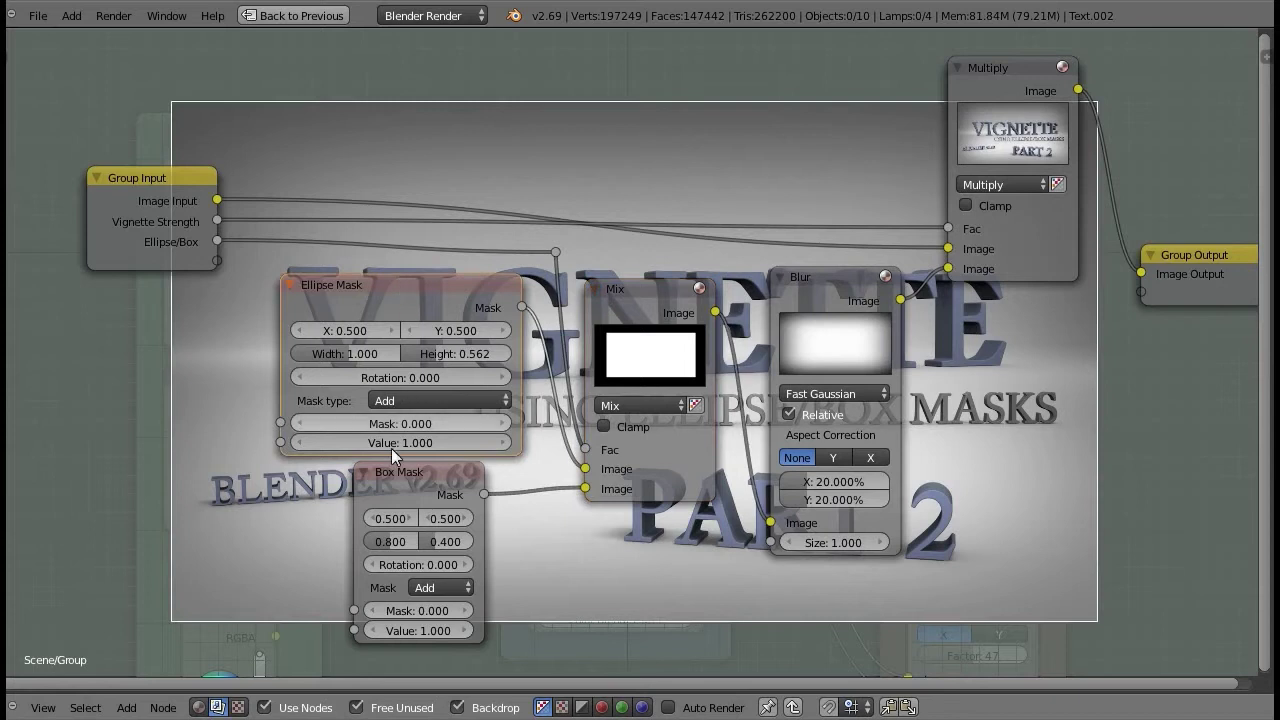
{"action": "left_click", "coordinate": [813, 294]}
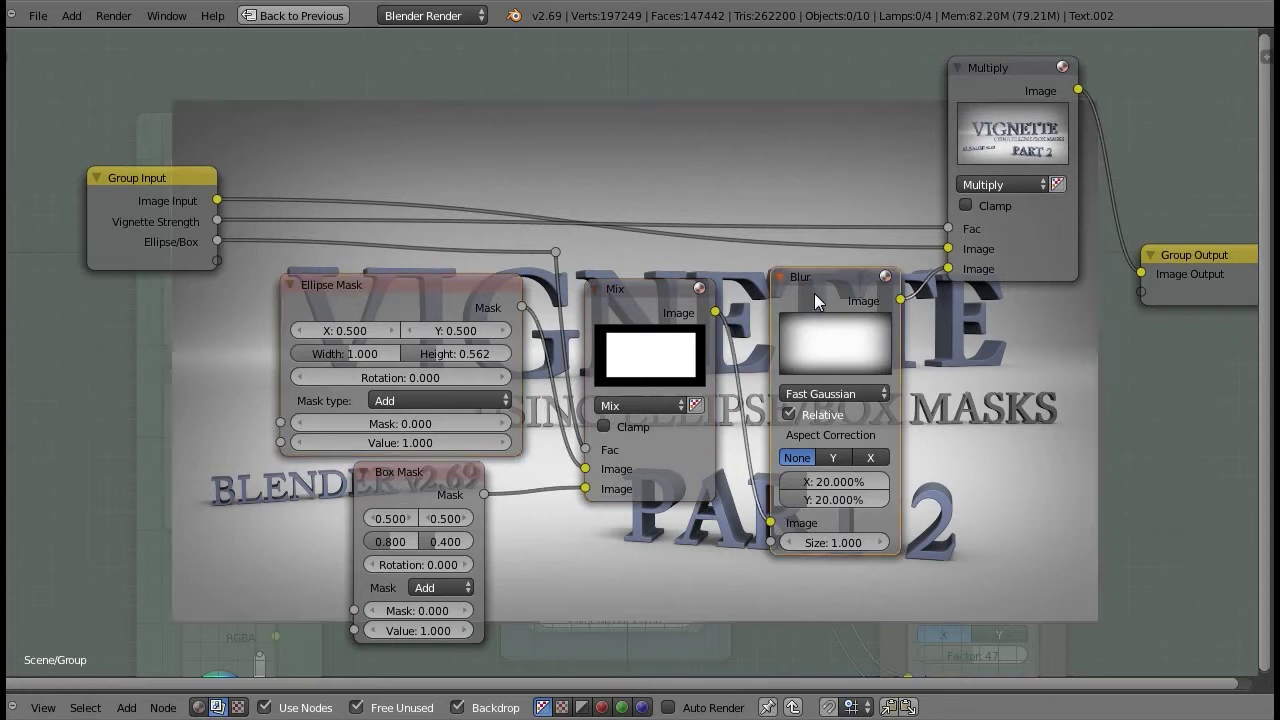
{"action": "left_click", "coordinate": [1006, 78]}
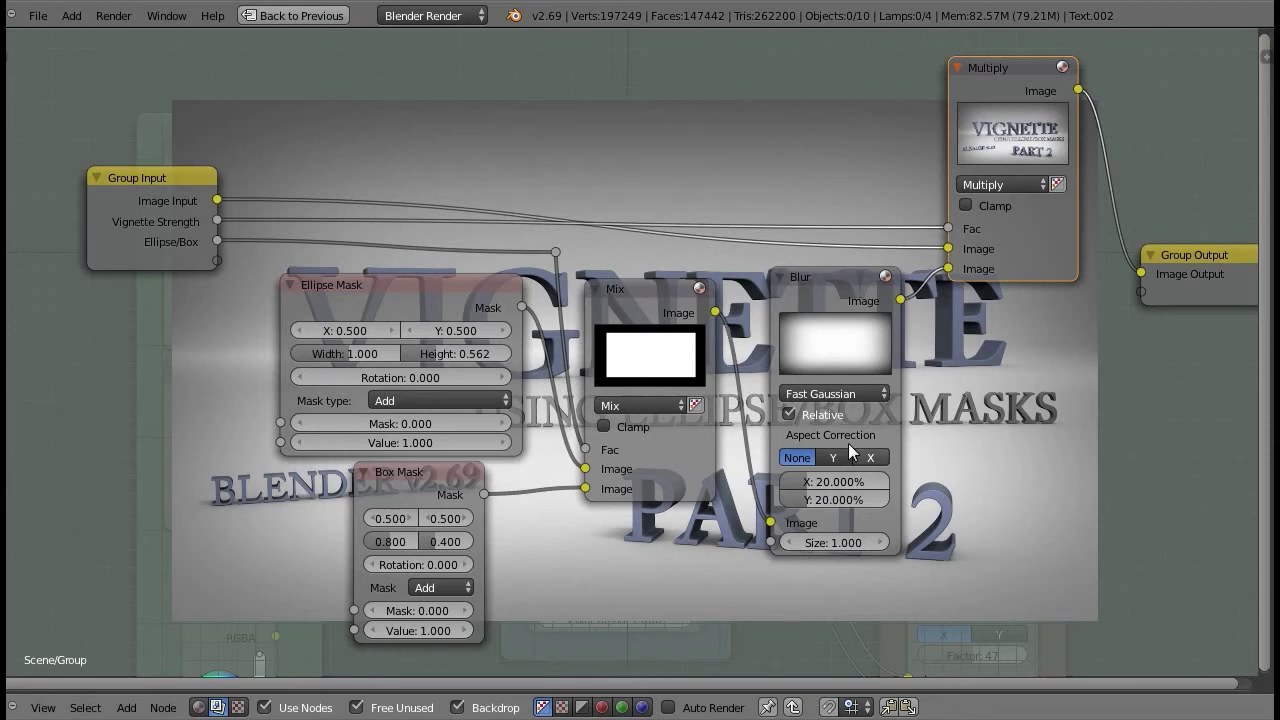
Step: Examine how the ellipse and box masks feed the Mix node, and return to the main node tree
{"action": "scroll", "coordinate": [335, 193], "scroll_direction": "up", "scroll_amount": 3}
{"action": "scroll", "coordinate": [127, 216], "scroll_direction": "down", "scroll_amount": 1}
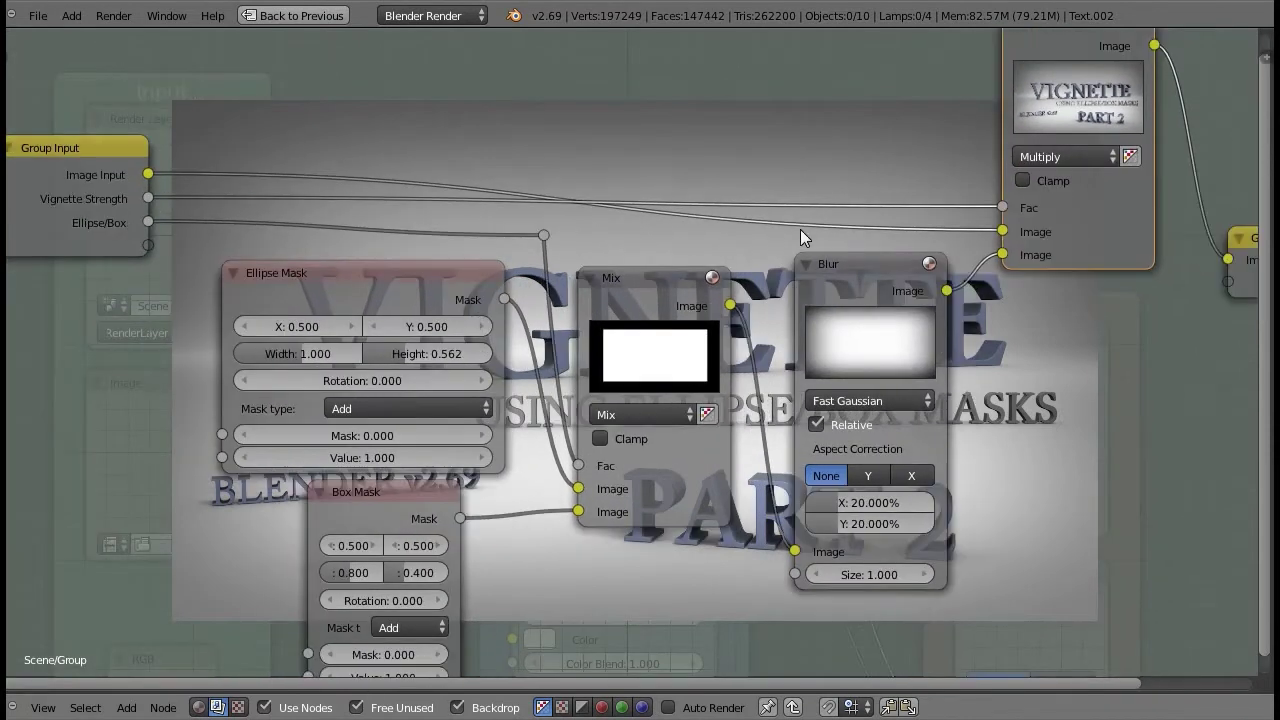
{"action": "middle_click_drag", "start_coordinate": [538, 473], "coordinate": [629, 423]}
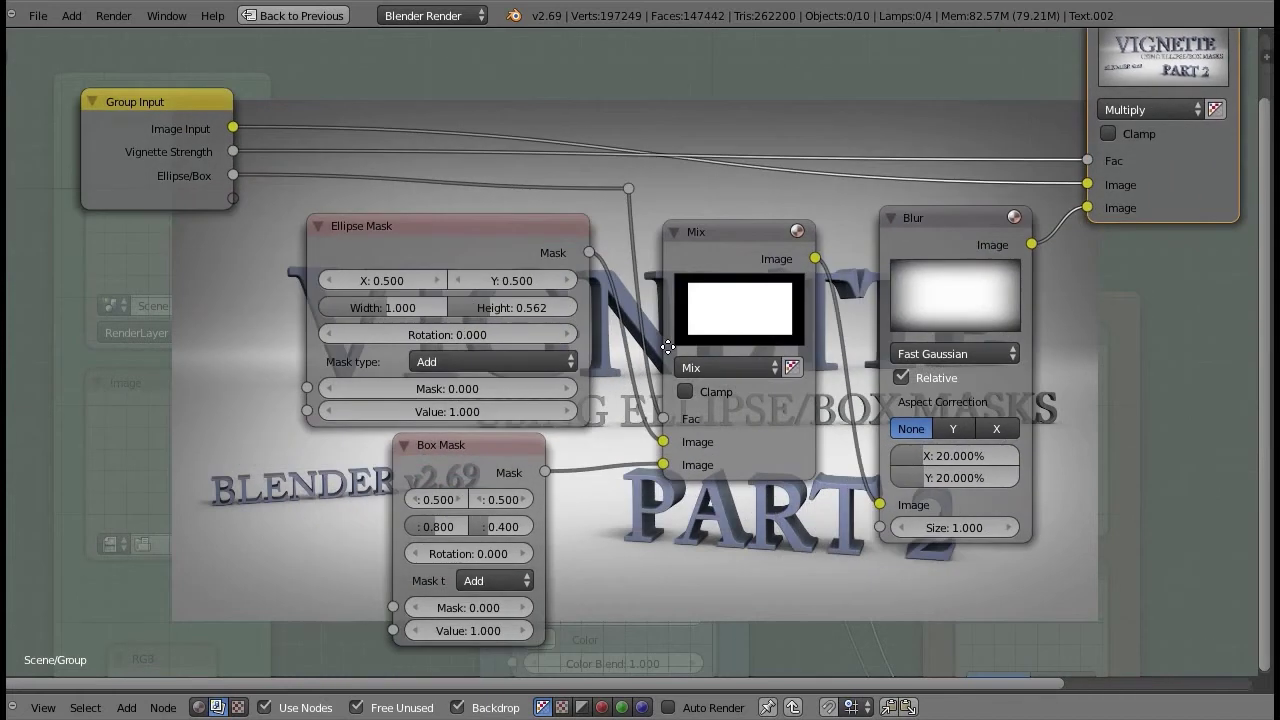
{"action": "left_click", "coordinate": [745, 228]}
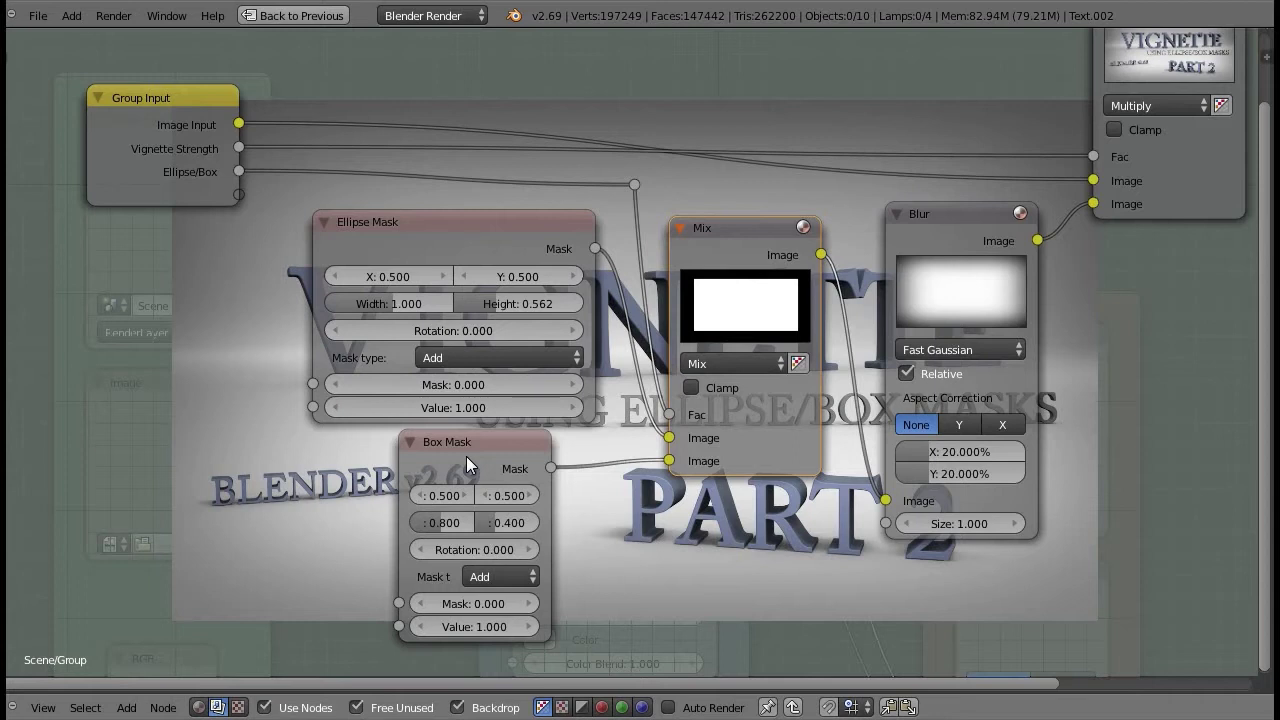
{"action": "scroll", "coordinate": [466, 456], "scroll_direction": "down", "scroll_amount": 1}
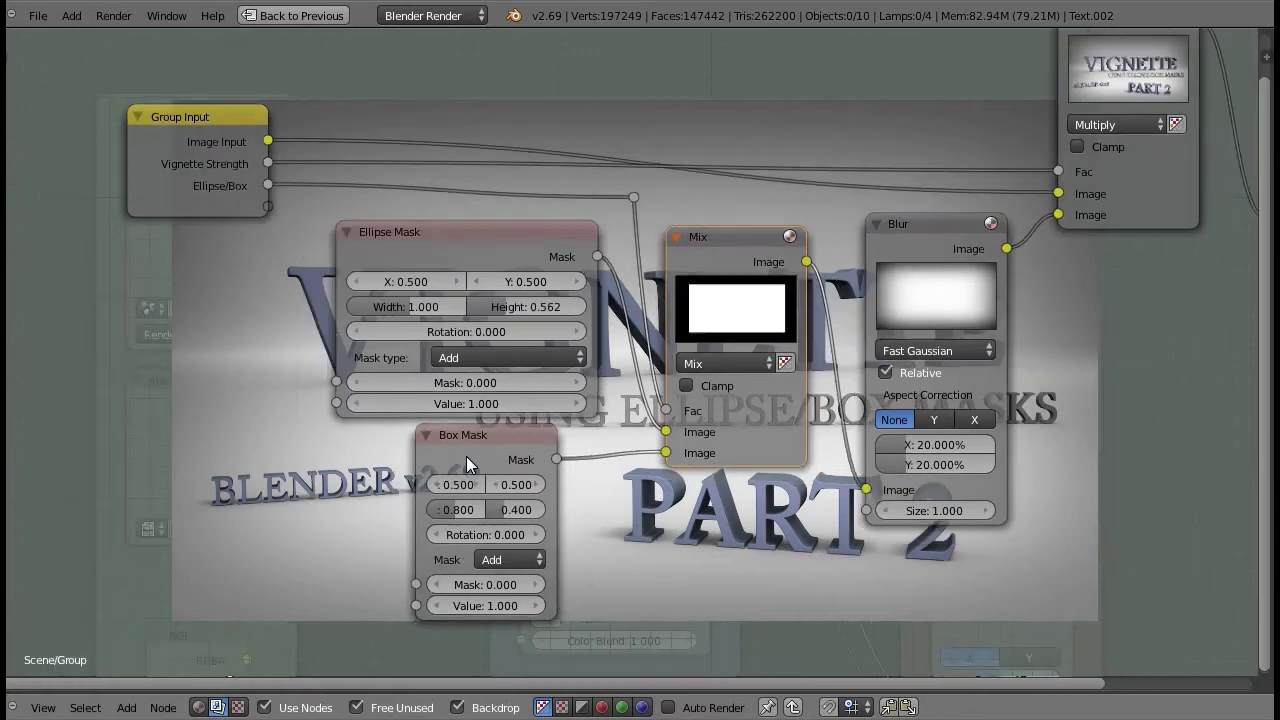
{"action": "scroll", "coordinate": [524, 316], "scroll_direction": "down", "scroll_amount": 1}
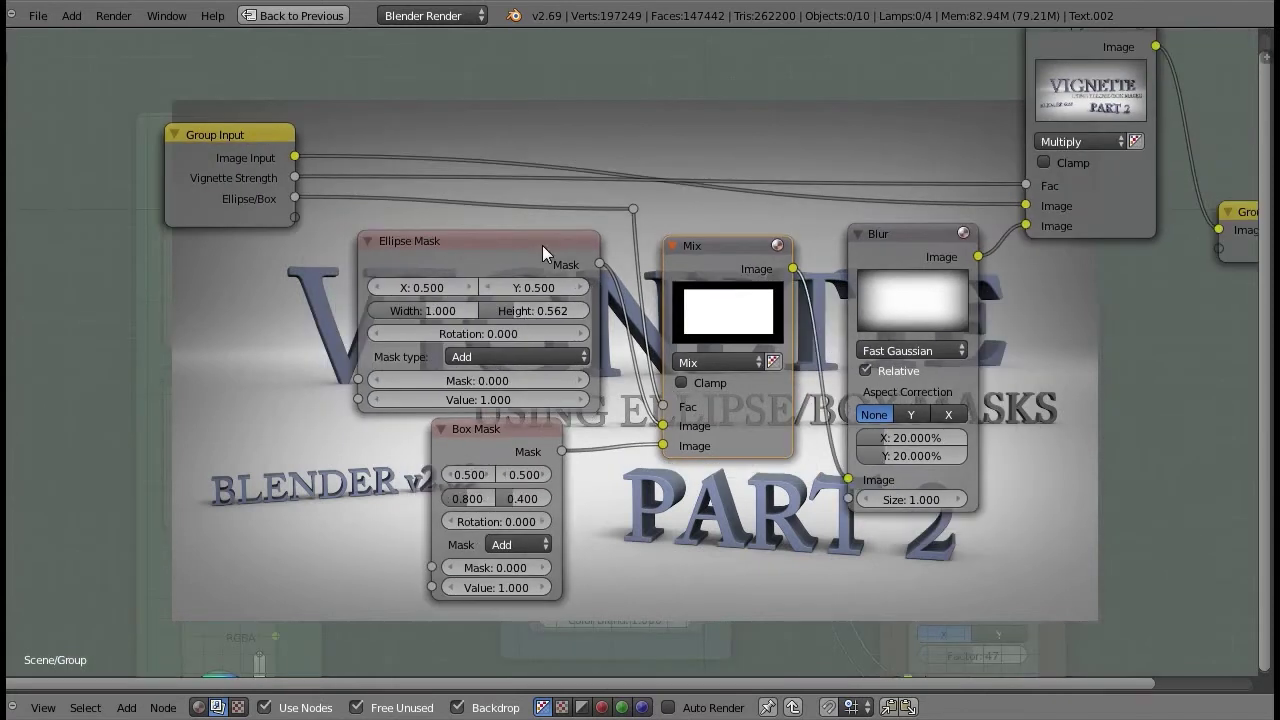
{"action": "middle_click_drag", "start_coordinate": [591, 201], "coordinate": [511, 224]}
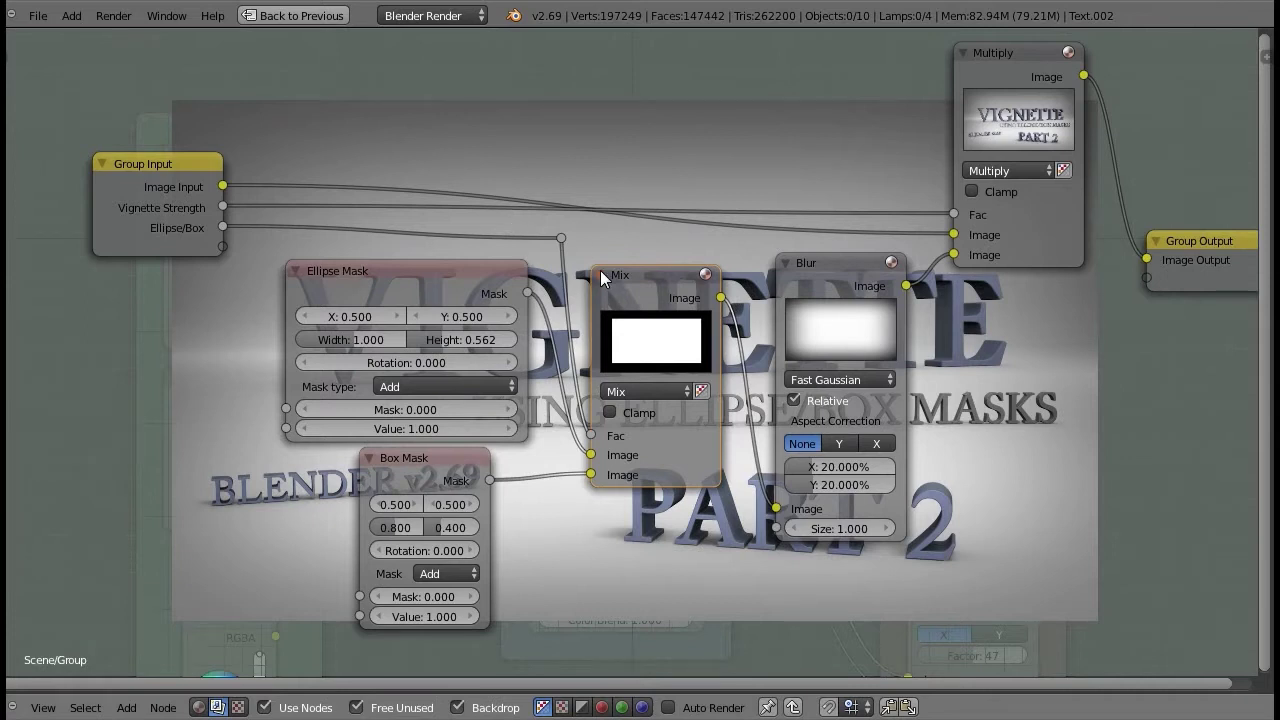
{"action": "key", "text": "Tab"}
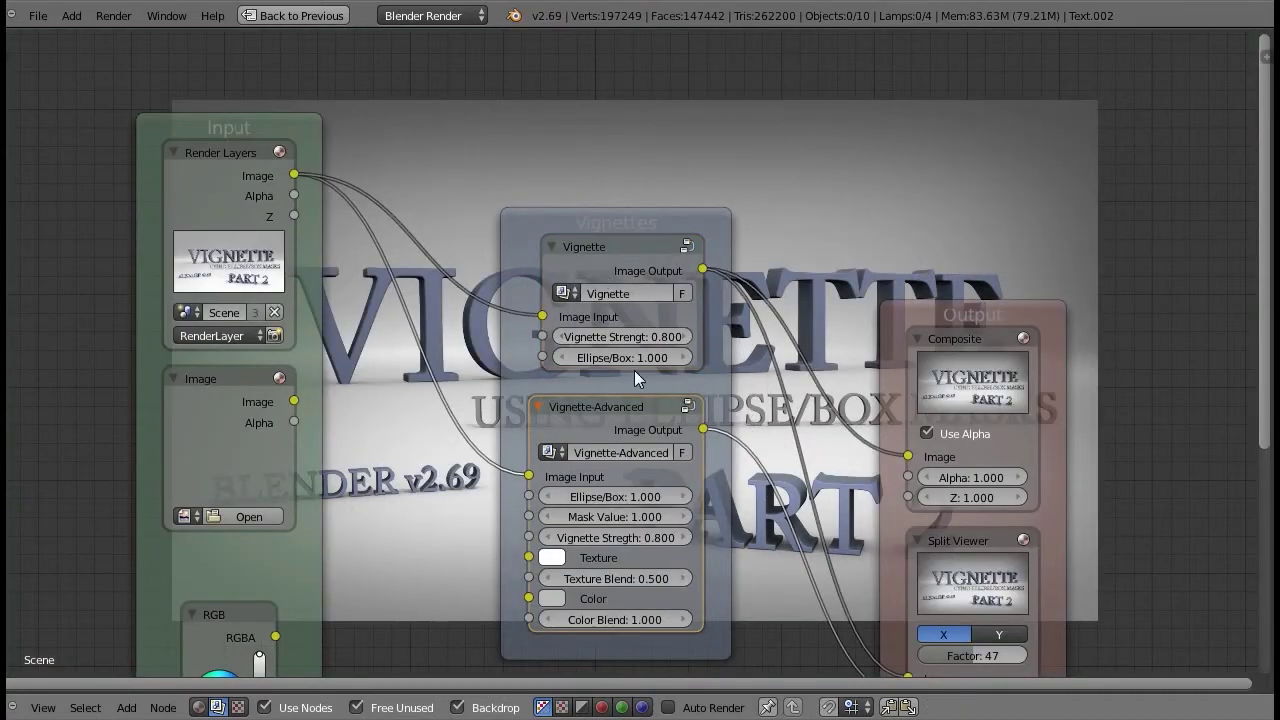
Step: Open the Vignette-Advanced node group and highlight its Ellipse Mask, Box Mask, Blur, second Multiply and Mix nodes together for comparison with the basic group
{"action": "middle_click_drag", "start_coordinate": [663, 296], "coordinate": [718, 182]}
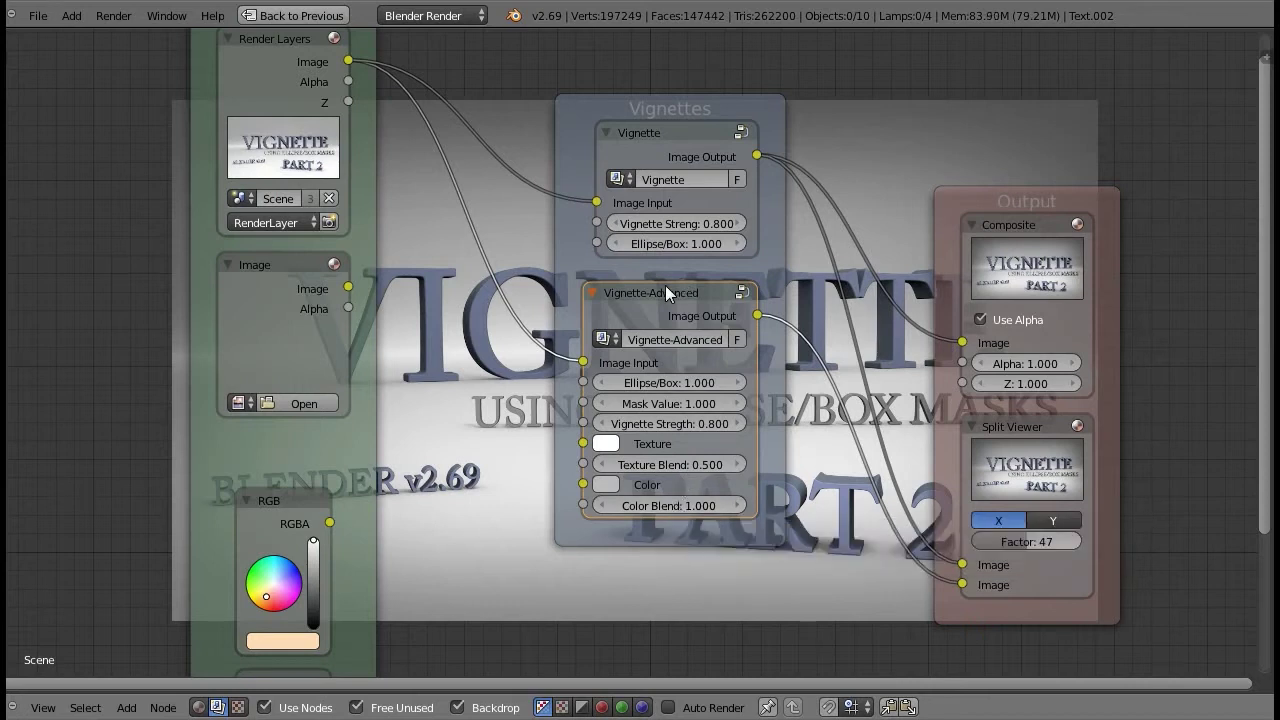
{"action": "key", "text": "Tab"}
{"action": "key", "text": "Home"}
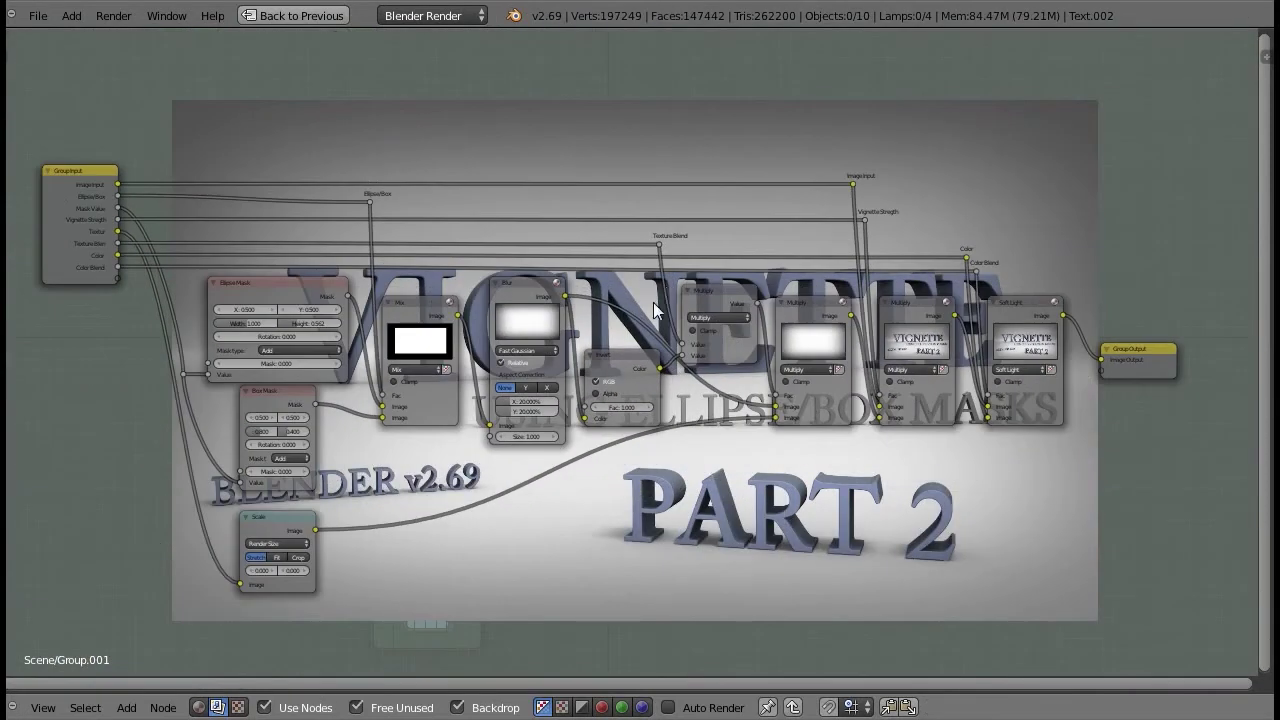
{"action": "scroll", "coordinate": [656, 298], "scroll_direction": "up", "scroll_amount": 1}
{"action": "middle_click_drag", "start_coordinate": [609, 285], "coordinate": [639, 282]}
{"action": "right_click", "coordinate": [297, 283]}
{"action": "right_click", "coordinate": [280, 390], "text": "shift"}
{"action": "right_click", "coordinate": [566, 279], "text": "shift"}
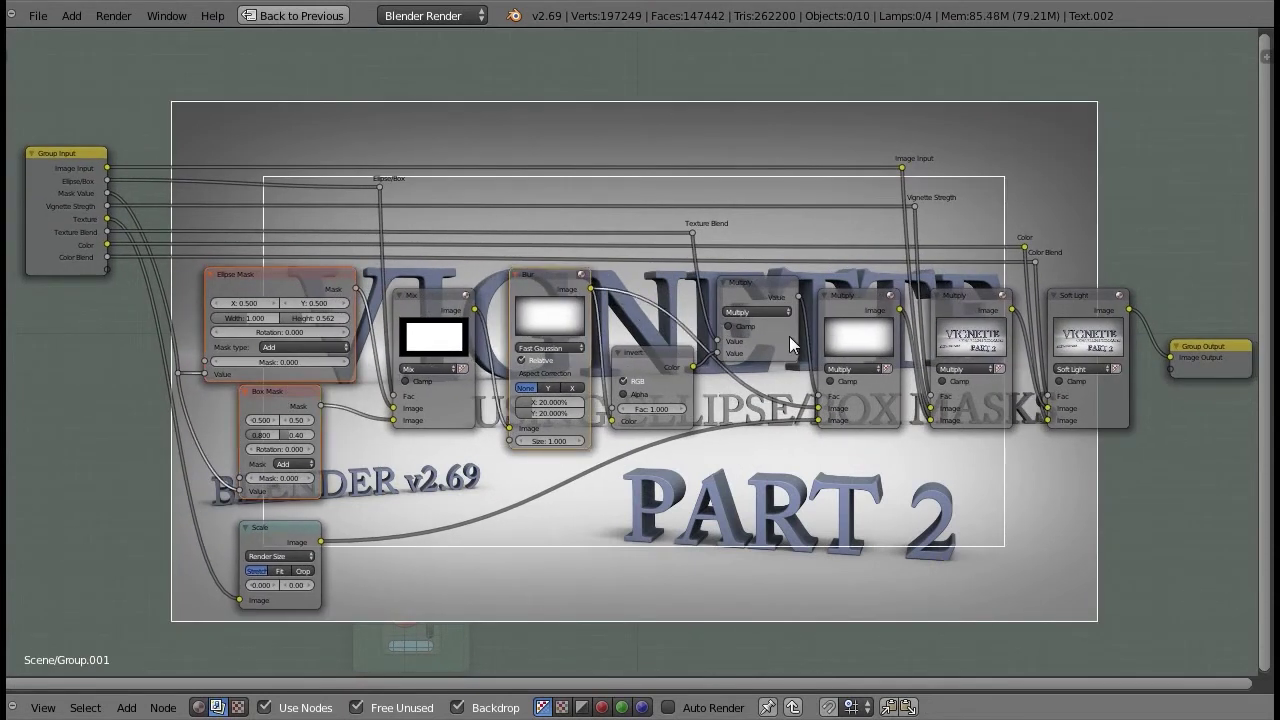
{"action": "right_click", "coordinate": [962, 297], "text": "shift"}
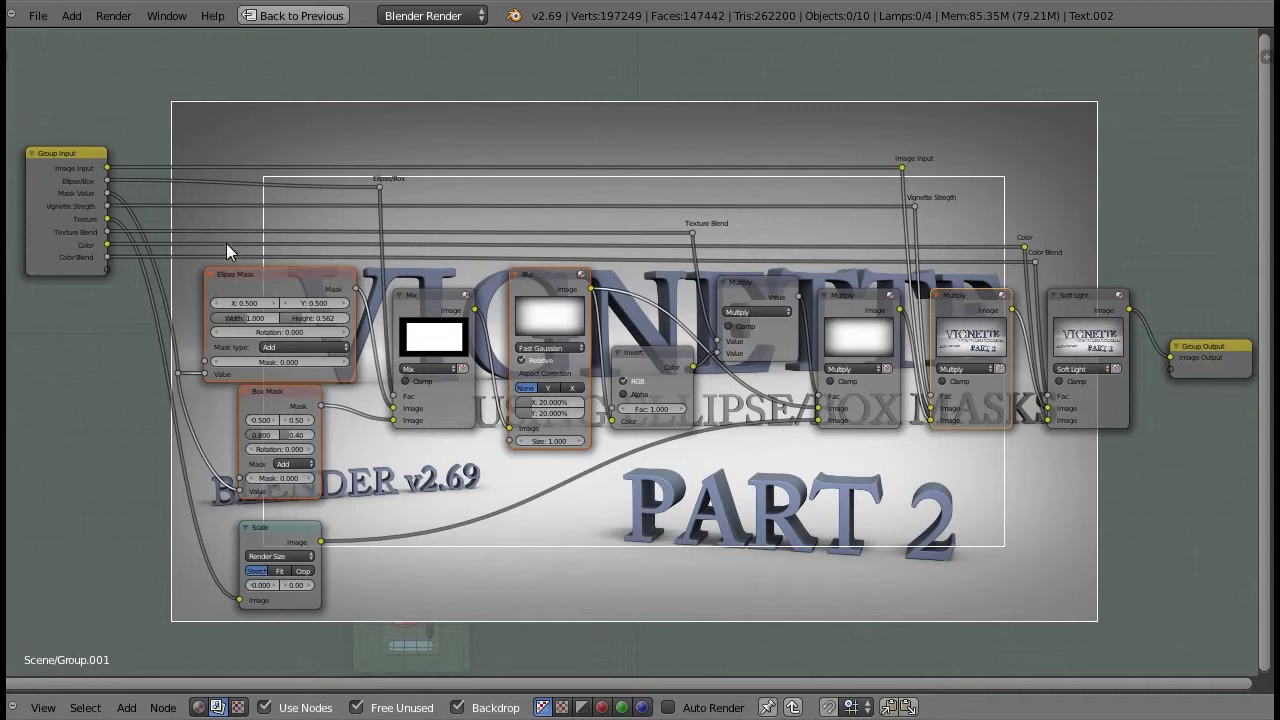
{"action": "right_click", "coordinate": [416, 313], "text": "shift"}
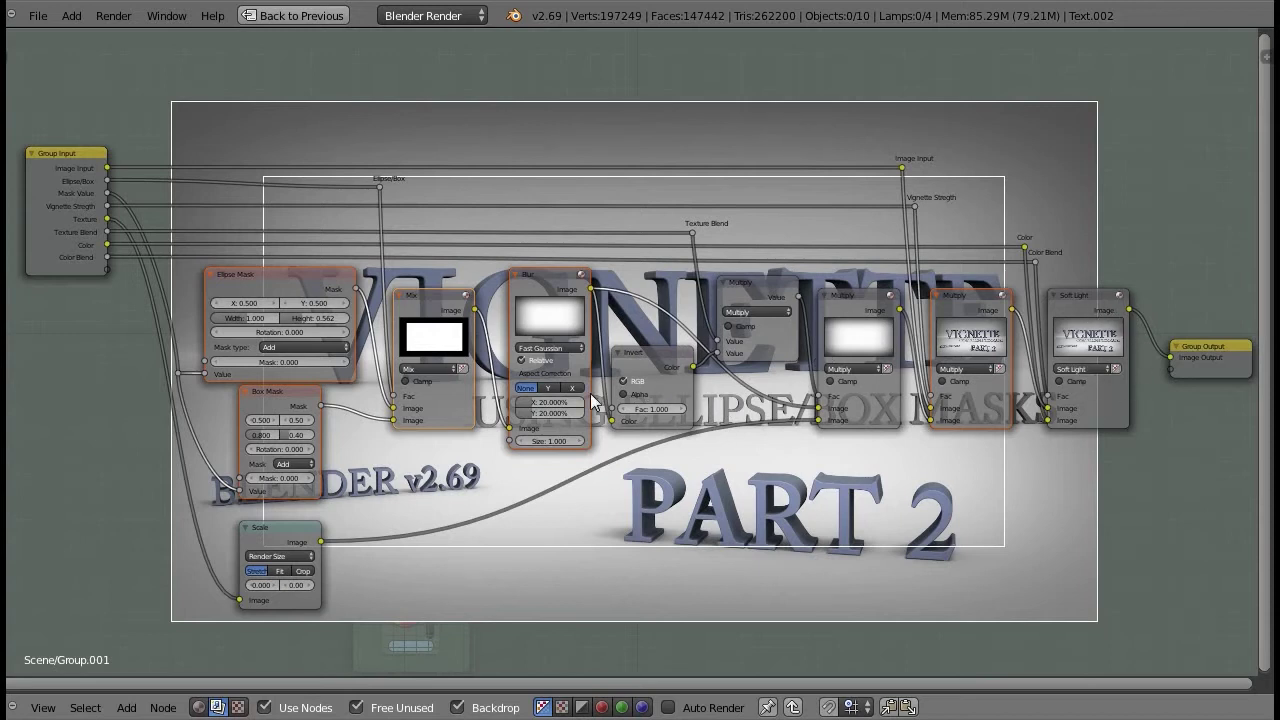
Step: Reduce the selection to the Ellipse Mask node and leave the Vignette-Advanced group
{"action": "left_click", "coordinate": [415, 297]}
{"action": "left_click", "coordinate": [298, 285]}
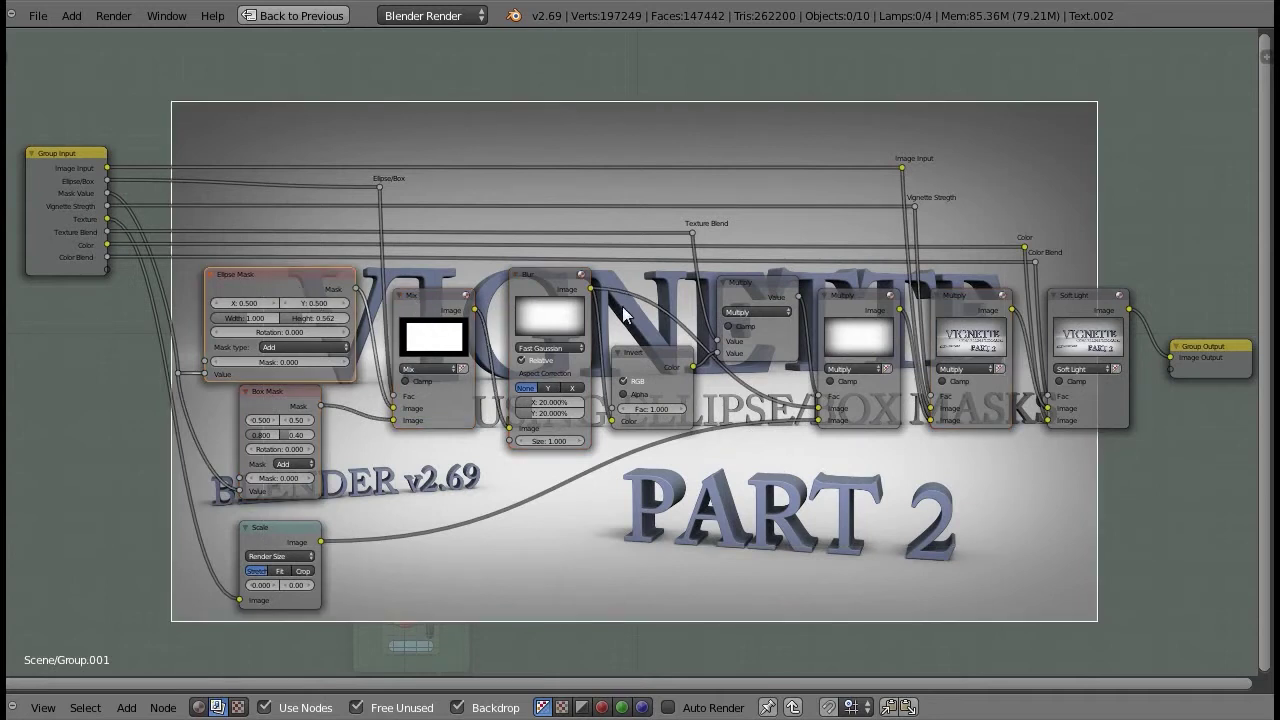
{"action": "key", "text": "Tab"}
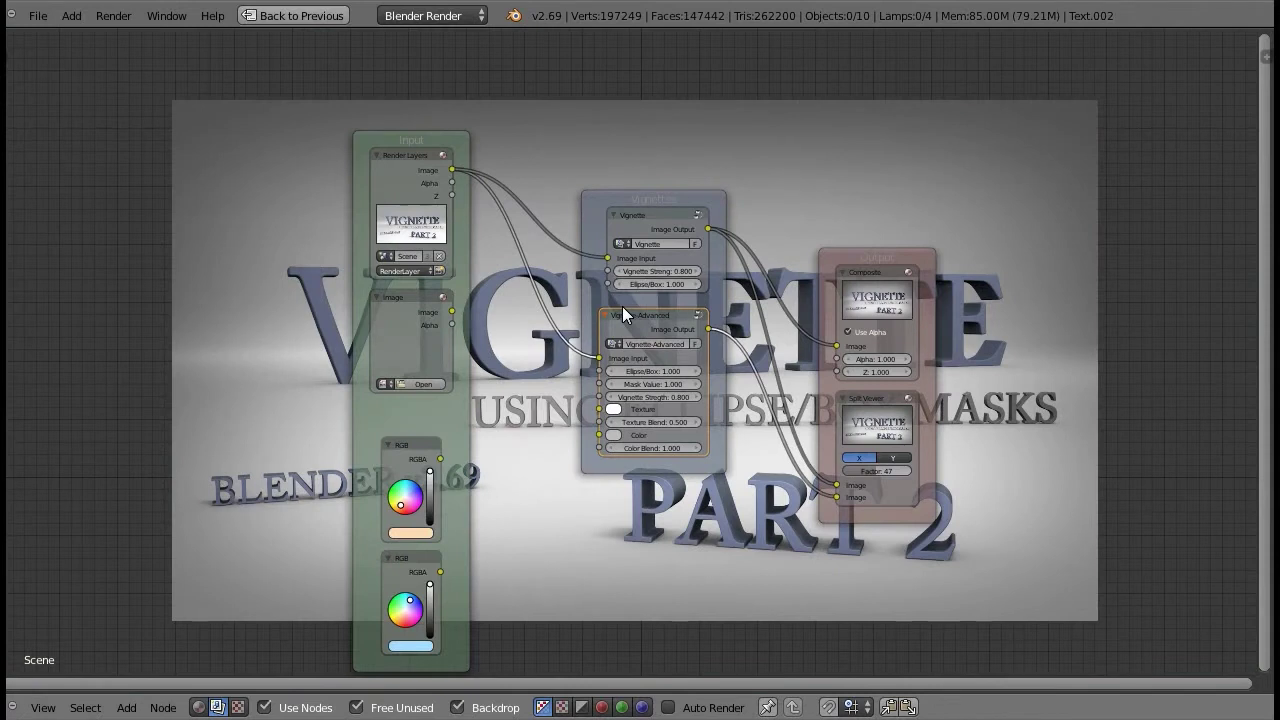
Step: Take Blender out of full screen, move its window aside, and switch to Firefox to show the cgtextures.com texture categories
{"action": "key", "text": "alt+F11"}
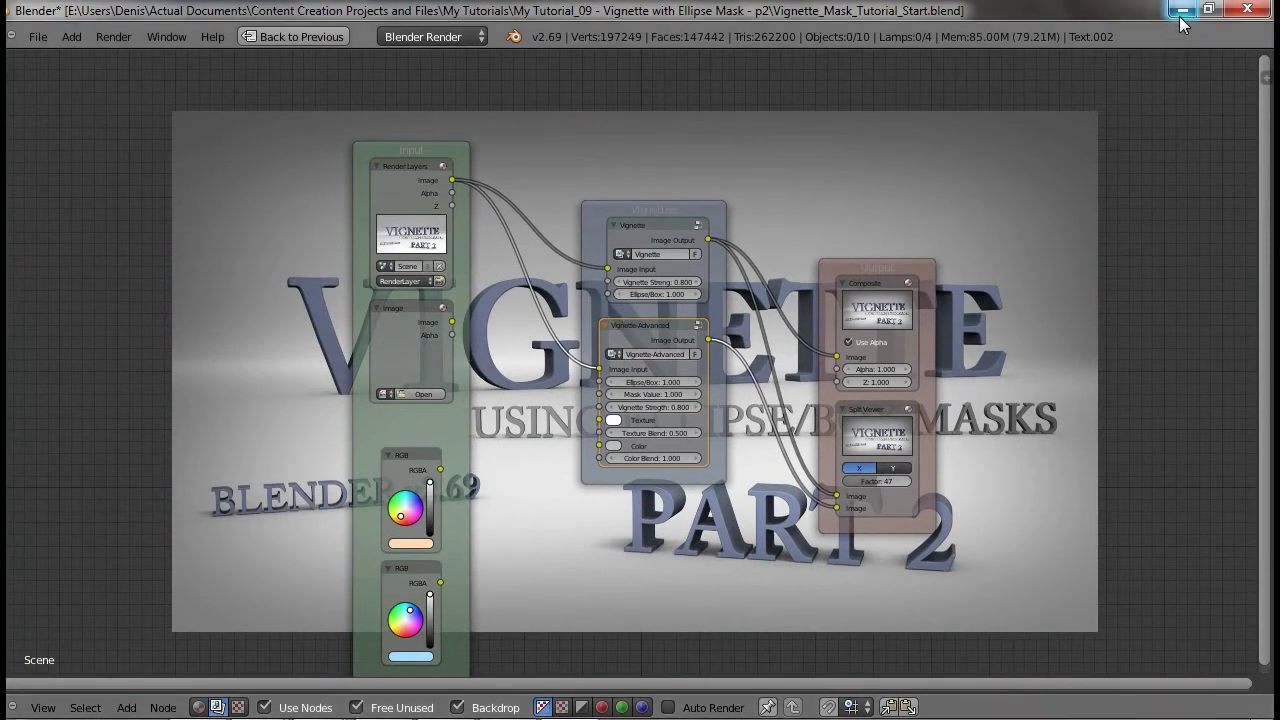
{"action": "left_click_drag", "start_coordinate": [914, 14], "coordinate": [1080, 257]}
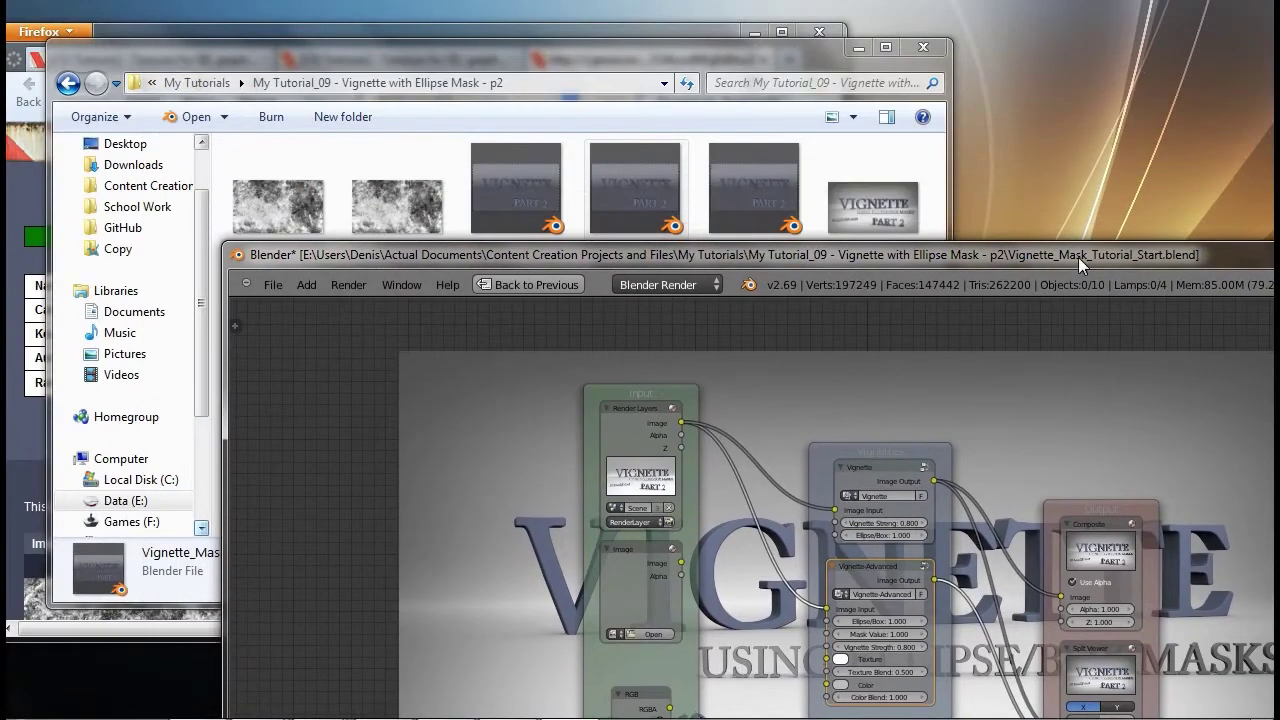
{"action": "left_click", "coordinate": [149, 29]}
{"action": "left_click", "coordinate": [115, 62]}
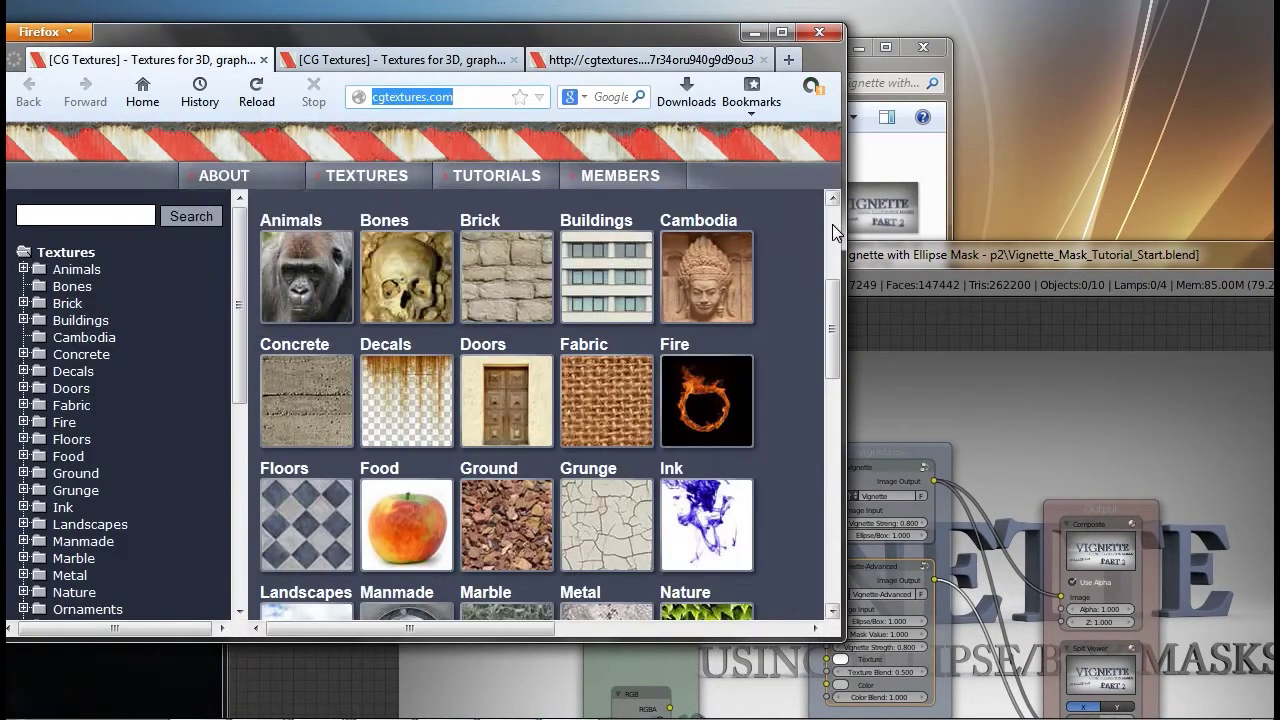
{"action": "left_click", "coordinate": [471, 97]}
{"action": "left_click", "coordinate": [471, 97]}
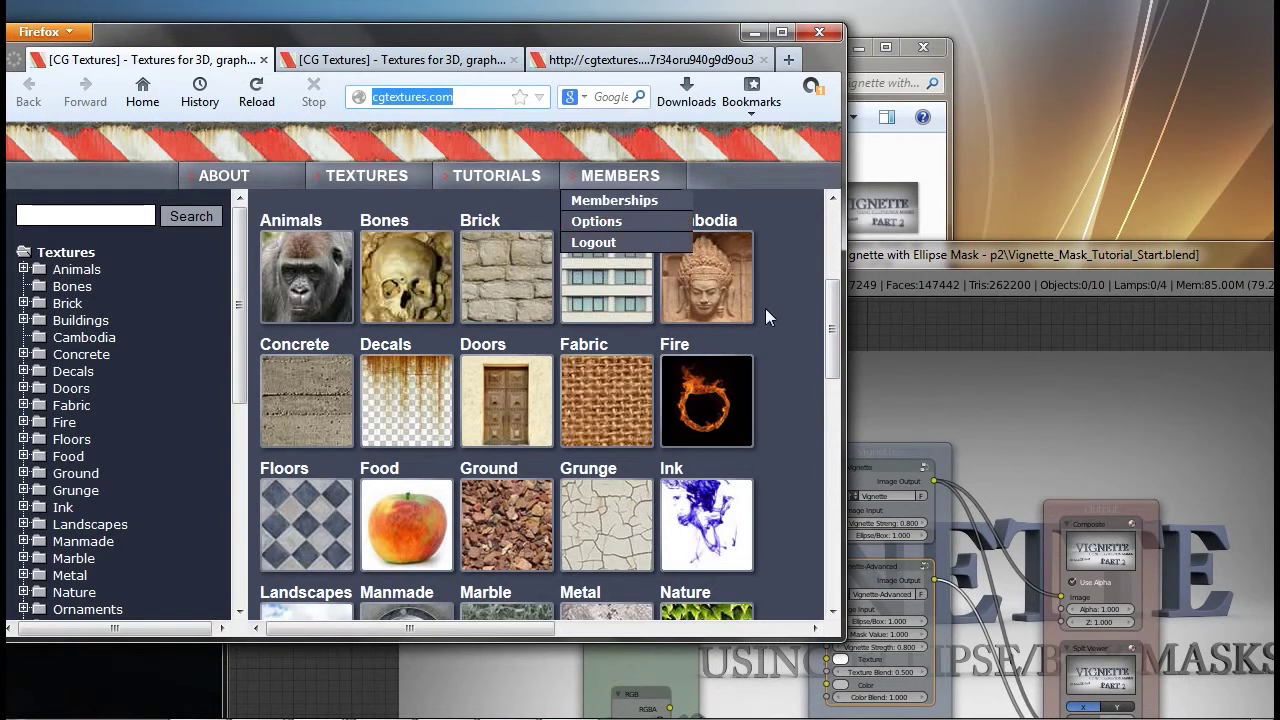
Step: Look through the Grungemaps listing and check the Grungemaps0154 texture page for its details, image sizes and download quota
{"action": "left_click", "coordinate": [441, 62]}
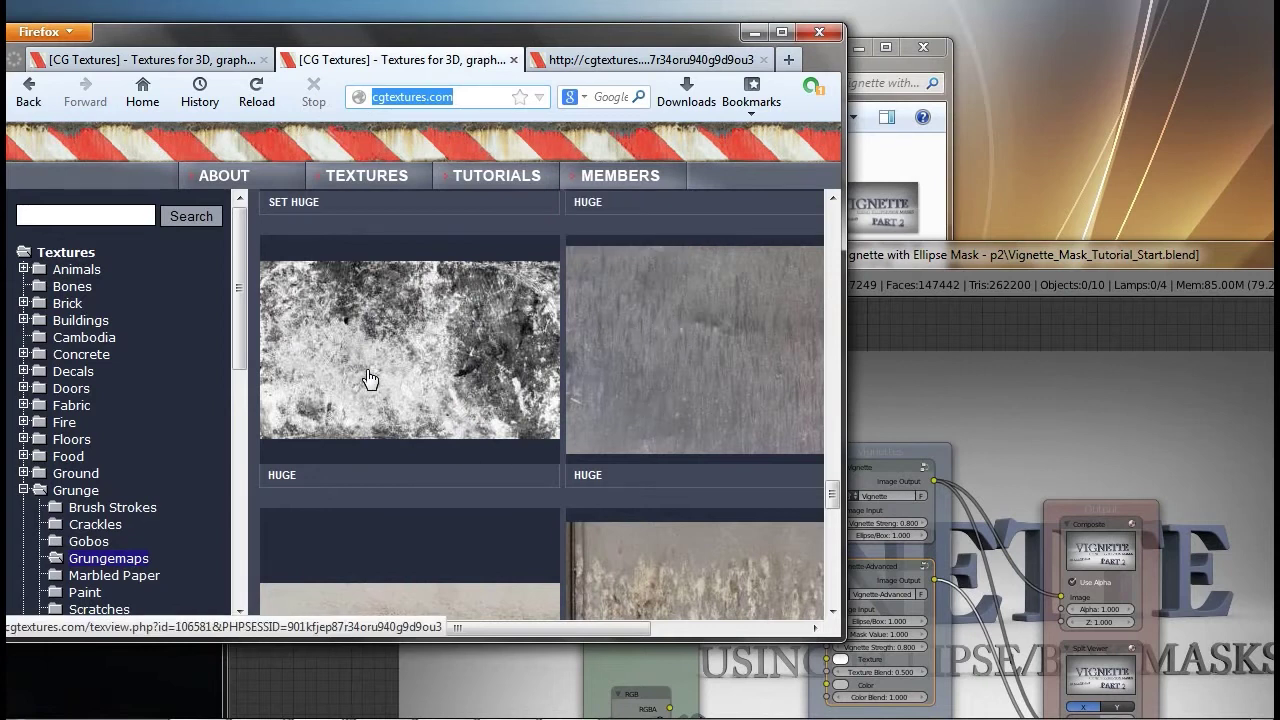
{"action": "mouse_move", "coordinate": [832, 492]}
{"action": "left_mouse_down"}
{"action": "mouse_move", "coordinate": [845, 215]}
{"action": "mouse_move", "coordinate": [826, 494]}
{"action": "mouse_move", "coordinate": [823, 481]}
{"action": "left_mouse_up"}
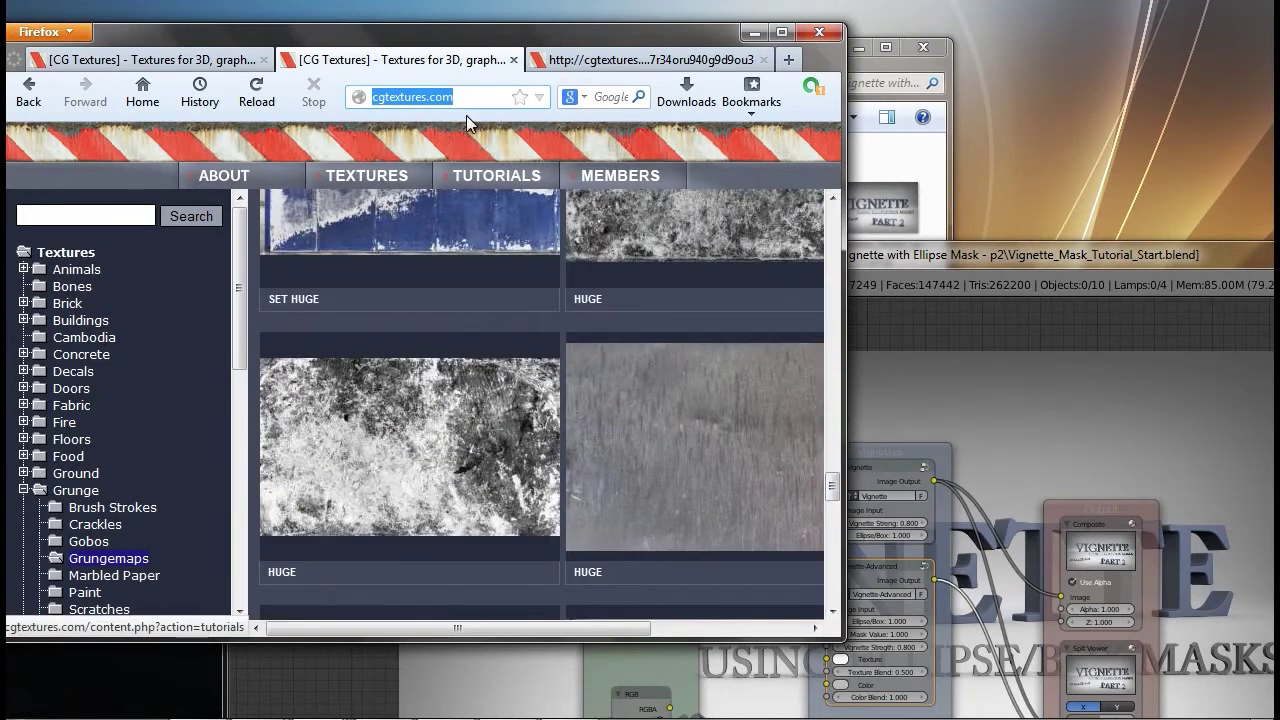
{"action": "left_click", "coordinate": [640, 66]}
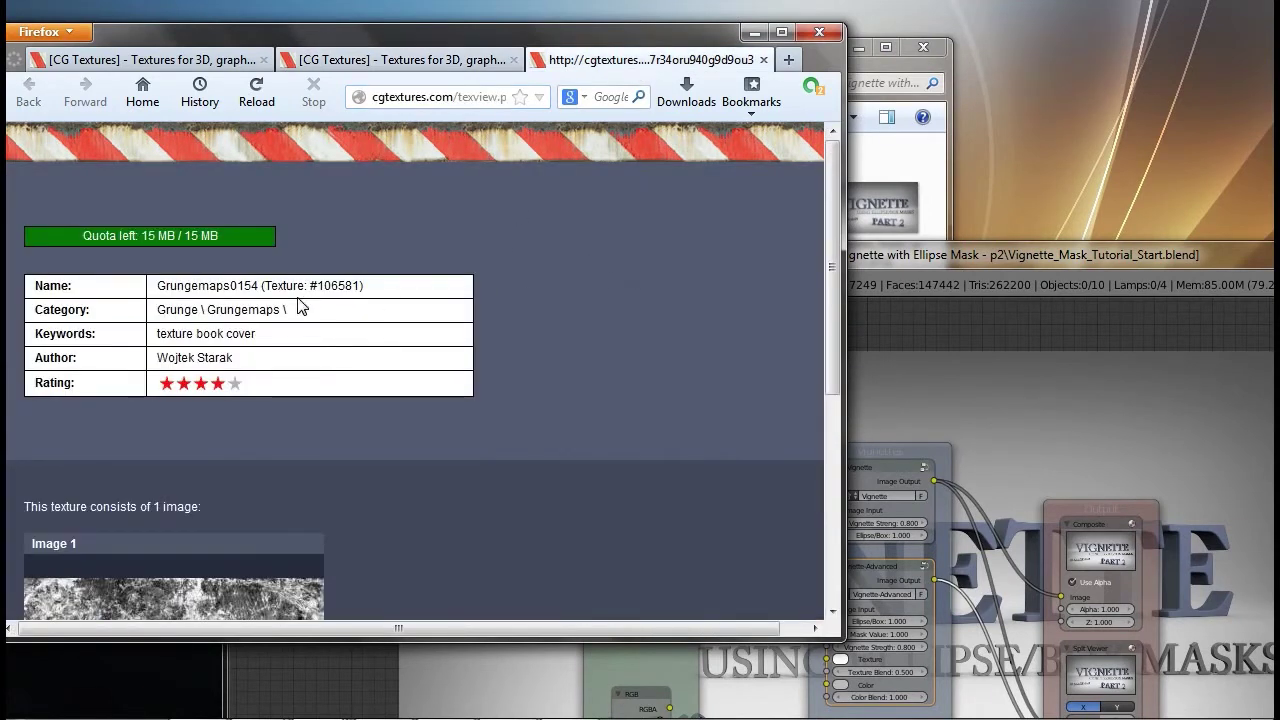
{"action": "left_click_drag", "start_coordinate": [157, 285], "coordinate": [266, 289]}
{"action": "left_click", "coordinate": [613, 272]}
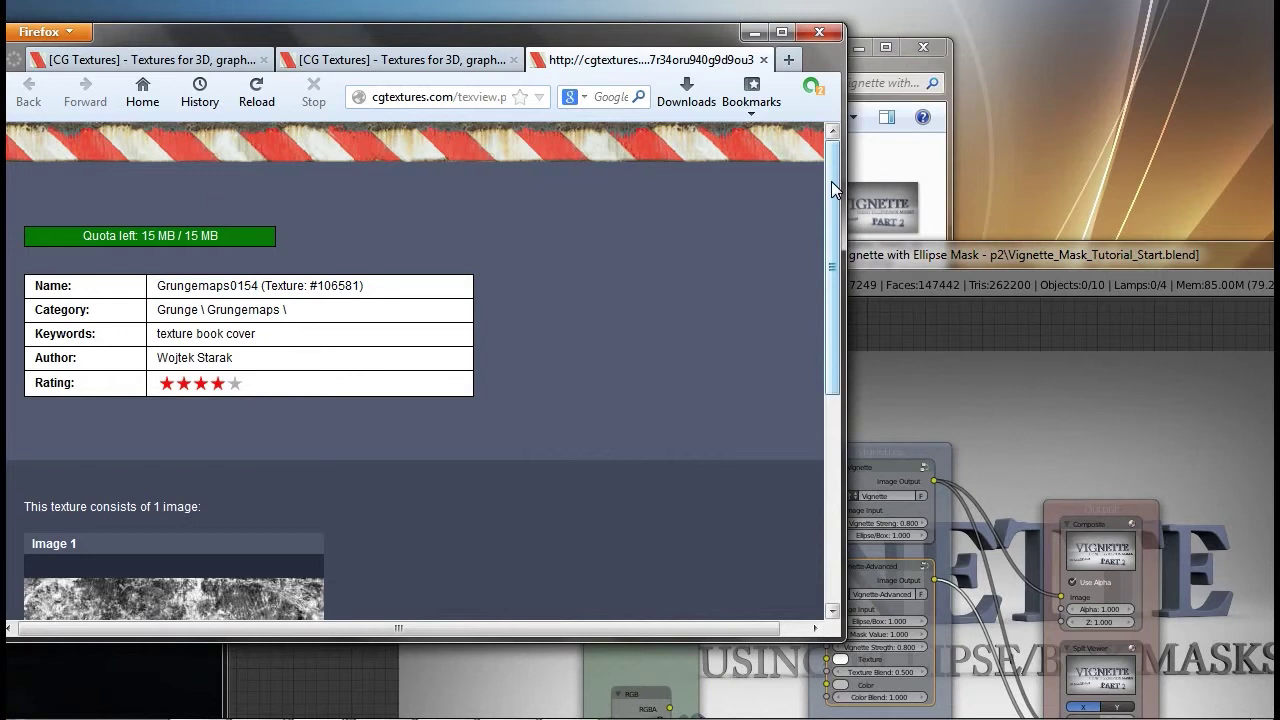
{"action": "left_click_drag", "start_coordinate": [831, 181], "coordinate": [776, 406]}
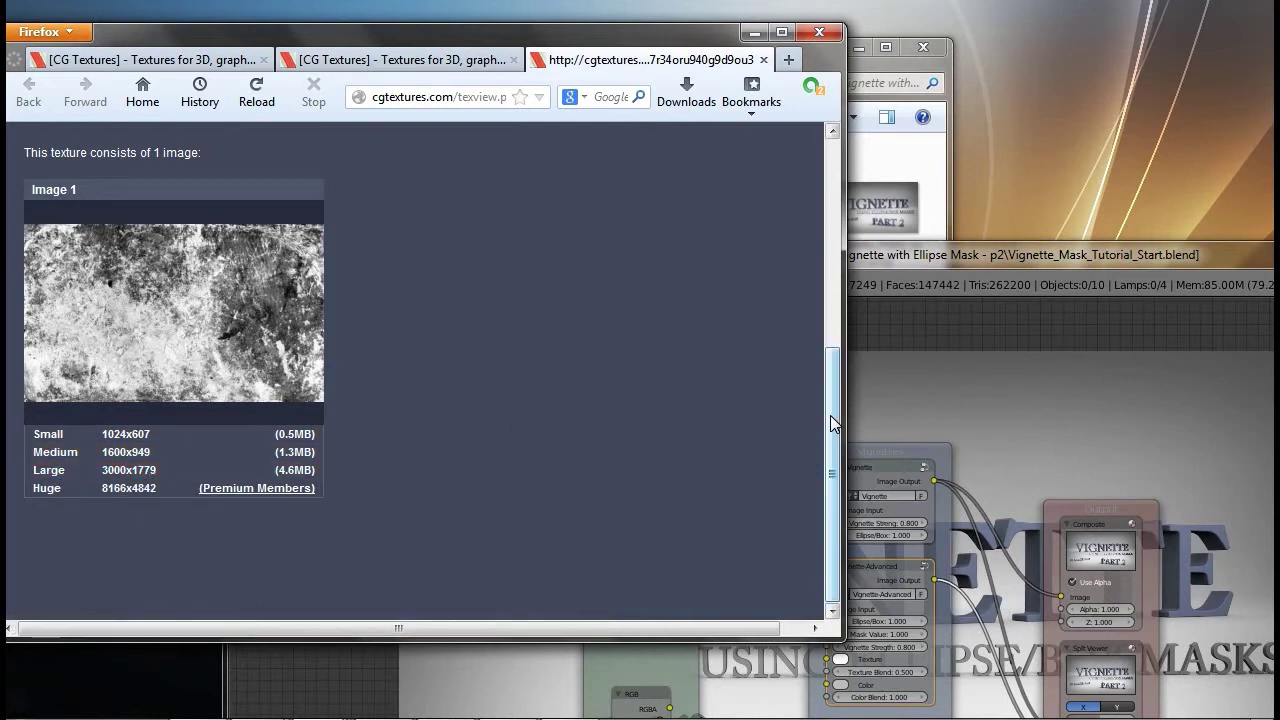
{"action": "scroll", "coordinate": [832, 352], "scroll_direction": "up", "scroll_amount": 1}
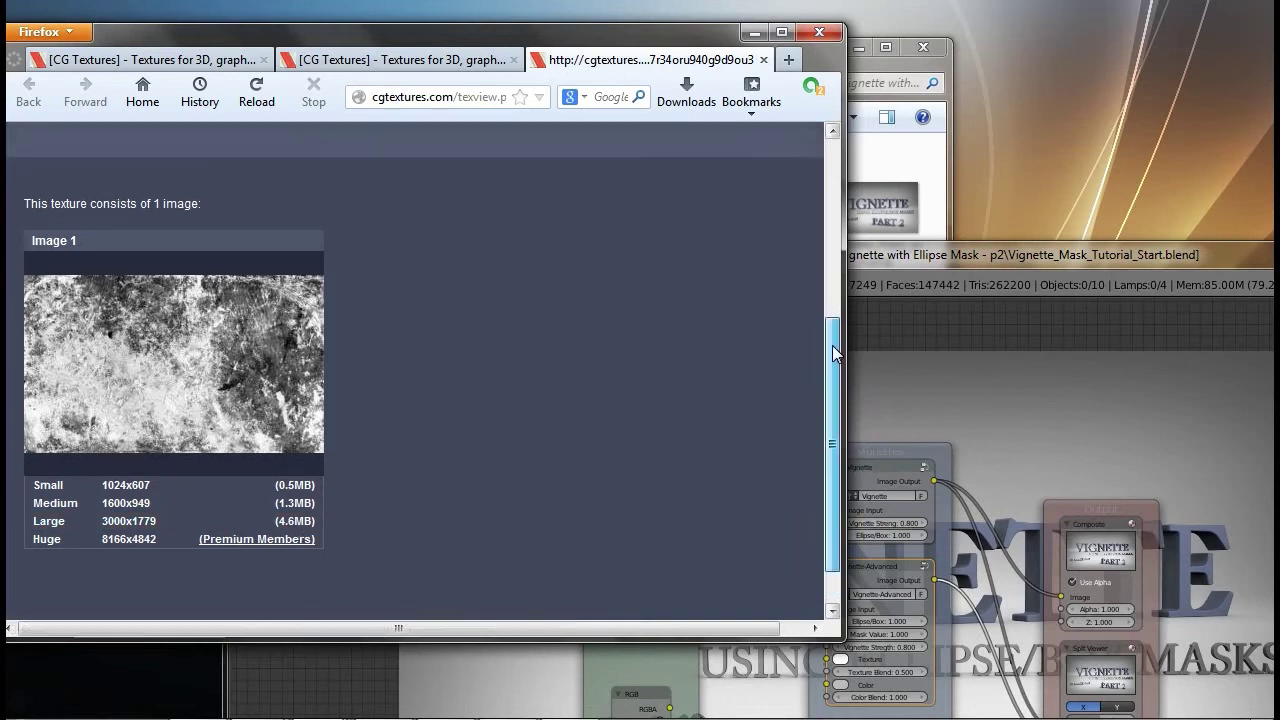
{"action": "left_click_drag", "start_coordinate": [833, 352], "coordinate": [713, 205]}
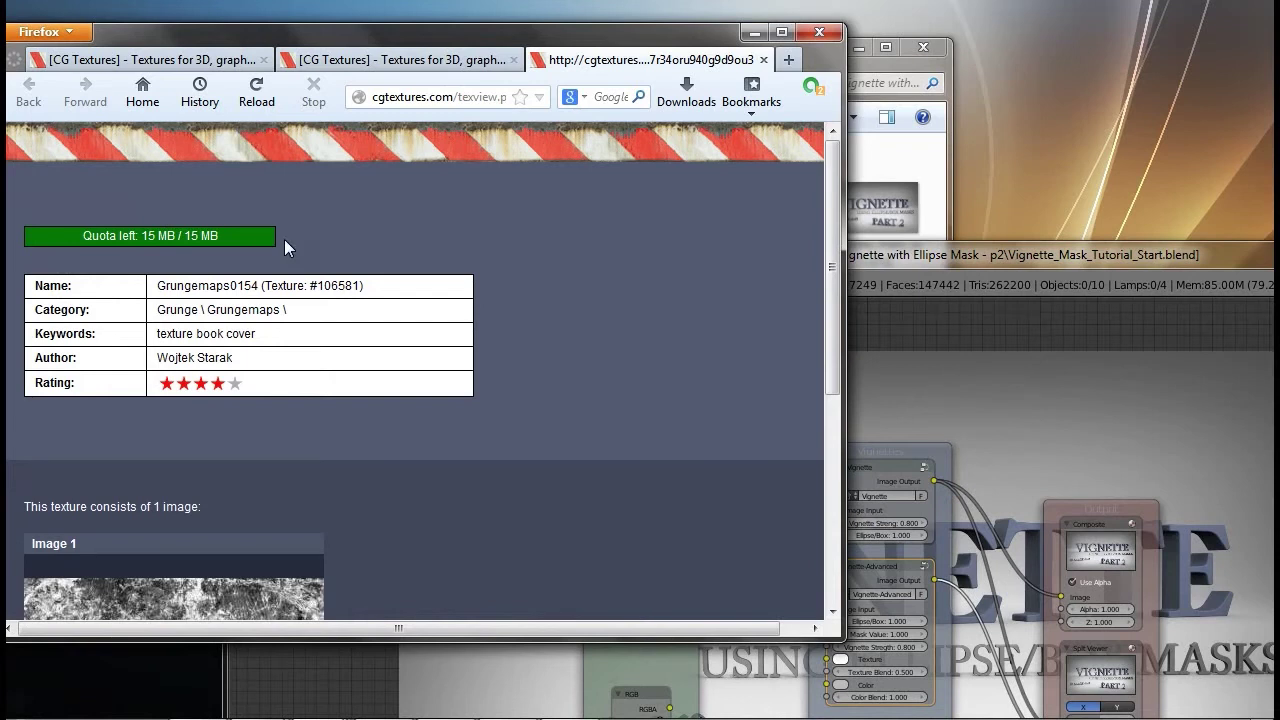
Step: View the Grungemaps0154 files in the project folder, and switch back to Blender to restore the multi-editor Compositing layout
{"action": "left_click_drag", "start_coordinate": [914, 261], "coordinate": [983, 129]}
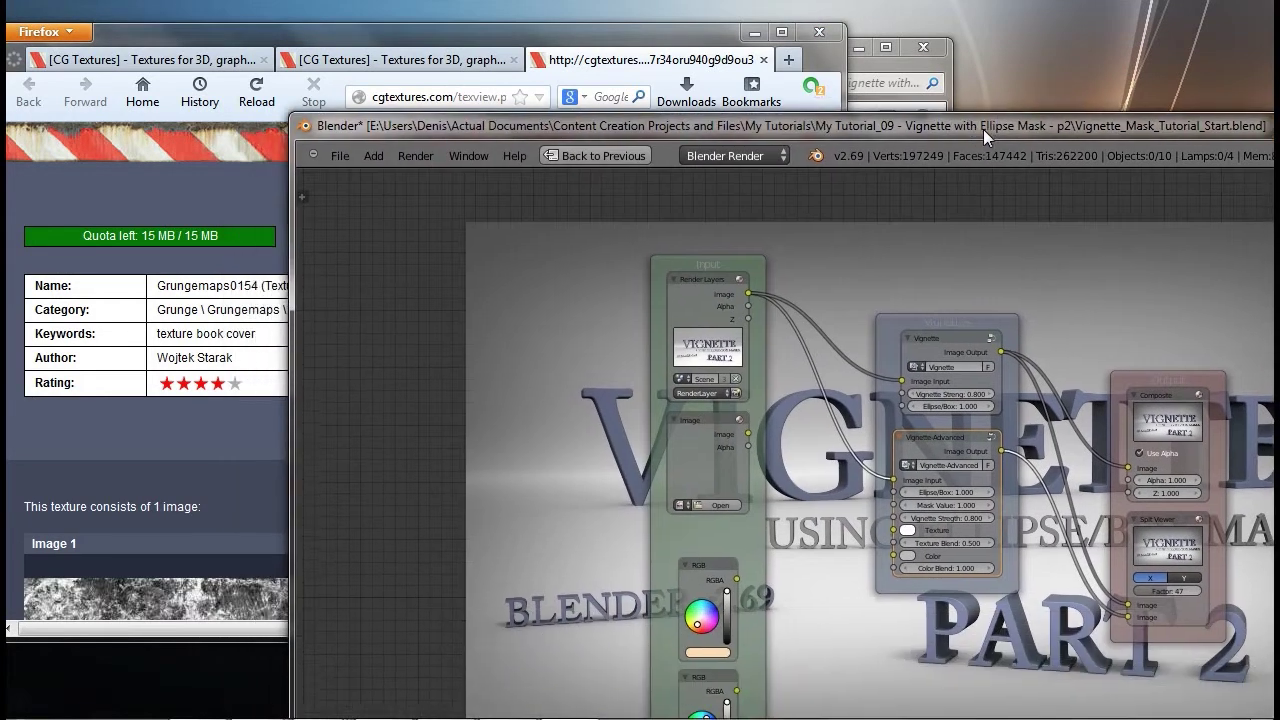
{"action": "left_click", "coordinate": [906, 70]}
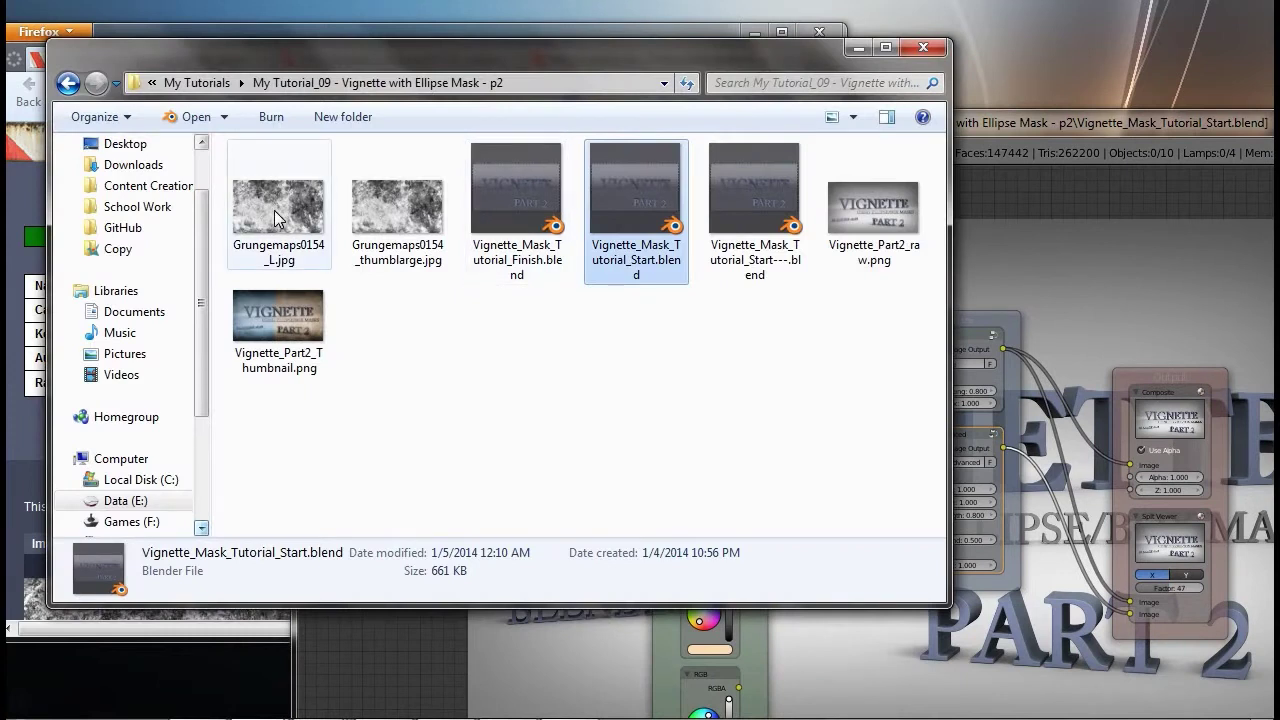
{"action": "left_click_drag", "start_coordinate": [1102, 124], "coordinate": [1079, 60]}
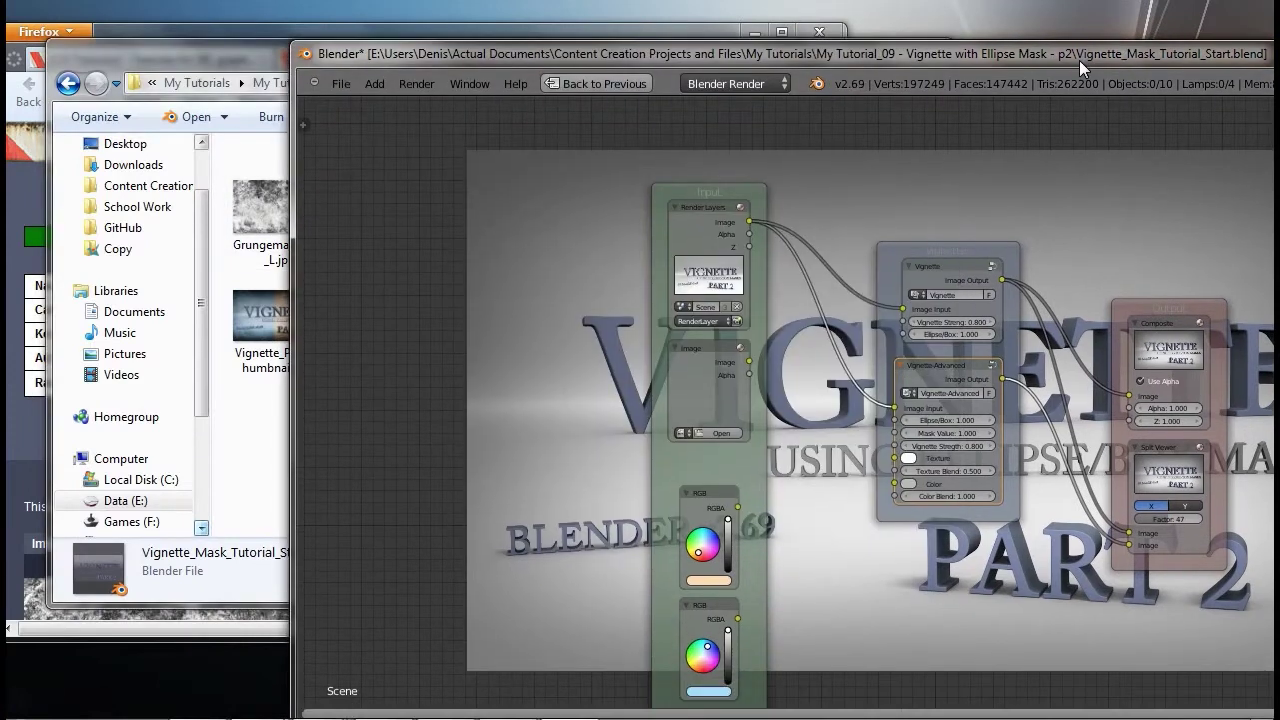
{"action": "key", "text": "ctrl+Up"}
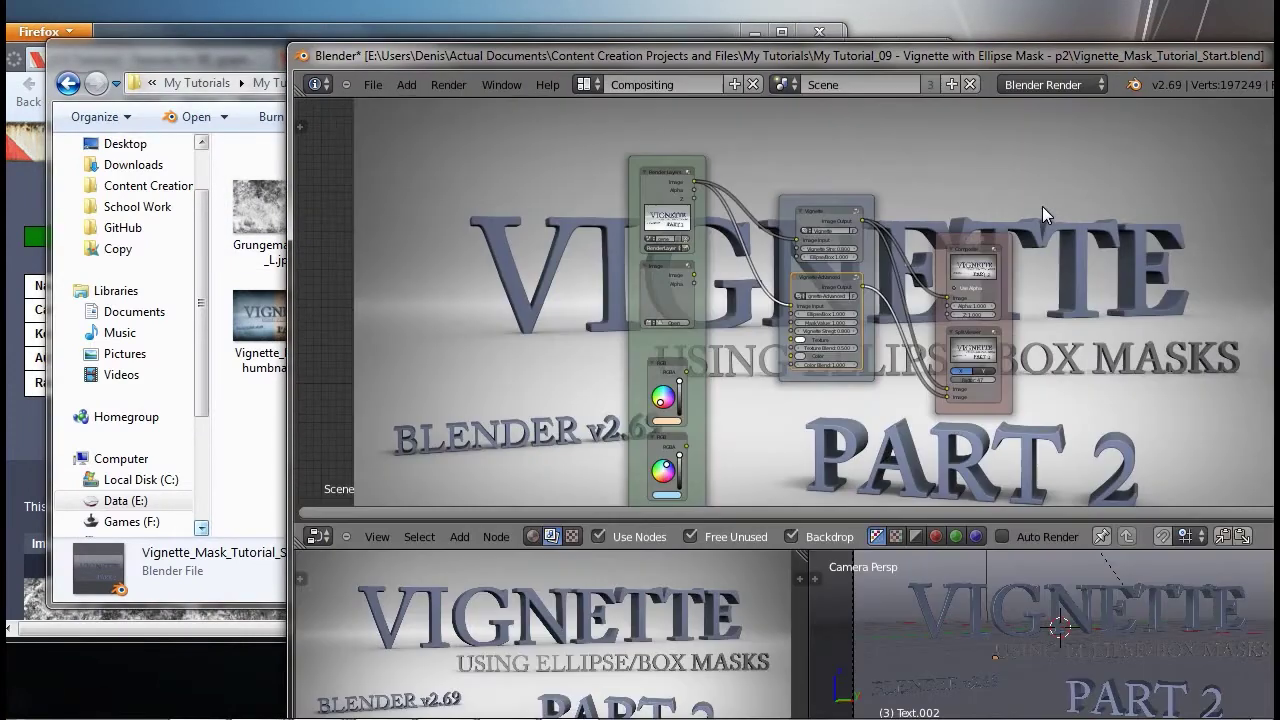
Step: Load Grungemaps0154_L.jpg from the project folder into Blender's image editor and return Blender to full screen
{"action": "left_click", "coordinate": [280, 212]}
{"action": "left_click_drag", "start_coordinate": [420, 355], "coordinate": [558, 636]}
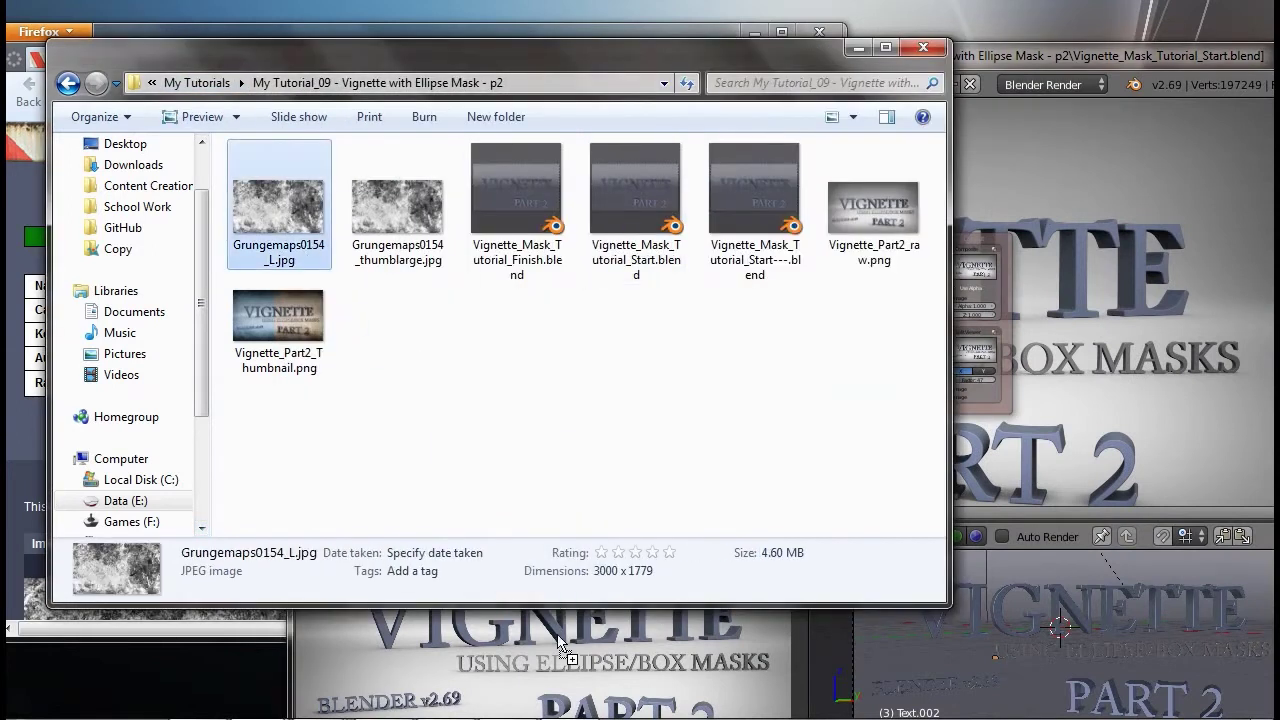
{"action": "left_click", "coordinate": [1023, 60]}
{"action": "left_click_drag", "start_coordinate": [1022, 60], "coordinate": [820, 2]}
{"action": "key", "text": "alt+F11"}
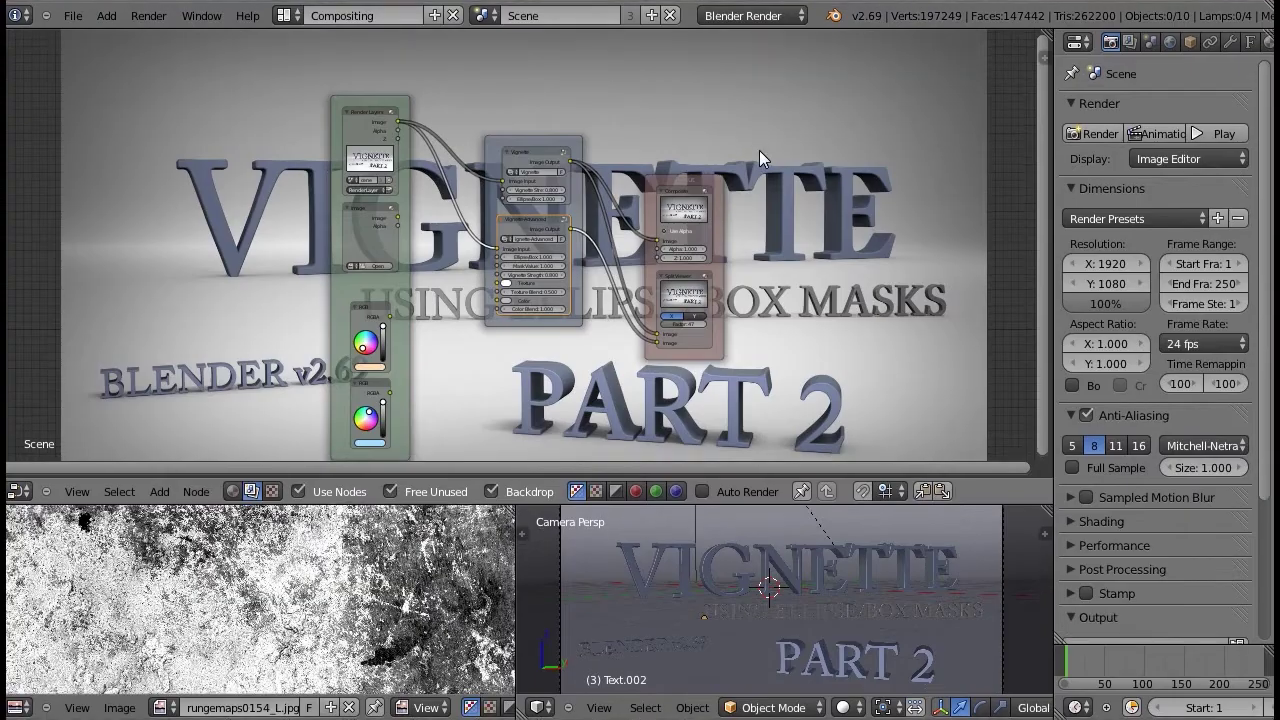
Step: Maximize the node editor and assign the Grungemaps0154_L.jpg image to the empty Image node in the input frame
{"action": "key", "text": "ctrl+Up"}
{"action": "scroll", "coordinate": [417, 425], "scroll_direction": "up", "scroll_amount": 5}
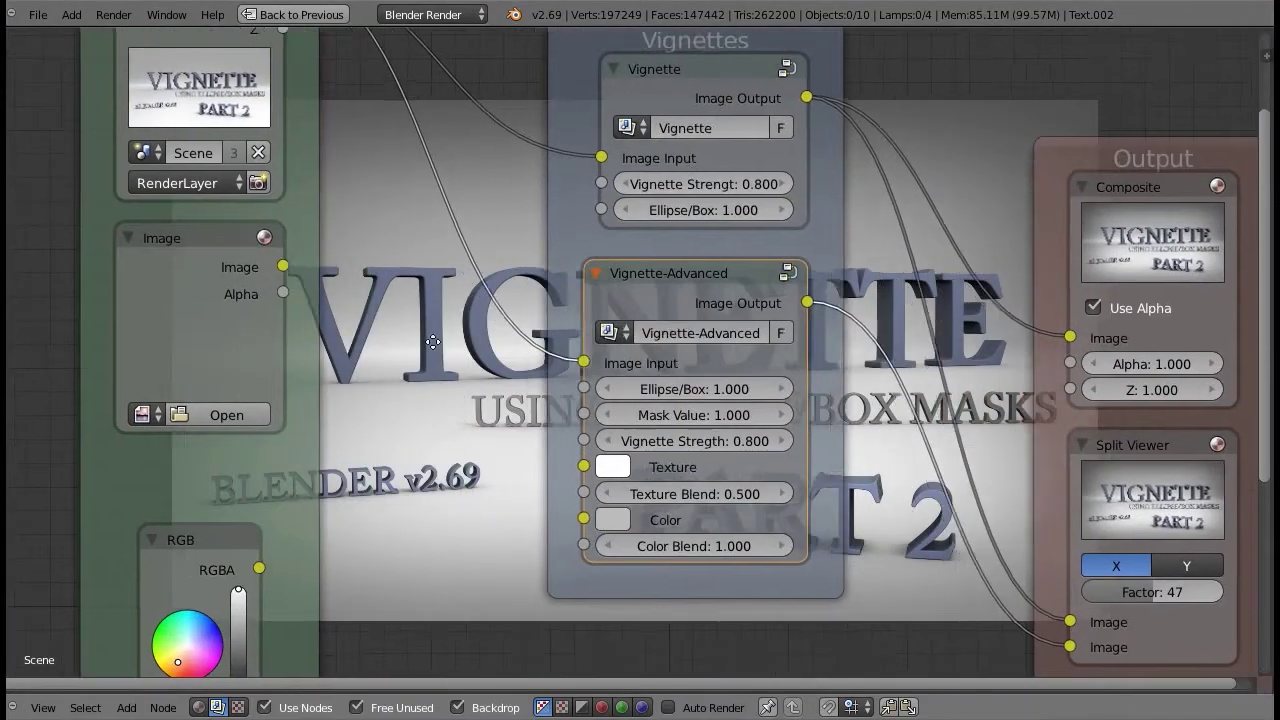
{"action": "middle_click_drag", "start_coordinate": [432, 342], "coordinate": [578, 349]}
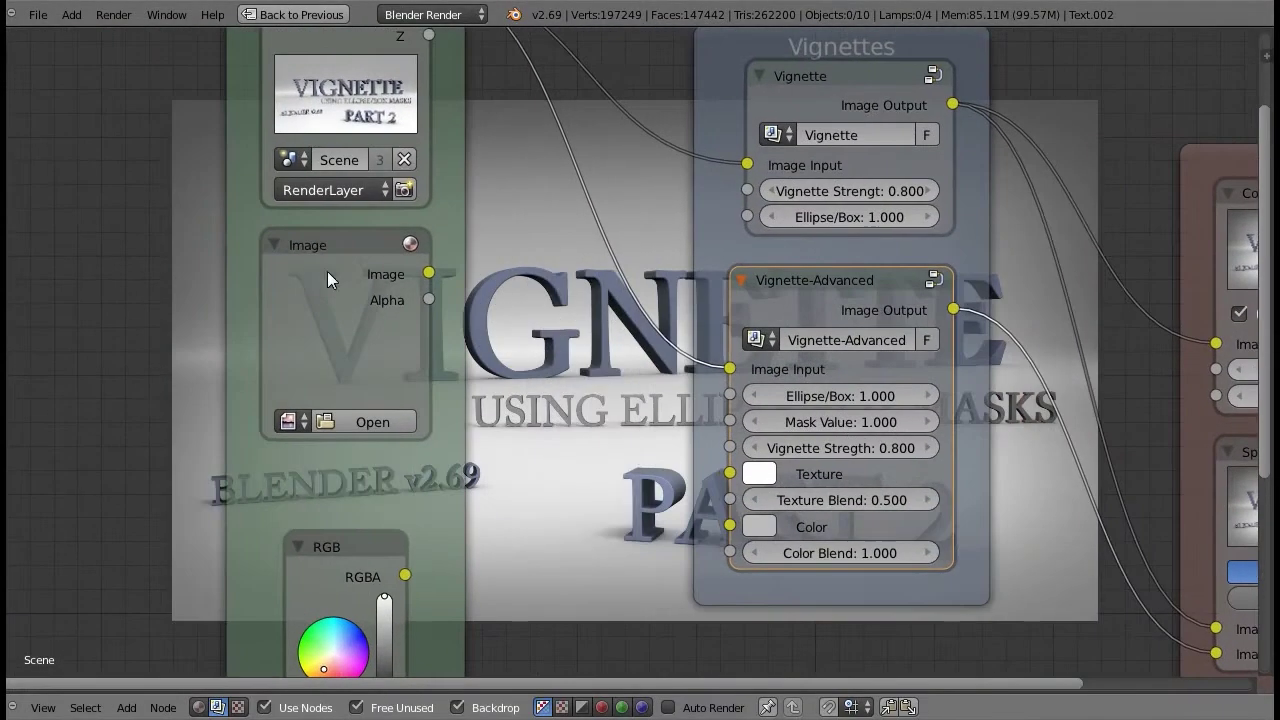
{"action": "left_click", "coordinate": [291, 421]}
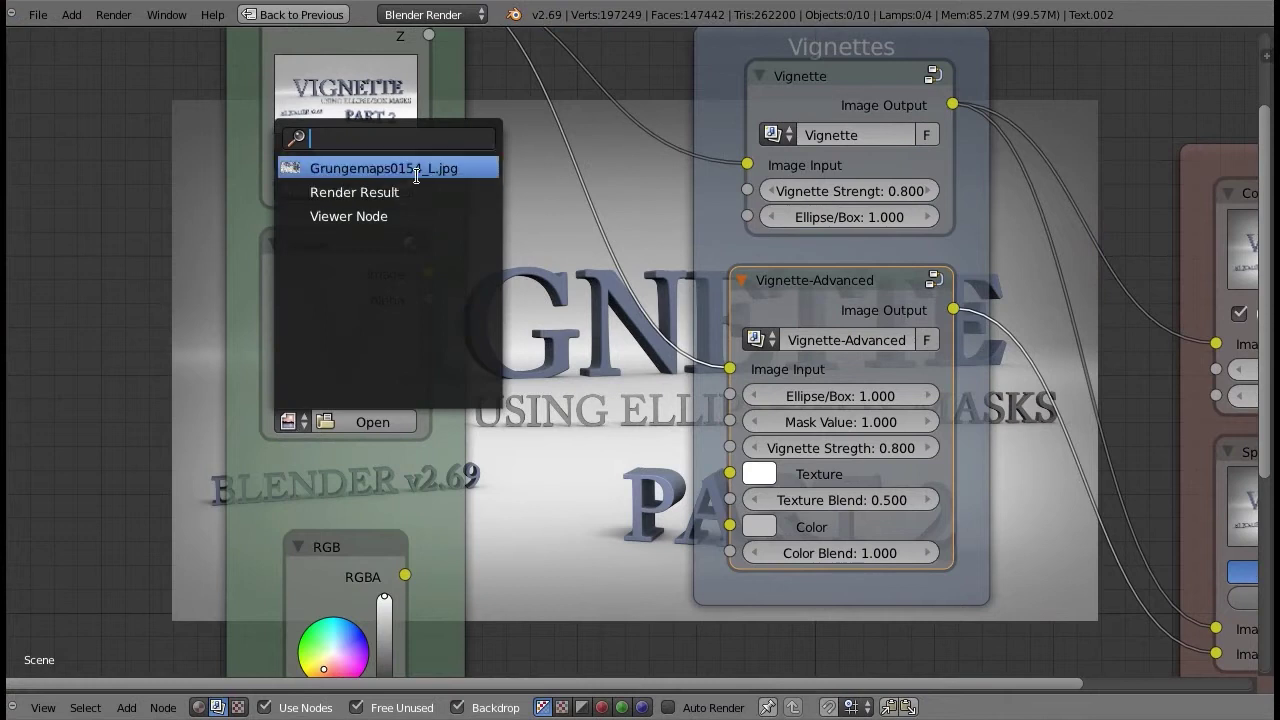
{"action": "left_click", "coordinate": [360, 168]}
Step: Connect the grunge Image node's Image output to the Vignette-Advanced group's Texture input and check the backdrop
{"action": "scroll", "coordinate": [608, 355], "scroll_direction": "down", "scroll_amount": 1}
{"action": "middle_click_drag", "start_coordinate": [608, 355], "coordinate": [408, 344]}
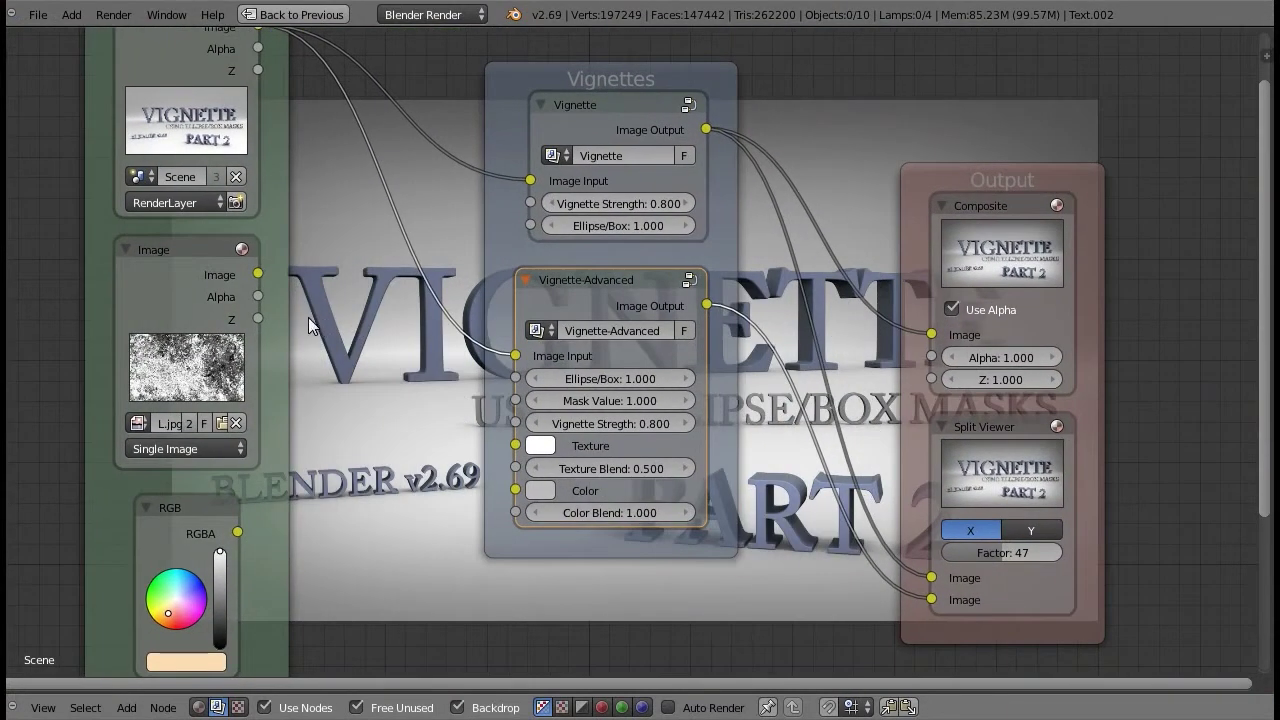
{"action": "left_click_drag", "start_coordinate": [257, 275], "coordinate": [516, 446]}
{"action": "left_click", "coordinate": [630, 285]}
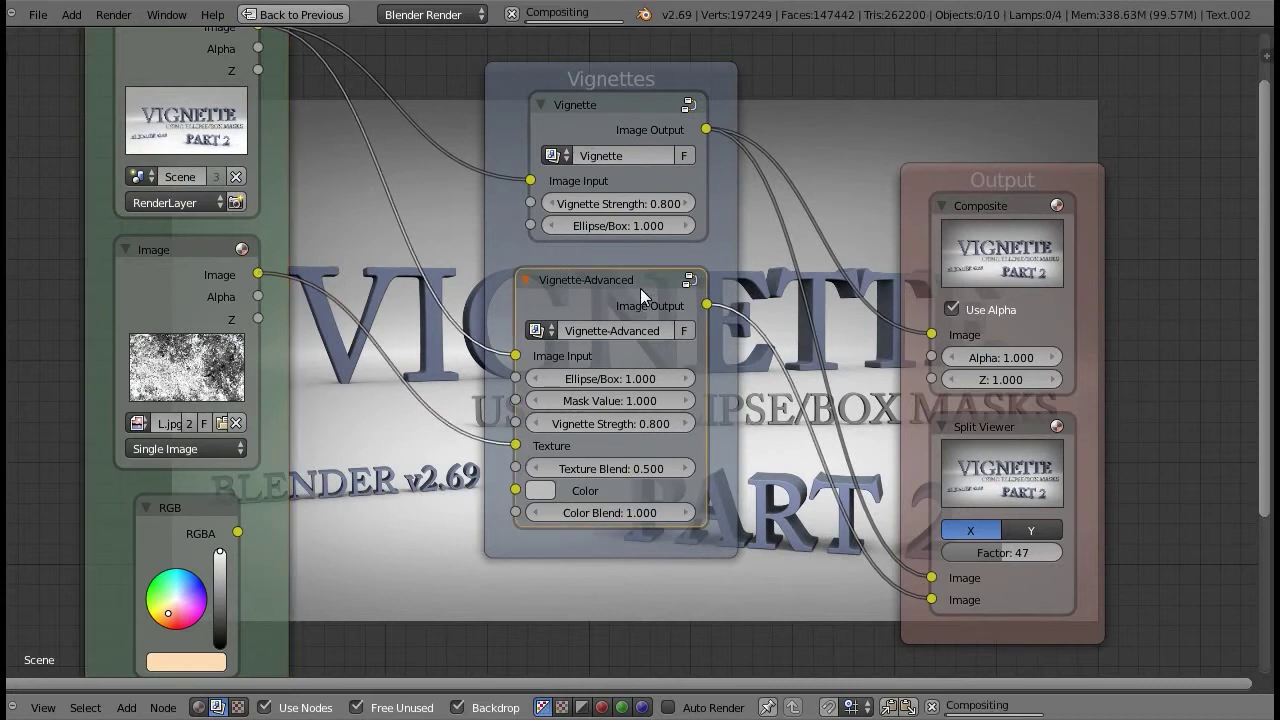
{"action": "key", "text": "Tab"}
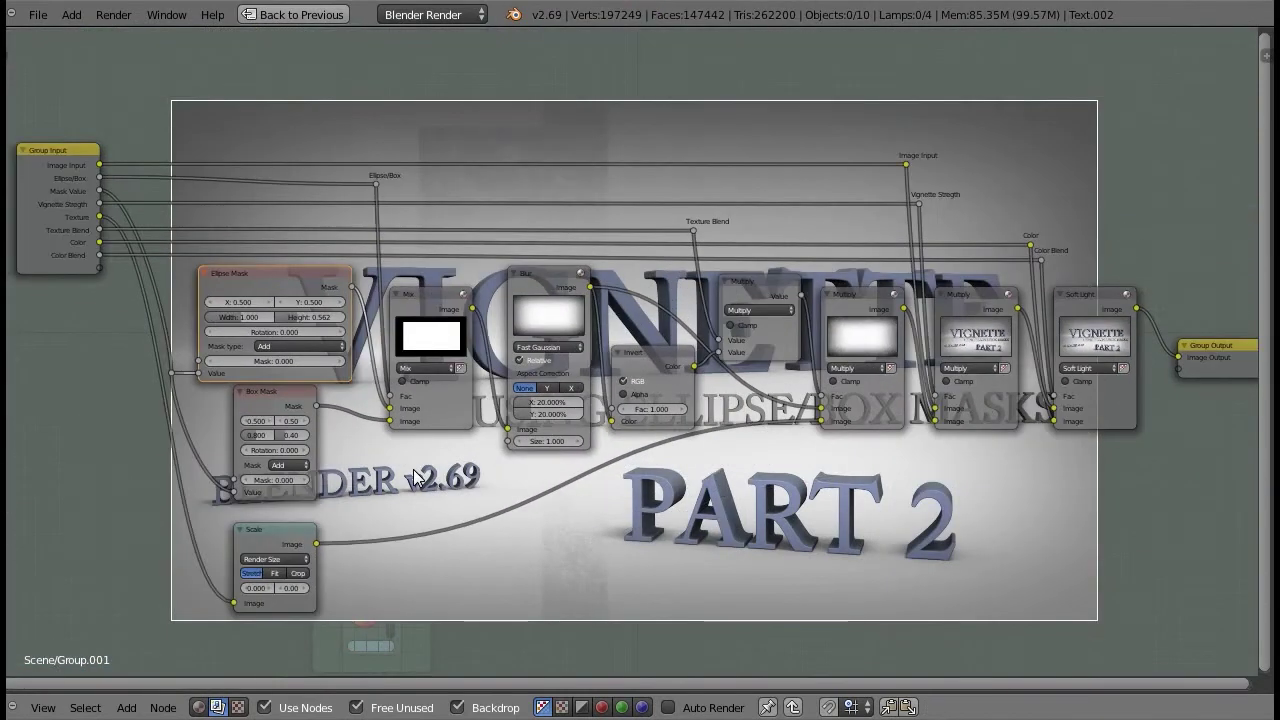
{"action": "key", "text": "Tab"}
{"action": "middle_click_drag", "start_coordinate": [452, 275], "coordinate": [360, 505]}
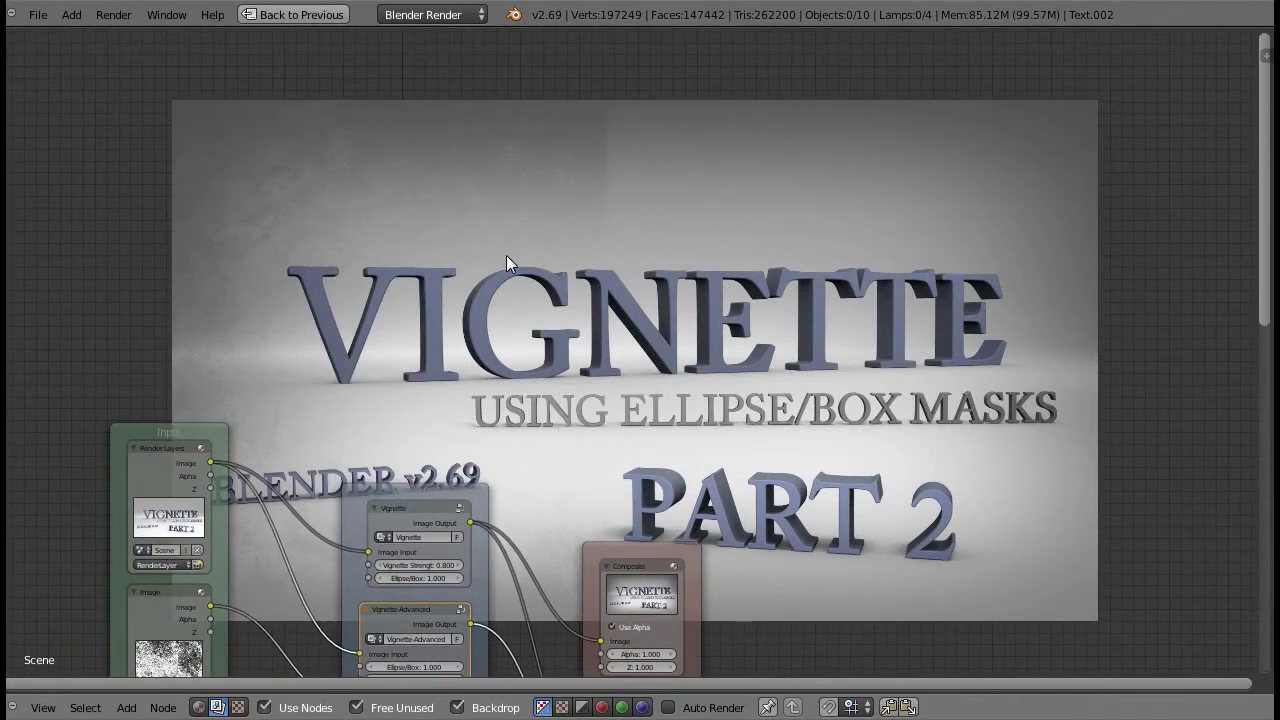
{"action": "key", "text": "Home"}
Step: Enter the Vignette-Advanced group and examine how the Scale, Blur, Invert and Multiply nodes process the texture
{"action": "key", "text": "Tab"}
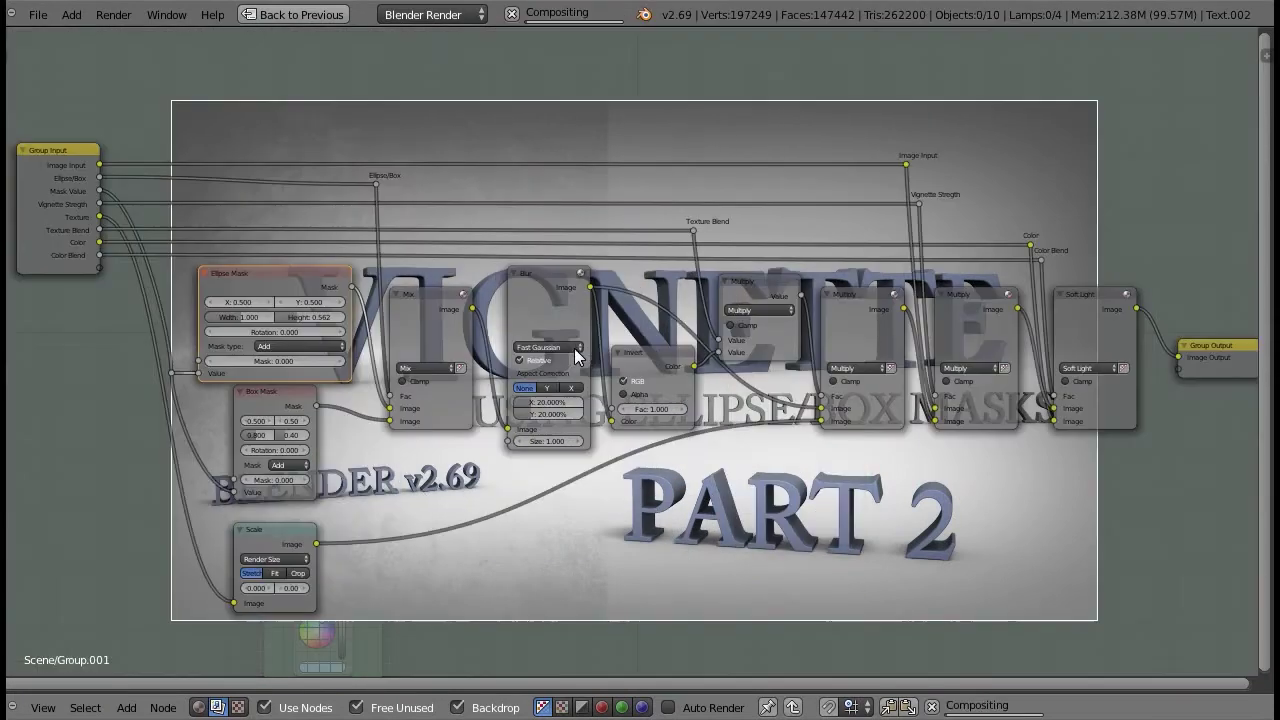
{"action": "scroll", "coordinate": [574, 348], "scroll_direction": "up", "scroll_amount": 4}
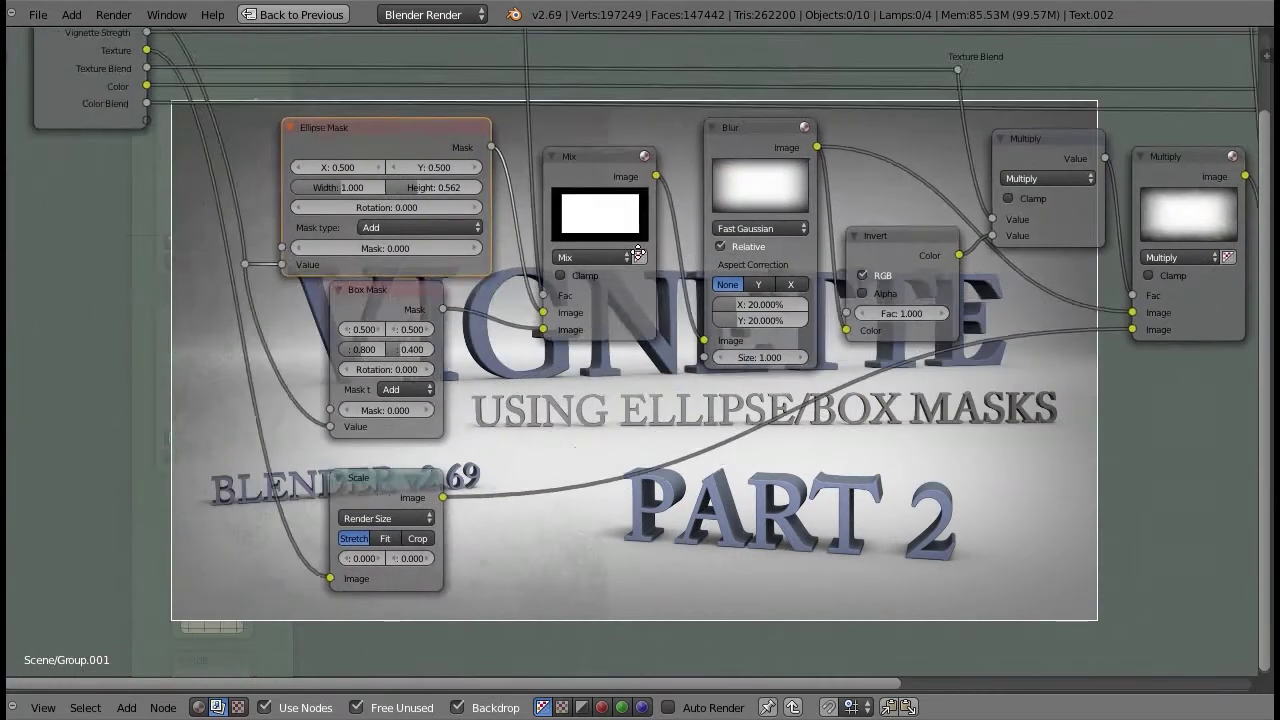
{"action": "middle_click_drag", "start_coordinate": [638, 253], "coordinate": [850, 313]}
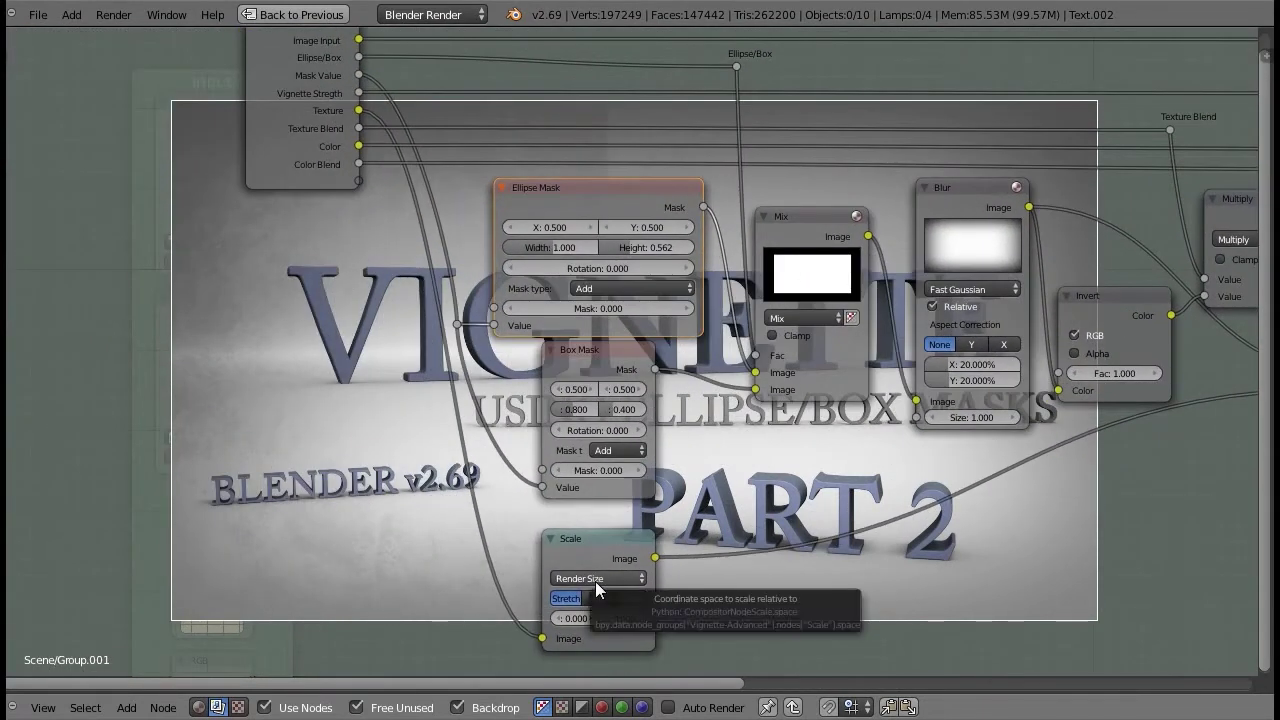
{"action": "middle_click_drag", "start_coordinate": [891, 446], "coordinate": [545, 438]}
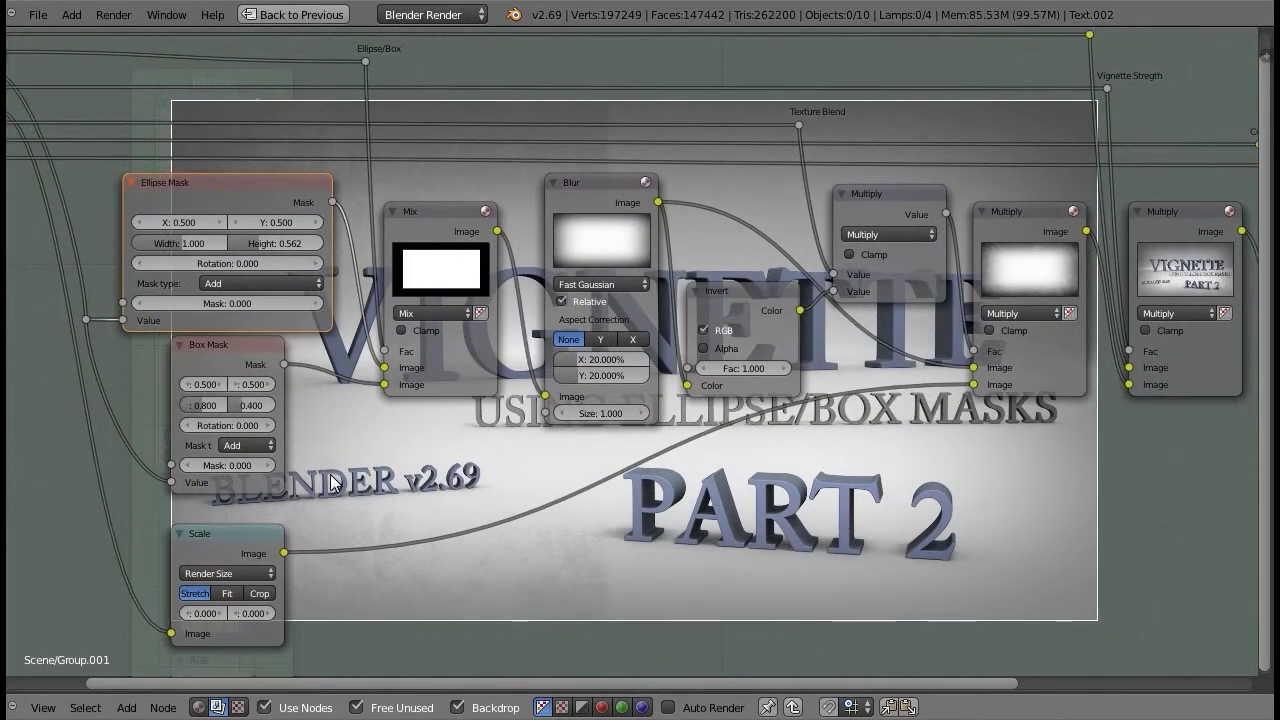
{"action": "middle_click_drag", "start_coordinate": [861, 458], "coordinate": [751, 539]}
{"action": "left_click", "coordinate": [899, 310]}
{"action": "middle_click_drag", "start_coordinate": [895, 596], "coordinate": [785, 416]}
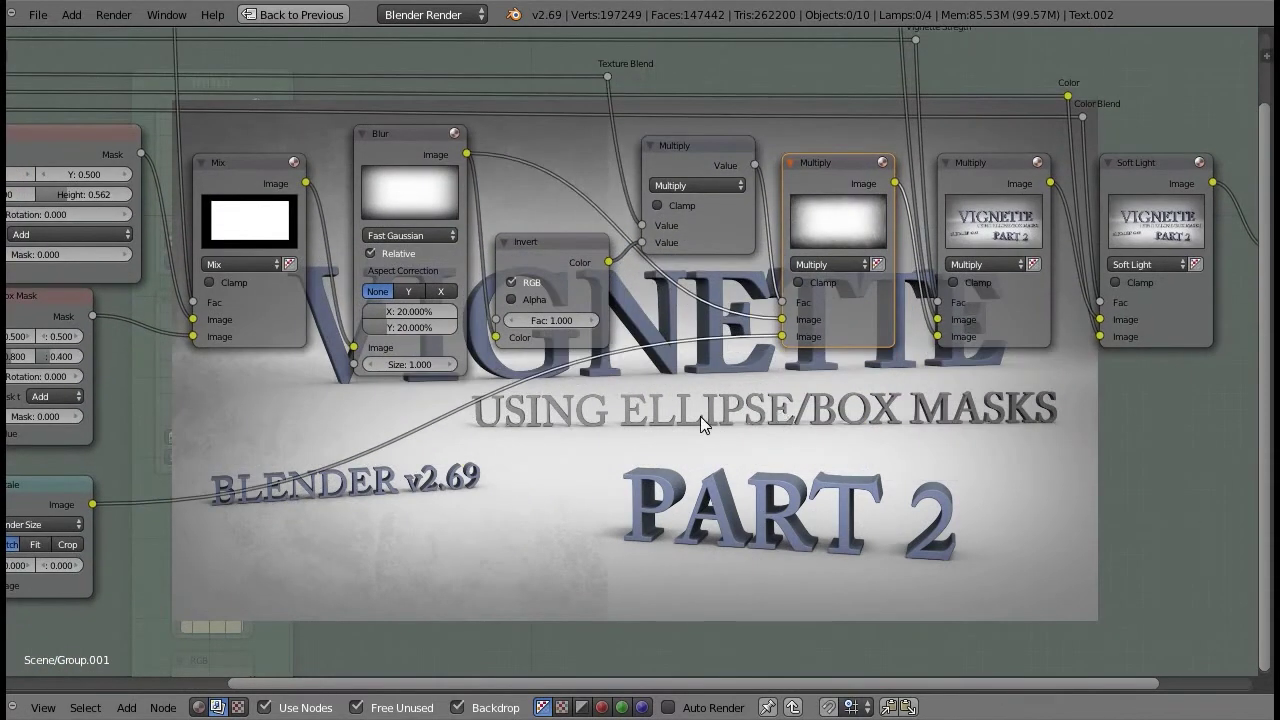
{"action": "scroll", "coordinate": [700, 416], "scroll_direction": "down", "scroll_amount": 2}
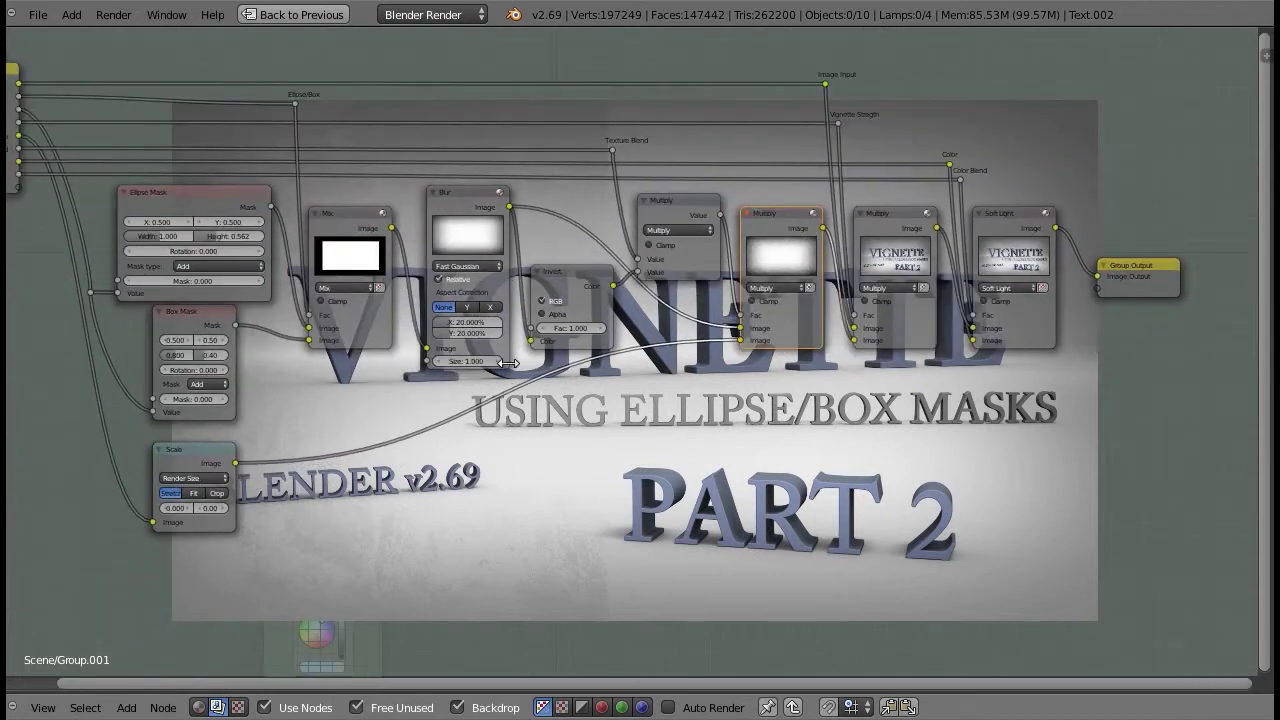
{"action": "scroll", "coordinate": [709, 512], "scroll_direction": "up", "scroll_amount": 2}
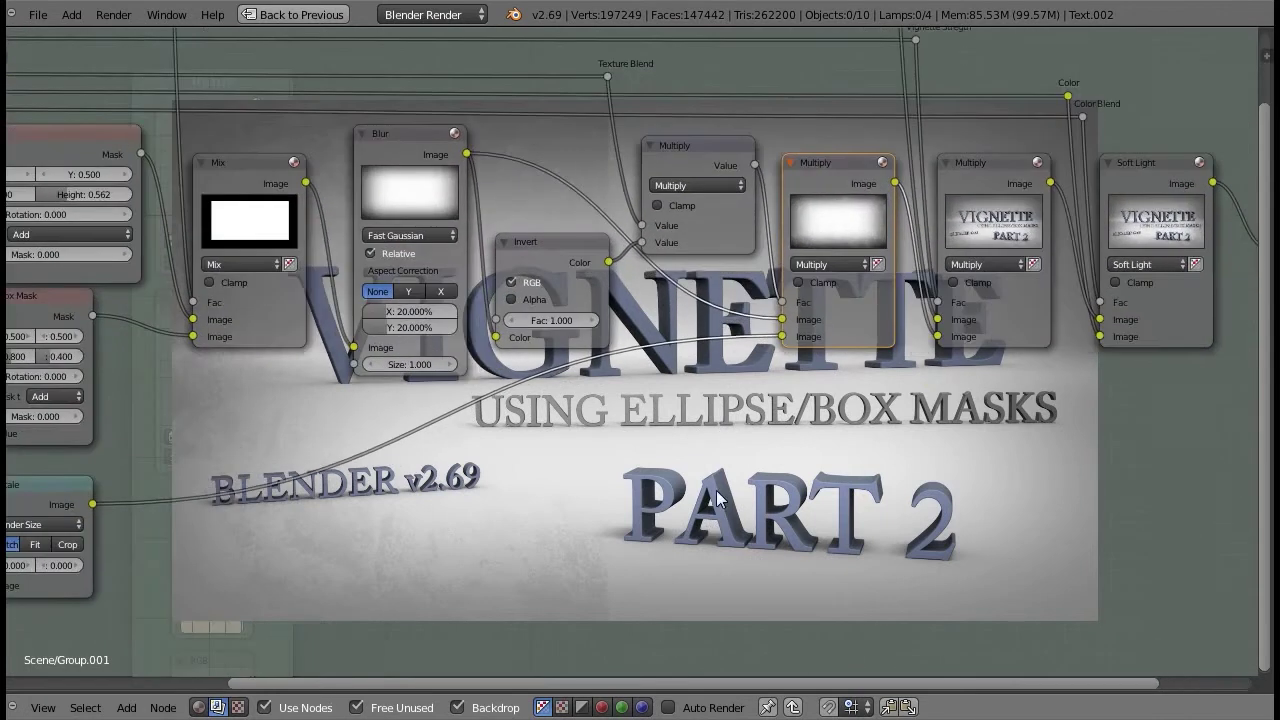
Step: Preview the Blur node and the texture Multiply node in turn, placing the Viewer node below the Group Output
{"action": "left_click", "coordinate": [415, 162], "text": "ctrl+shift"}
{"action": "scroll", "coordinate": [415, 162], "scroll_direction": "down", "scroll_amount": 1}
{"action": "left_click_drag", "start_coordinate": [608, 218], "coordinate": [1199, 391]}
{"action": "scroll", "coordinate": [680, 362], "scroll_direction": "up", "scroll_amount": 5}
{"action": "middle_click_drag", "start_coordinate": [680, 362], "coordinate": [508, 443]}
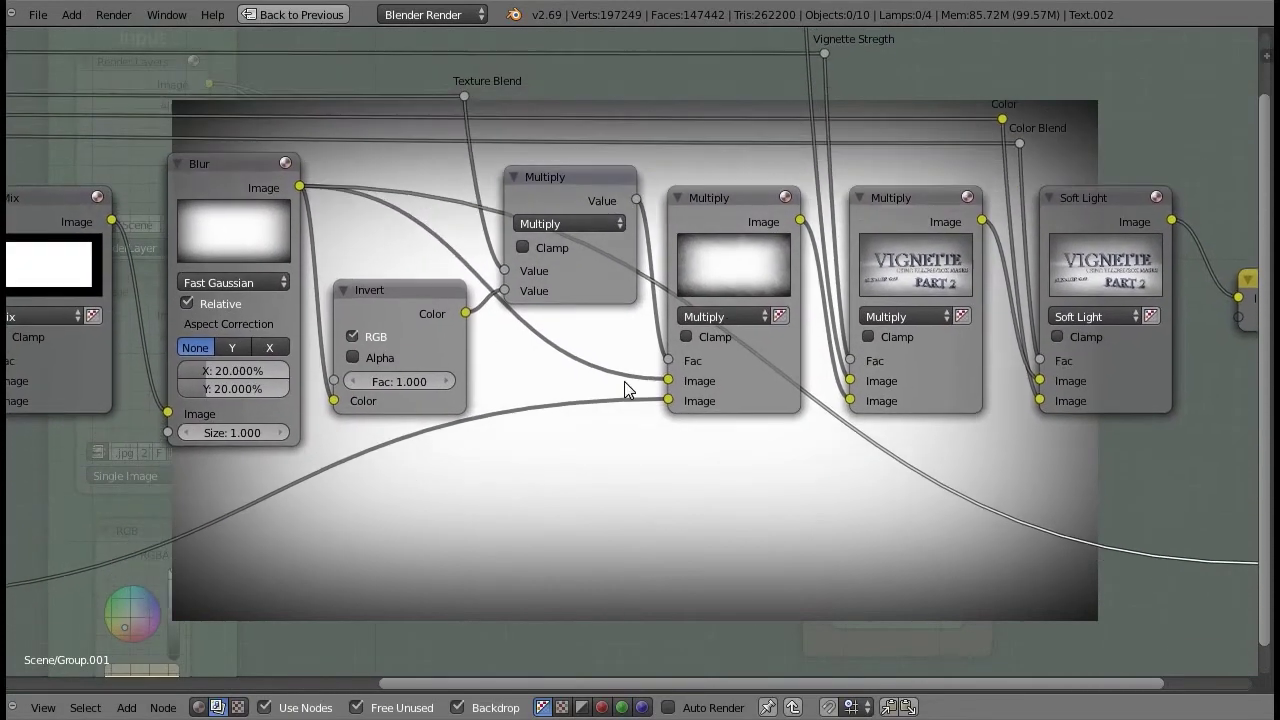
{"action": "left_click", "coordinate": [722, 223], "text": "ctrl+shift"}
{"action": "middle_click_drag", "start_coordinate": [618, 240], "coordinate": [678, 262]}
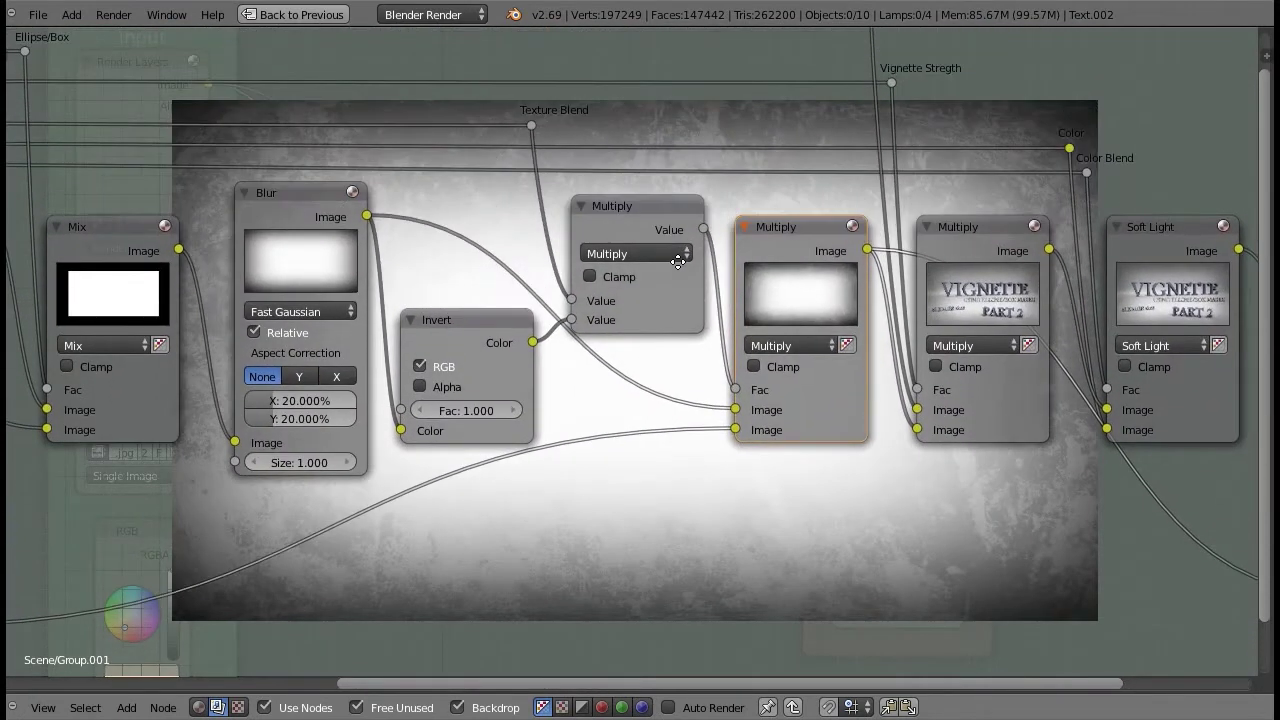
Step: Duplicate the texture Multiply node below the chain and connect Blur to its first image input and Scale to its second
{"action": "scroll", "coordinate": [628, 351], "scroll_direction": "down", "scroll_amount": 4}
{"action": "middle_click_drag", "start_coordinate": [598, 410], "coordinate": [648, 314]}
{"action": "key", "text": "shift+d"}
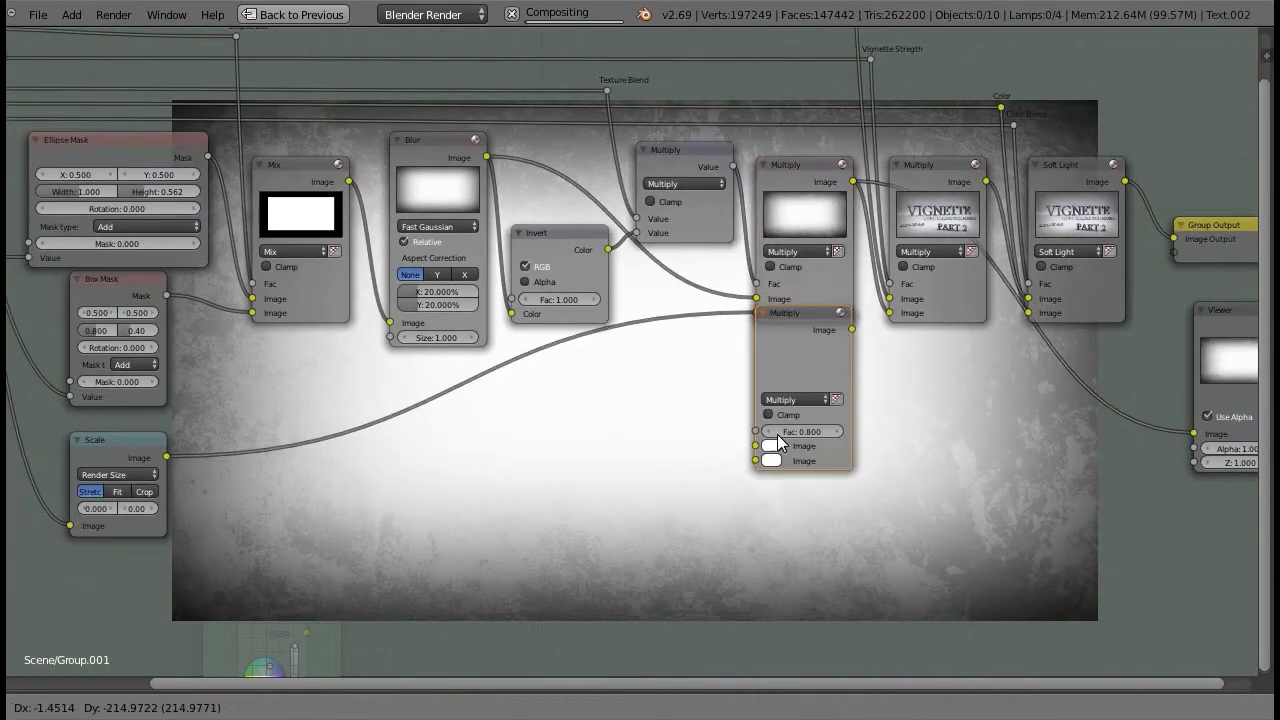
{"action": "left_click", "coordinate": [601, 324]}
{"action": "left_click_drag", "start_coordinate": [167, 459], "coordinate": [708, 500]}
{"action": "left_click_drag", "start_coordinate": [488, 158], "coordinate": [720, 494]}
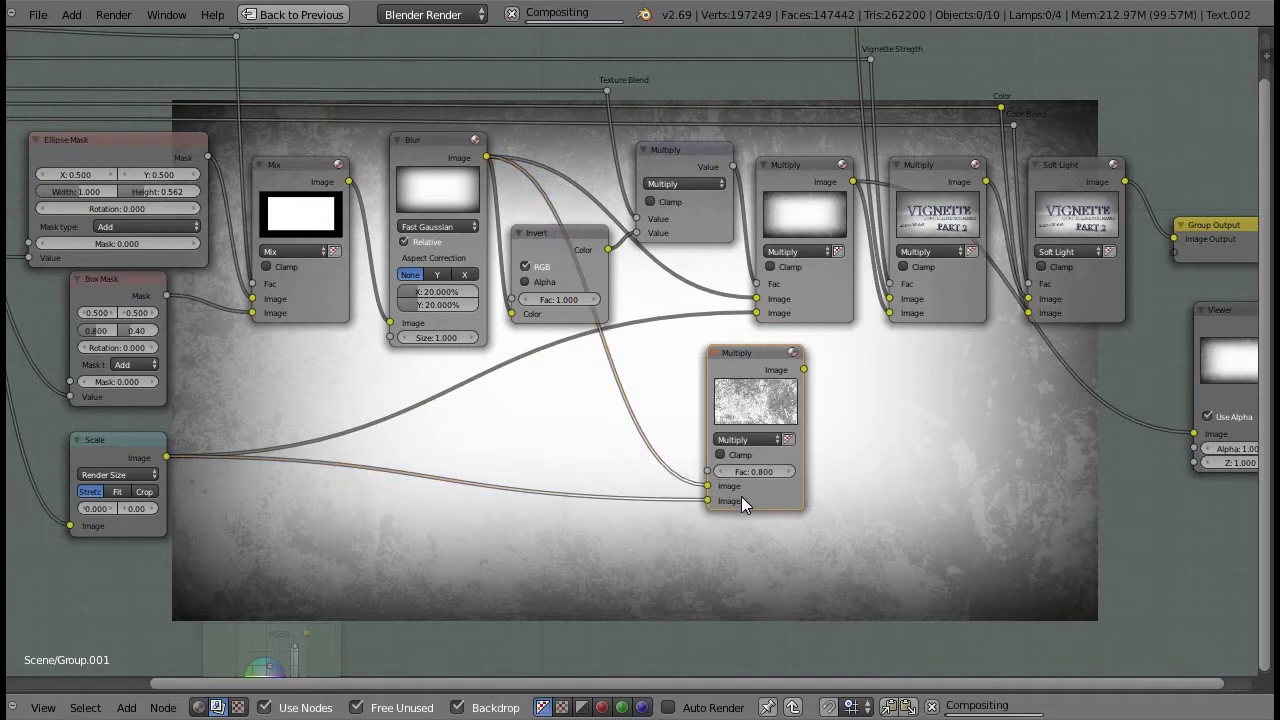
{"action": "left_click", "coordinate": [1068, 700]}
Step: Preview the duplicated Multiply node's output in the backdrop and move the node slightly lower
{"action": "scroll", "coordinate": [543, 508], "scroll_direction": "up", "scroll_amount": 4}
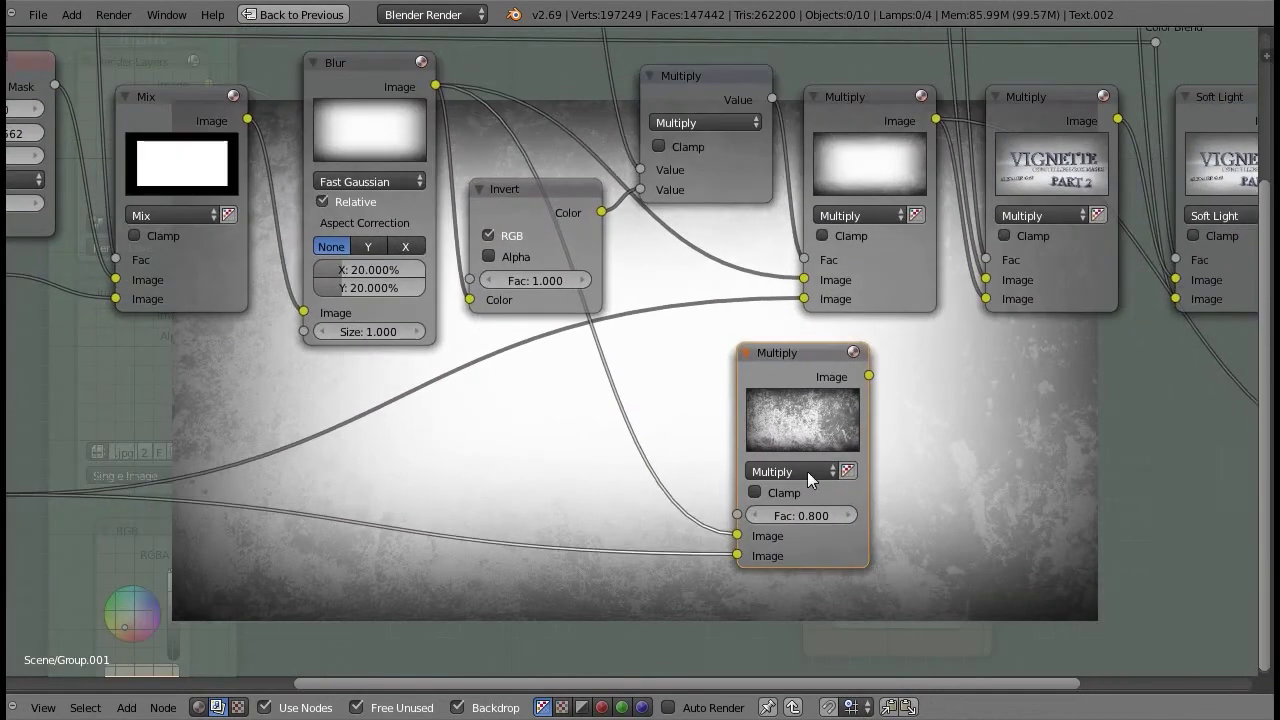
{"action": "left_click", "coordinate": [780, 418], "text": "ctrl+shift"}
{"action": "scroll", "coordinate": [800, 440], "scroll_direction": "down", "scroll_amount": 5}
{"action": "middle_click_drag", "start_coordinate": [864, 451], "coordinate": [793, 415]}
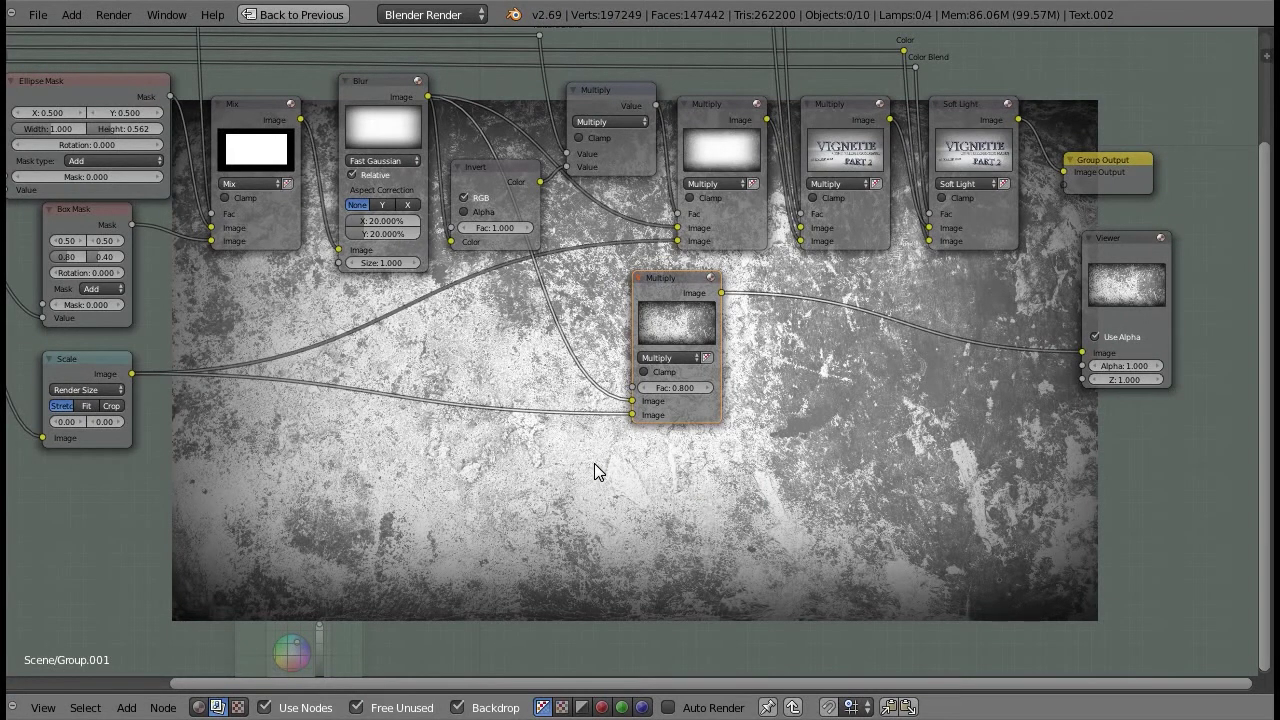
{"action": "scroll", "coordinate": [594, 470], "scroll_direction": "up", "scroll_amount": 2}
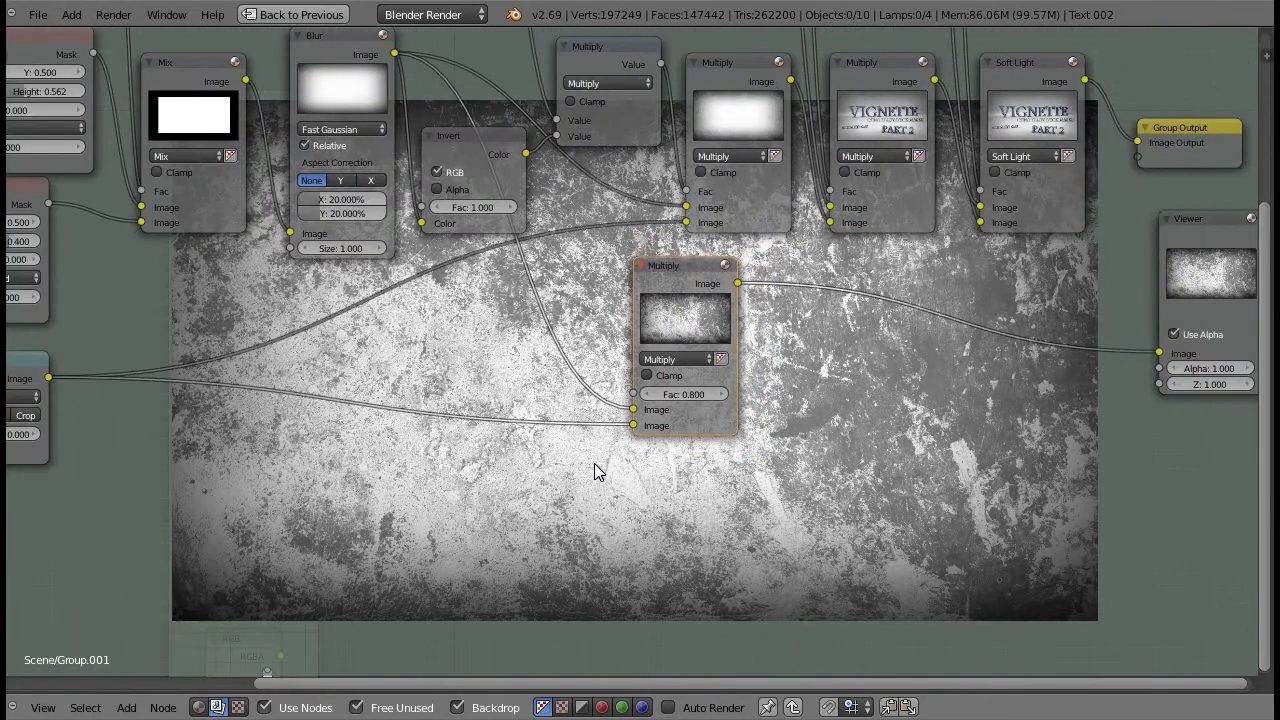
{"action": "left_click_drag", "start_coordinate": [675, 265], "coordinate": [704, 316]}
{"action": "middle_click_drag", "start_coordinate": [862, 300], "coordinate": [886, 355]}
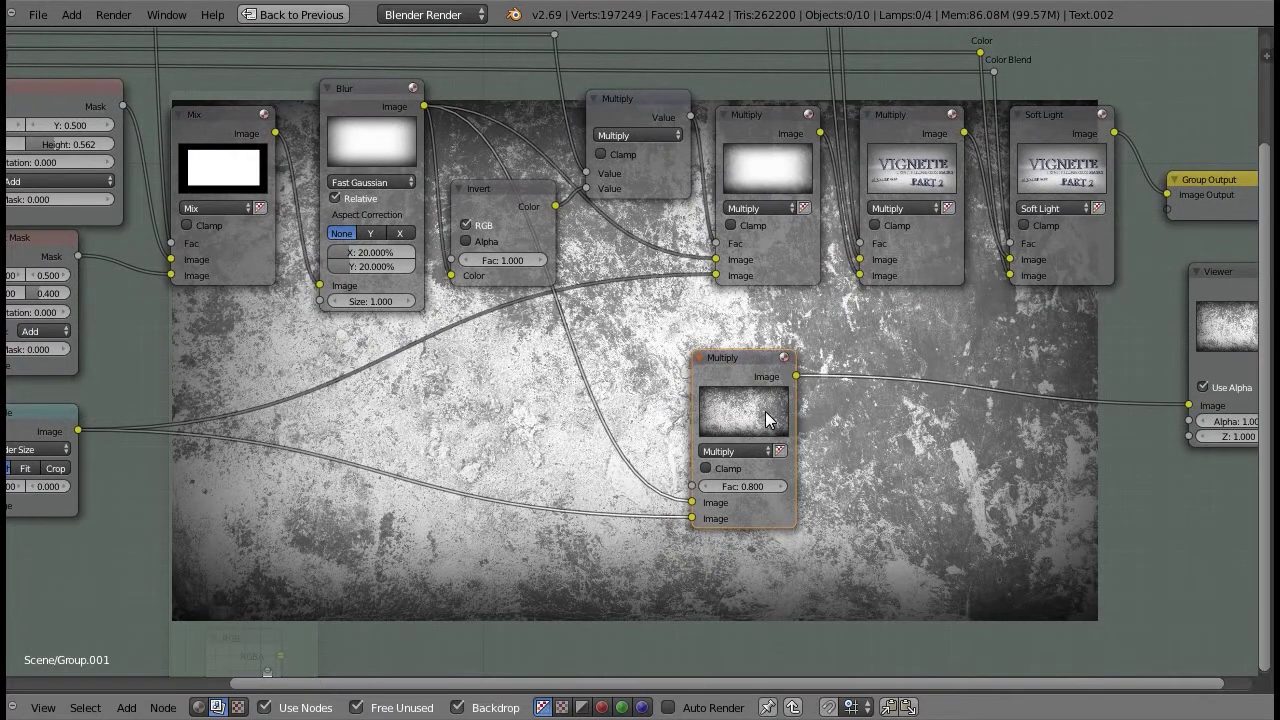
Step: View the Blur node's output alone in the backdrop to examine the black and white areas of the mask
{"action": "left_click", "coordinate": [414, 154], "text": "ctrl+shift"}
{"action": "scroll", "coordinate": [935, 460], "scroll_direction": "down", "scroll_amount": 2}
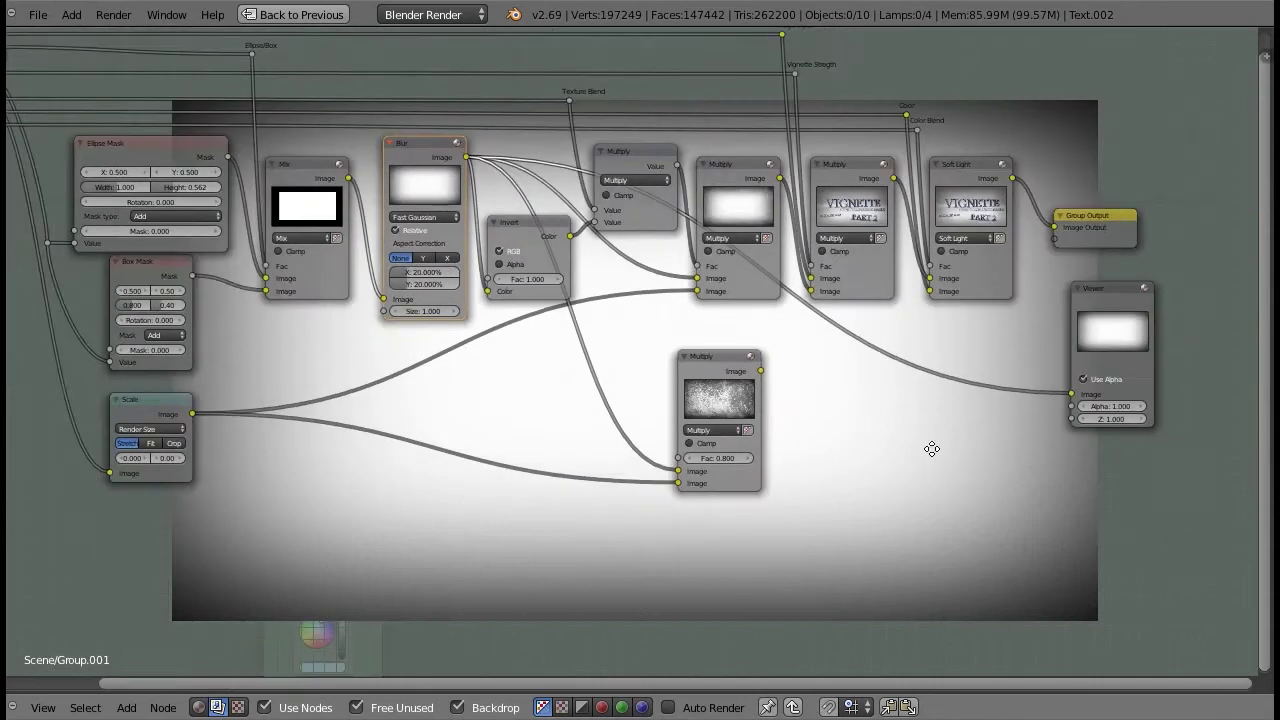
{"action": "middle_click_drag", "start_coordinate": [935, 460], "coordinate": [711, 189]}
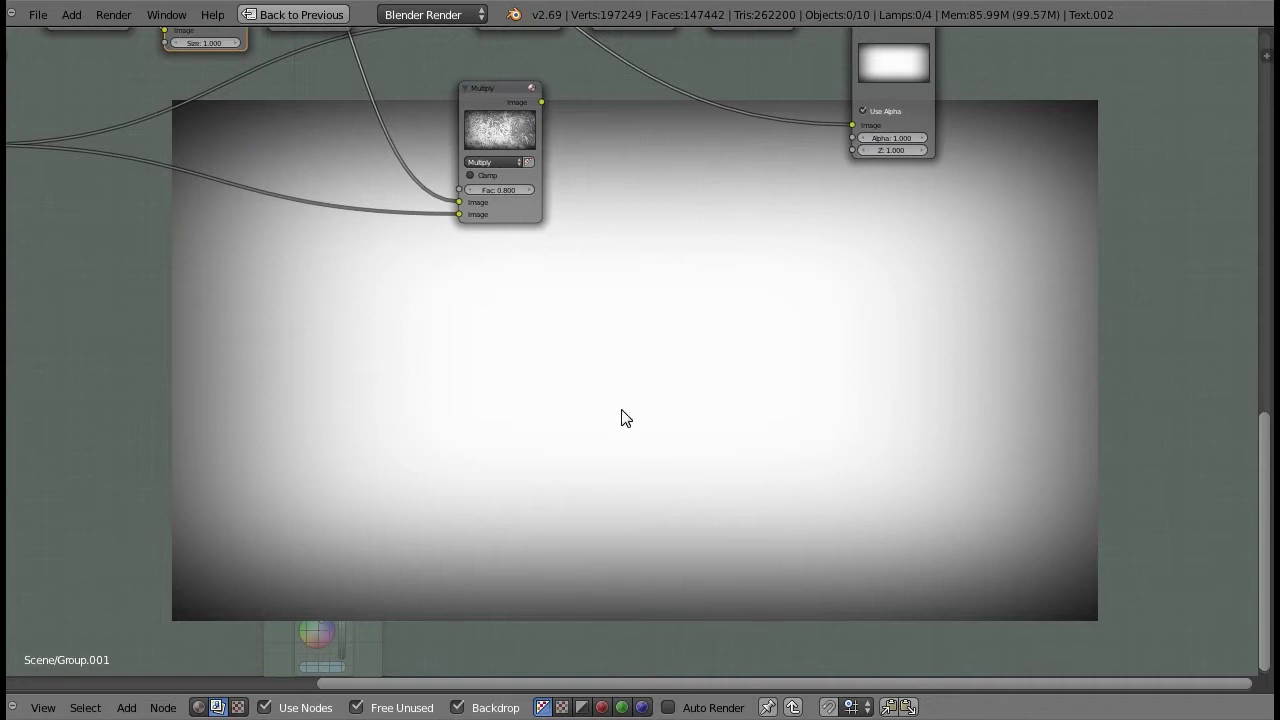
{"action": "scroll", "coordinate": [670, 380], "scroll_direction": "down", "scroll_amount": 1}
{"action": "middle_click_drag", "start_coordinate": [635, 206], "coordinate": [834, 394]}
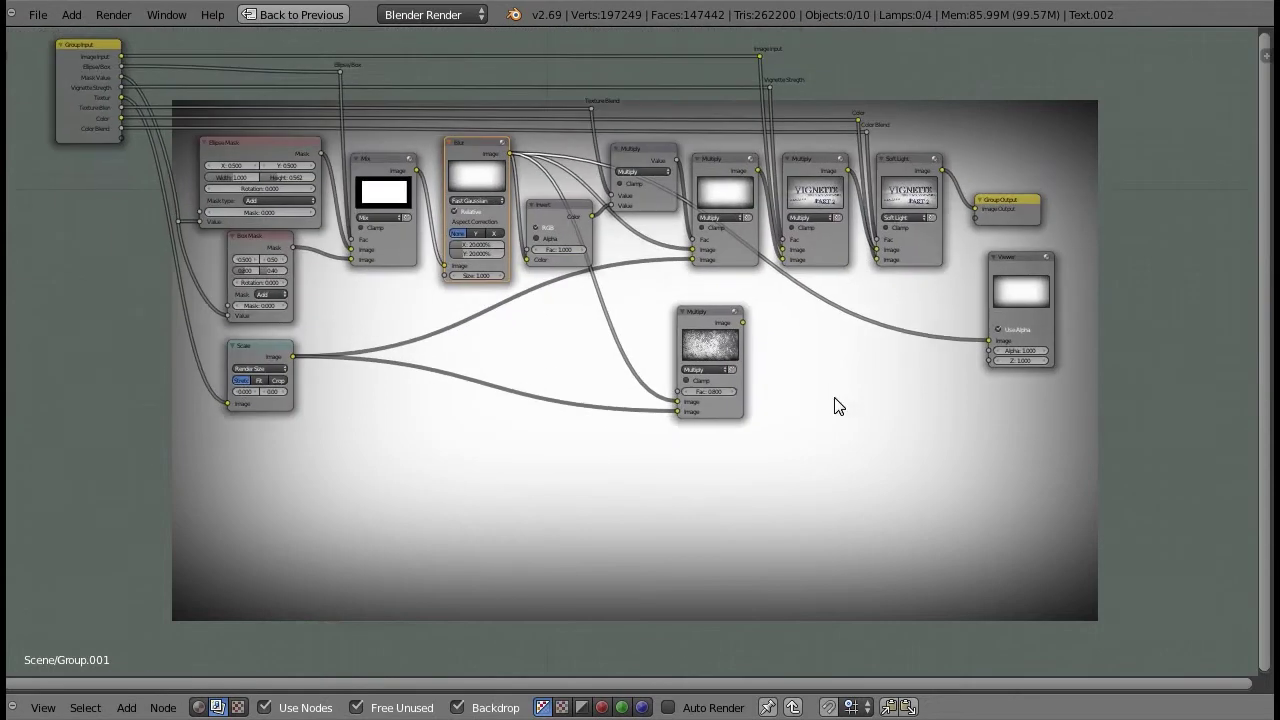
{"action": "scroll", "coordinate": [739, 468], "scroll_direction": "up", "scroll_amount": 2}
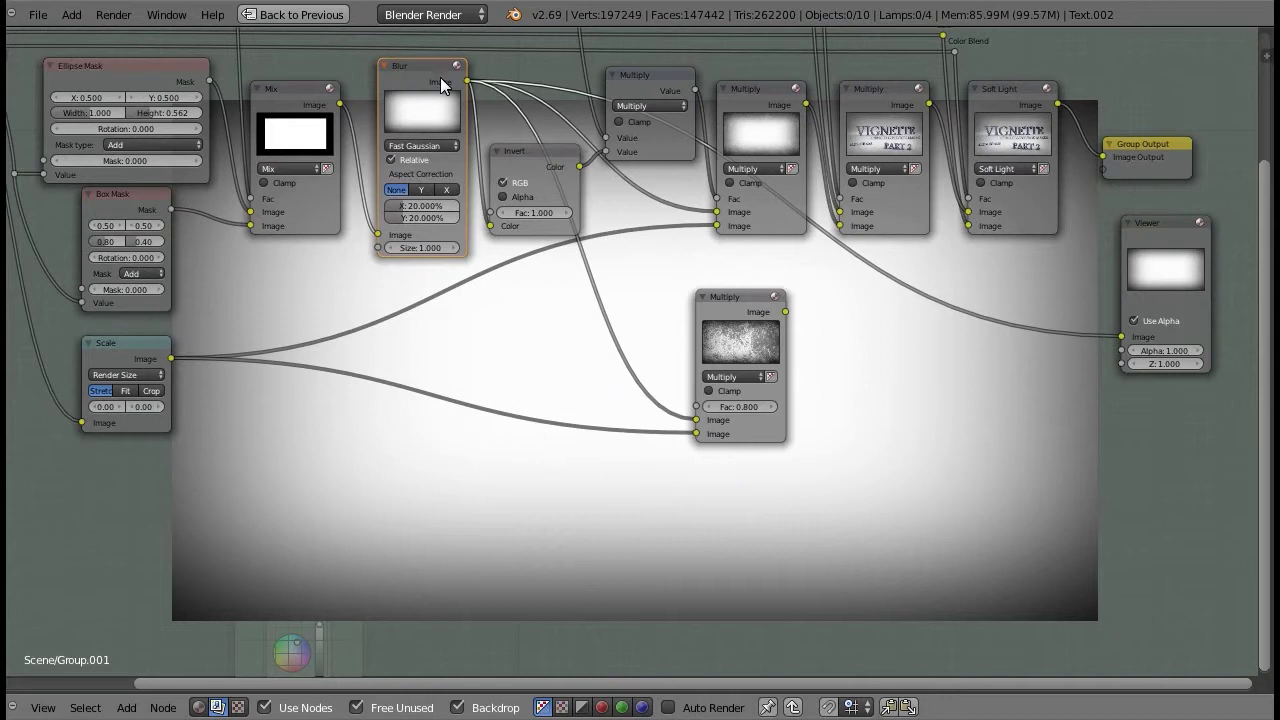
Step: Connect the Blur node's Image output to the duplicated Multiply node's Fac input and preview that node in the backdrop
{"action": "left_click_drag", "start_coordinate": [468, 81], "coordinate": [698, 406]}
{"action": "middle_click_drag", "start_coordinate": [920, 410], "coordinate": [766, 328]}
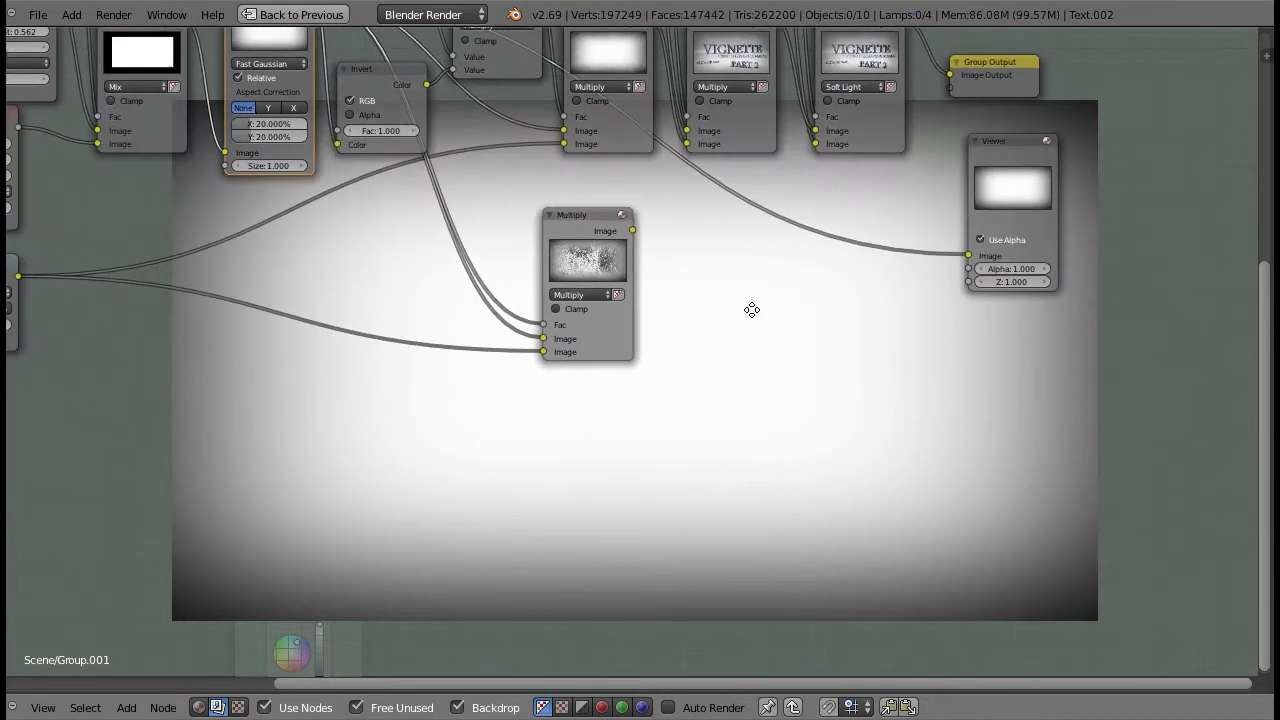
{"action": "left_click", "coordinate": [569, 238], "text": "ctrl+shift"}
{"action": "left_click_drag", "start_coordinate": [623, 264], "coordinate": [693, 309]}
{"action": "middle_click_drag", "start_coordinate": [810, 405], "coordinate": [761, 385]}
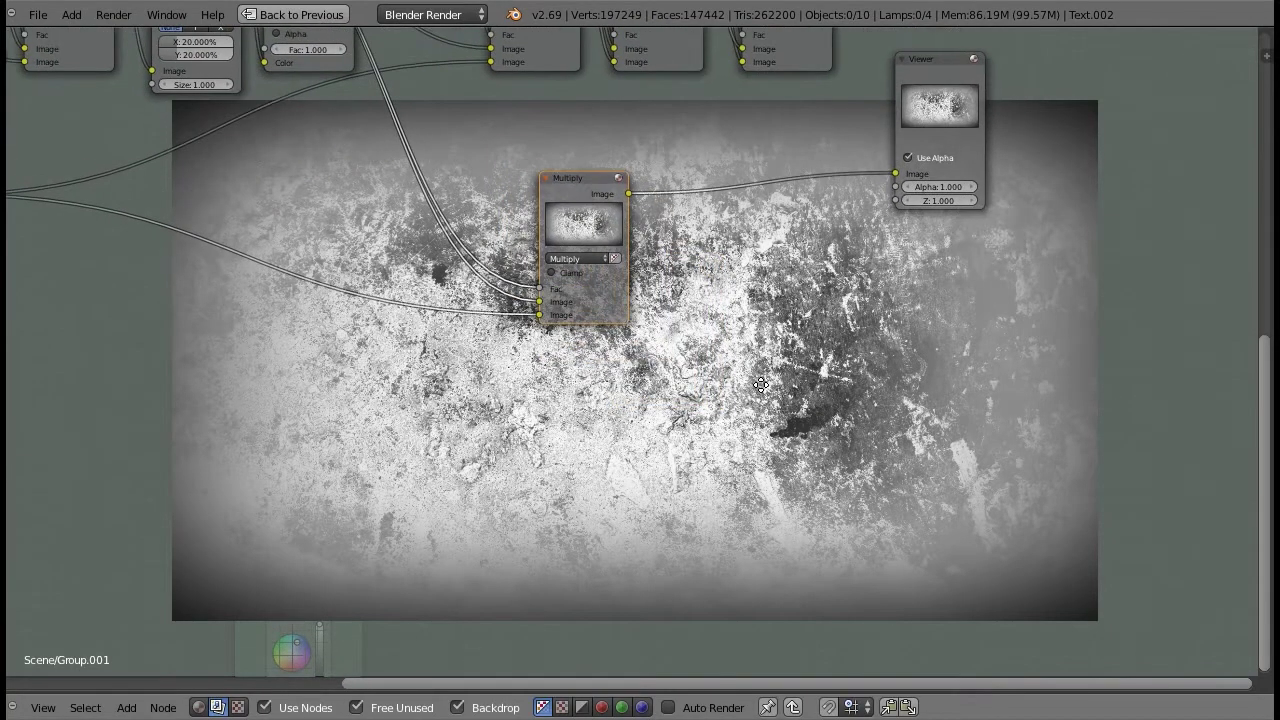
Step: Connect the Invert node's Color output to the duplicated Multiply node's Fac input and inspect the texture in the backdrop
{"action": "middle_click_drag", "start_coordinate": [587, 160], "coordinate": [785, 345]}
{"action": "left_click", "coordinate": [523, 181]}
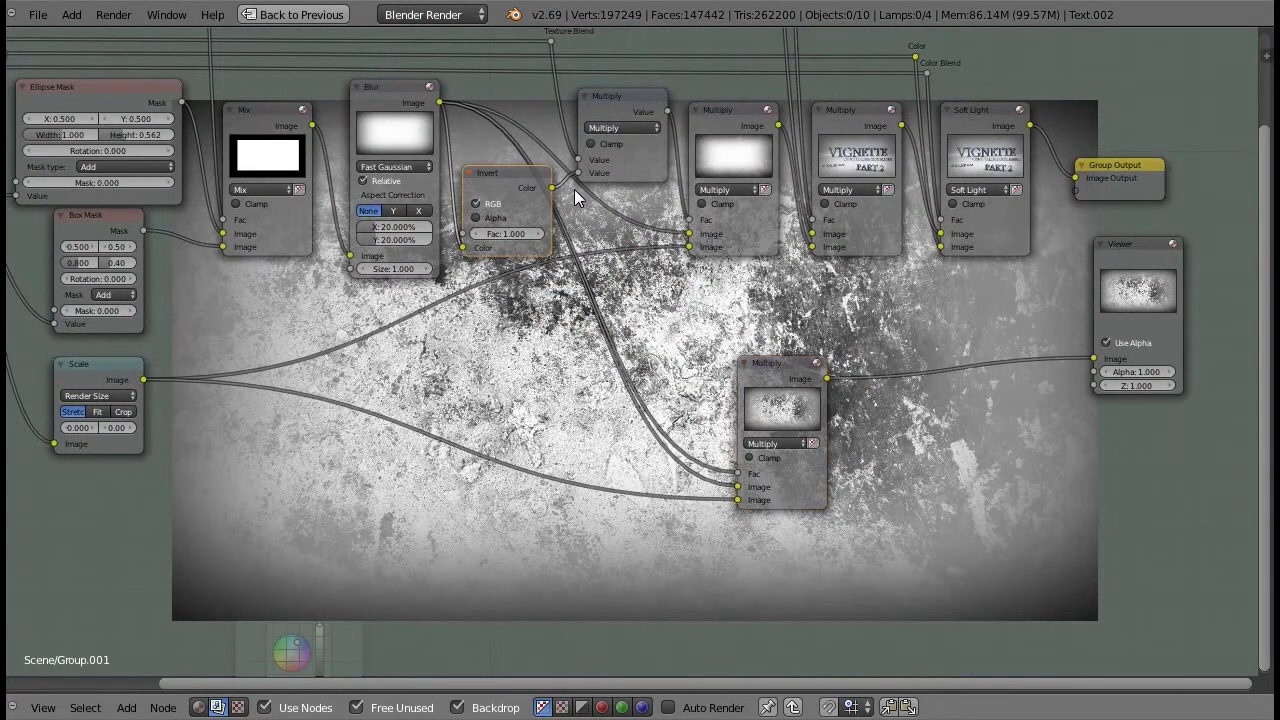
{"action": "left_click_drag", "start_coordinate": [552, 188], "coordinate": [739, 474]}
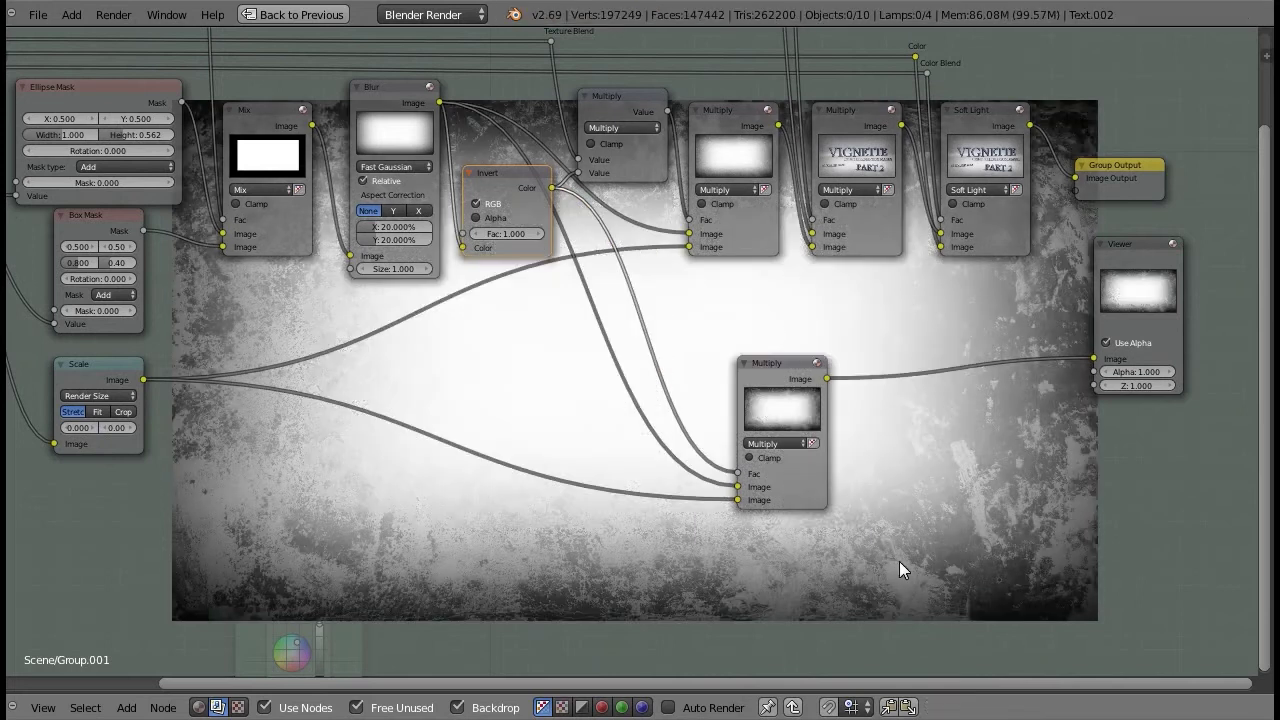
{"action": "middle_click_drag", "start_coordinate": [899, 561], "coordinate": [677, 217]}
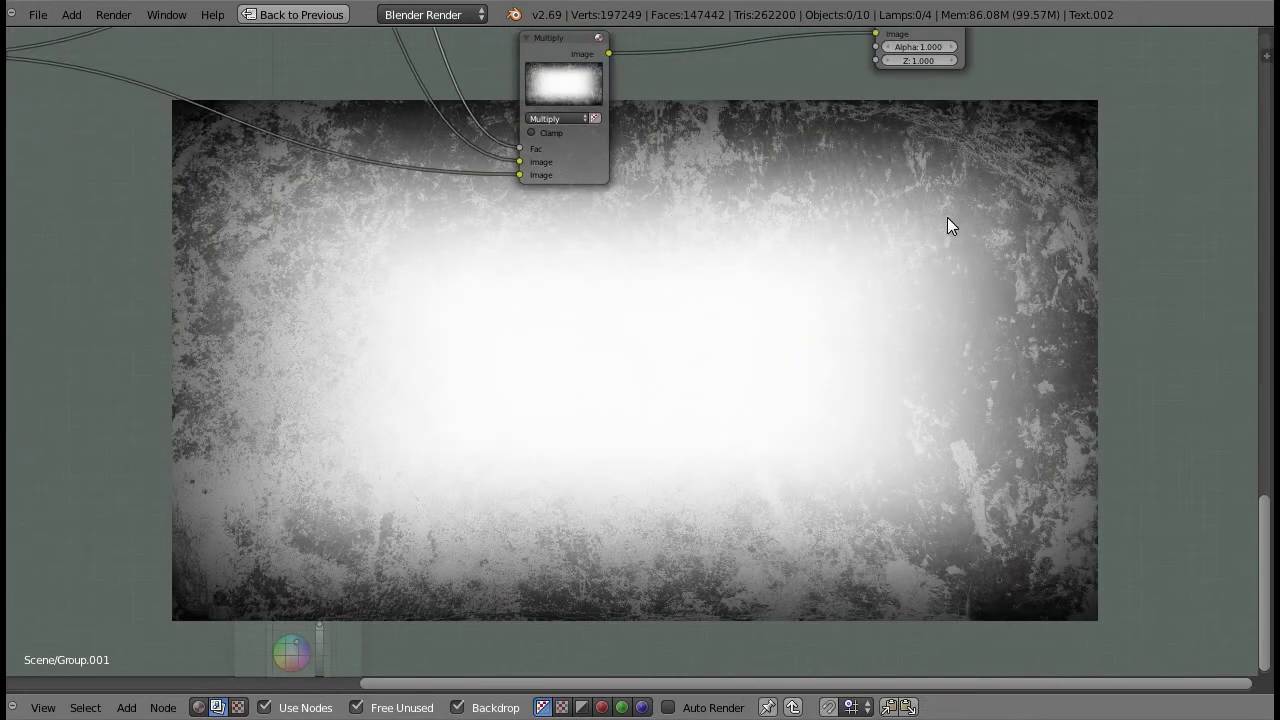
{"action": "middle_click_drag", "start_coordinate": [610, 241], "coordinate": [813, 395]}
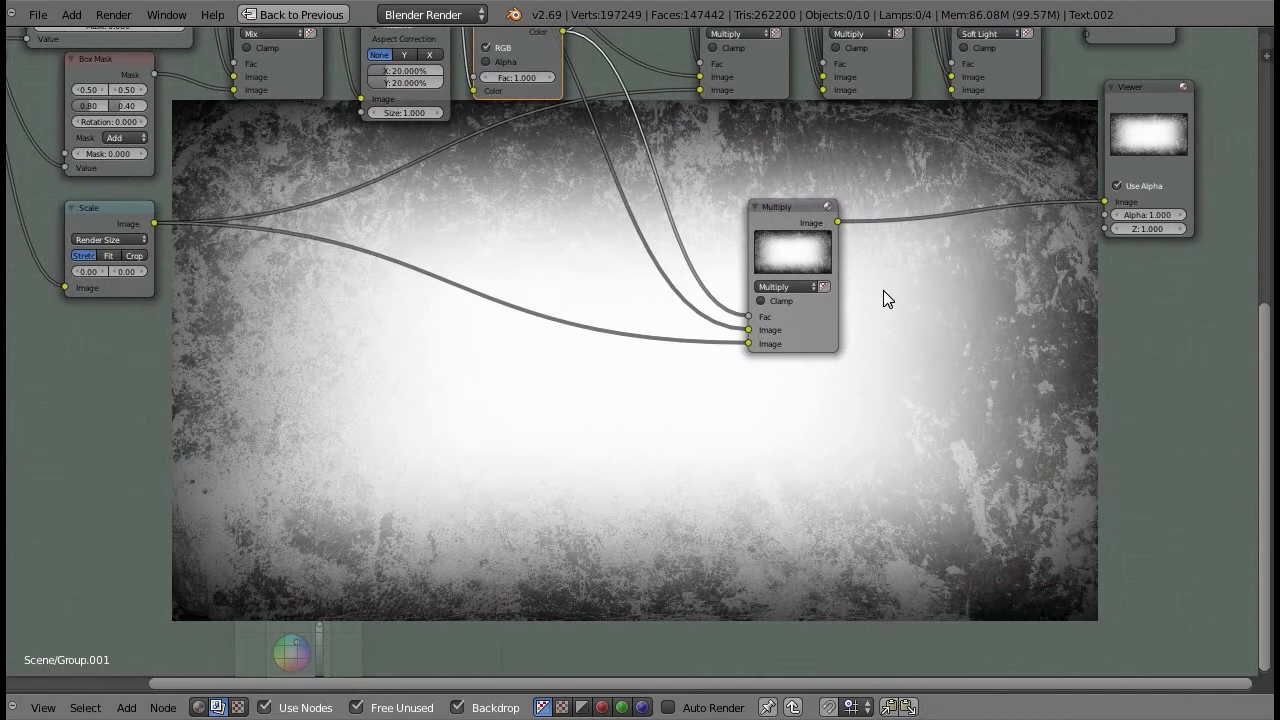
{"action": "middle_click_drag", "start_coordinate": [883, 290], "coordinate": [831, 320]}
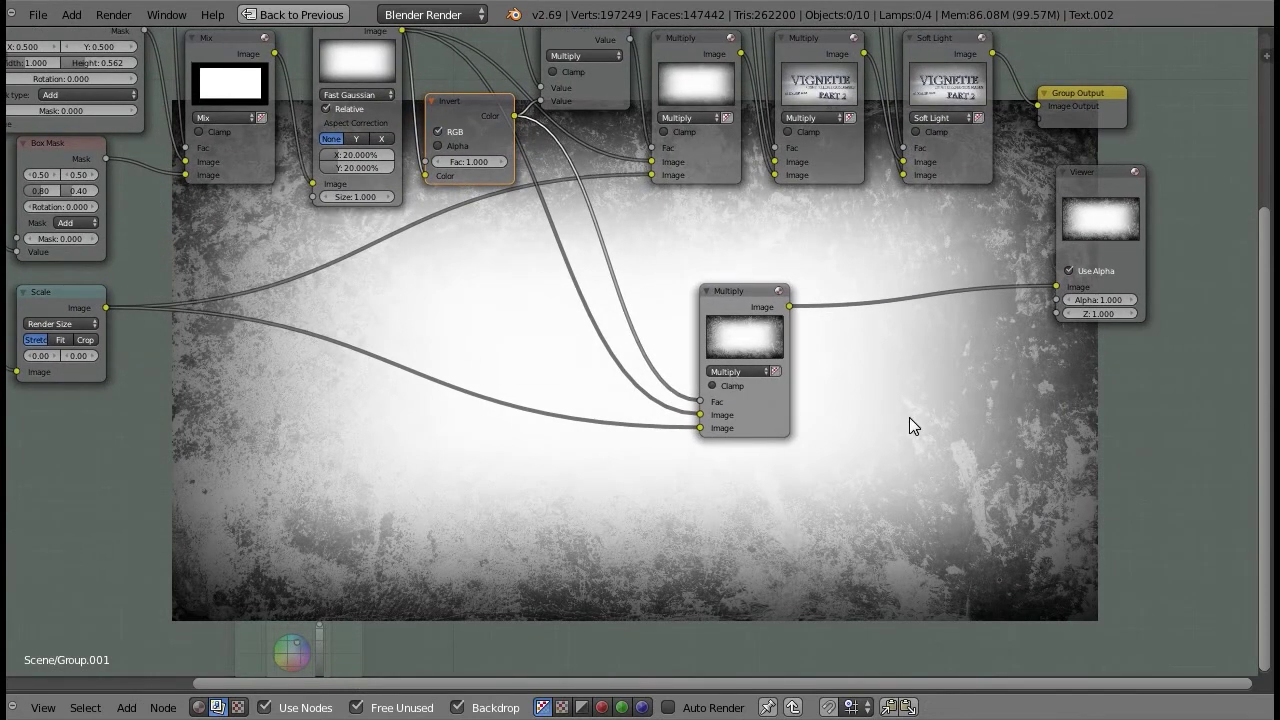
Step: Examine how the grunge texture appears around the vignette edges in the backdrop
{"action": "middle_click_drag", "start_coordinate": [979, 370], "coordinate": [640, 200]}
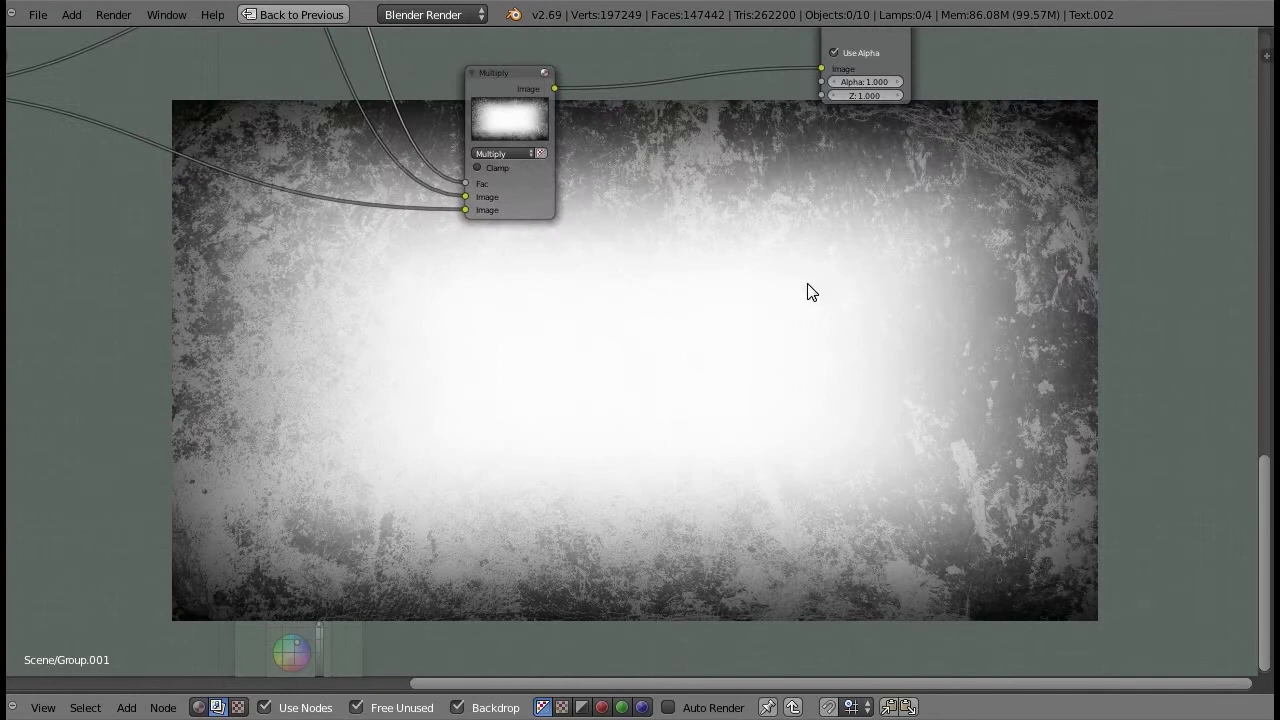
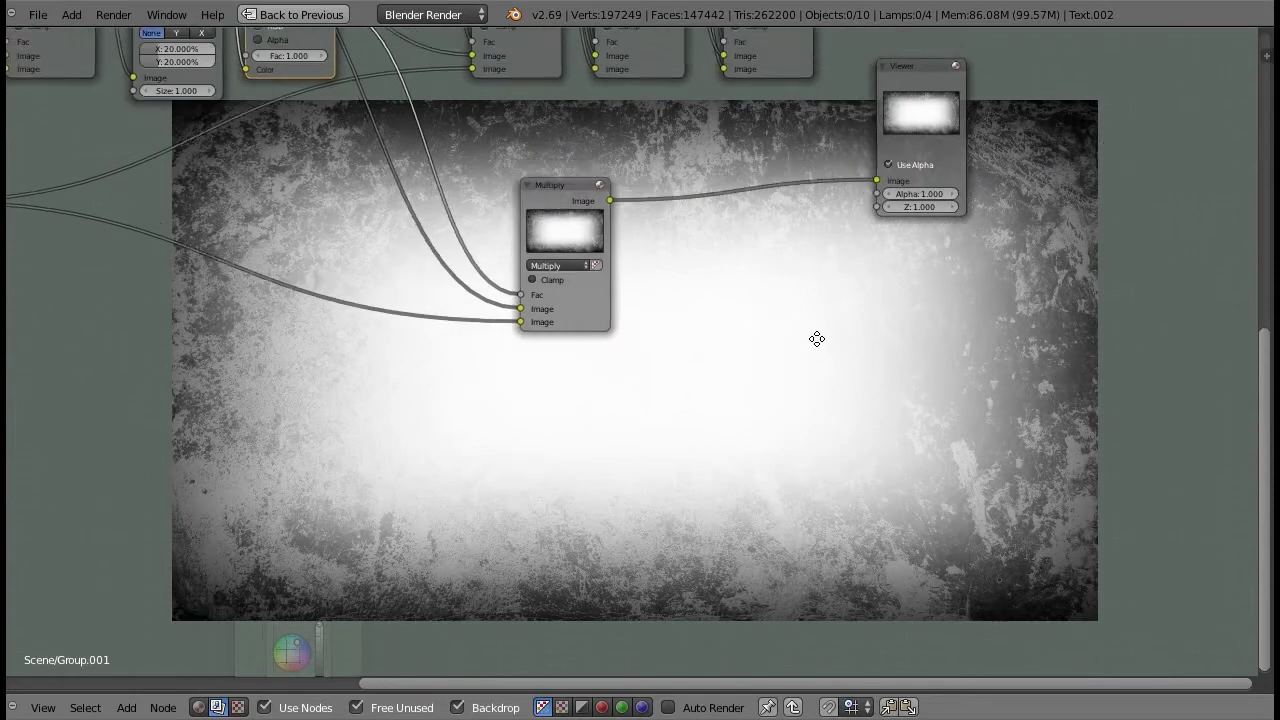
{"action": "scroll", "coordinate": [713, 476], "scroll_direction": "up", "scroll_amount": 2}
{"action": "middle_click_drag", "start_coordinate": [817, 415], "coordinate": [694, 203]}
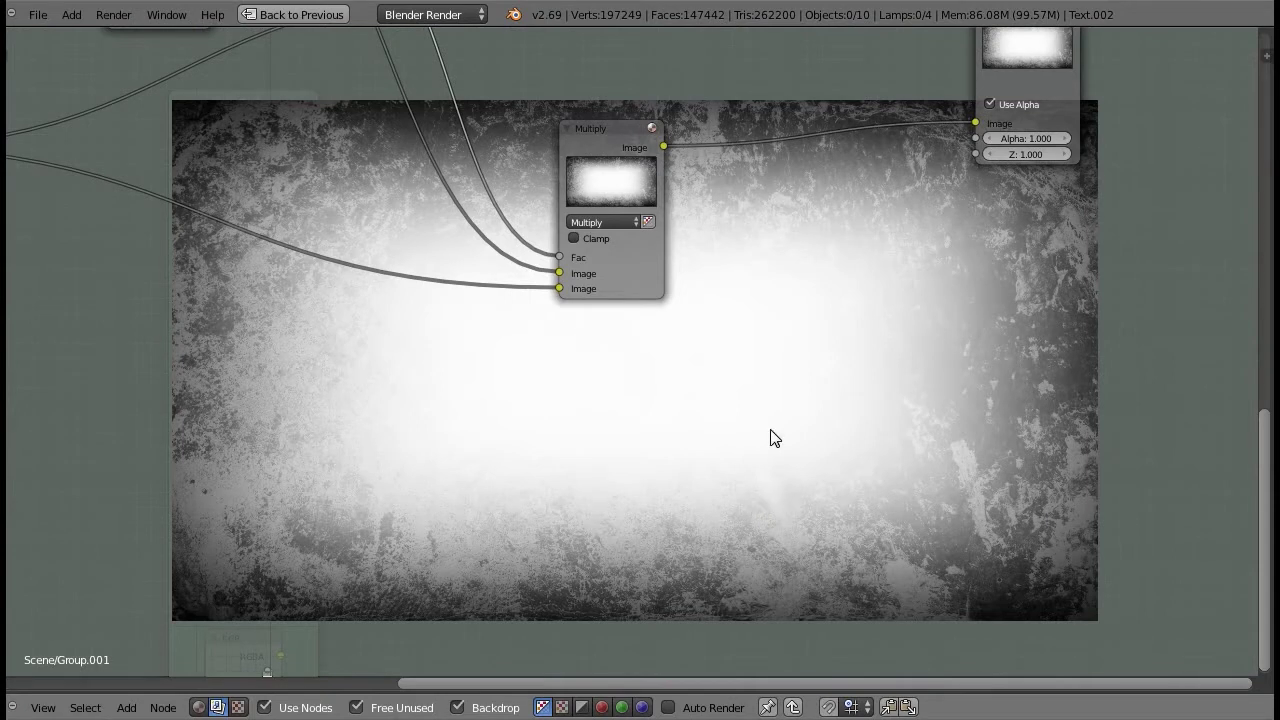
{"action": "scroll", "coordinate": [766, 410], "scroll_direction": "up", "scroll_amount": 2}
{"action": "middle_click_drag", "start_coordinate": [730, 157], "coordinate": [907, 497]}
{"action": "scroll", "coordinate": [710, 388], "scroll_direction": "down", "scroll_amount": 2}
{"action": "scroll", "coordinate": [690, 377], "scroll_direction": "down", "scroll_amount": 2, "text": "shift"}
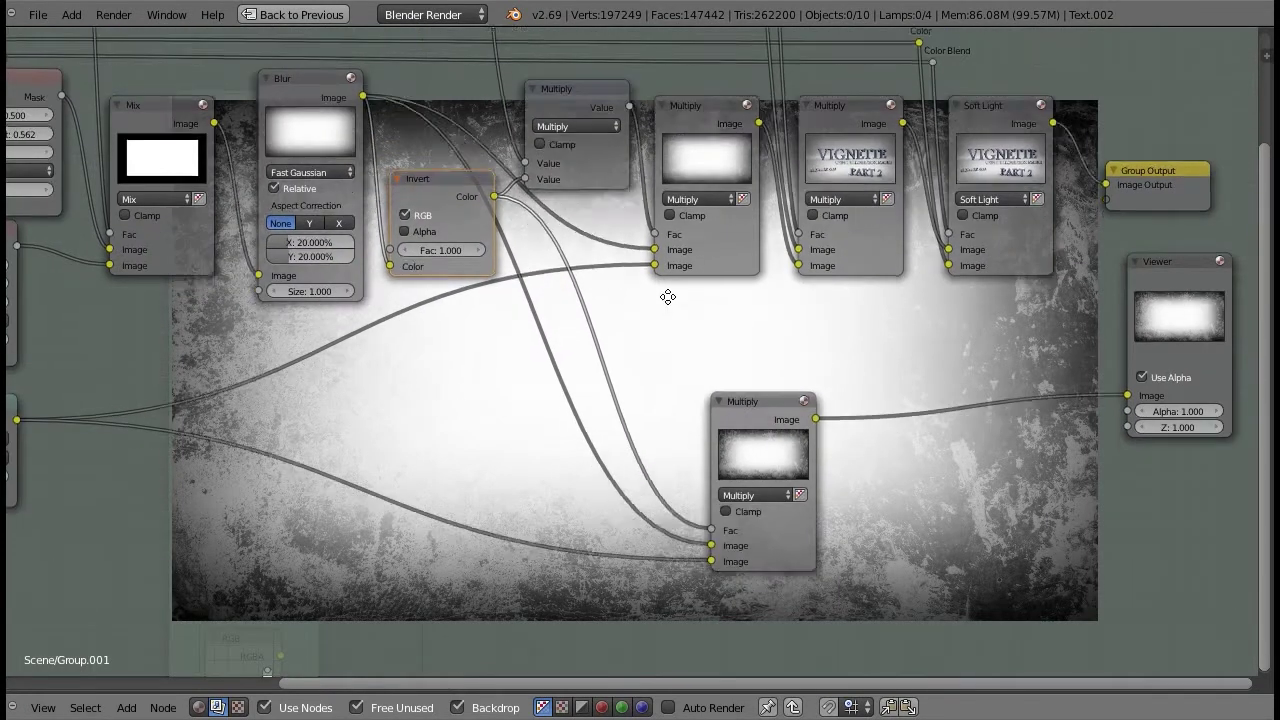
Step: Select the Multiply math node after Invert and trace its links back to the Group Input's Texture Blend and onward
{"action": "left_click", "coordinate": [574, 60]}
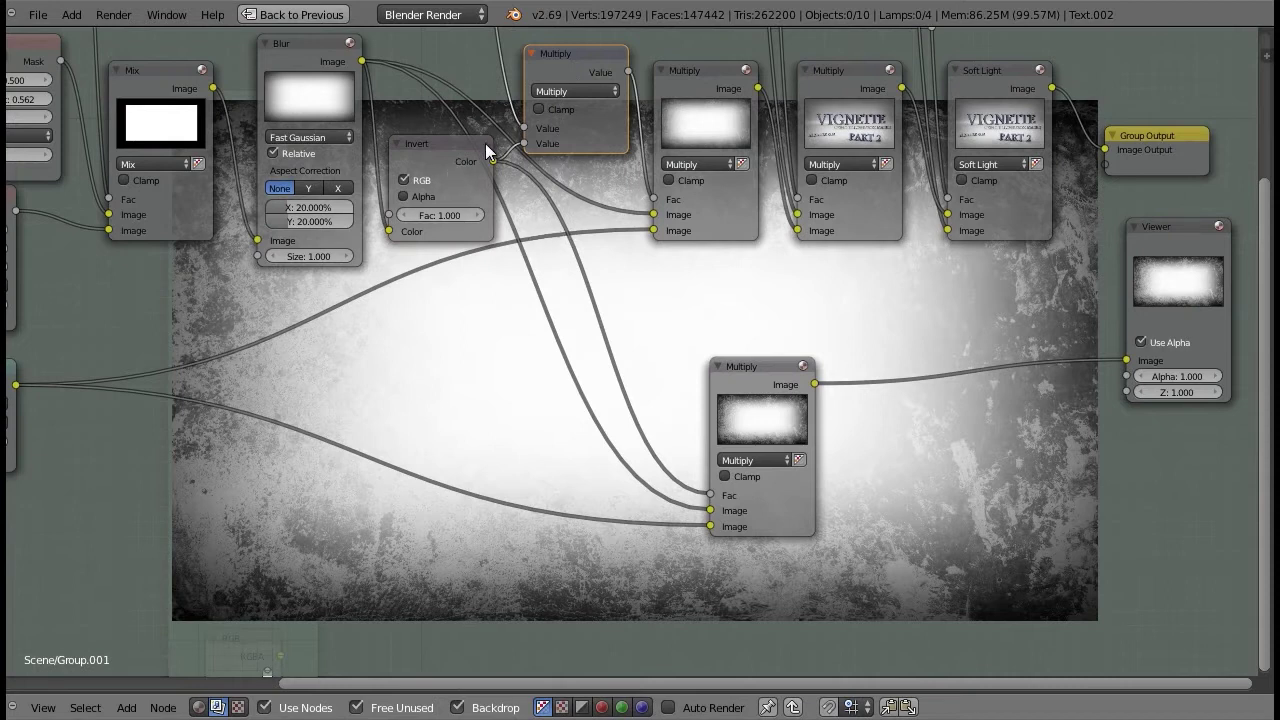
{"action": "scroll", "coordinate": [521, 283], "scroll_direction": "down", "scroll_amount": 4}
{"action": "middle_click_drag", "start_coordinate": [484, 270], "coordinate": [895, 411]}
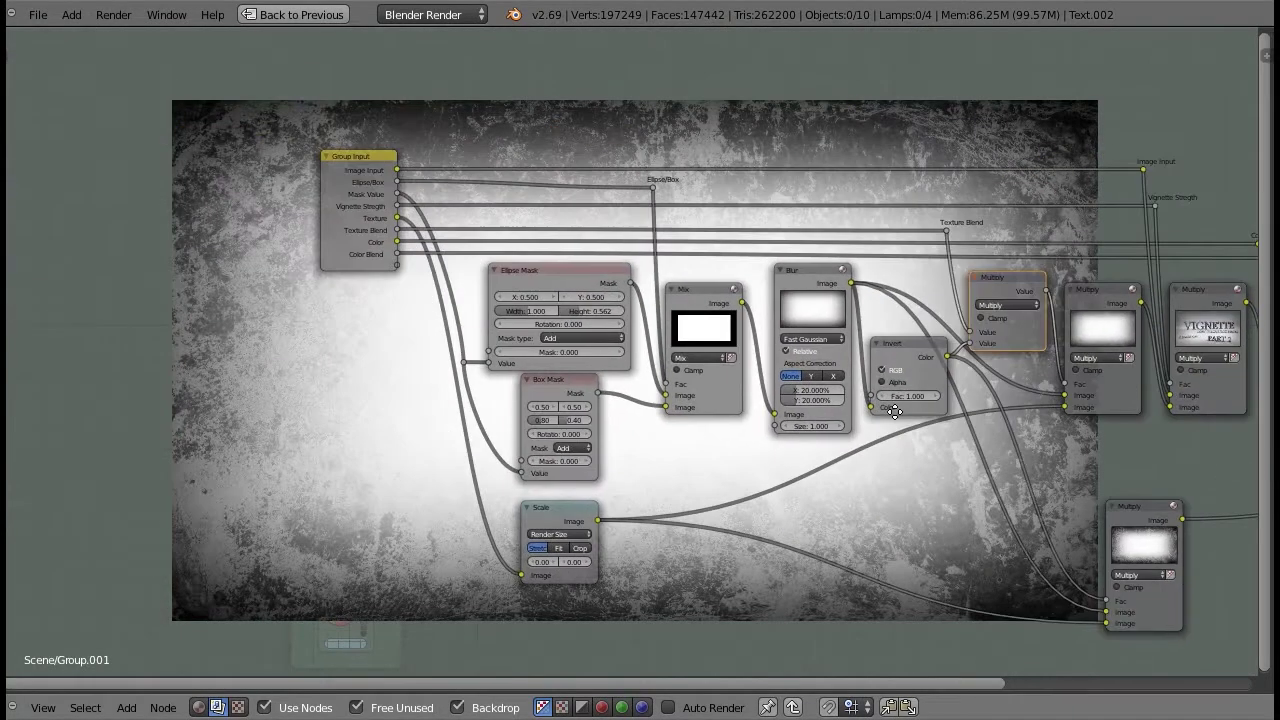
{"action": "scroll", "coordinate": [977, 272], "scroll_direction": "up", "scroll_amount": 2}
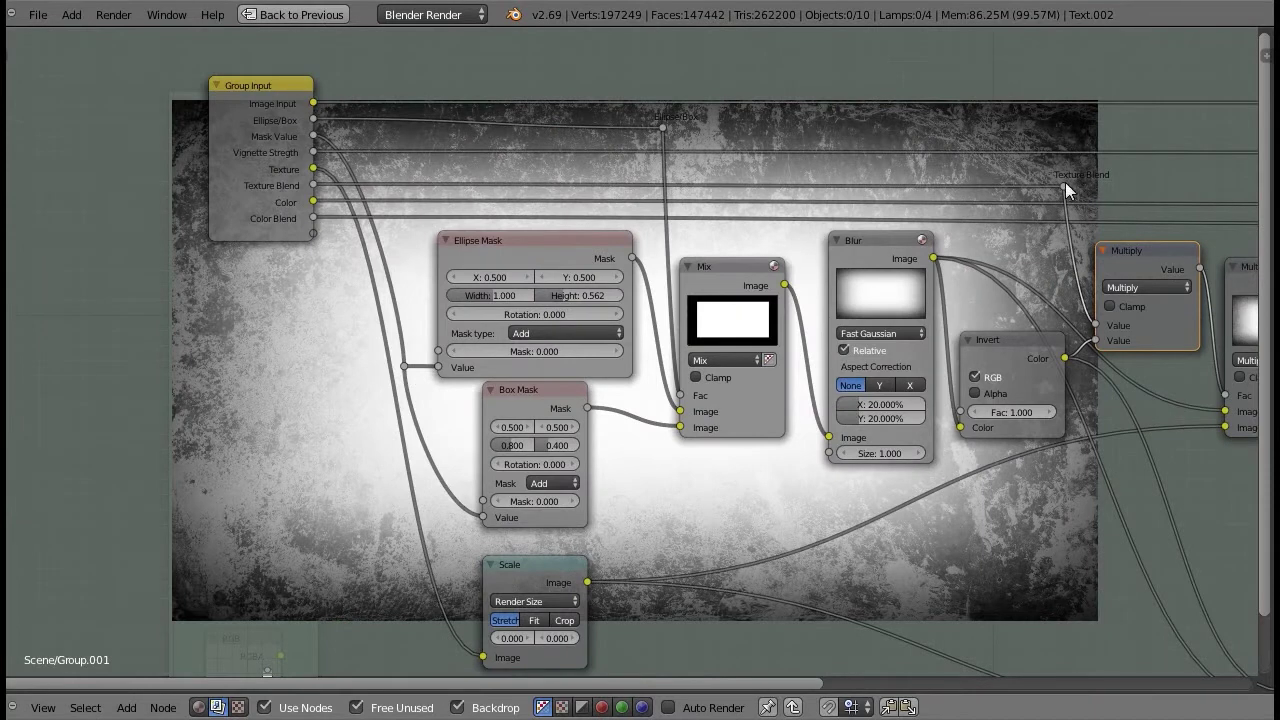
{"action": "middle_click_drag", "start_coordinate": [1169, 284], "coordinate": [575, 168]}
{"action": "middle_click_drag", "start_coordinate": [612, 326], "coordinate": [691, 280]}
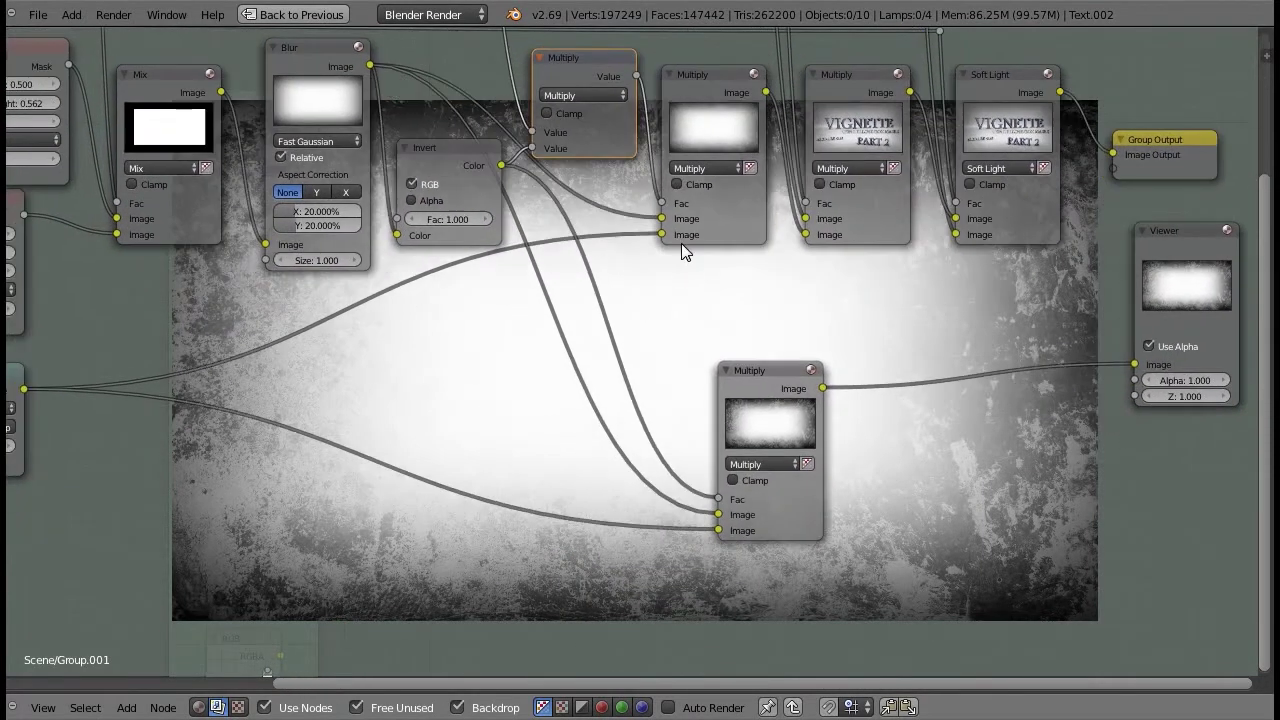
Step: Delete the duplicated Multiply node and preview the original textured Multiply node's output in the backdrop
{"action": "left_click", "coordinate": [771, 385]}
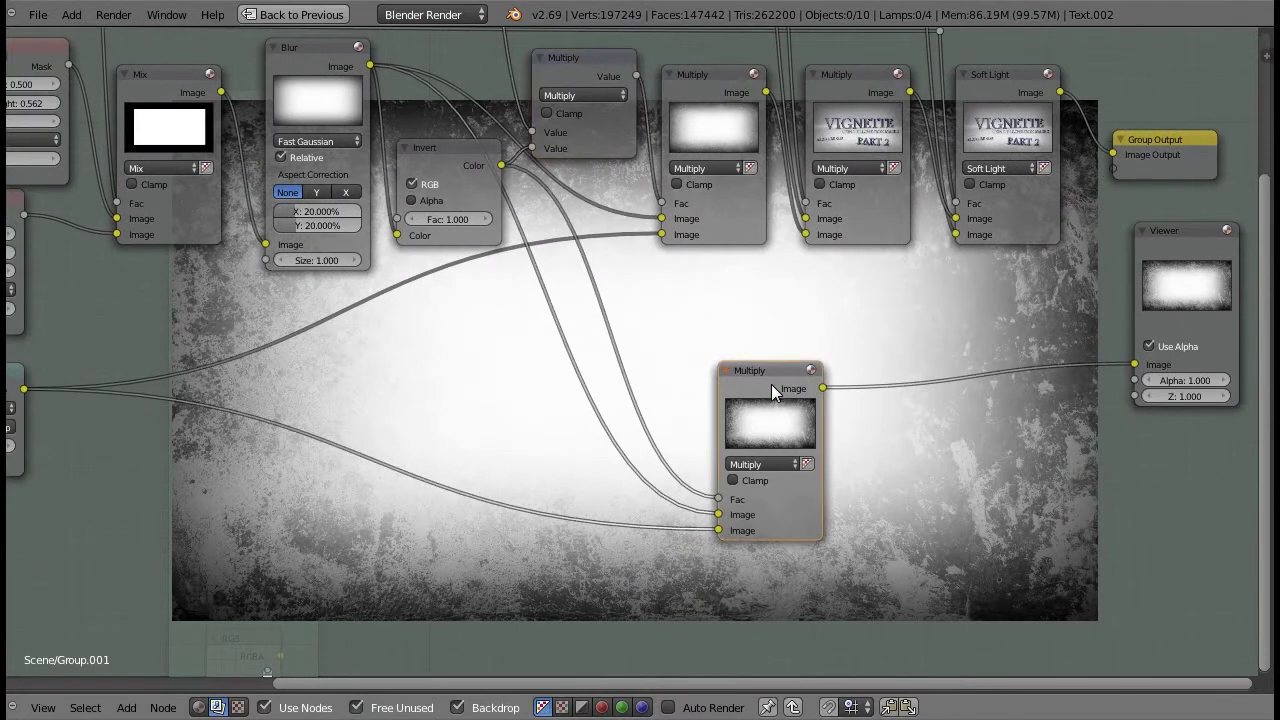
{"action": "key", "text": "x"}
{"action": "middle_click_drag", "start_coordinate": [637, 403], "coordinate": [637, 541]}
{"action": "left_click", "coordinate": [708, 277], "text": "ctrl+shift"}
Step: Disconnect the Texture Blend reroute from the Multiply math node and set the node's freed Value to 1
{"action": "scroll", "coordinate": [657, 467], "scroll_direction": "up", "scroll_amount": 5}
{"action": "middle_click_drag", "start_coordinate": [656, 472], "coordinate": [555, 531]}
{"action": "left_click_drag", "start_coordinate": [451, 336], "coordinate": [409, 287]}
{"action": "scroll", "coordinate": [594, 460], "scroll_direction": "down", "scroll_amount": 1}
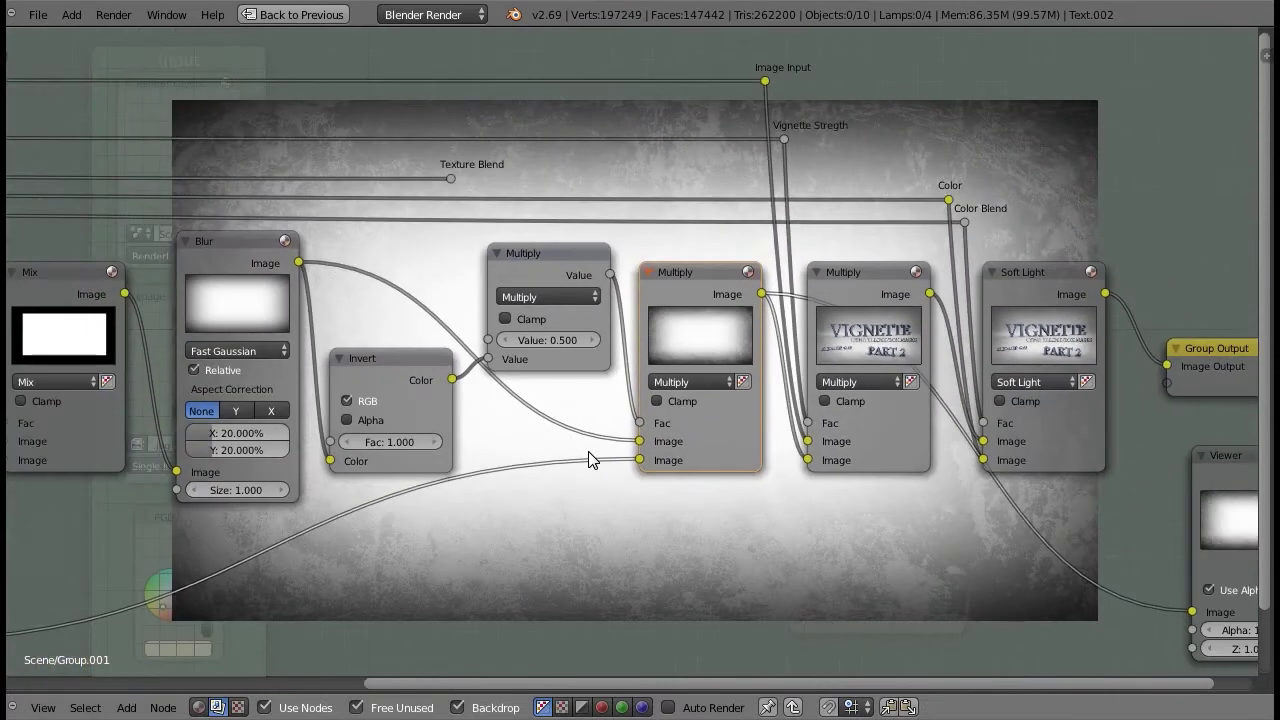
{"action": "scroll", "coordinate": [575, 461], "scroll_direction": "up", "scroll_amount": 1}
{"action": "left_click", "coordinate": [530, 334]}
{"action": "type", "text": "1"}
{"action": "key", "text": "Return"}
{"action": "middle_click_drag", "start_coordinate": [551, 304], "coordinate": [469, 516]}
{"action": "left_click", "coordinate": [469, 516]}
{"action": "key", "text": "Return"}
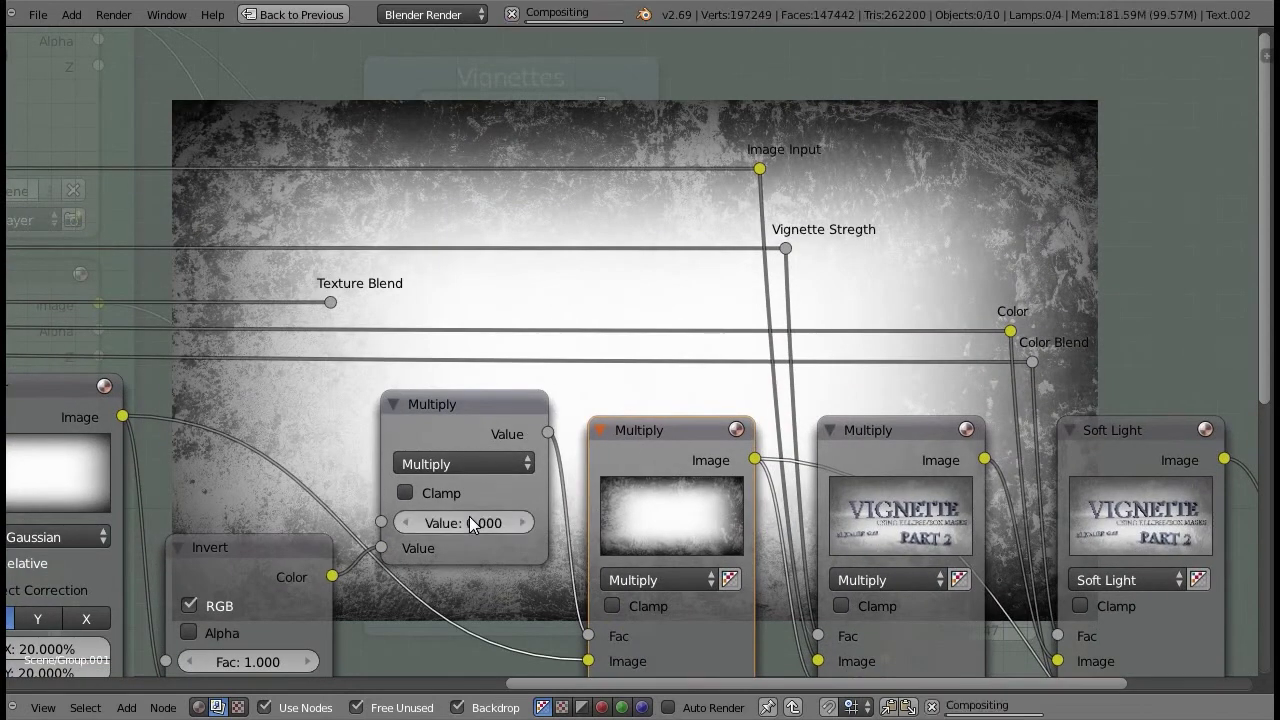
Step: Set the Multiply math node's Value to 0.5
{"action": "left_click", "coordinate": [471, 522]}
{"action": "type", "text": "0.0"}
{"action": "key", "text": "BackSpace"}
{"action": "type", "text": "5"}
{"action": "key", "text": "Return"}
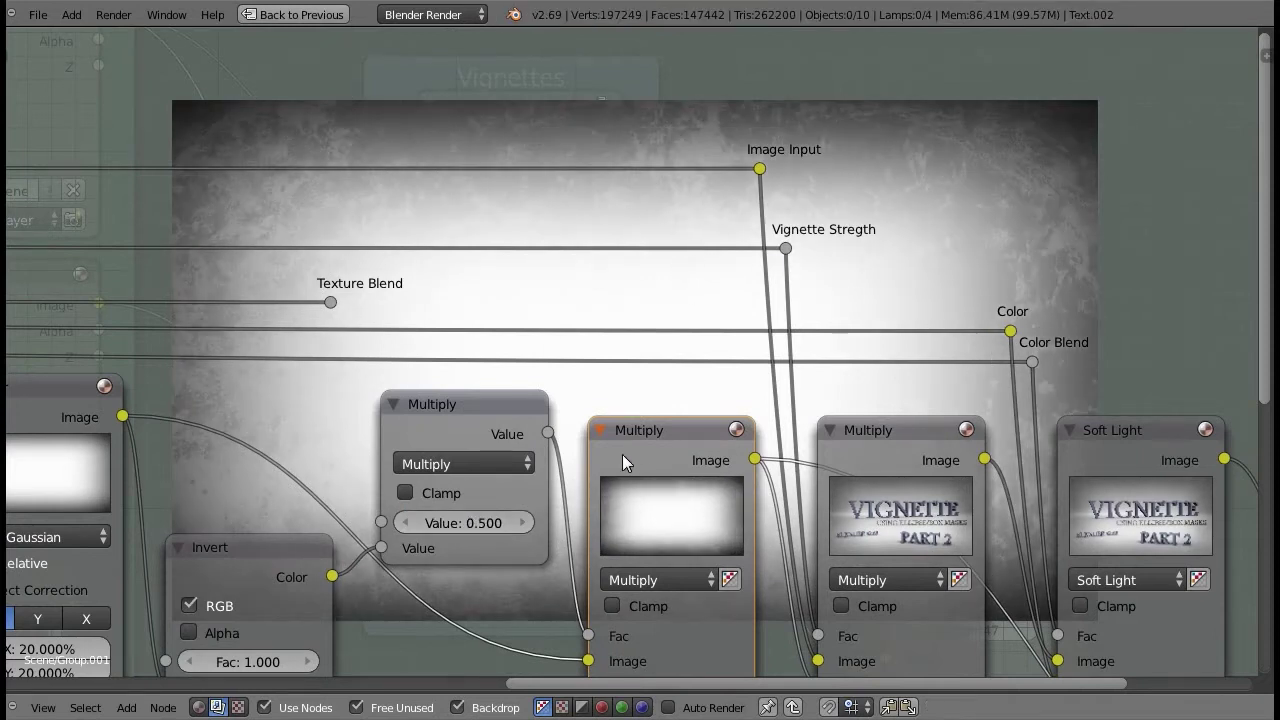
Step: Reconnect the Texture Blend reroute to the first Value input of the Multiply math node
{"action": "scroll", "coordinate": [552, 596], "scroll_direction": "down", "scroll_amount": 4}
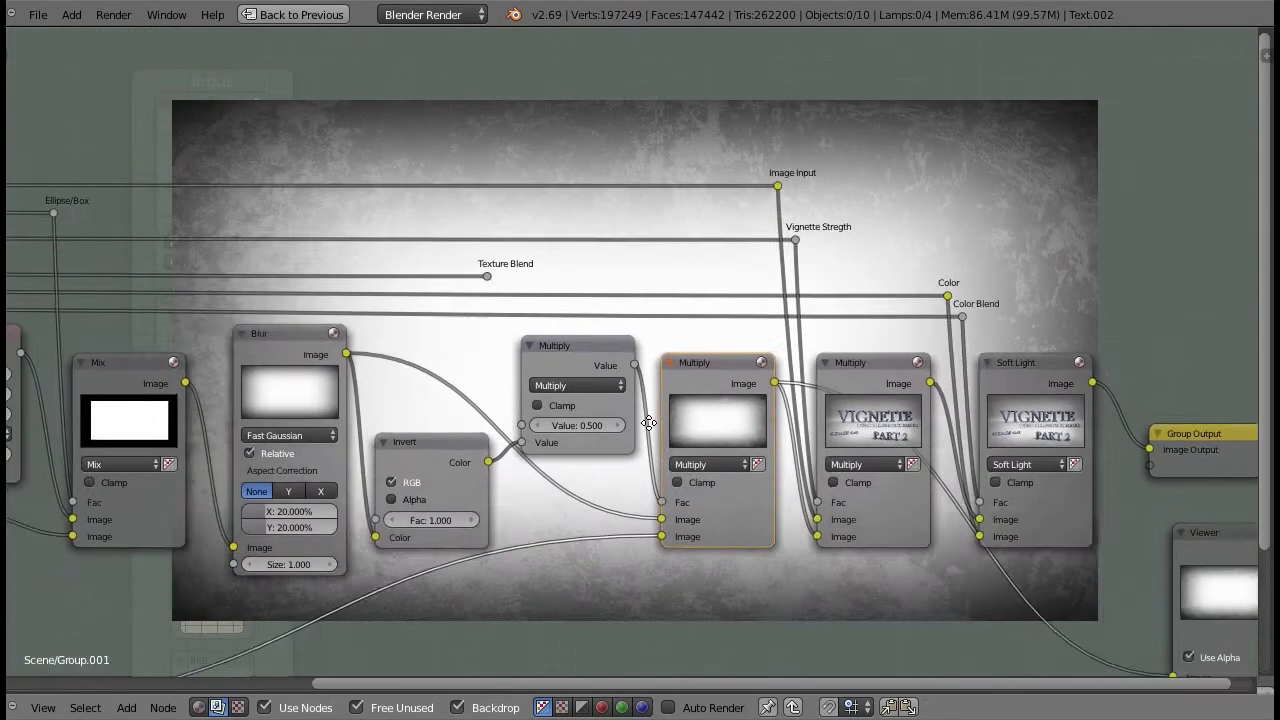
{"action": "left_click_drag", "start_coordinate": [523, 249], "coordinate": [555, 398]}
{"action": "scroll", "coordinate": [552, 417], "scroll_direction": "down", "scroll_amount": 2}
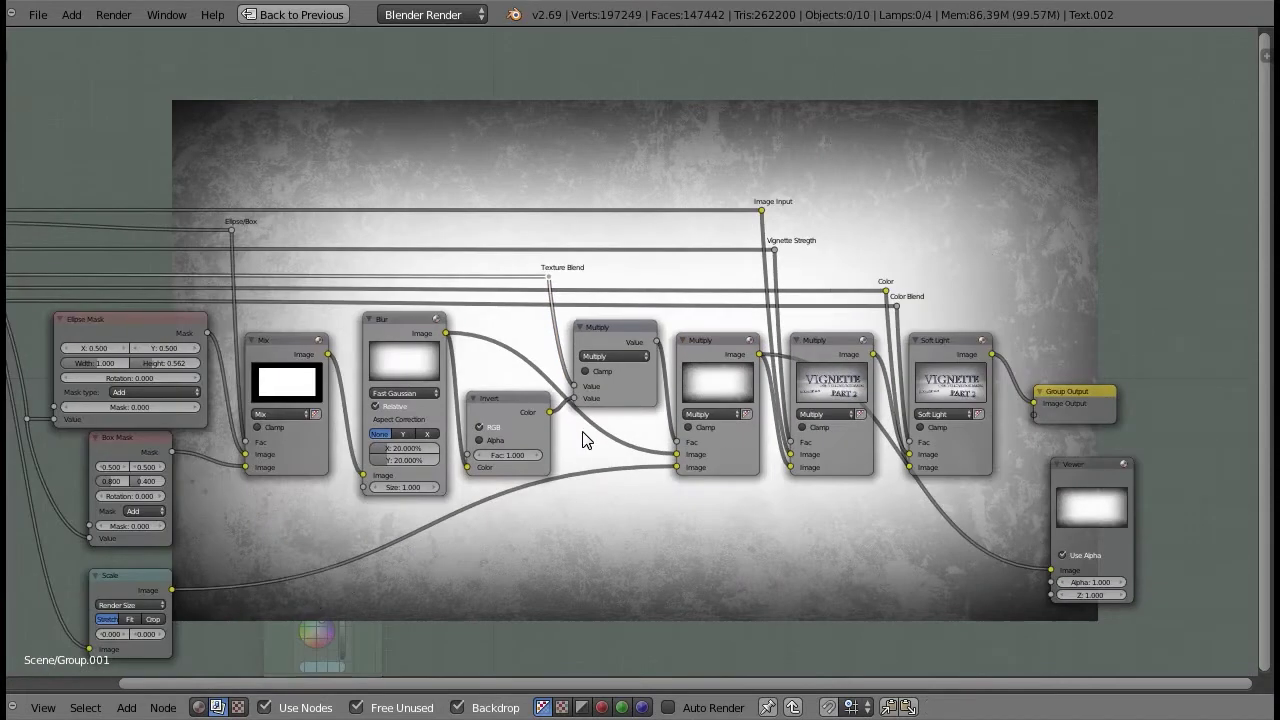
Step: Leave the Vignette-Advanced group and show the main compositing tree in the maximized node editor
{"action": "middle_click_drag", "start_coordinate": [518, 441], "coordinate": [760, 360]}
{"action": "key", "text": "ctrl+Up"}
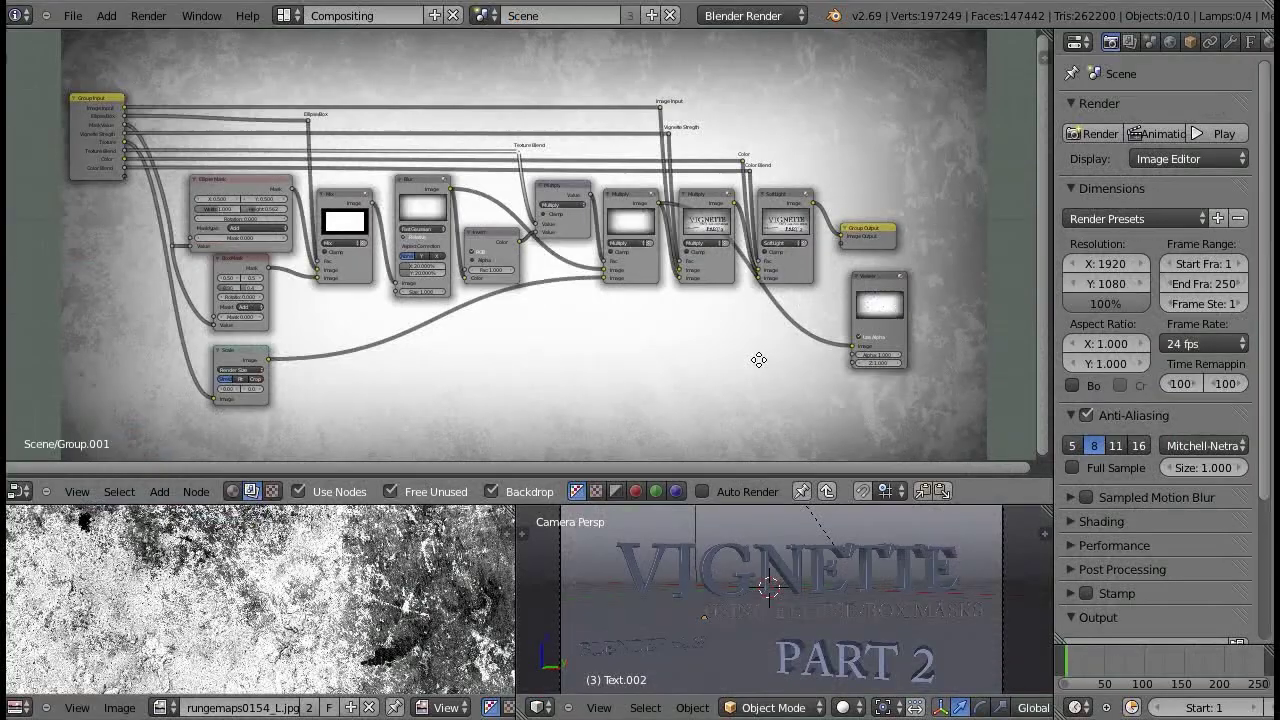
{"action": "key", "text": "Tab"}
{"action": "key", "text": "ctrl+Up"}
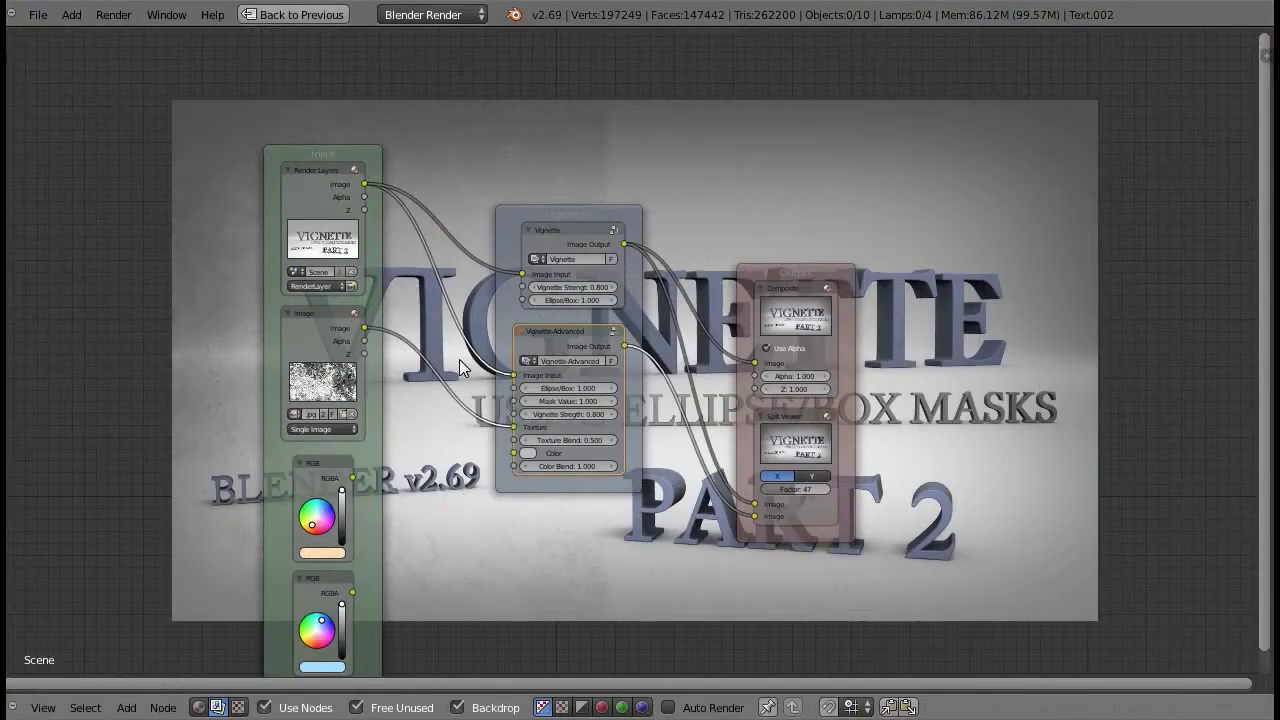
{"action": "scroll", "coordinate": [400, 450], "scroll_direction": "up", "scroll_amount": 2}
{"action": "middle_click_drag", "start_coordinate": [328, 535], "coordinate": [301, 509]}
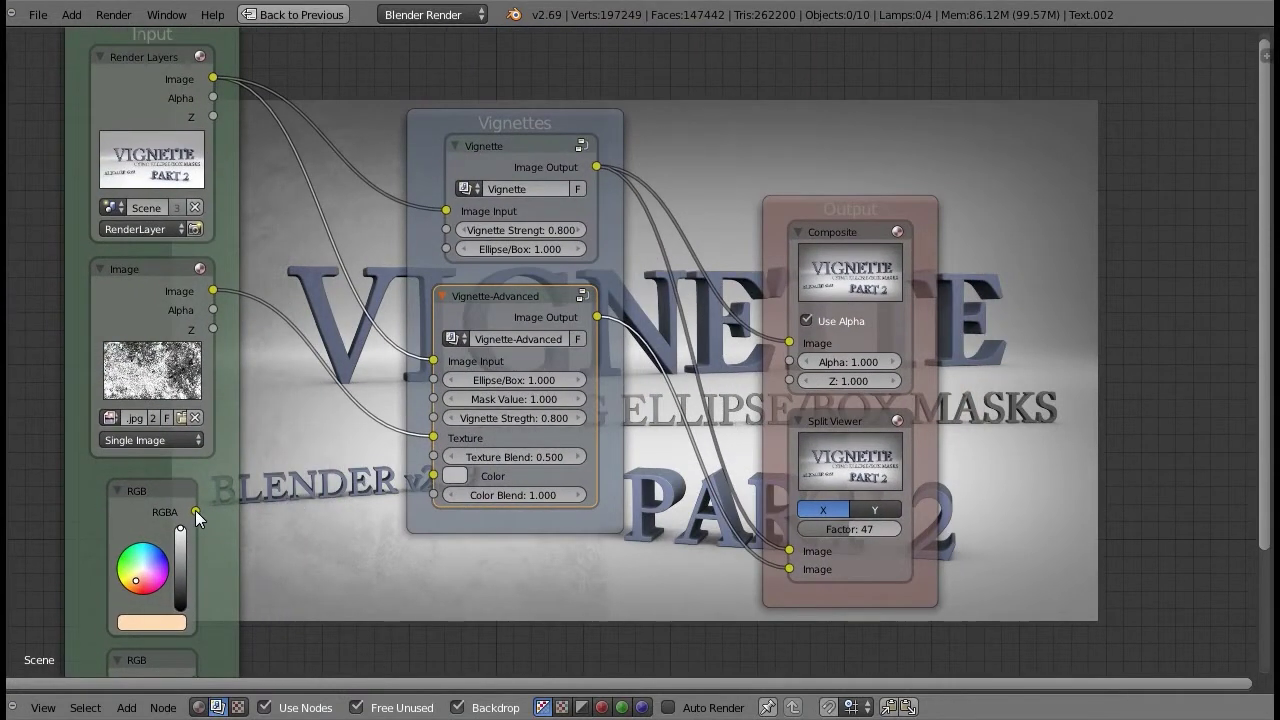
Step: Try to link the peach RGB node to the Vignette-Advanced node's Color input, and enter 1 for Color Blend
{"action": "left_click_drag", "start_coordinate": [194, 510], "coordinate": [455, 473]}
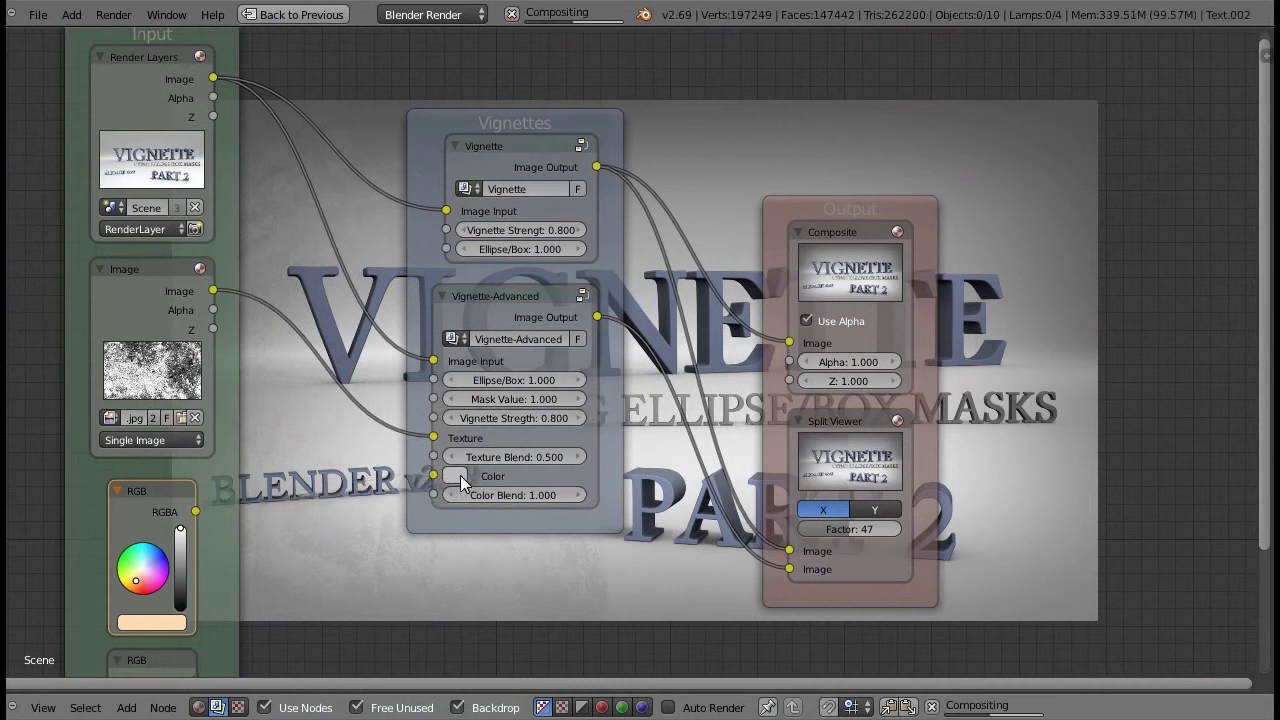
{"action": "mouse_move", "coordinate": [459, 495]}
{"action": "left_mouse_down"}
{"action": "mouse_move", "coordinate": [560, 495]}
{"action": "mouse_move", "coordinate": [459, 495]}
{"action": "left_mouse_up"}
{"action": "left_click", "coordinate": [537, 498]}
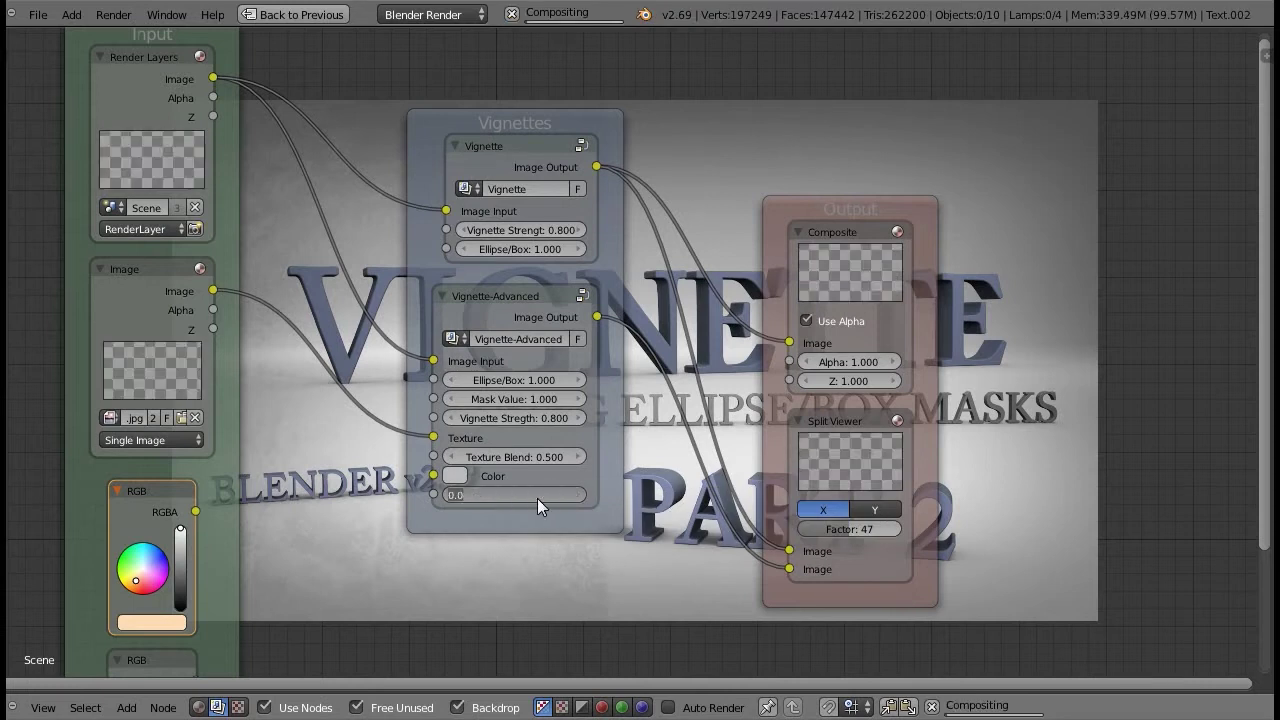
{"action": "type", "text": ".5"}
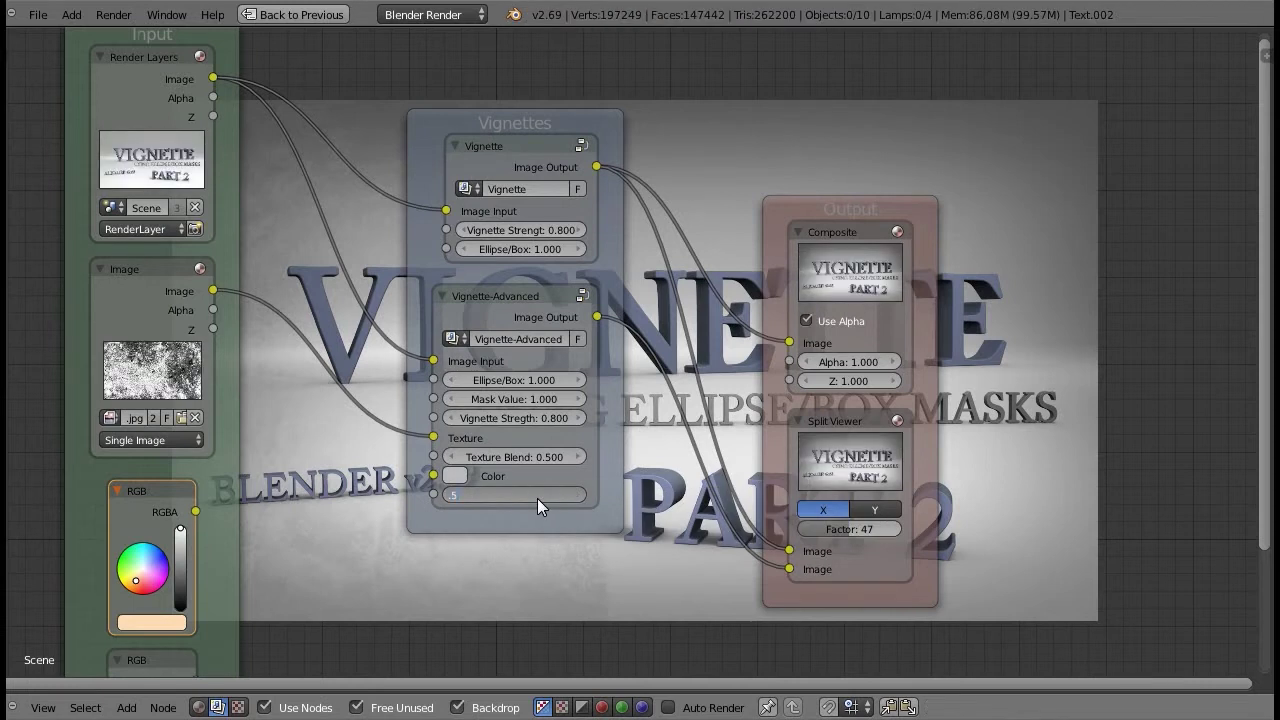
{"action": "type", "text": "1"}
{"action": "key", "text": "Return"}
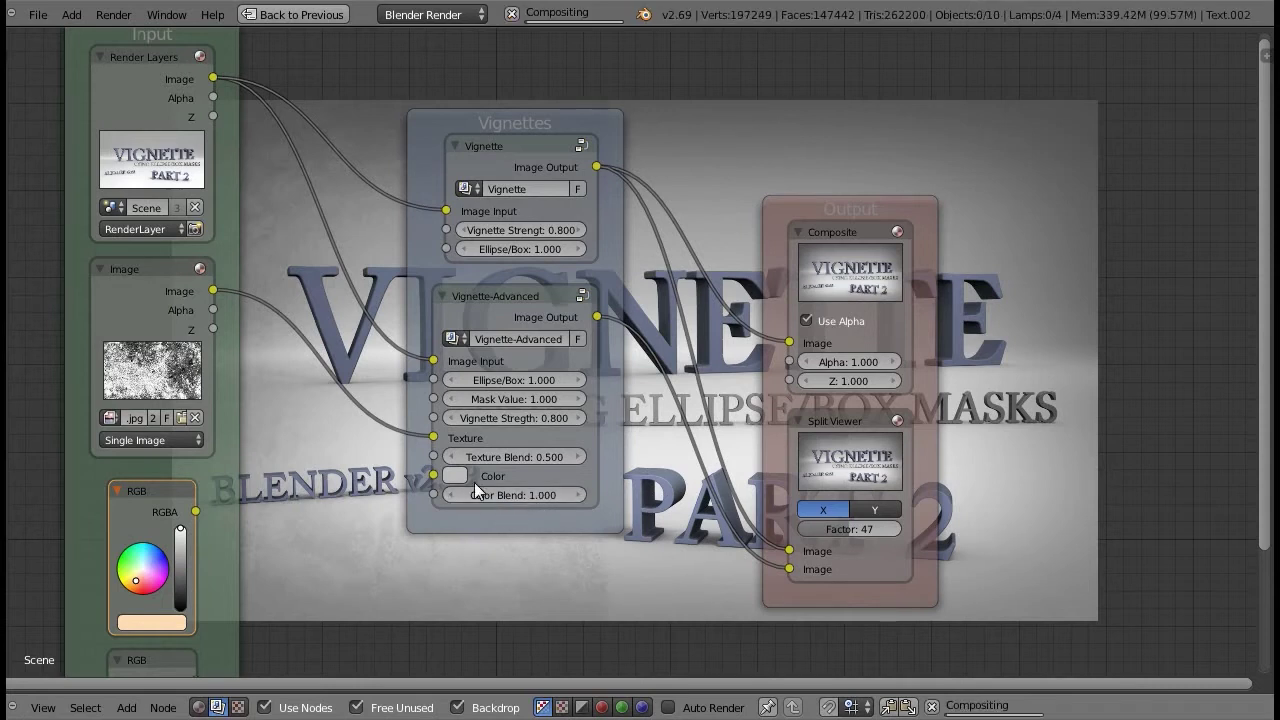
Step: Disconnect the grunge Image node from the Vignette-Advanced node's Texture input and inspect the backdrop
{"action": "scroll", "coordinate": [480, 490], "scroll_direction": "down", "scroll_amount": 2}
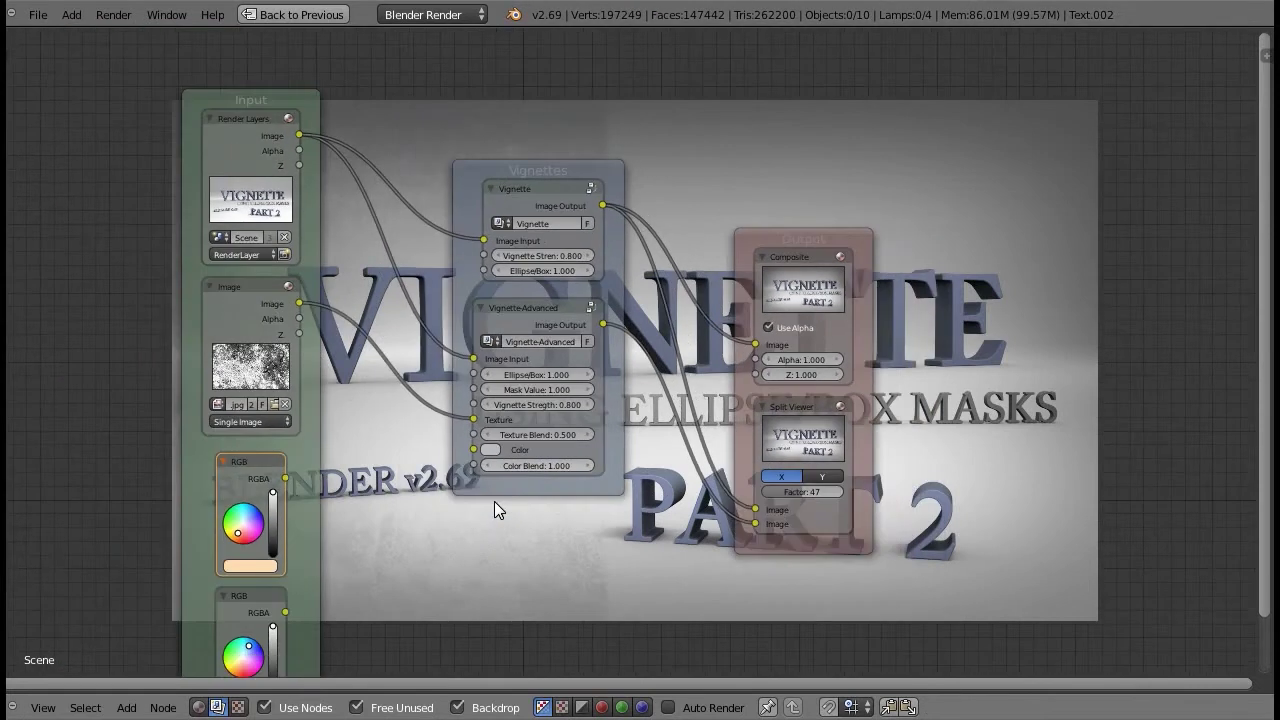
{"action": "scroll", "coordinate": [494, 501], "scroll_direction": "up", "scroll_amount": 2}
{"action": "left_click", "coordinate": [422, 443]}
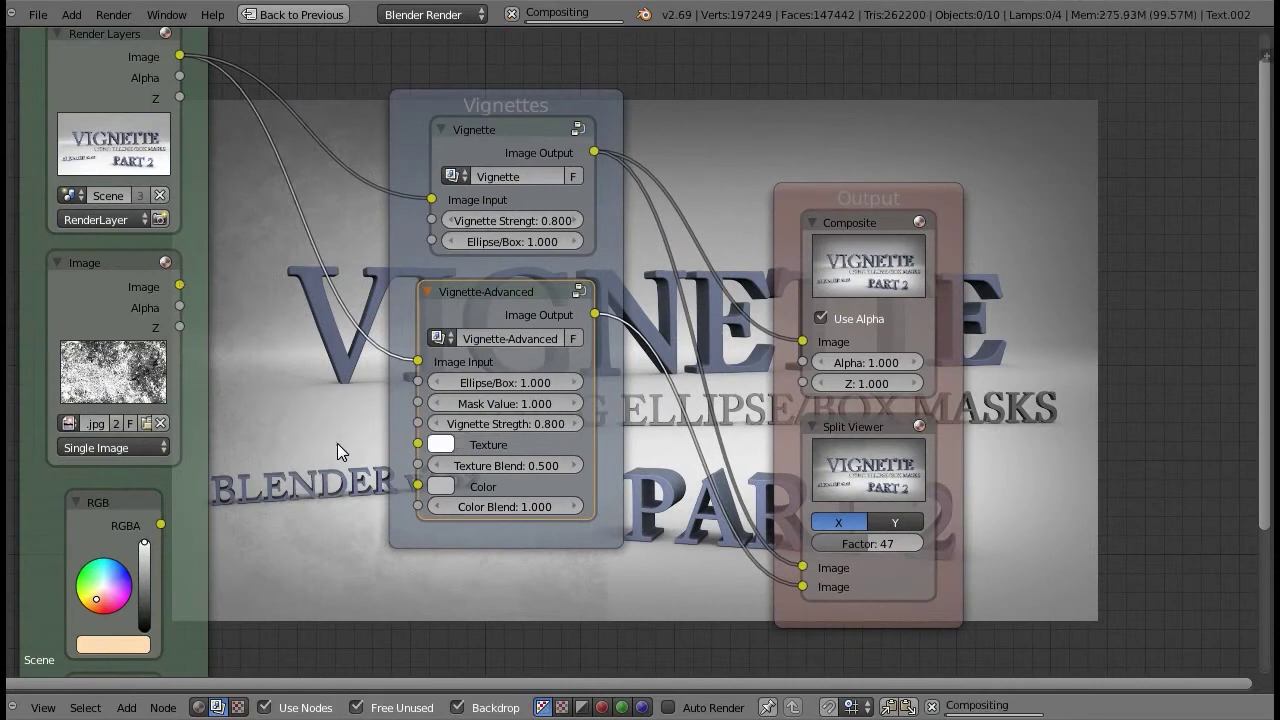
{"action": "scroll", "coordinate": [393, 434], "scroll_direction": "down", "scroll_amount": 2}
{"action": "middle_click_drag", "start_coordinate": [731, 171], "coordinate": [416, 262]}
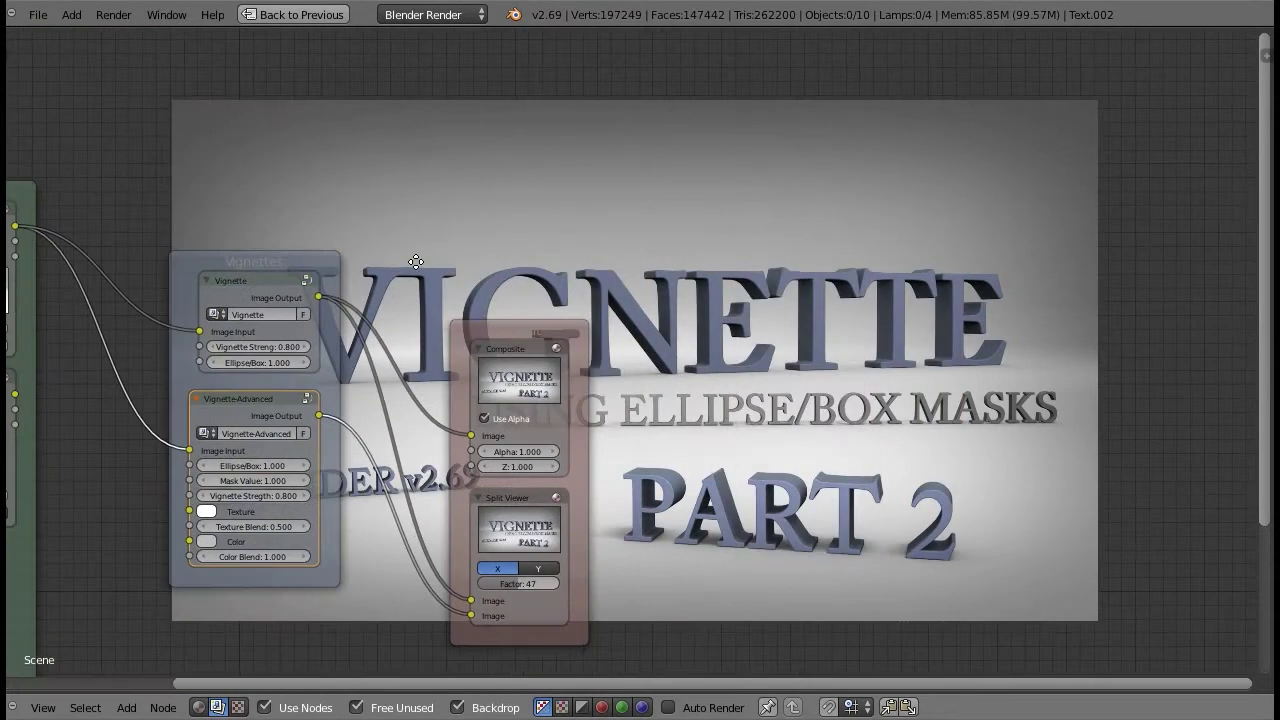
{"action": "left_click", "coordinate": [283, 283]}
{"action": "middle_click_drag", "start_coordinate": [457, 431], "coordinate": [780, 298]}
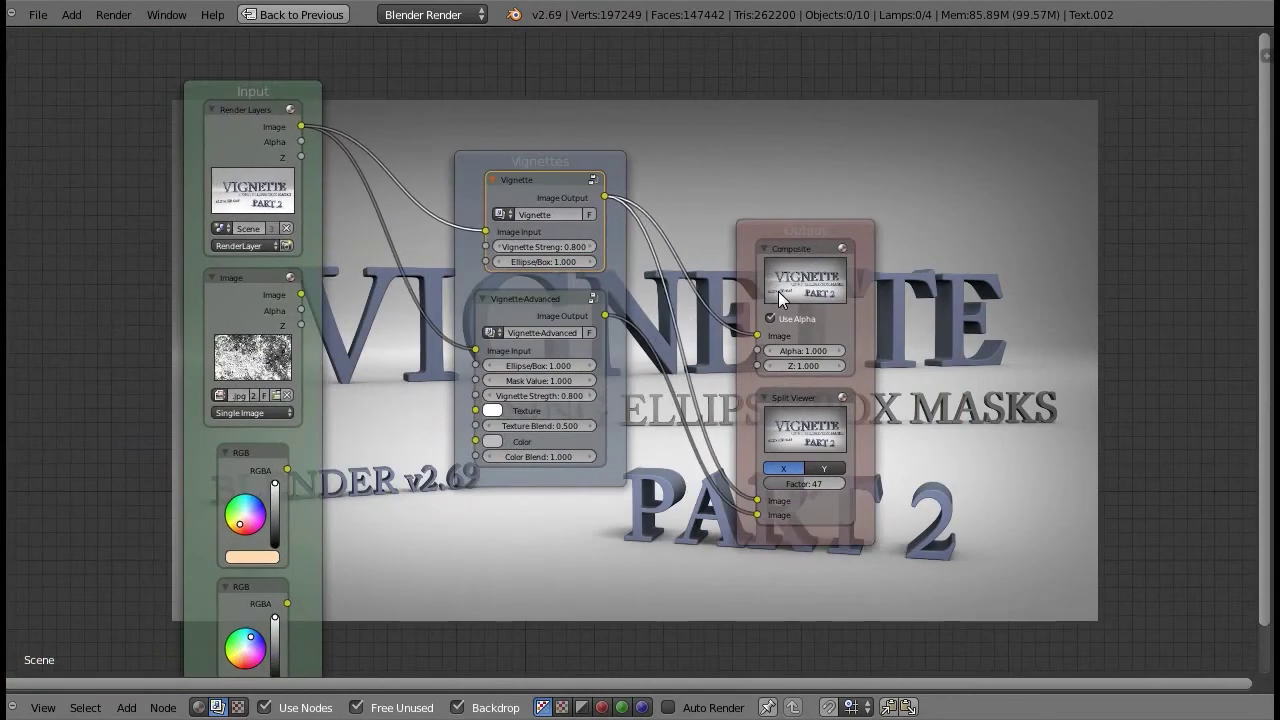
Step: Reconnect the grunge Image node's Image output to the Vignette-Advanced node's Texture input
{"action": "scroll", "coordinate": [781, 298], "scroll_direction": "up", "scroll_amount": 2}
{"action": "middle_click_drag", "start_coordinate": [215, 241], "coordinate": [365, 255]}
{"action": "left_click_drag", "start_coordinate": [343, 212], "coordinate": [584, 375]}
{"action": "middle_click_drag", "start_coordinate": [590, 380], "coordinate": [400, 303]}
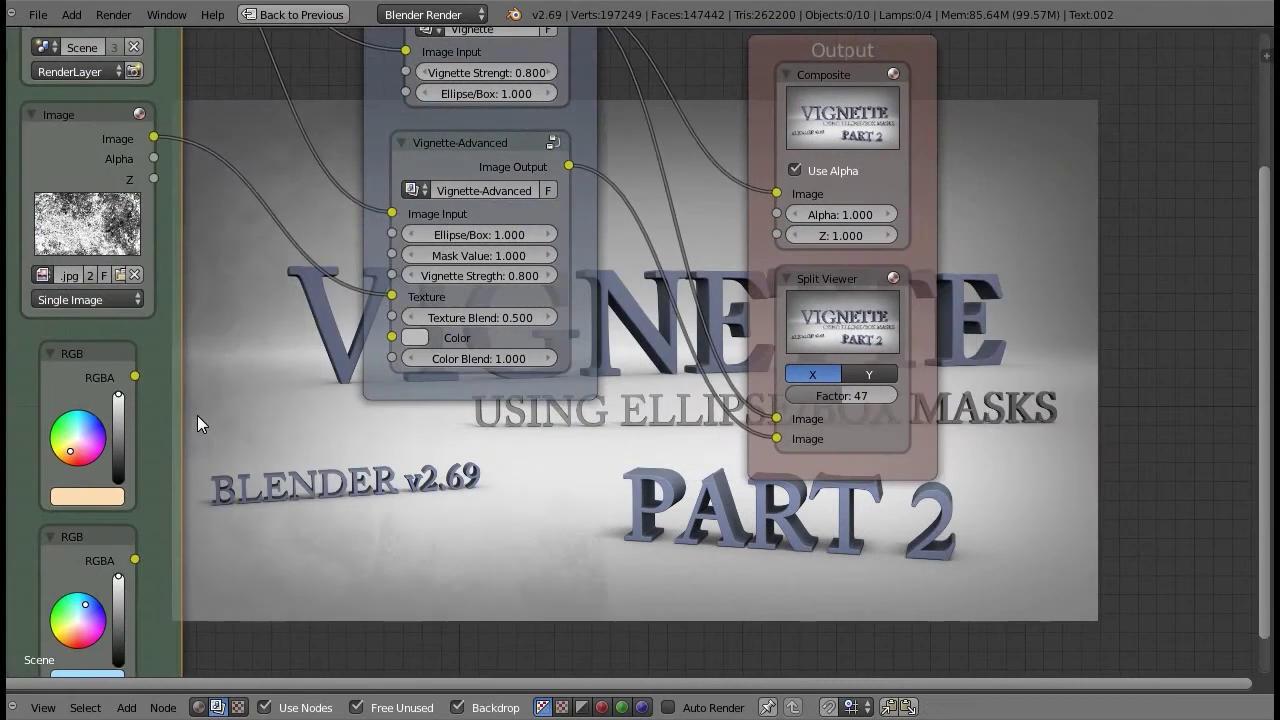
Step: Connect the peach RGB node's RGBA output to the Vignette-Advanced node's Color input and compare the split view in the backdrop
{"action": "left_click_drag", "start_coordinate": [134, 377], "coordinate": [391, 337]}
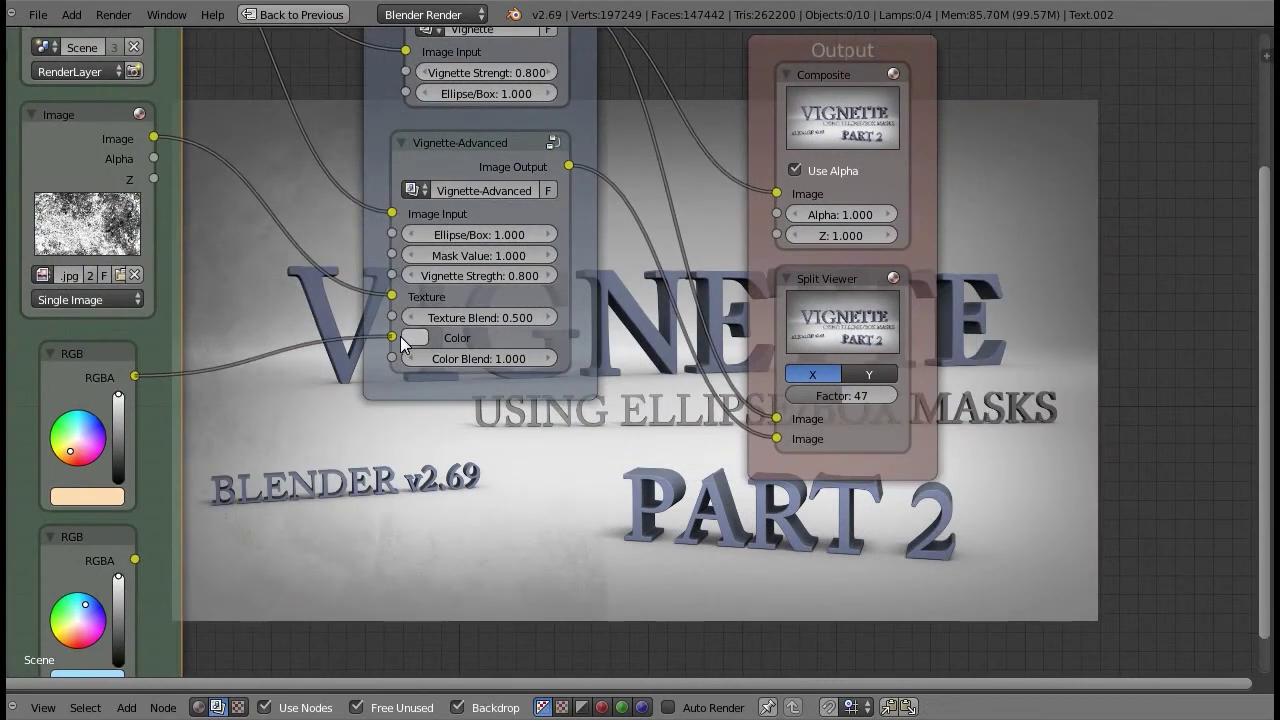
{"action": "scroll", "coordinate": [308, 427], "scroll_direction": "down", "scroll_amount": 2}
{"action": "middle_click_drag", "start_coordinate": [582, 460], "coordinate": [390, 196]}
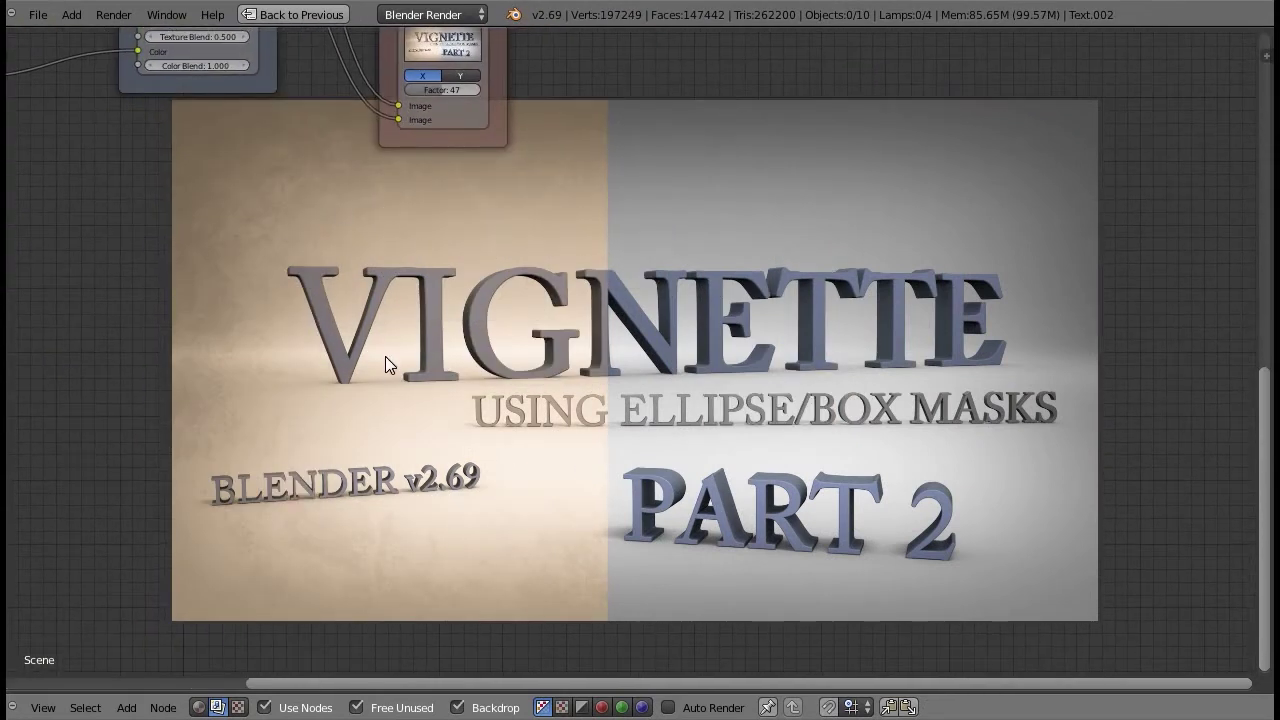
{"action": "key", "text": "Home"}
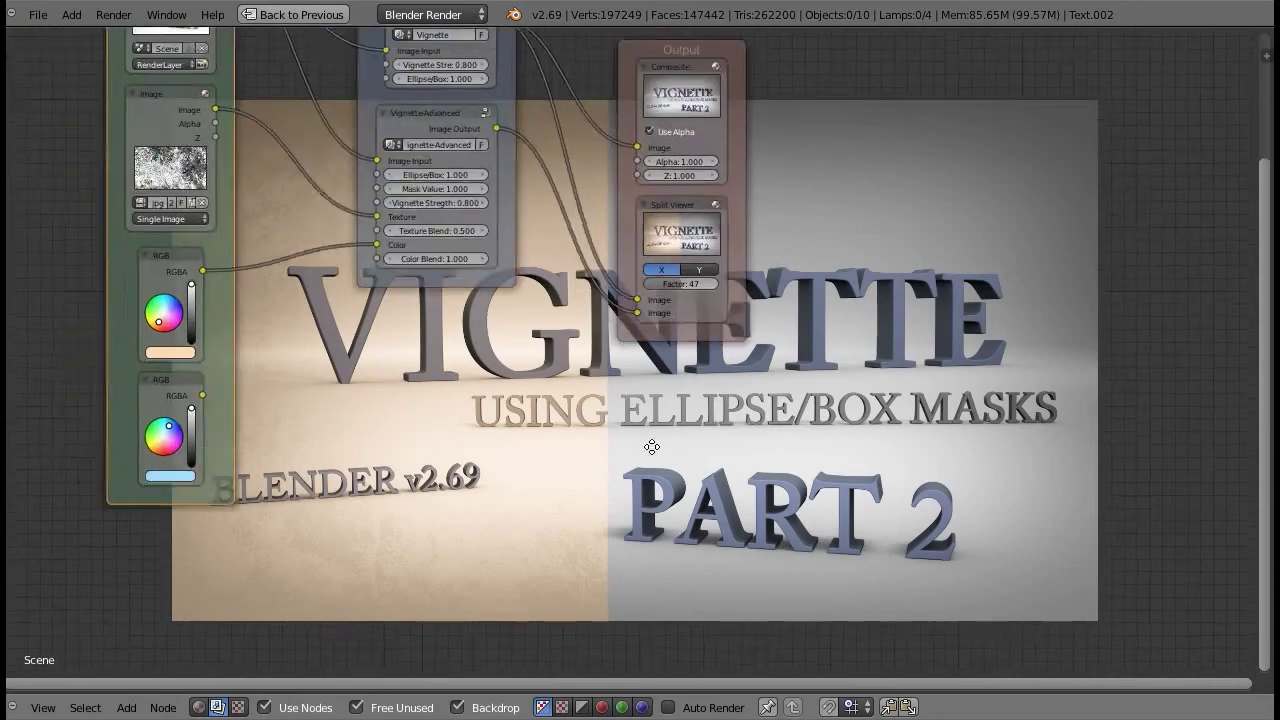
Step: Open the Vignette-Advanced group for editing and preview the Soft Light node's output in the backdrop
{"action": "key", "text": "ctrl+Up"}
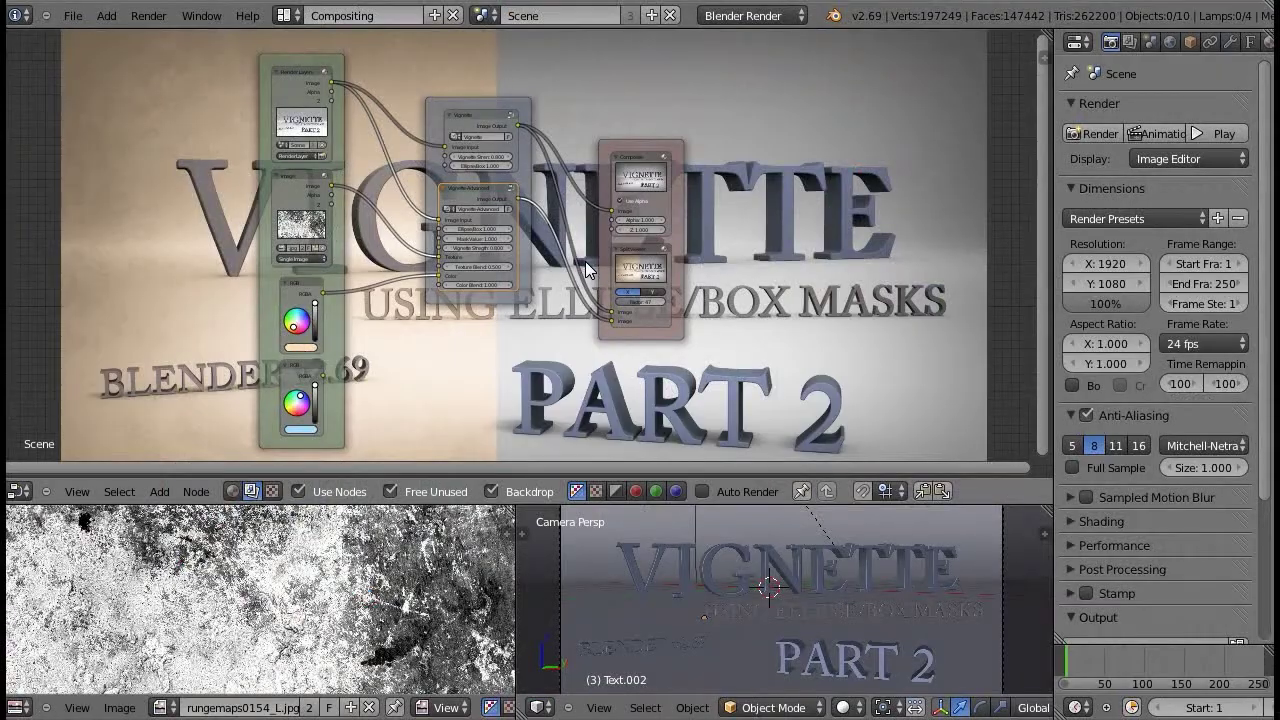
{"action": "key", "text": "ctrl+Up"}
{"action": "key", "text": "Tab"}
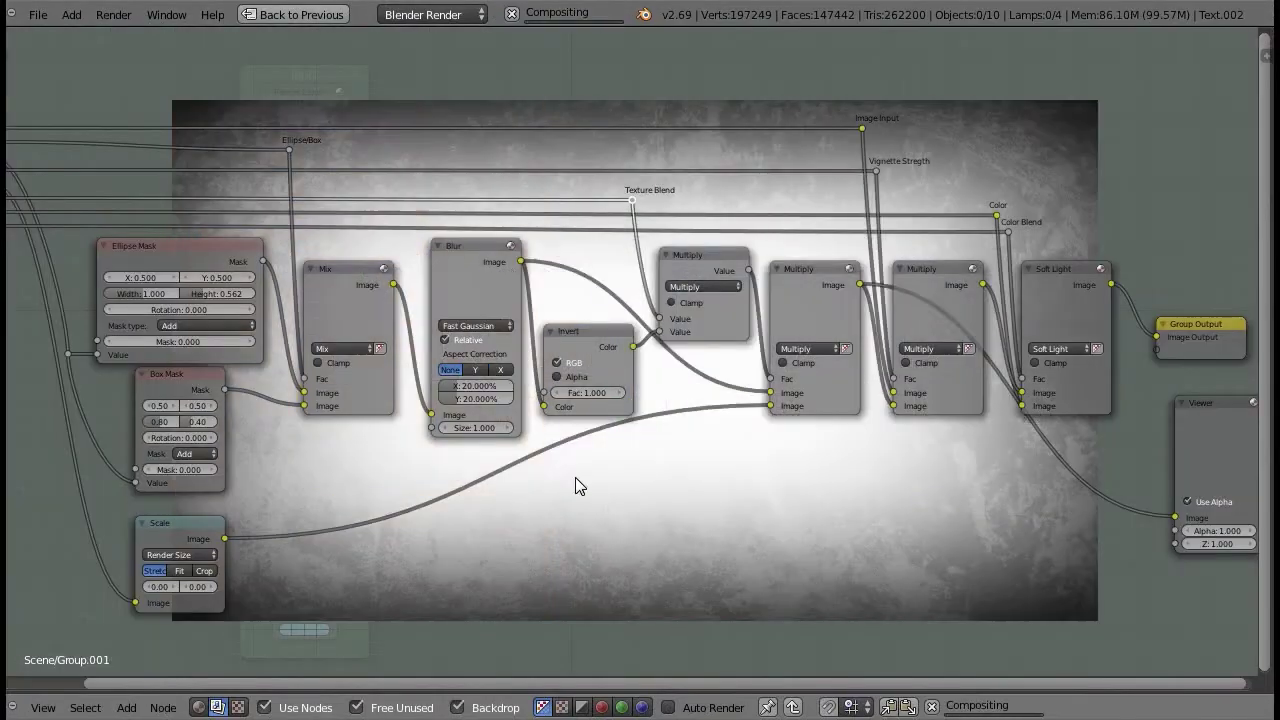
{"action": "middle_click_drag", "start_coordinate": [1045, 460], "coordinate": [593, 433]}
{"action": "left_click", "coordinate": [784, 395]}
{"action": "left_click", "coordinate": [622, 348], "text": "ctrl+shift"}
{"action": "scroll", "coordinate": [627, 526], "scroll_direction": "up", "scroll_amount": 4}
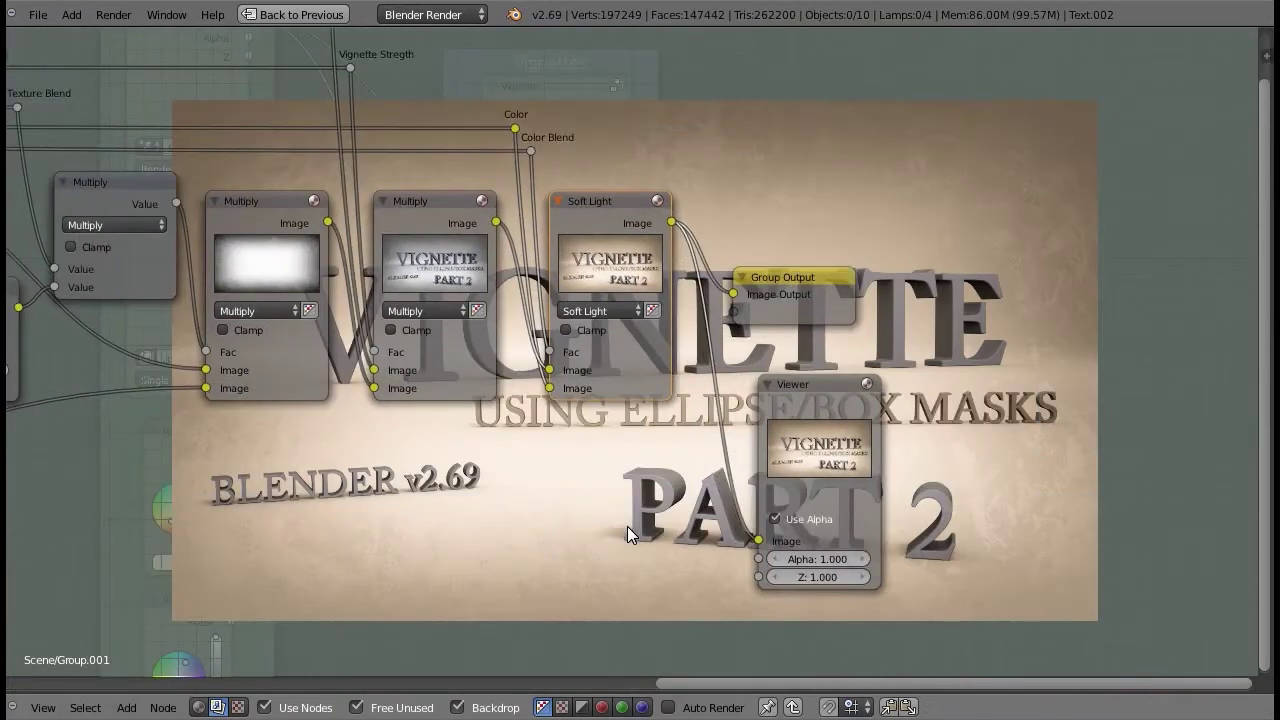
Step: Preview the output of the Multiply node just before Soft Light in the backdrop
{"action": "middle_click_drag", "start_coordinate": [500, 492], "coordinate": [843, 574]}
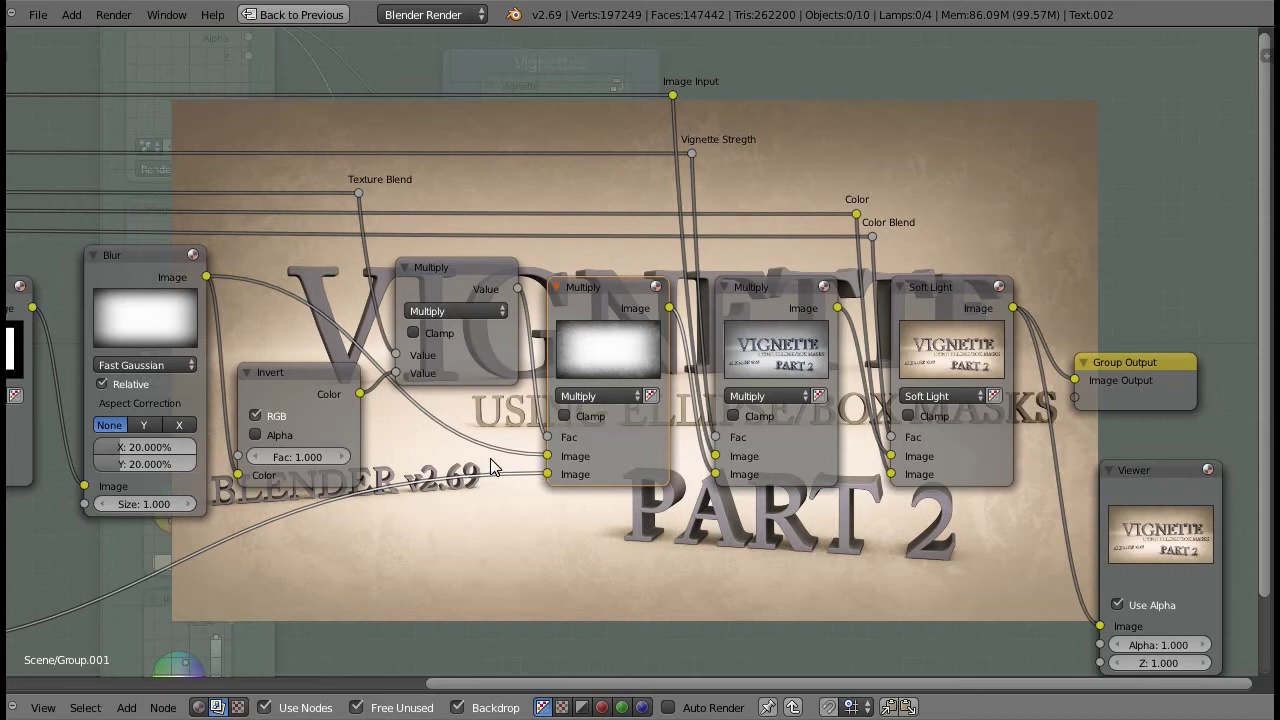
{"action": "left_click", "coordinate": [794, 288], "text": "ctrl+shift"}
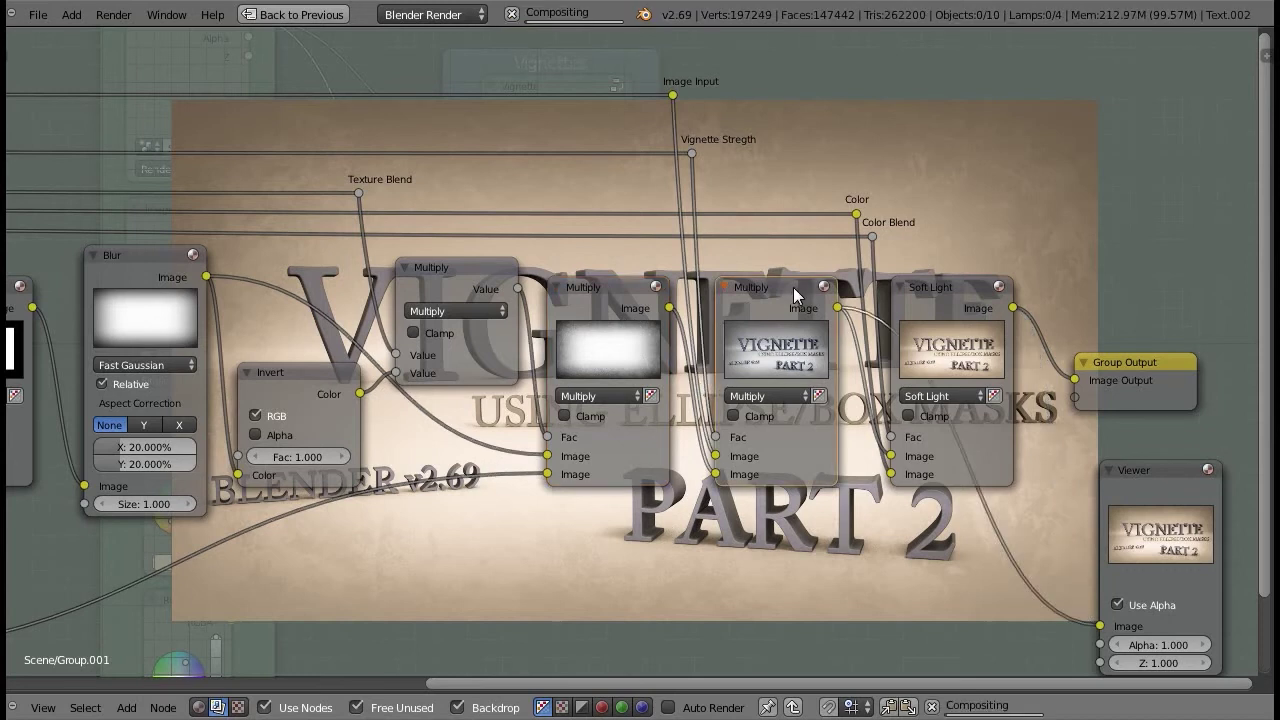
{"action": "middle_click_drag", "start_coordinate": [800, 559], "coordinate": [596, 524]}
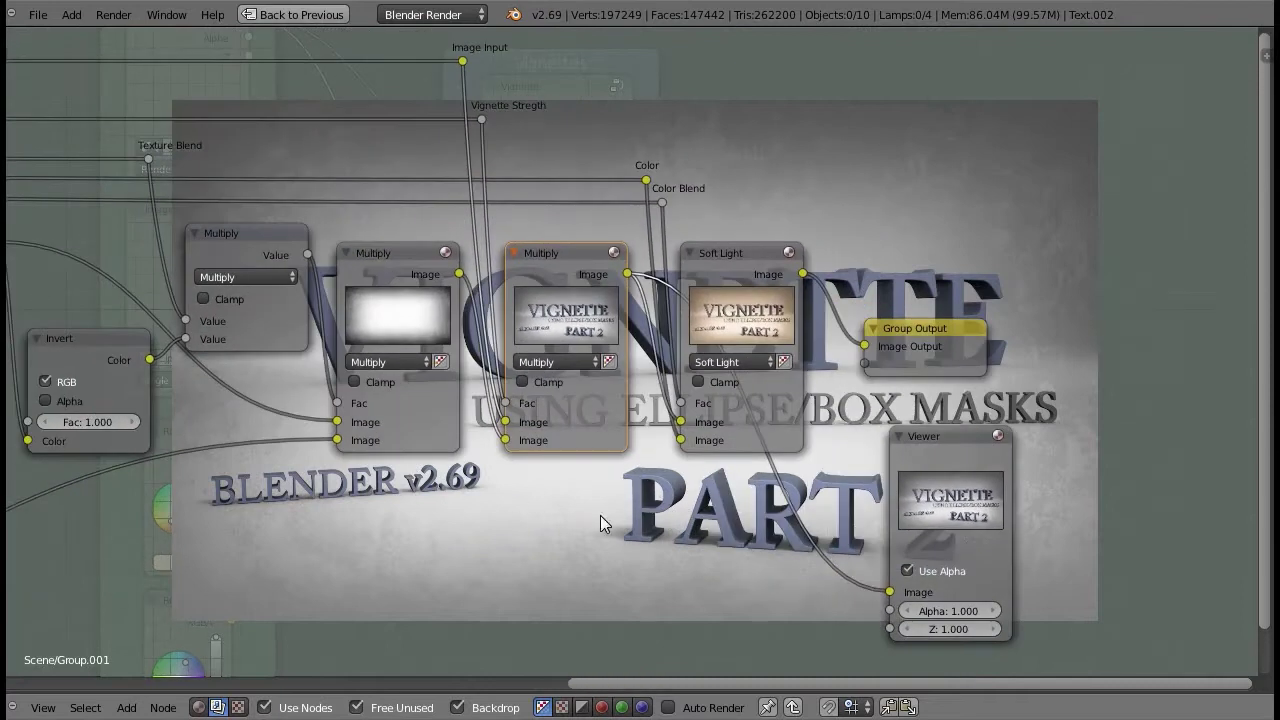
Step: Examine the Vignette-Advanced chain from the group inputs and masks through Blur and Multiply to the final Soft Light node
{"action": "scroll", "coordinate": [662, 496], "scroll_direction": "up", "scroll_amount": 2}
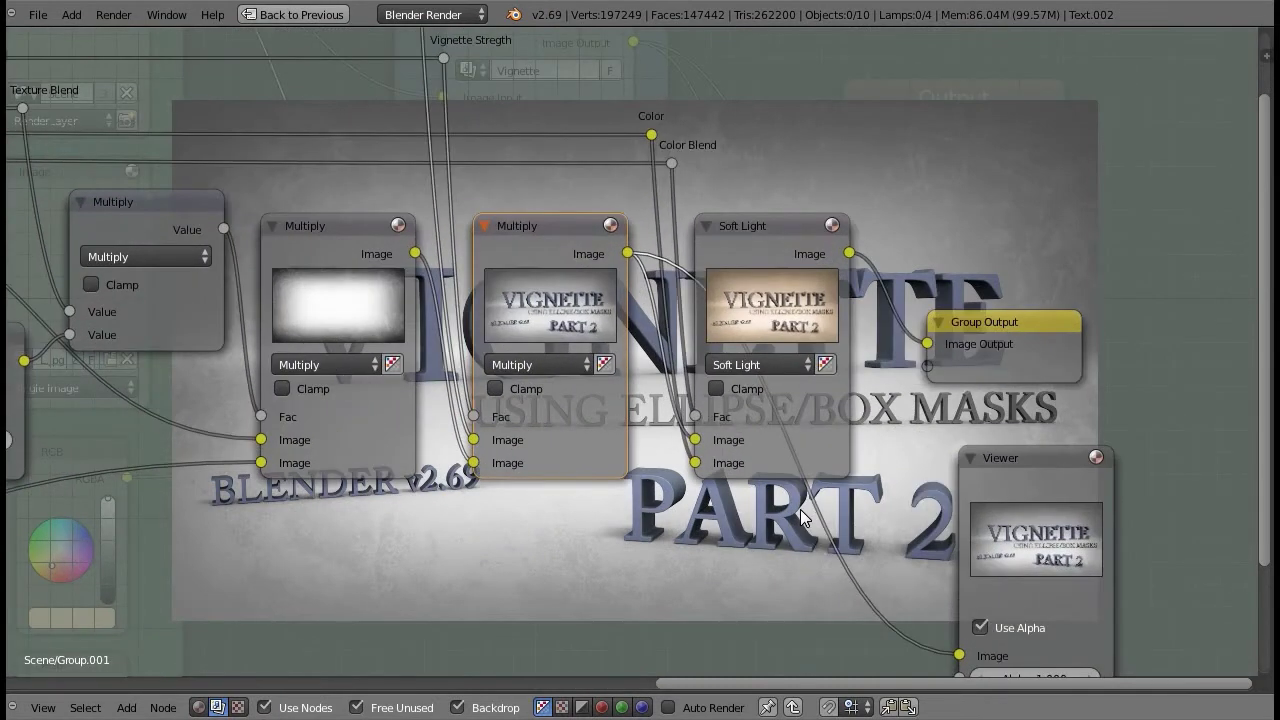
{"action": "middle_click_drag", "start_coordinate": [686, 442], "coordinate": [580, 385]}
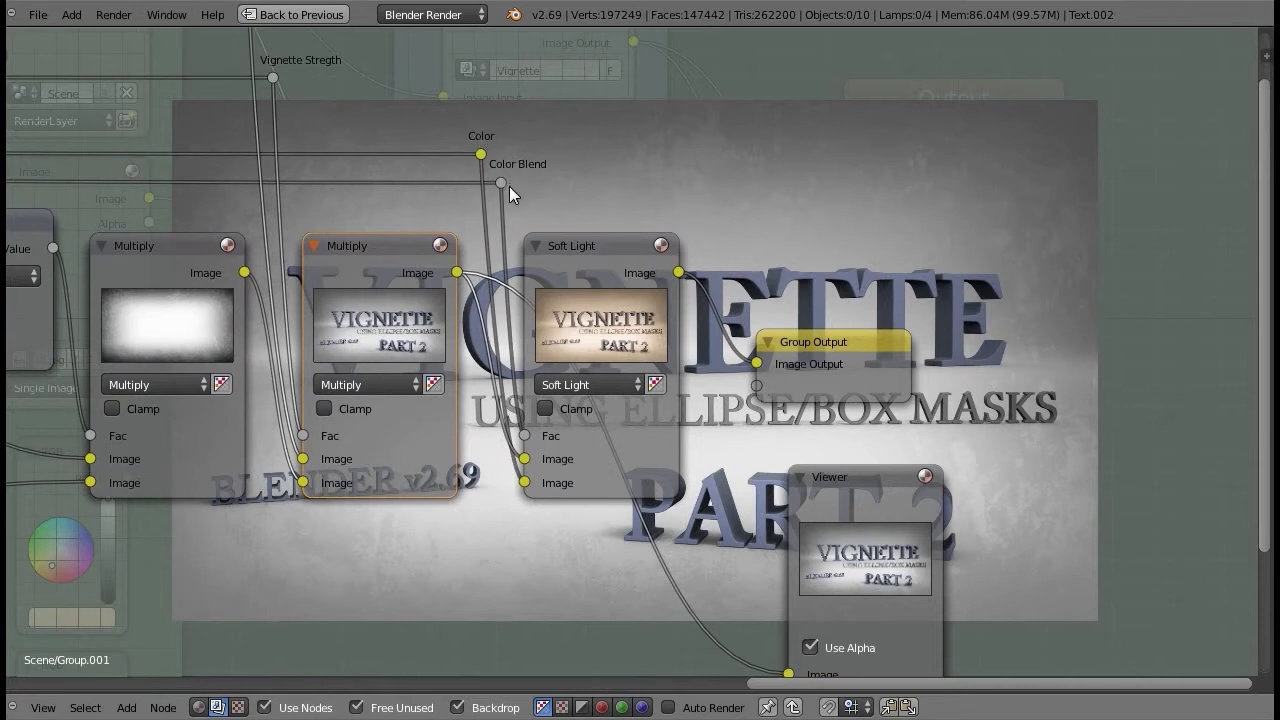
{"action": "scroll", "coordinate": [556, 392], "scroll_direction": "down", "scroll_amount": 2}
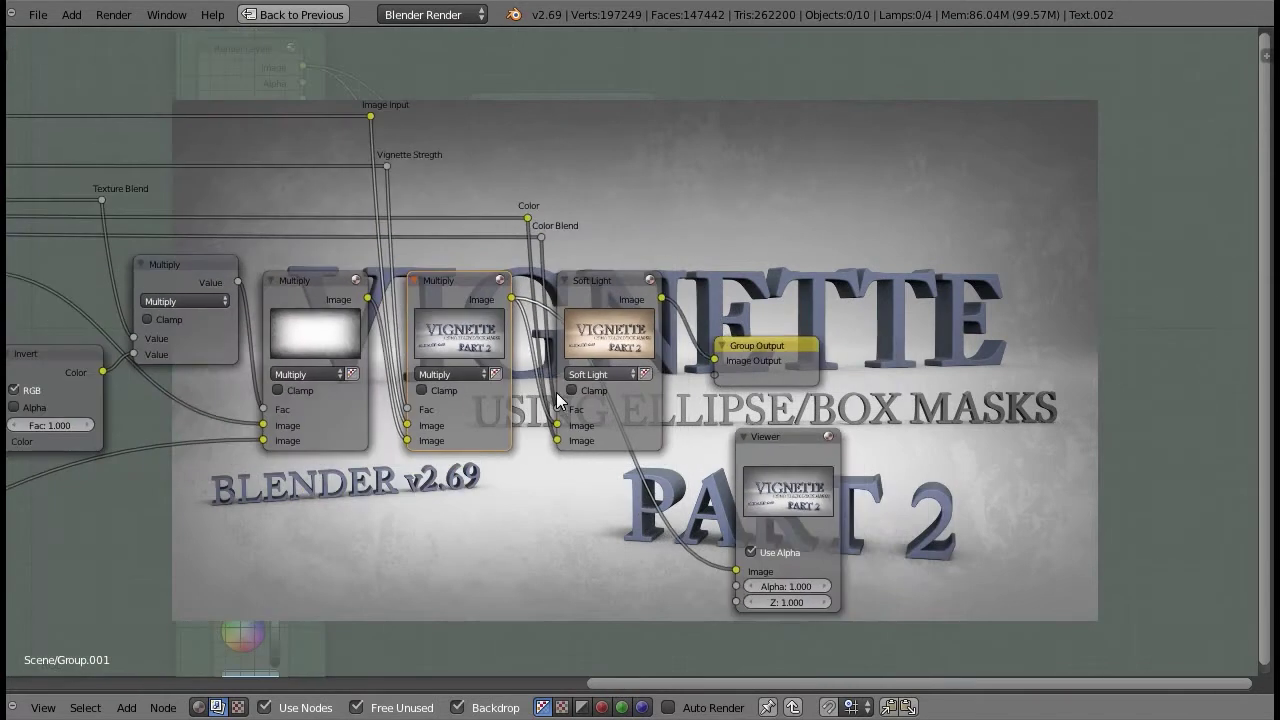
{"action": "scroll", "coordinate": [360, 422], "scroll_direction": "down", "scroll_amount": 1}
{"action": "middle_click_drag", "start_coordinate": [368, 402], "coordinate": [664, 387]}
{"action": "scroll", "coordinate": [590, 428], "scroll_direction": "up", "scroll_amount": 3}
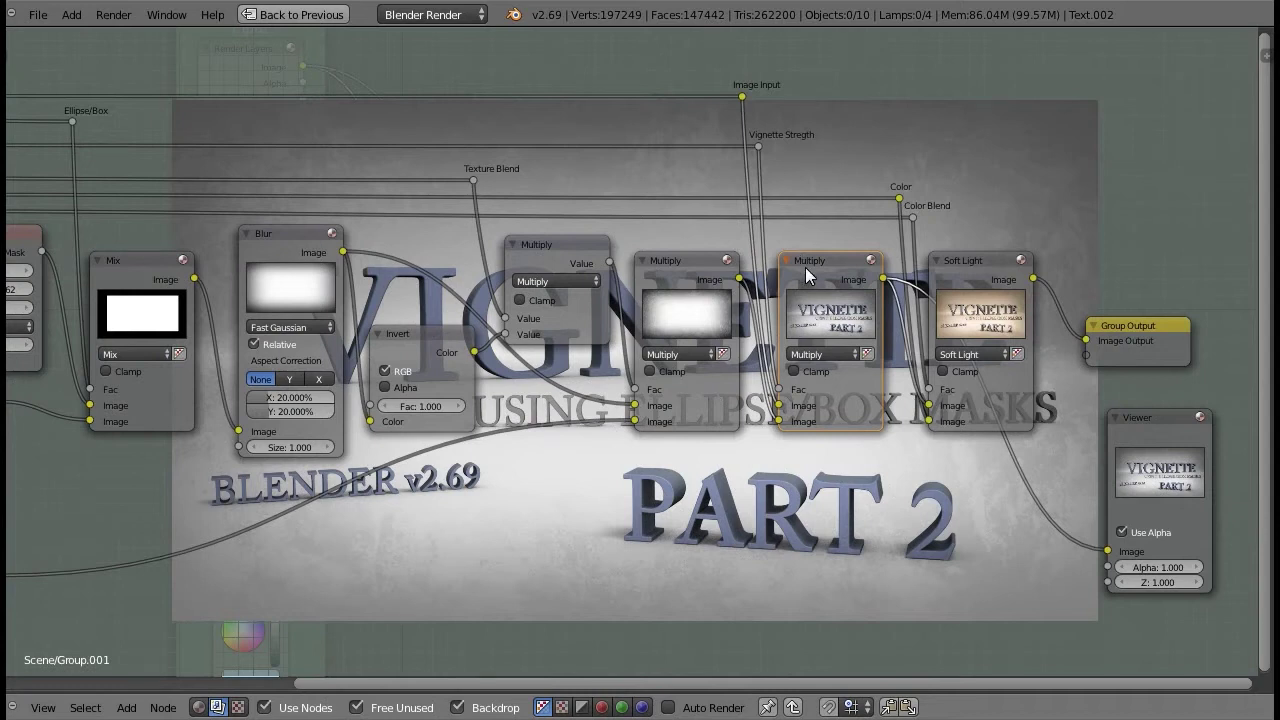
{"action": "middle_click_drag", "start_coordinate": [990, 371], "coordinate": [814, 364]}
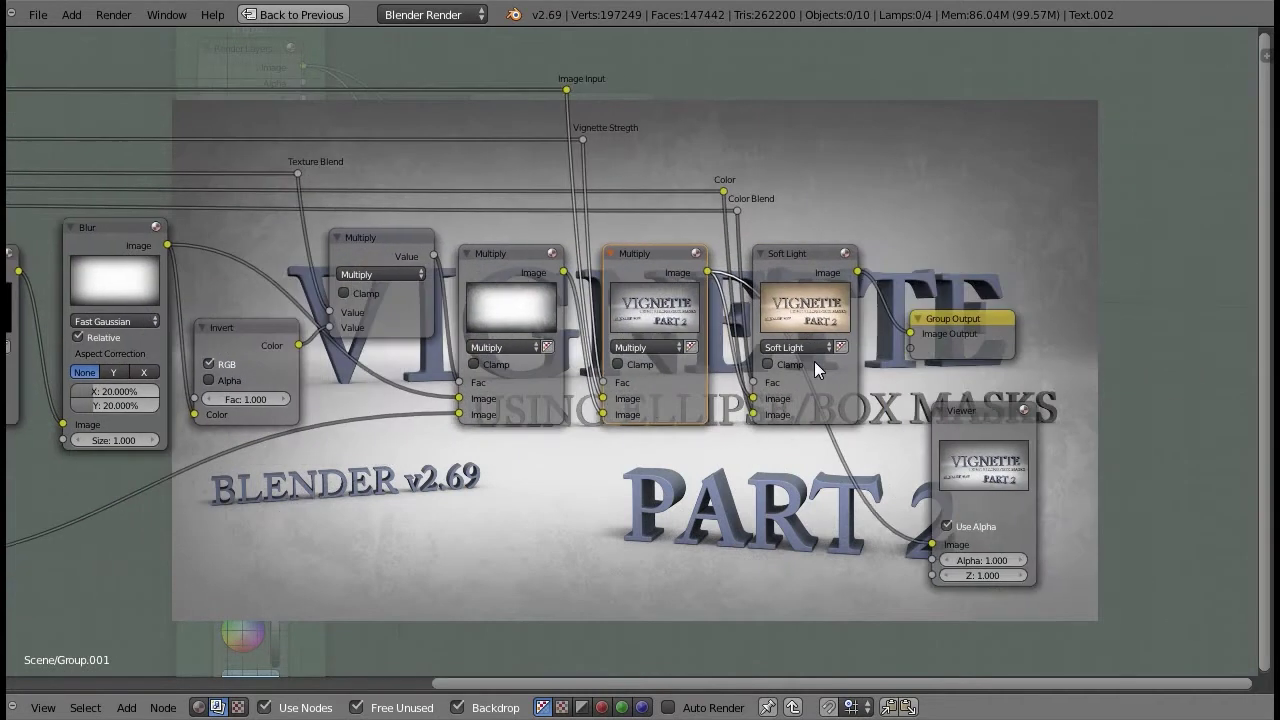
{"action": "scroll", "coordinate": [814, 361], "scroll_direction": "down", "scroll_amount": 2}
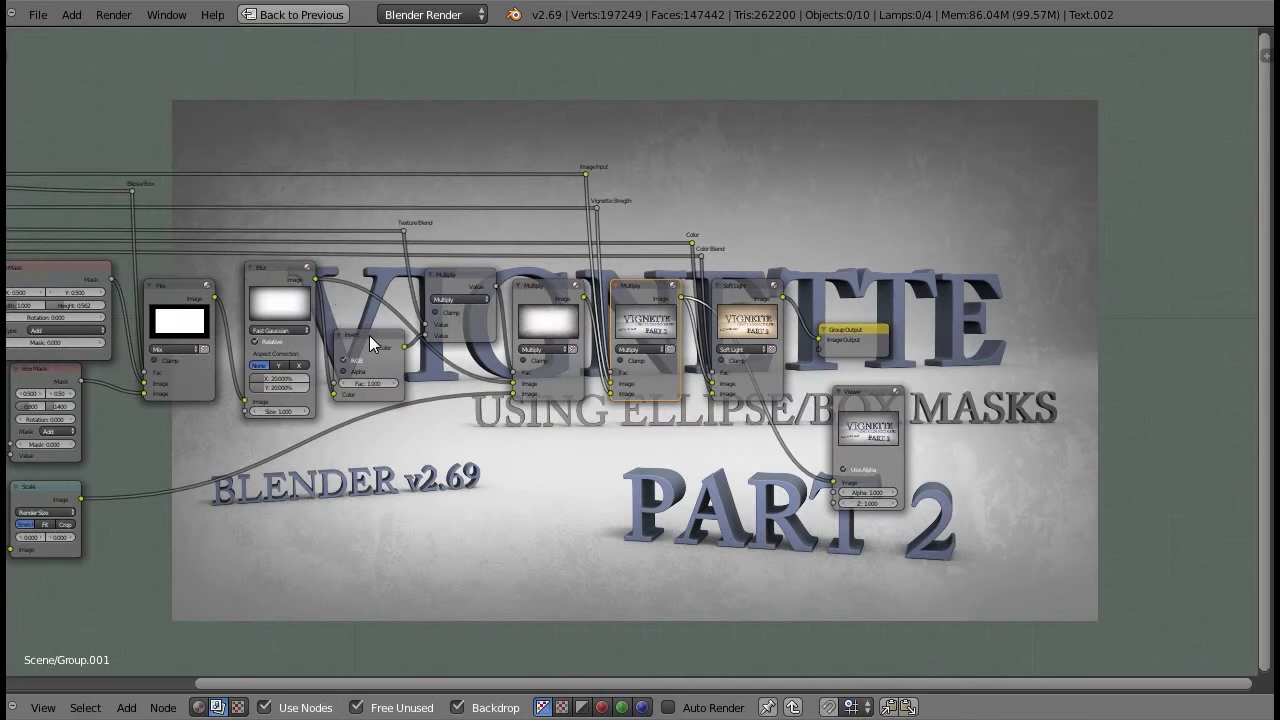
{"action": "middle_click_drag", "start_coordinate": [405, 357], "coordinate": [775, 384]}
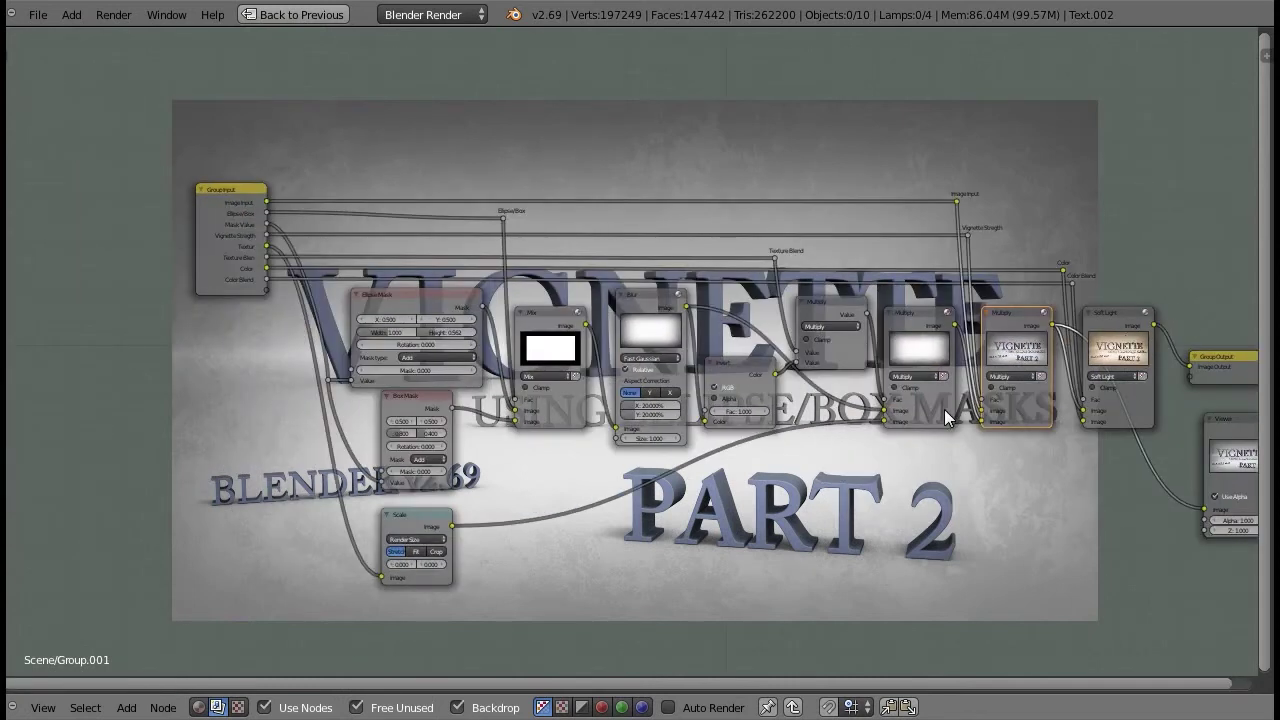
{"action": "scroll", "coordinate": [948, 418], "scroll_direction": "up", "scroll_amount": 3}
{"action": "middle_click_drag", "start_coordinate": [794, 372], "coordinate": [744, 380]}
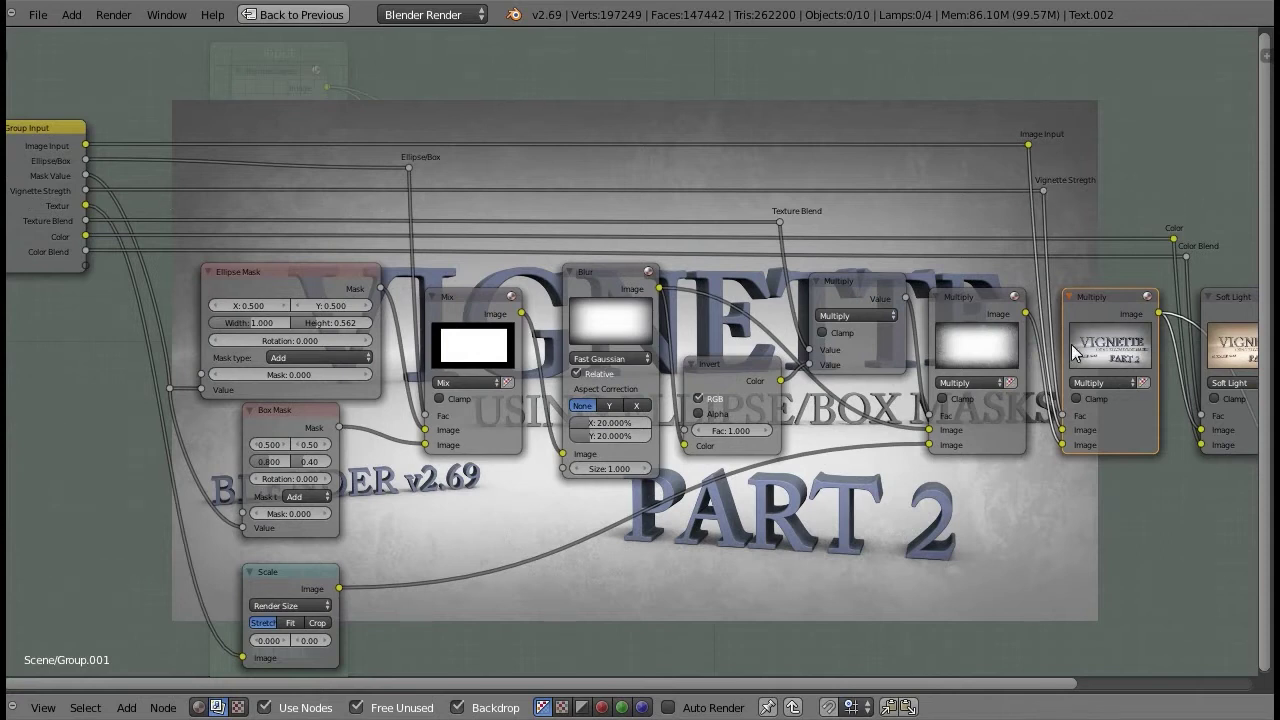
{"action": "middle_click_drag", "start_coordinate": [1010, 220], "coordinate": [514, 216]}
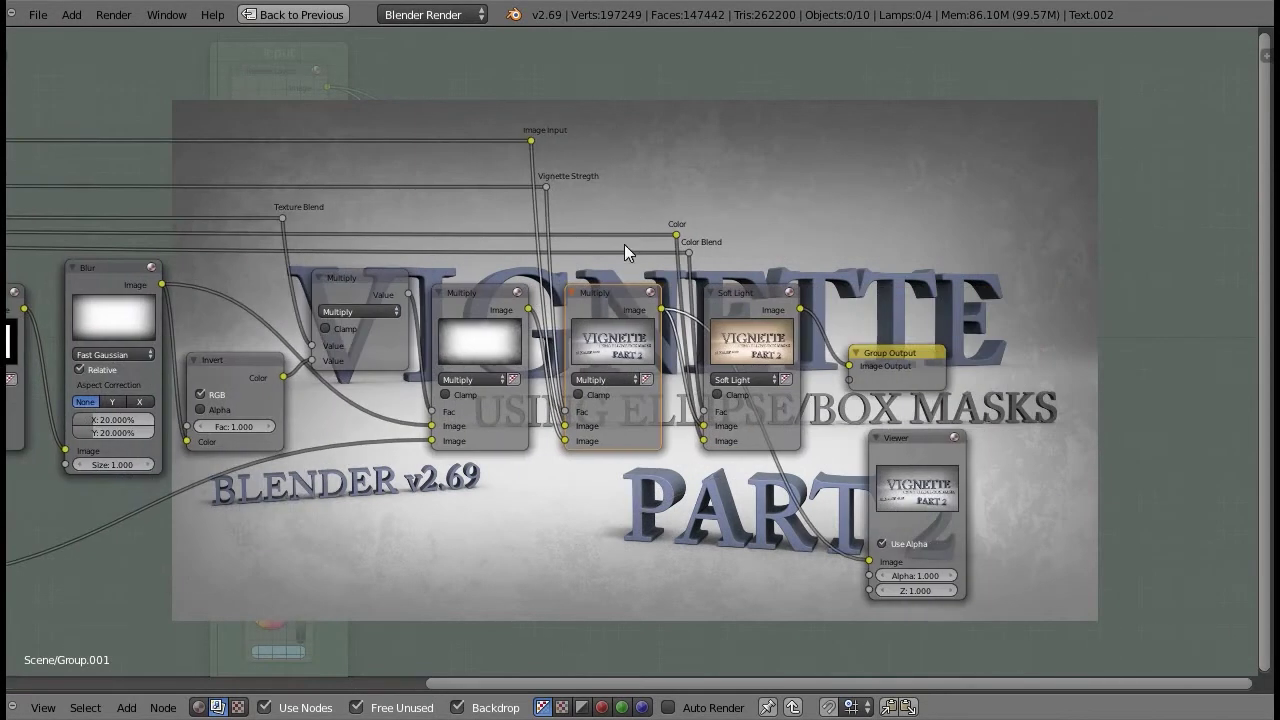
{"action": "scroll", "coordinate": [893, 432], "scroll_direction": "up", "scroll_amount": 3}
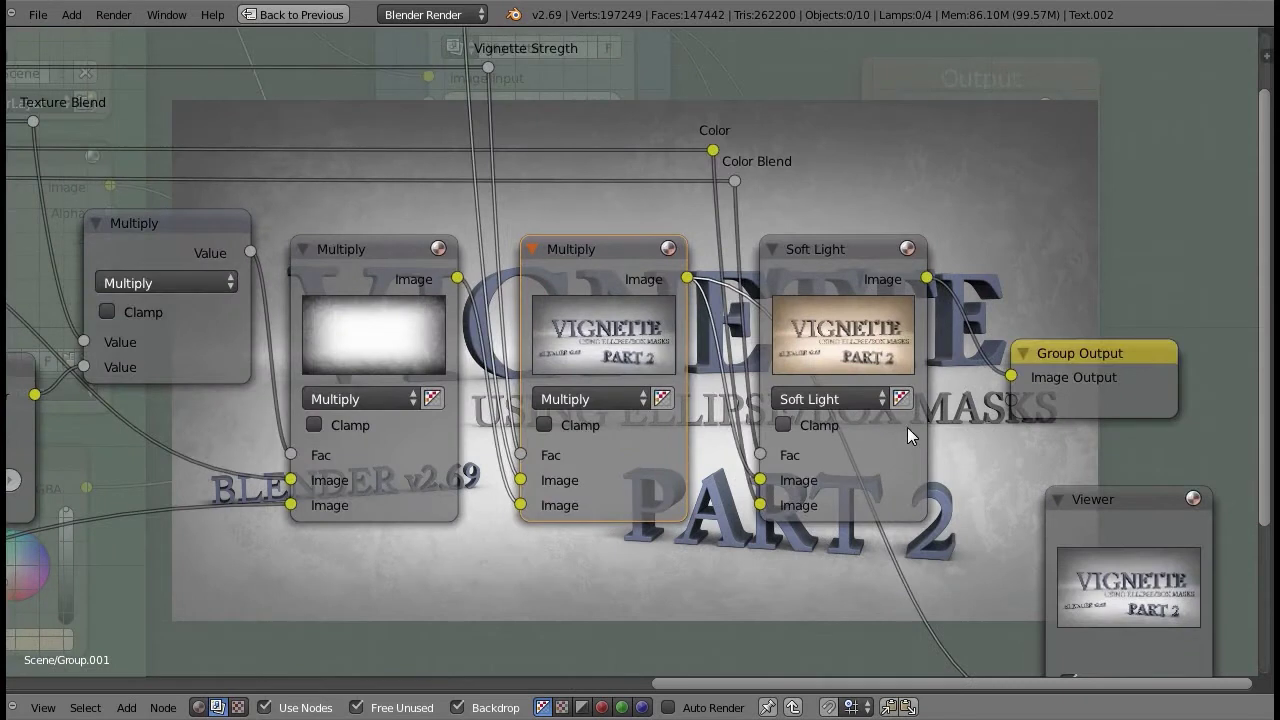
{"action": "middle_click_drag", "start_coordinate": [1002, 309], "coordinate": [810, 276]}
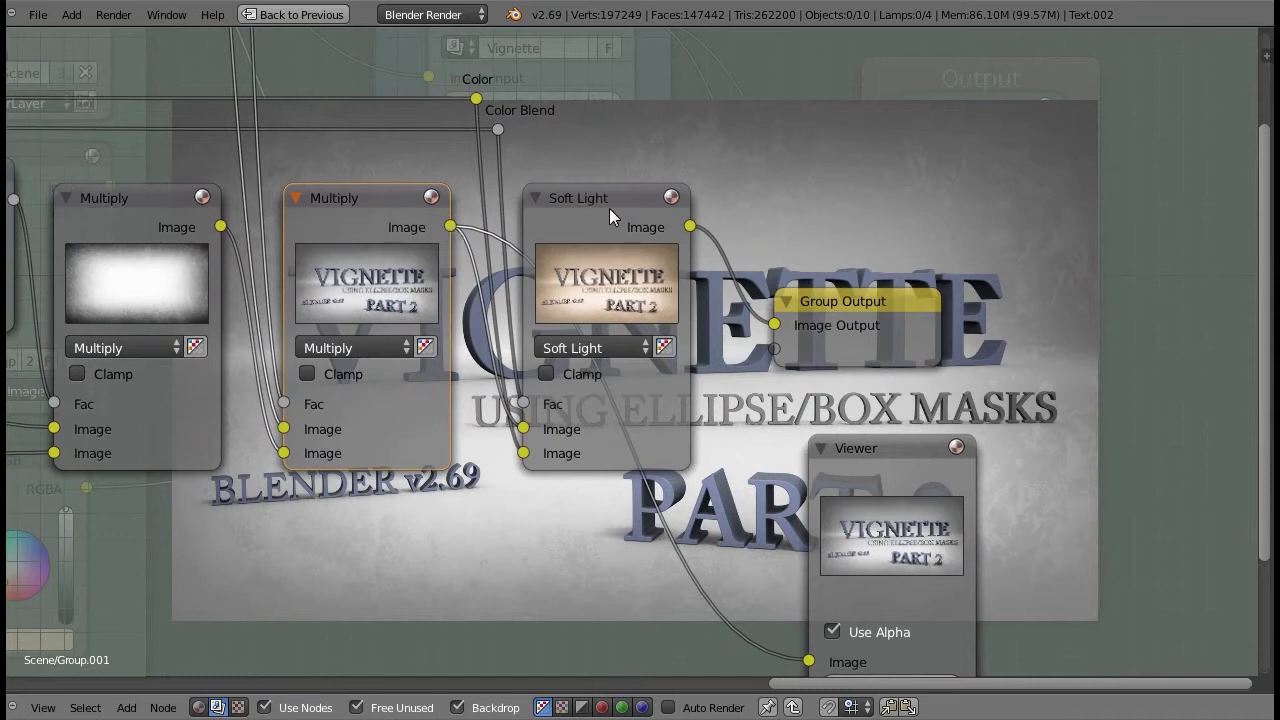
Step: Try a separate Mix node with the Soft Light blend type beside the Group Output, and delete it
{"action": "key", "text": "shift+a"}
{"action": "mouse_move", "coordinate": [905, 236]}
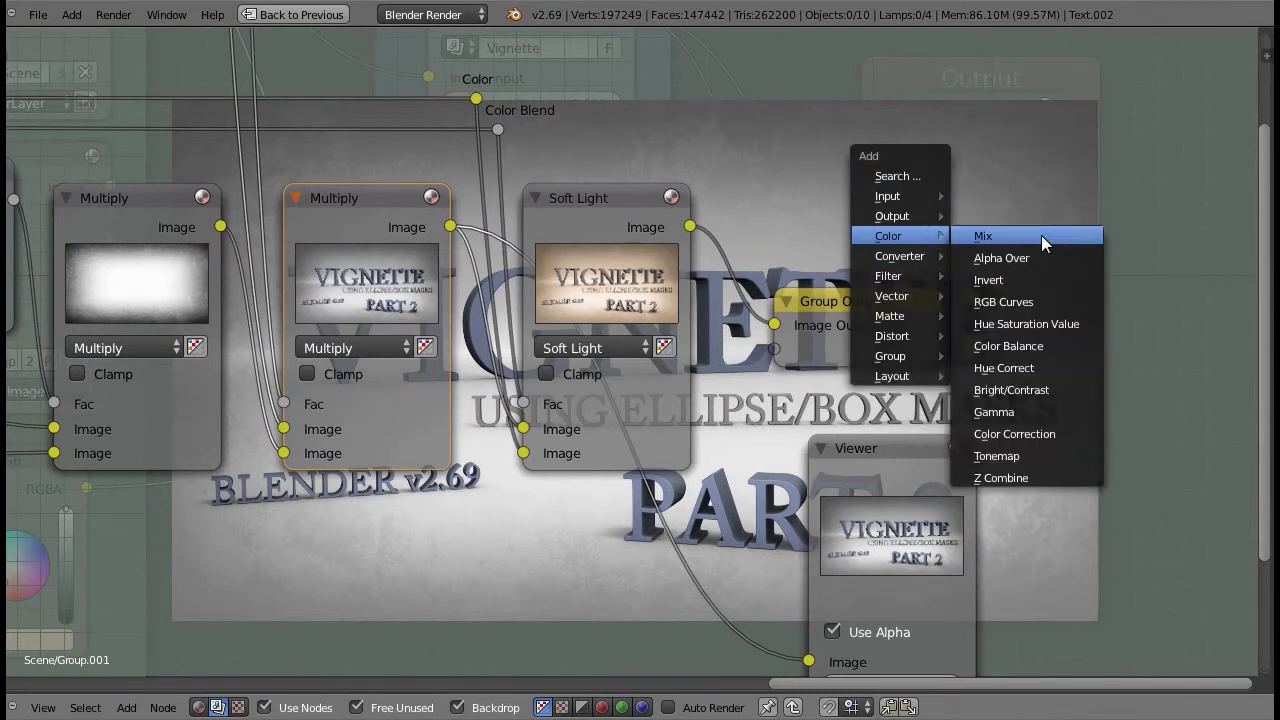
{"action": "left_click", "coordinate": [1041, 235]}
{"action": "left_click", "coordinate": [1136, 359]}
{"action": "left_click", "coordinate": [1136, 364]}
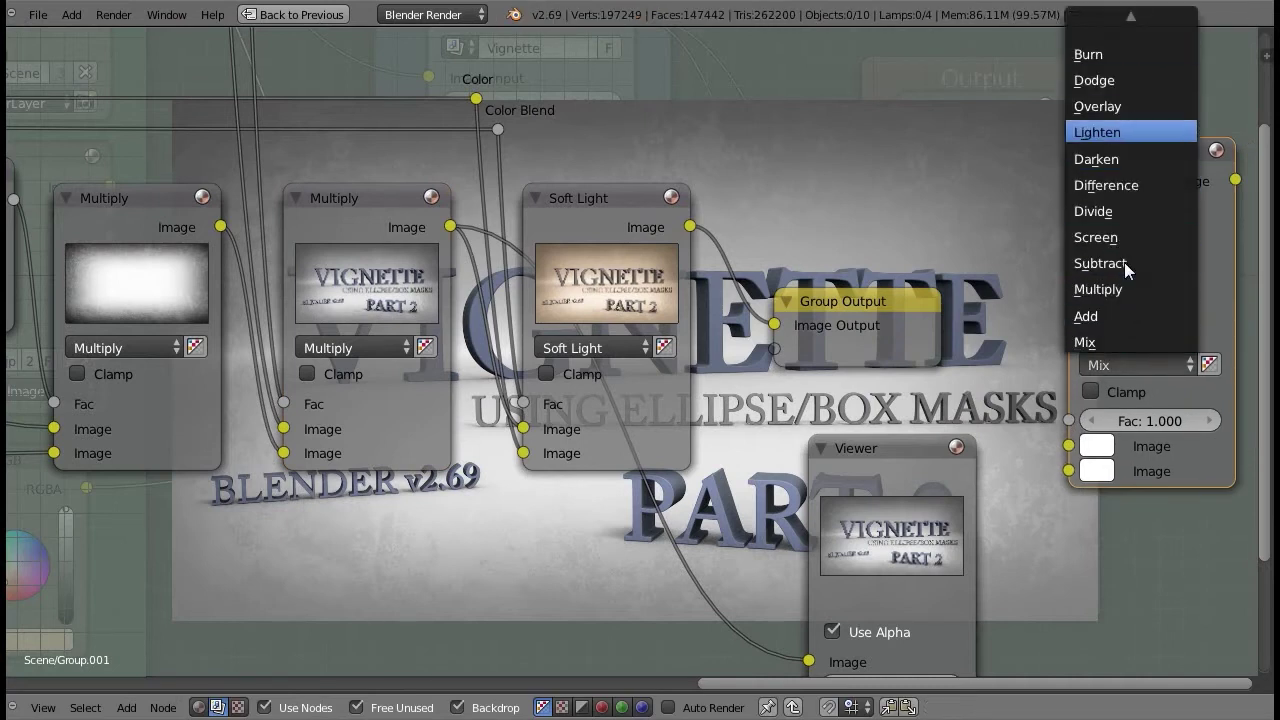
{"action": "scroll", "coordinate": [1124, 262], "scroll_direction": "up", "scroll_amount": 6}
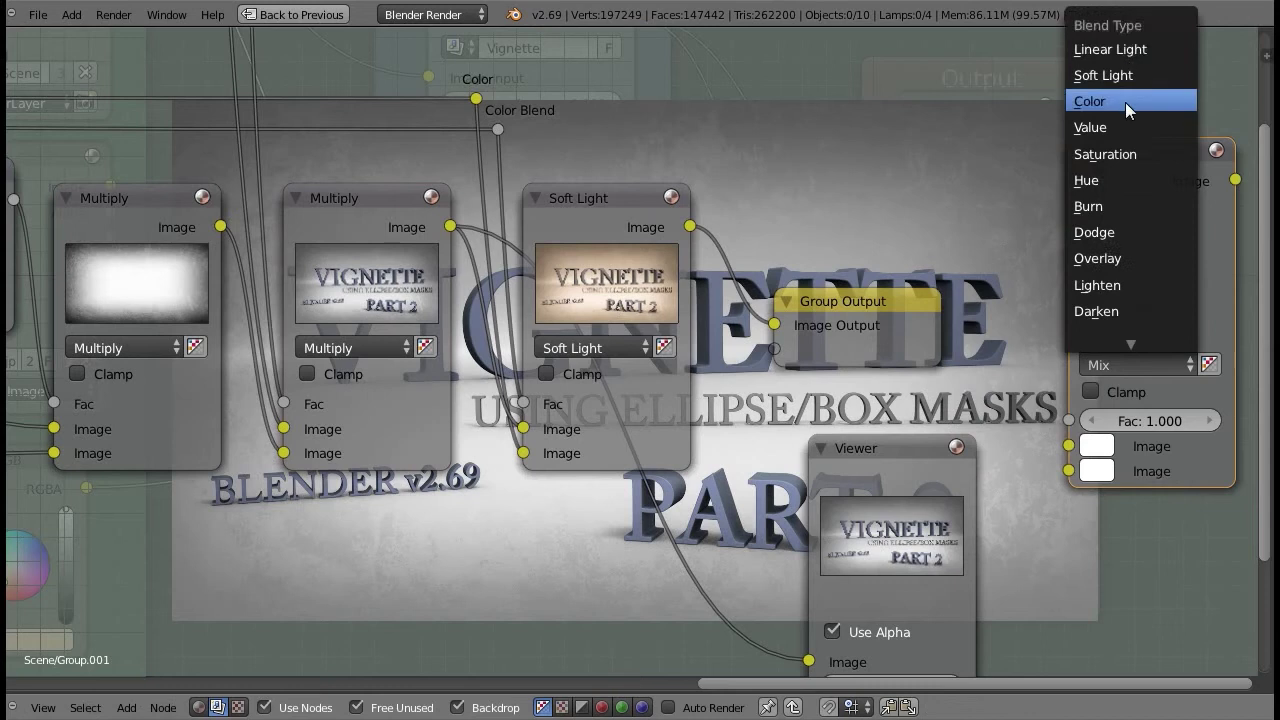
{"action": "left_click", "coordinate": [1128, 74]}
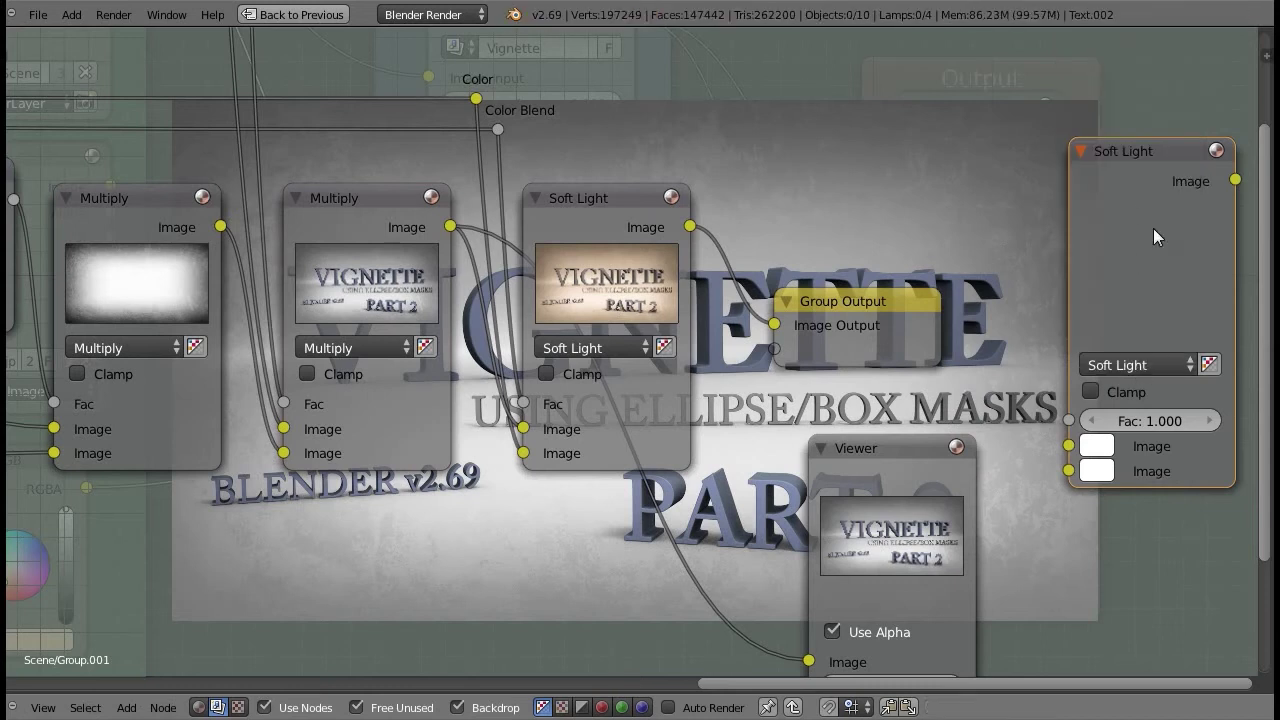
{"action": "key", "text": "x"}
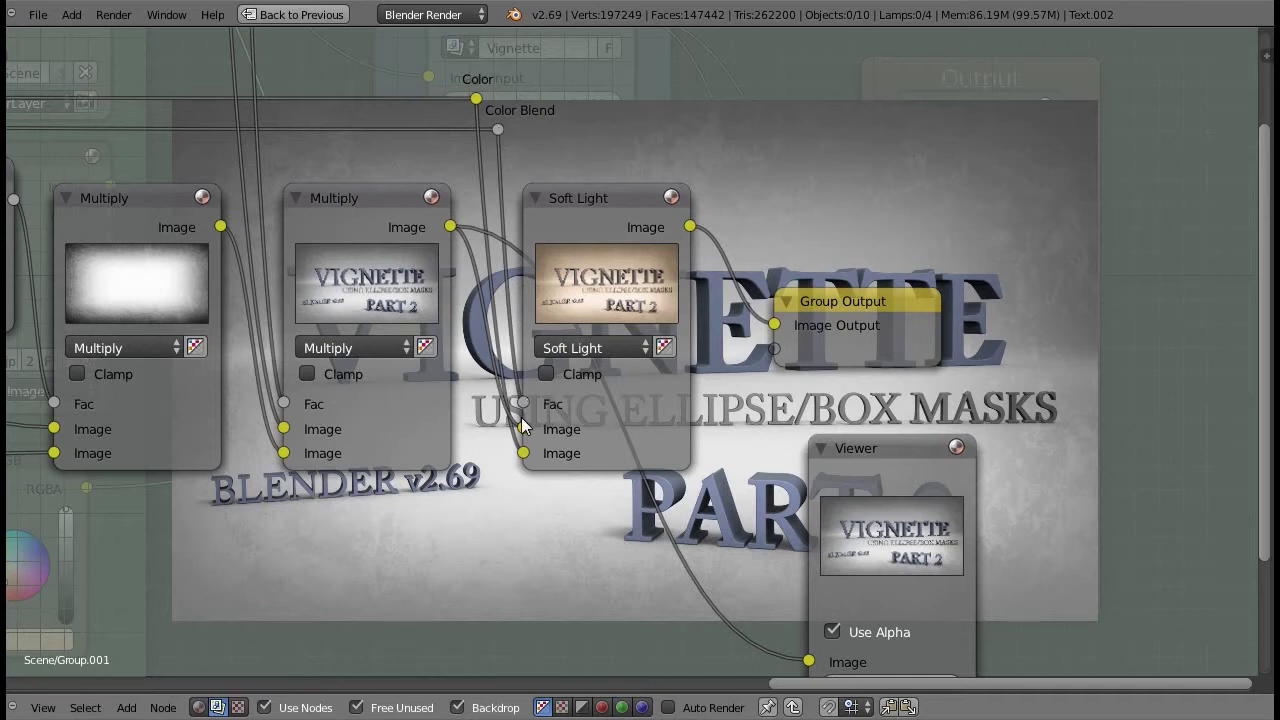
Step: Preview the Soft Light node's output in the backdrop and move the Viewer node clear of the Group Output
{"action": "key", "text": "Home"}
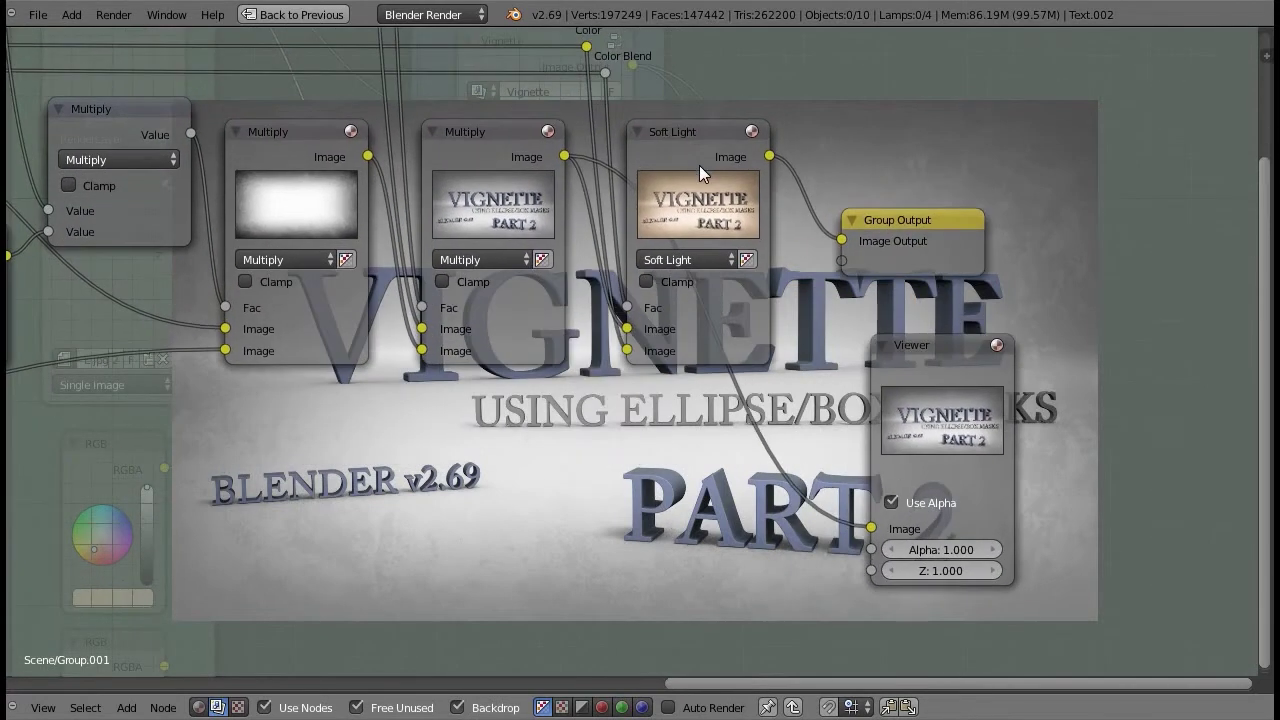
{"action": "left_click", "coordinate": [698, 161]}
{"action": "left_click_drag", "start_coordinate": [943, 361], "coordinate": [1083, 357]}
{"action": "middle_click_drag", "start_coordinate": [863, 378], "coordinate": [722, 266]}
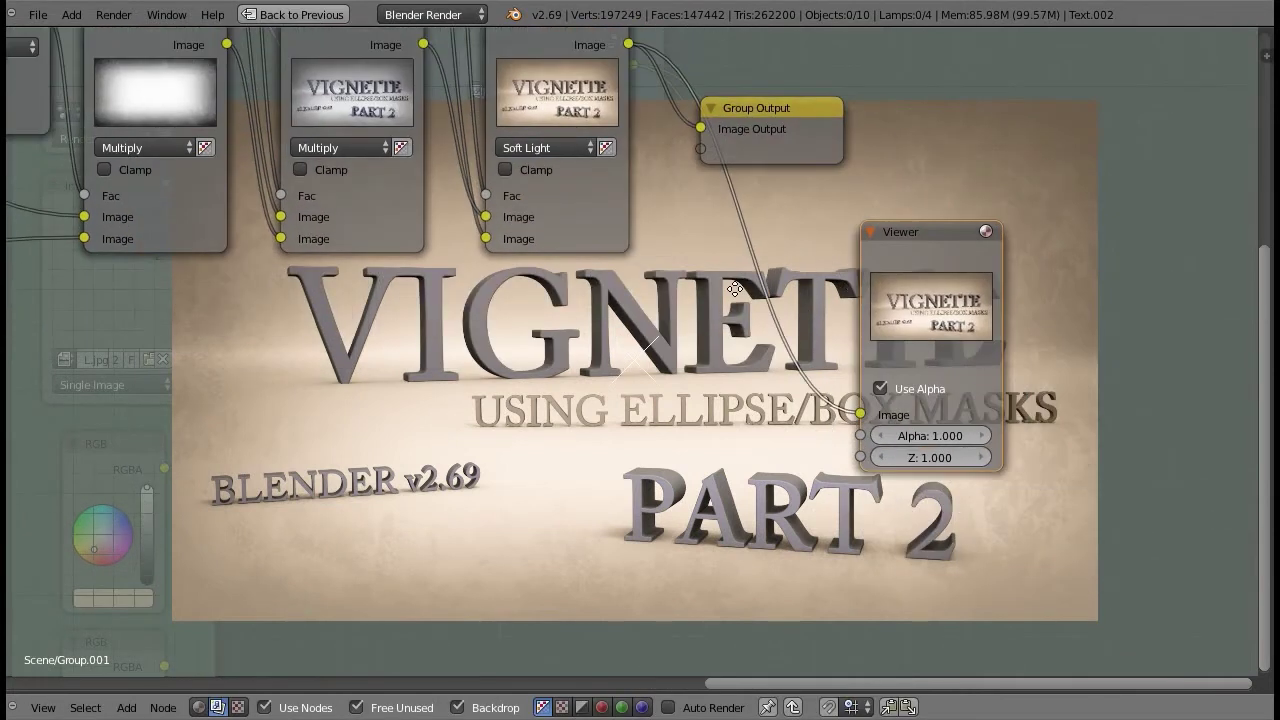
Step: Try the Overlay and Color blend types on the final color mix node, and restore Soft Light
{"action": "left_click", "coordinate": [571, 149]}
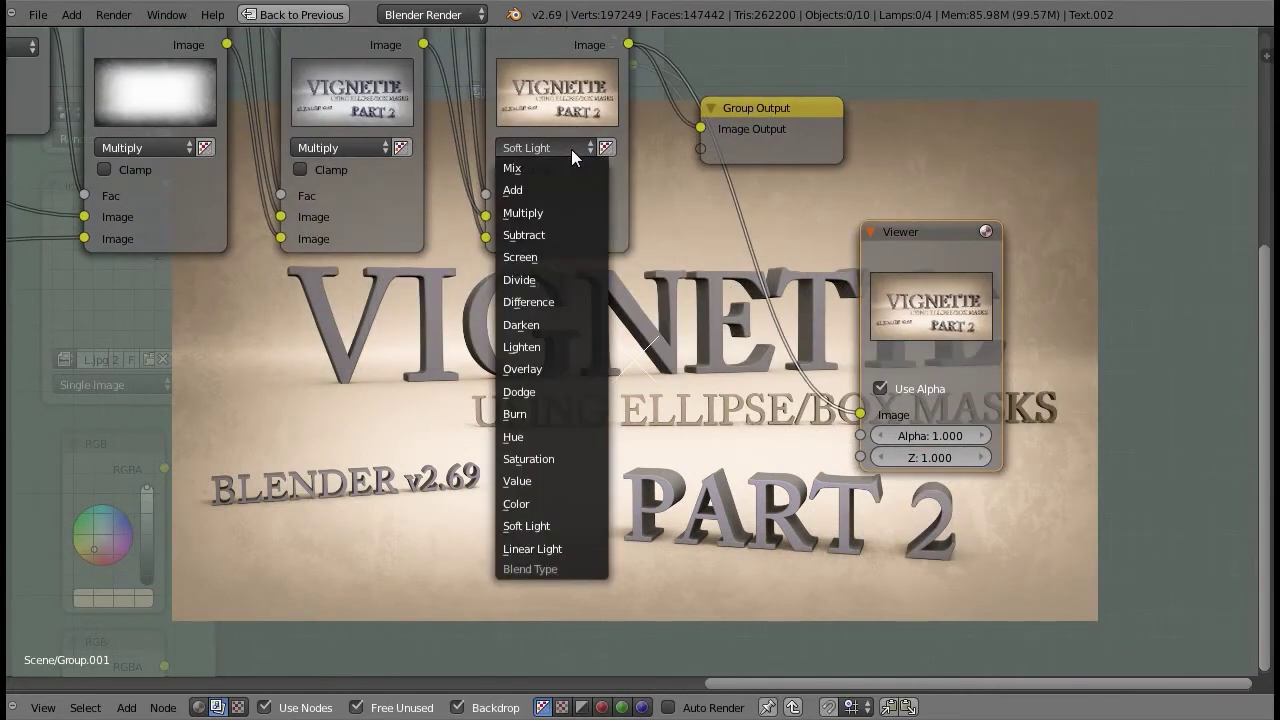
{"action": "left_click", "coordinate": [559, 369]}
{"action": "middle_click_drag", "start_coordinate": [627, 442], "coordinate": [680, 344]}
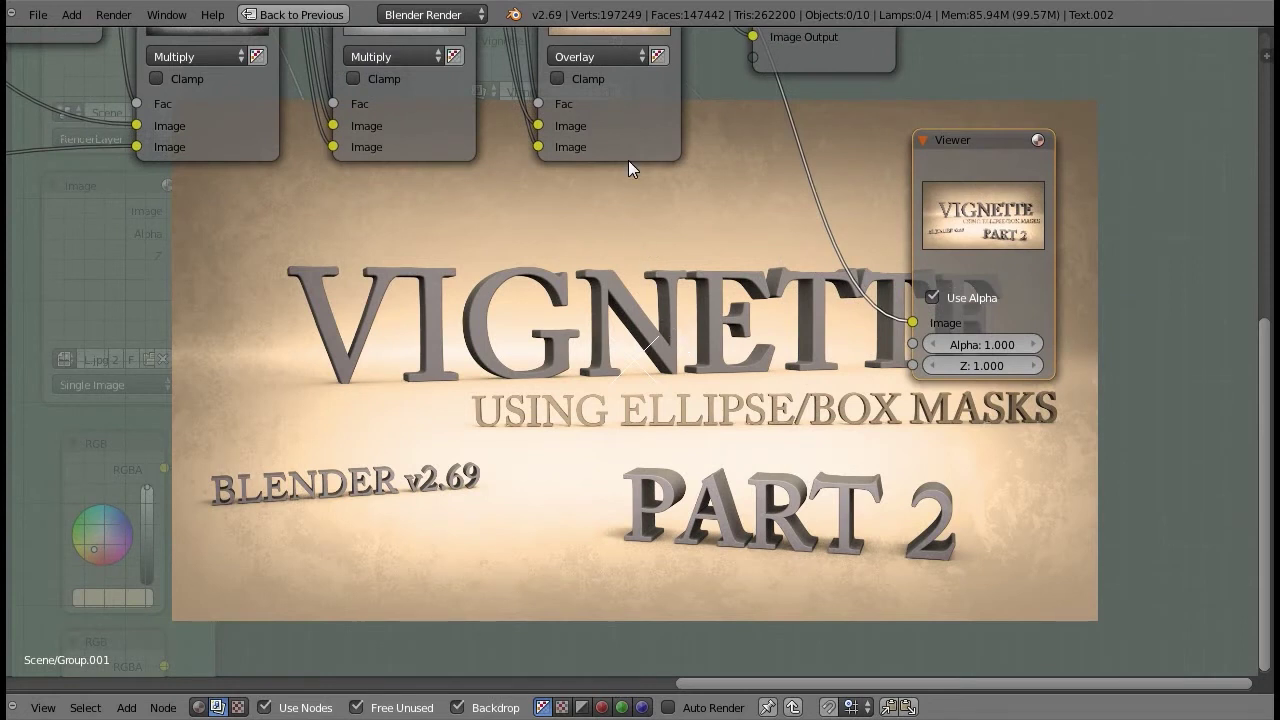
{"action": "left_click", "coordinate": [613, 60]}
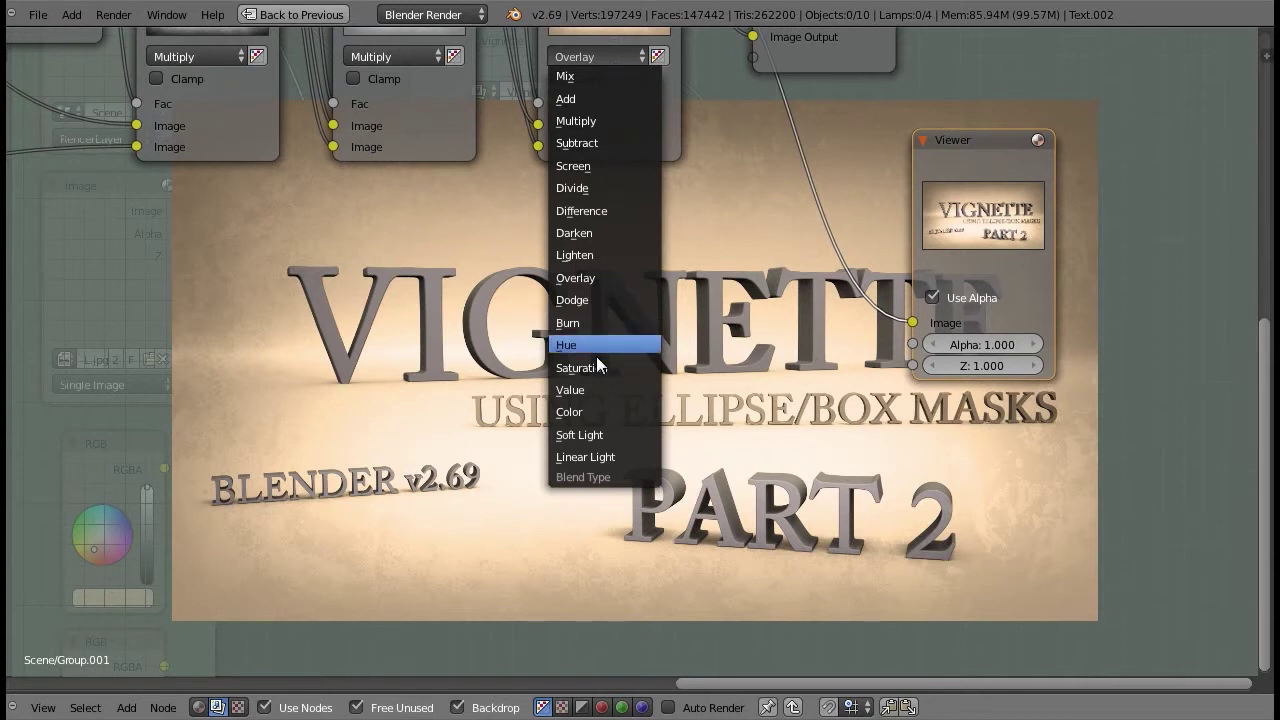
{"action": "left_click", "coordinate": [583, 411]}
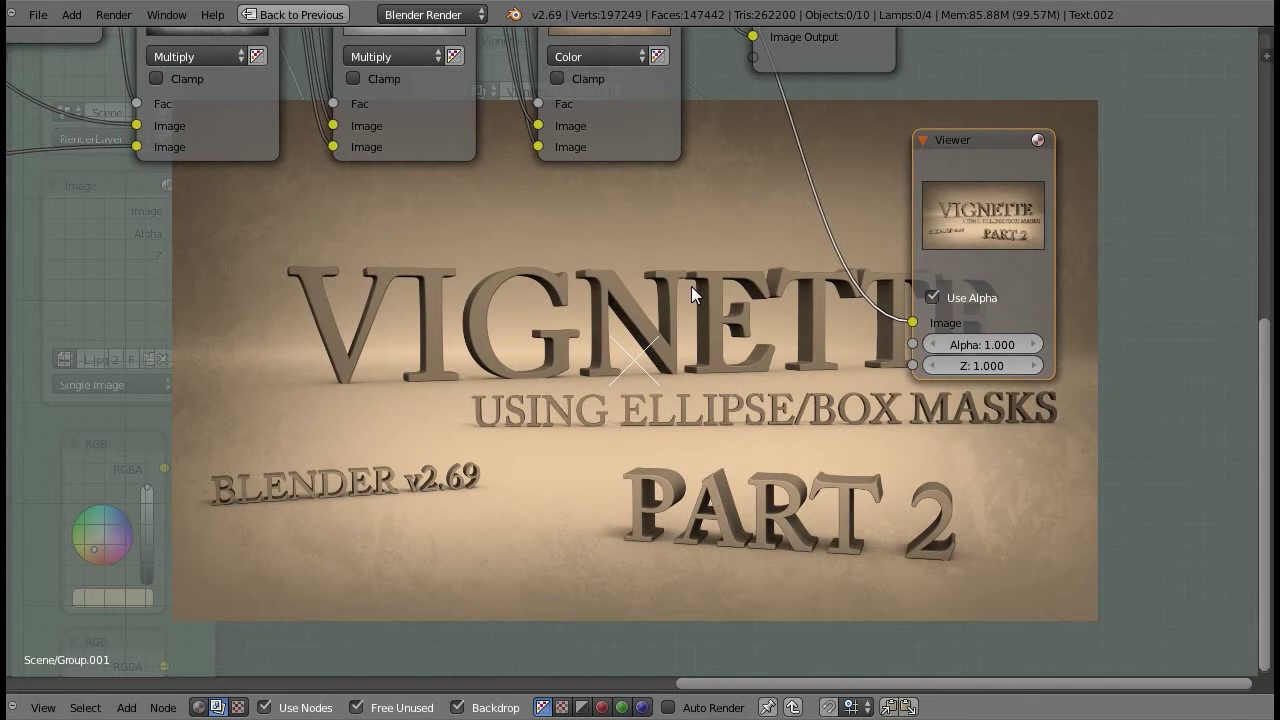
{"action": "middle_click_drag", "start_coordinate": [613, 56], "coordinate": [629, 194]}
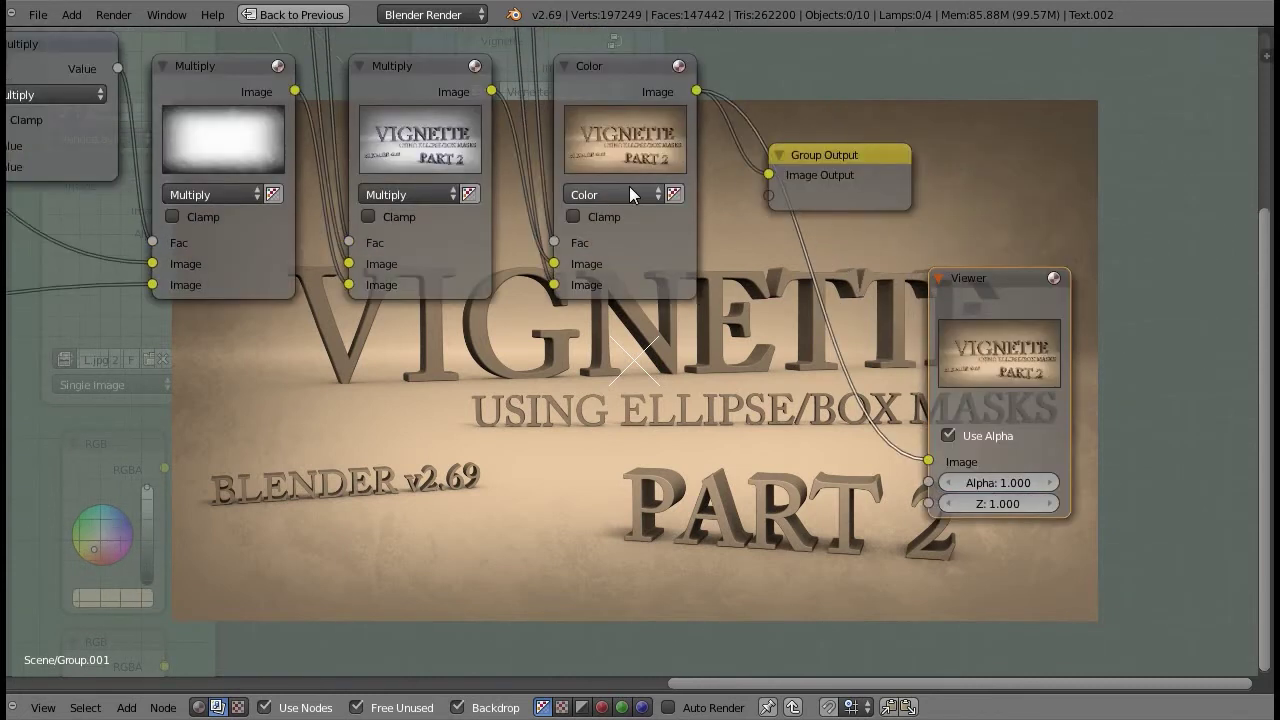
{"action": "left_click", "coordinate": [631, 192]}
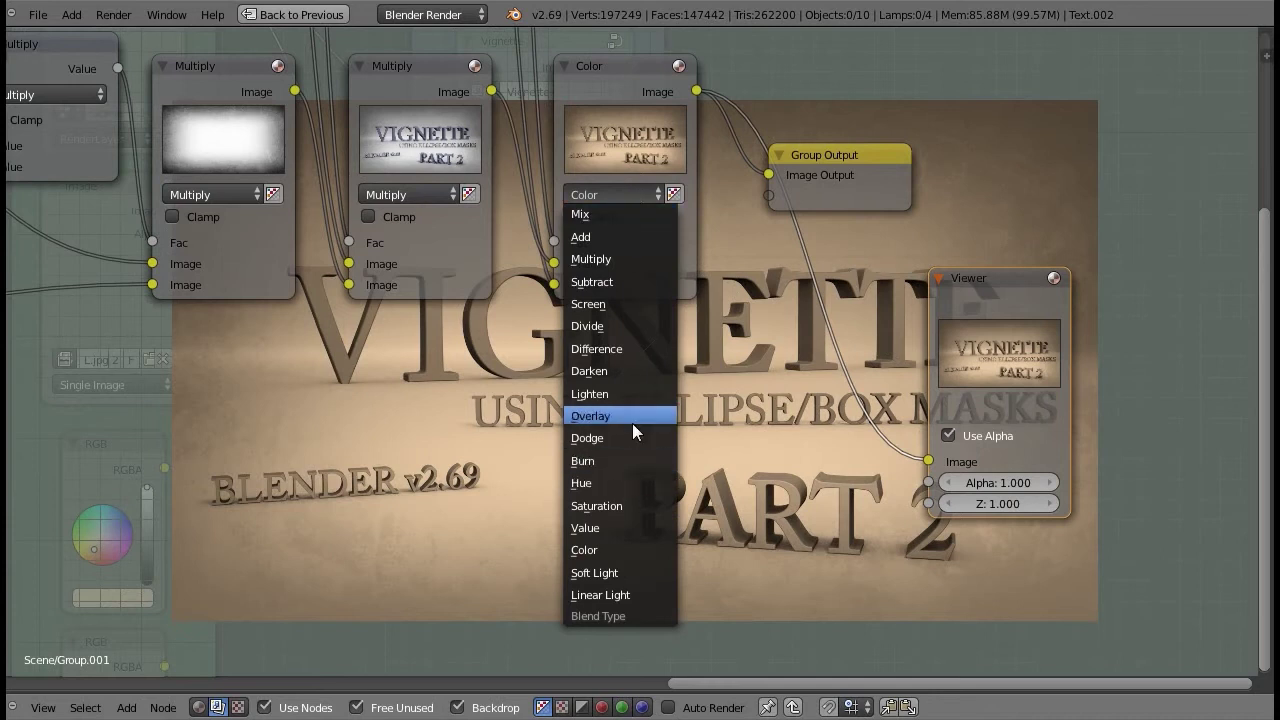
{"action": "left_click", "coordinate": [636, 573]}
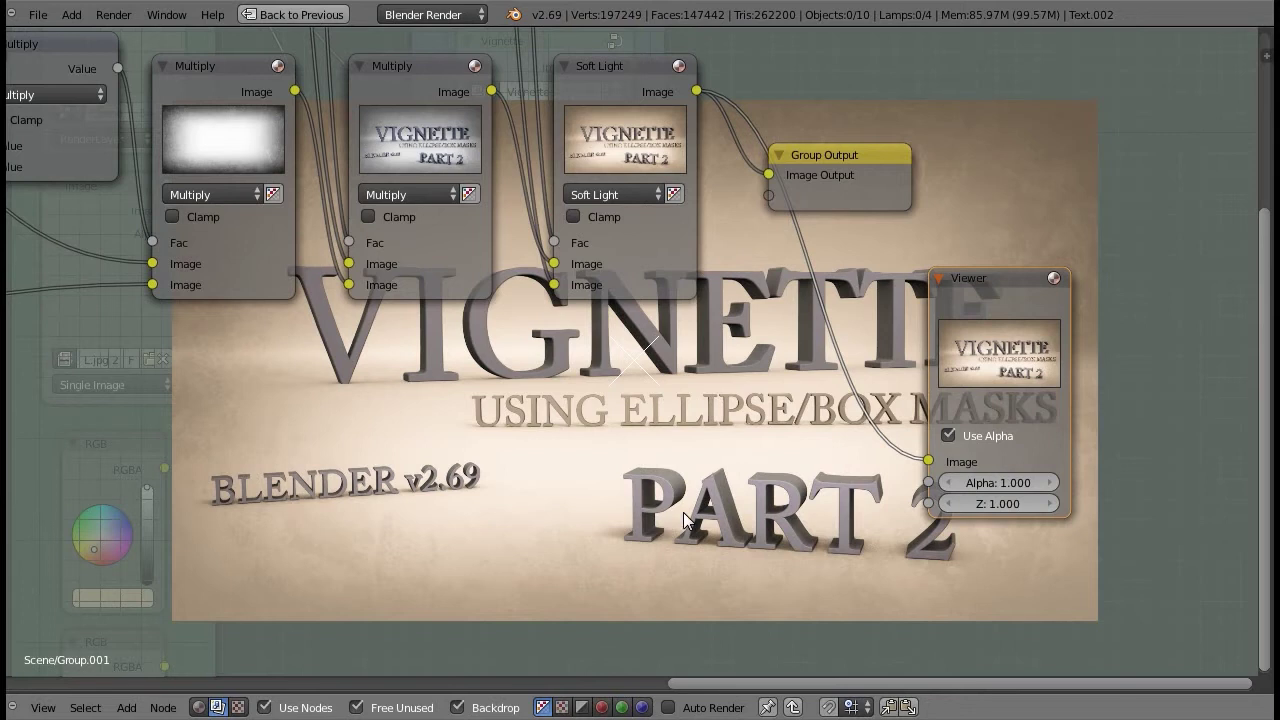
Step: Add an RGB Curves node below the Soft Light node
{"action": "scroll", "coordinate": [683, 512], "scroll_direction": "down", "scroll_amount": 6}
{"action": "scroll", "coordinate": [683, 512], "scroll_direction": "up", "scroll_amount": 6}
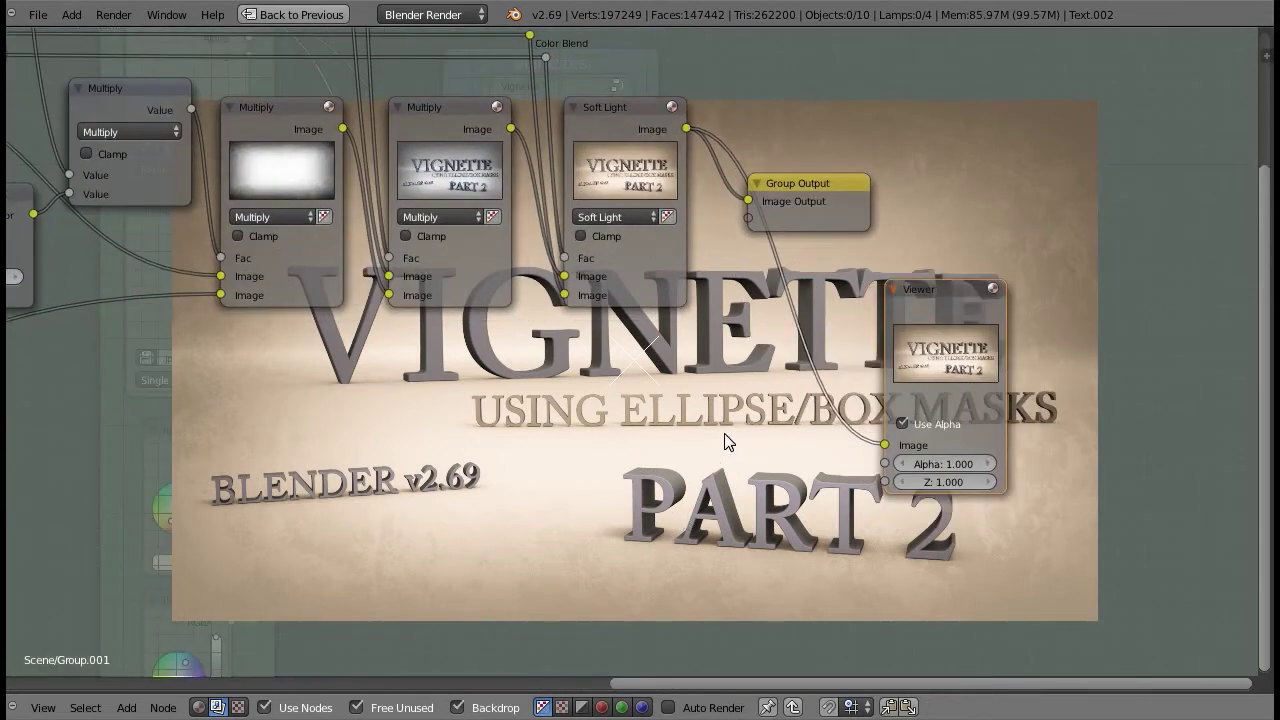
{"action": "scroll", "coordinate": [781, 369], "scroll_direction": "down", "scroll_amount": 3}
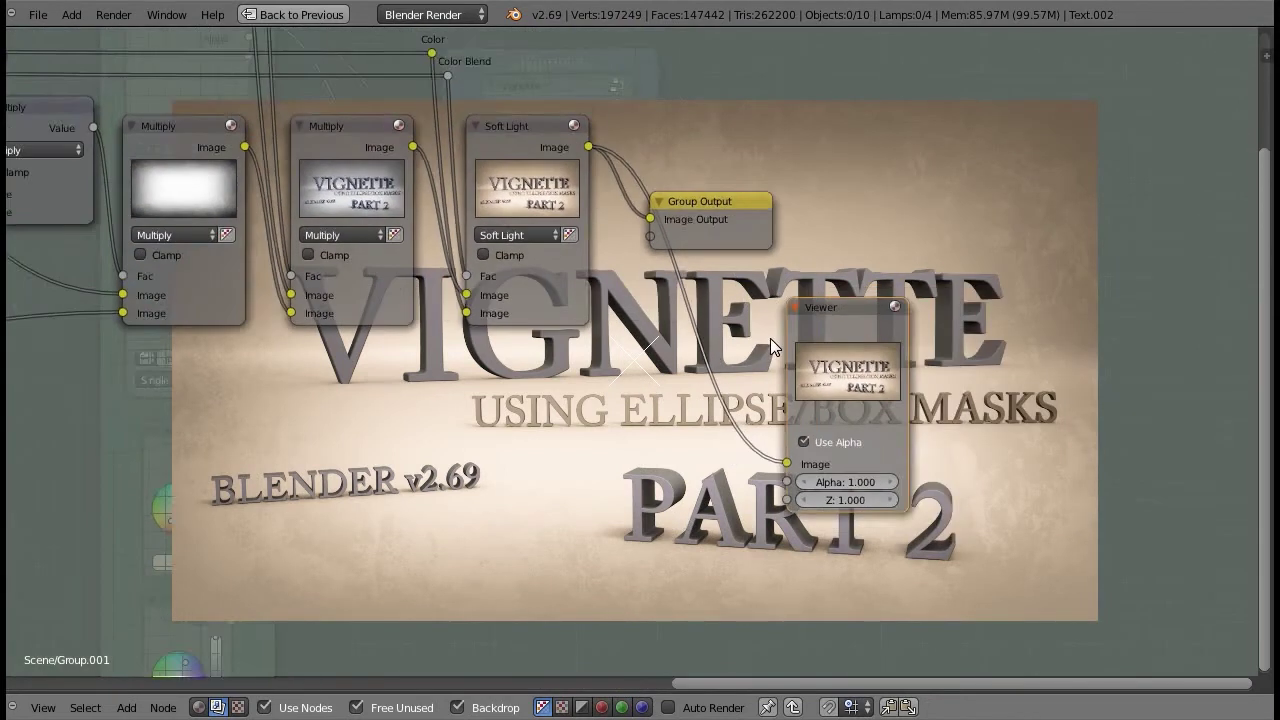
{"action": "middle_click_drag", "start_coordinate": [687, 372], "coordinate": [740, 329]}
{"action": "key", "text": "shift+a"}
{"action": "mouse_move", "coordinate": [665, 352]}
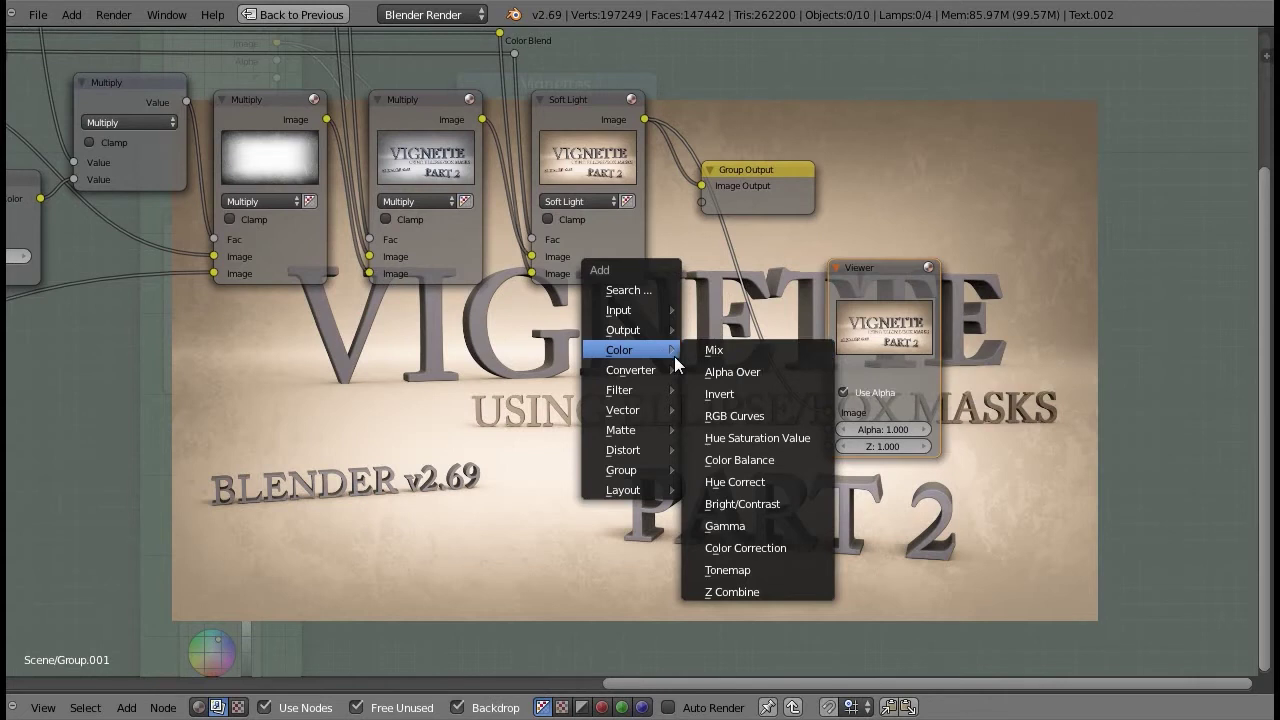
{"action": "left_click", "coordinate": [770, 407]}
{"action": "left_click", "coordinate": [576, 372]}
{"action": "scroll", "coordinate": [576, 372], "scroll_direction": "down", "scroll_amount": 1}
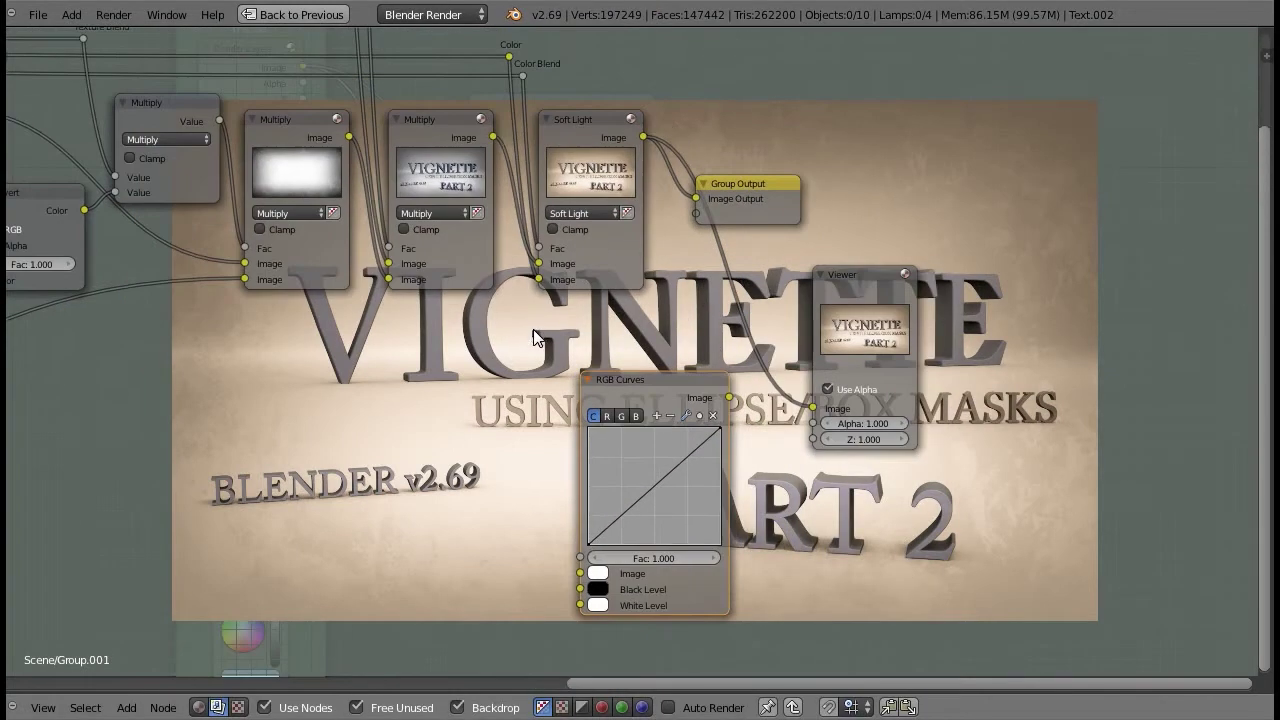
Step: Connect the second image Multiply node's output to the RGB Curves node's Image and Fac inputs and preview the result
{"action": "left_click_drag", "start_coordinate": [493, 136], "coordinate": [580, 573]}
{"action": "left_click_drag", "start_coordinate": [493, 137], "coordinate": [580, 558]}
{"action": "scroll", "coordinate": [869, 526], "scroll_direction": "up", "scroll_amount": 4}
{"action": "middle_click_drag", "start_coordinate": [867, 507], "coordinate": [803, 333]}
{"action": "left_click", "coordinate": [620, 234], "text": "ctrl+shift"}
{"action": "middle_click_drag", "start_coordinate": [880, 356], "coordinate": [1039, 297]}
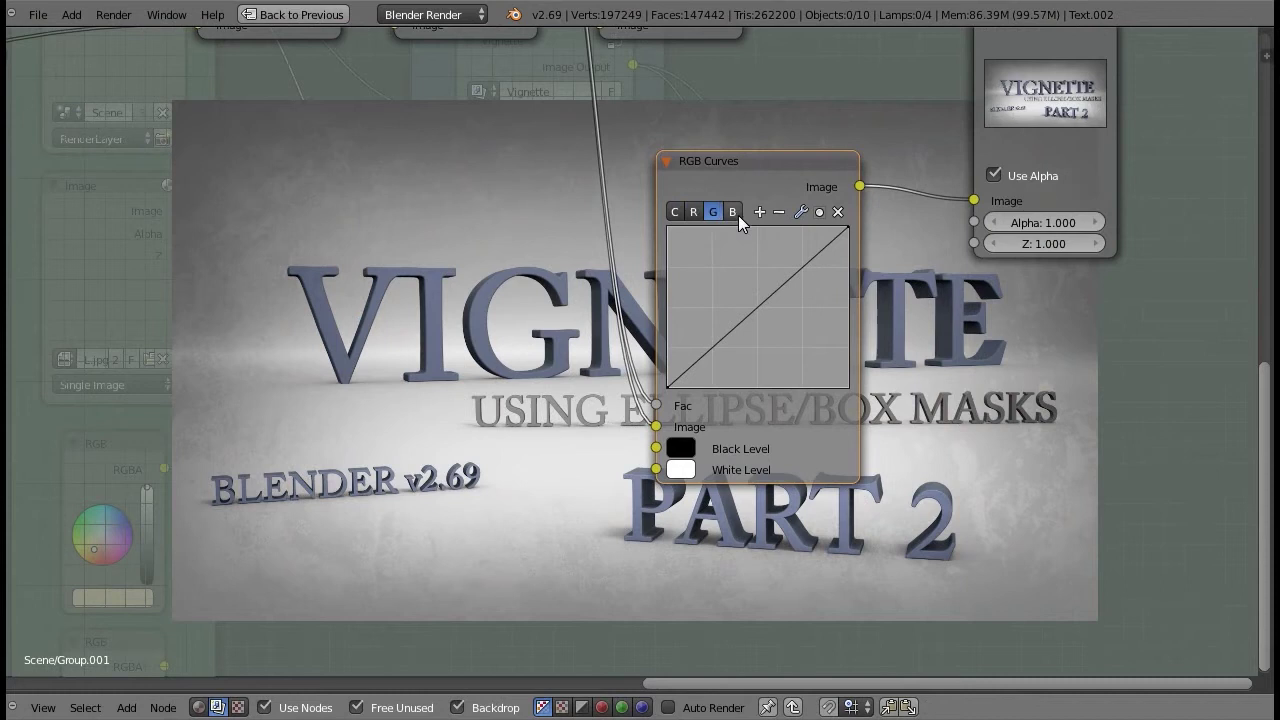
Step: Raise the RGB Curves node's green curve with a point at about X 0.344, Y 0.669 to tint the image
{"action": "left_click", "coordinate": [694, 212]}
{"action": "left_click_drag", "start_coordinate": [765, 302], "coordinate": [730, 280]}
{"action": "left_click", "coordinate": [713, 212]}
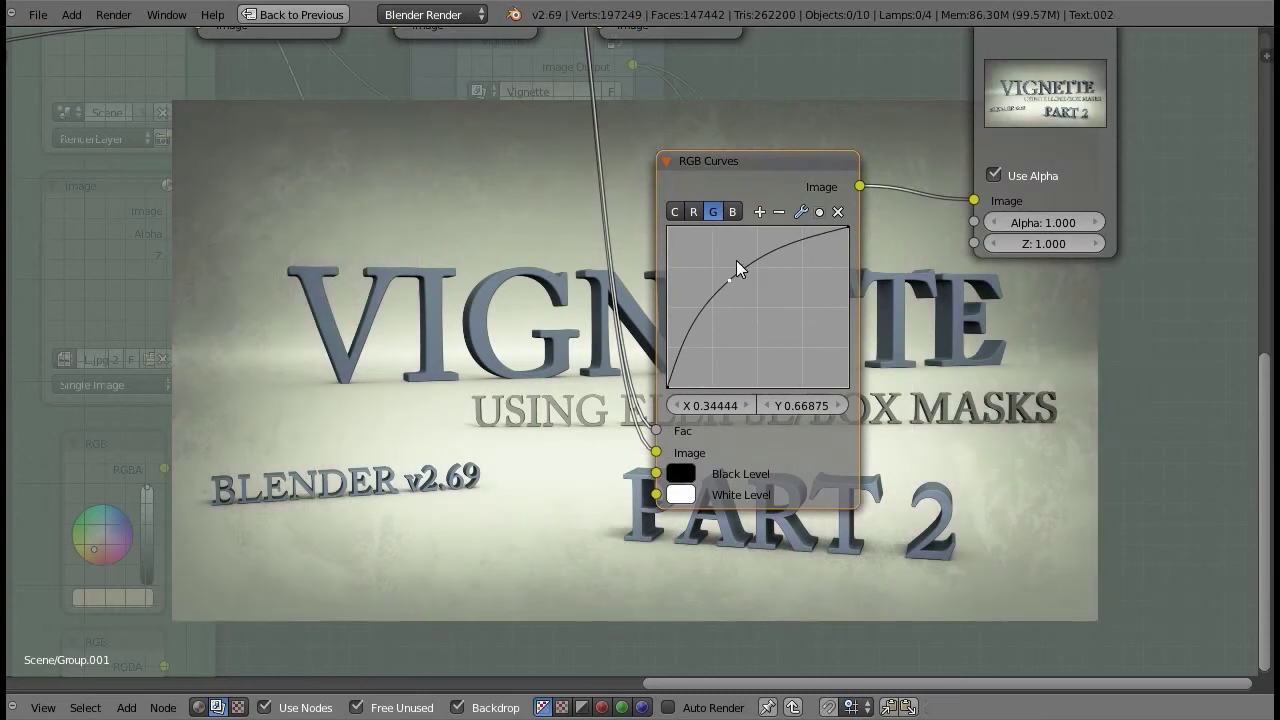
{"action": "scroll", "coordinate": [780, 344], "scroll_direction": "down", "scroll_amount": 2}
{"action": "scroll", "coordinate": [780, 344], "scroll_direction": "down", "scroll_amount": 2}
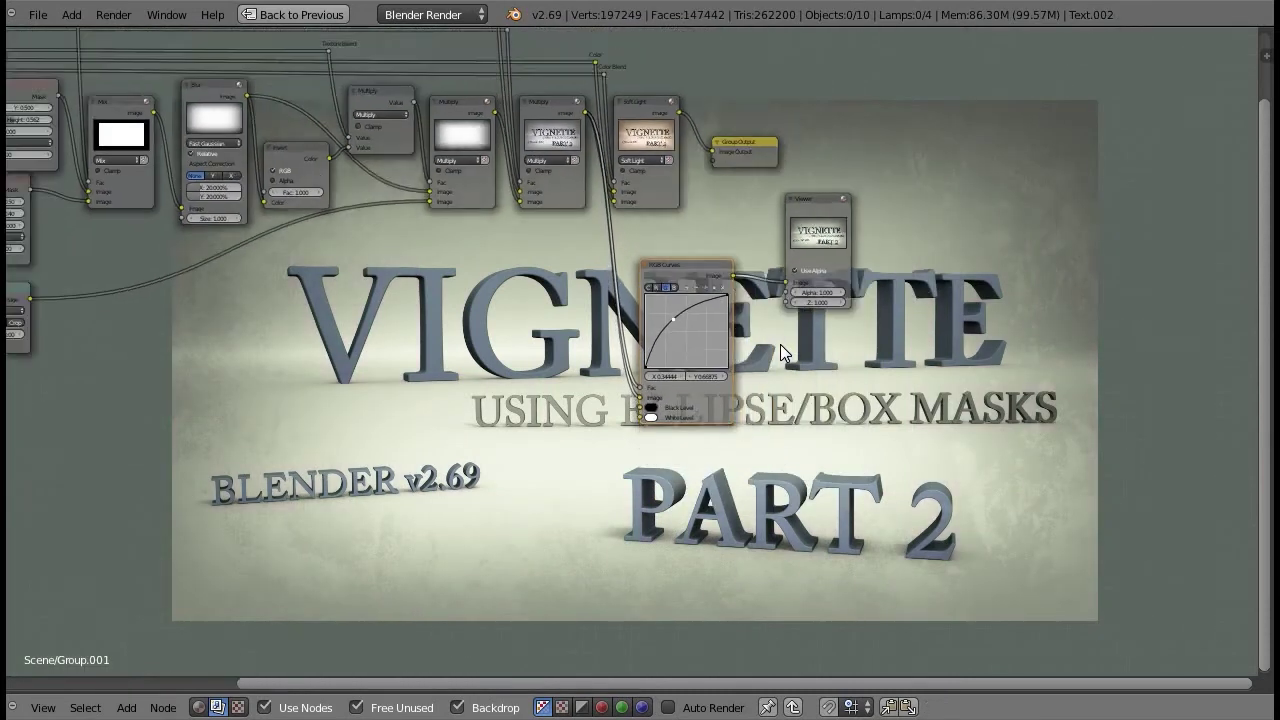
{"action": "scroll", "coordinate": [780, 344], "scroll_direction": "up", "scroll_amount": 3}
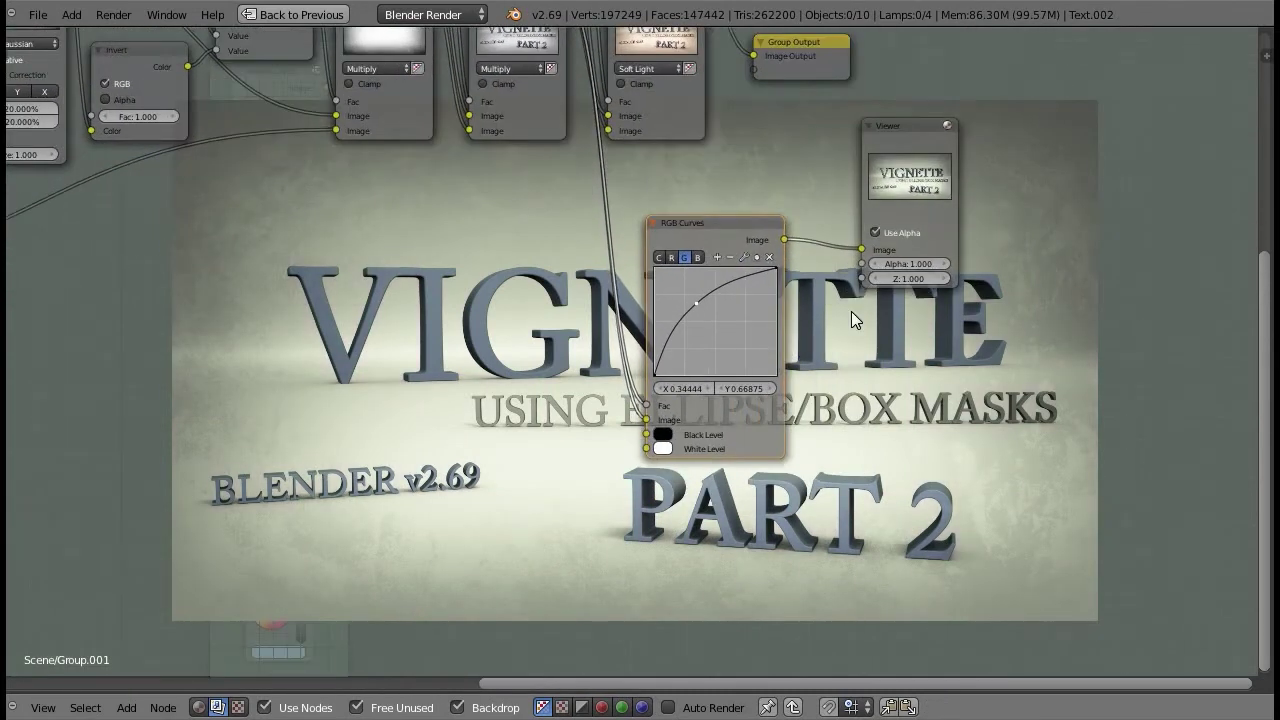
{"action": "middle_click_drag", "start_coordinate": [851, 311], "coordinate": [824, 398]}
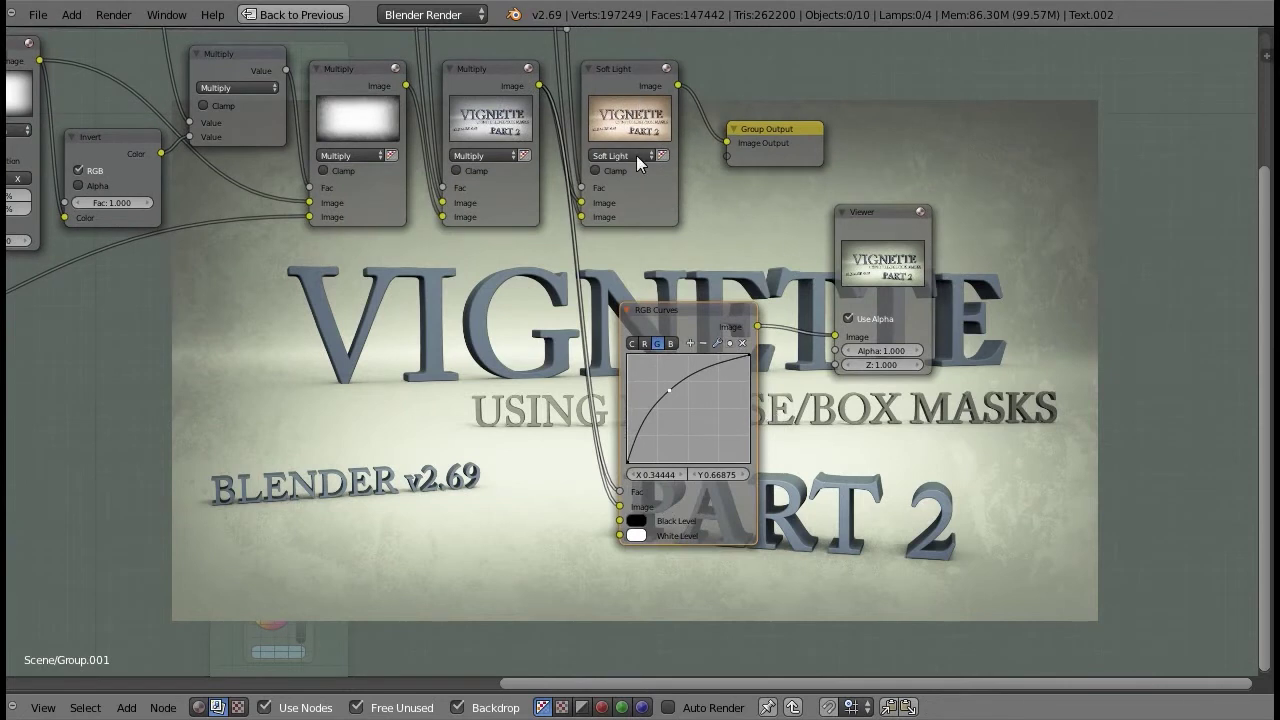
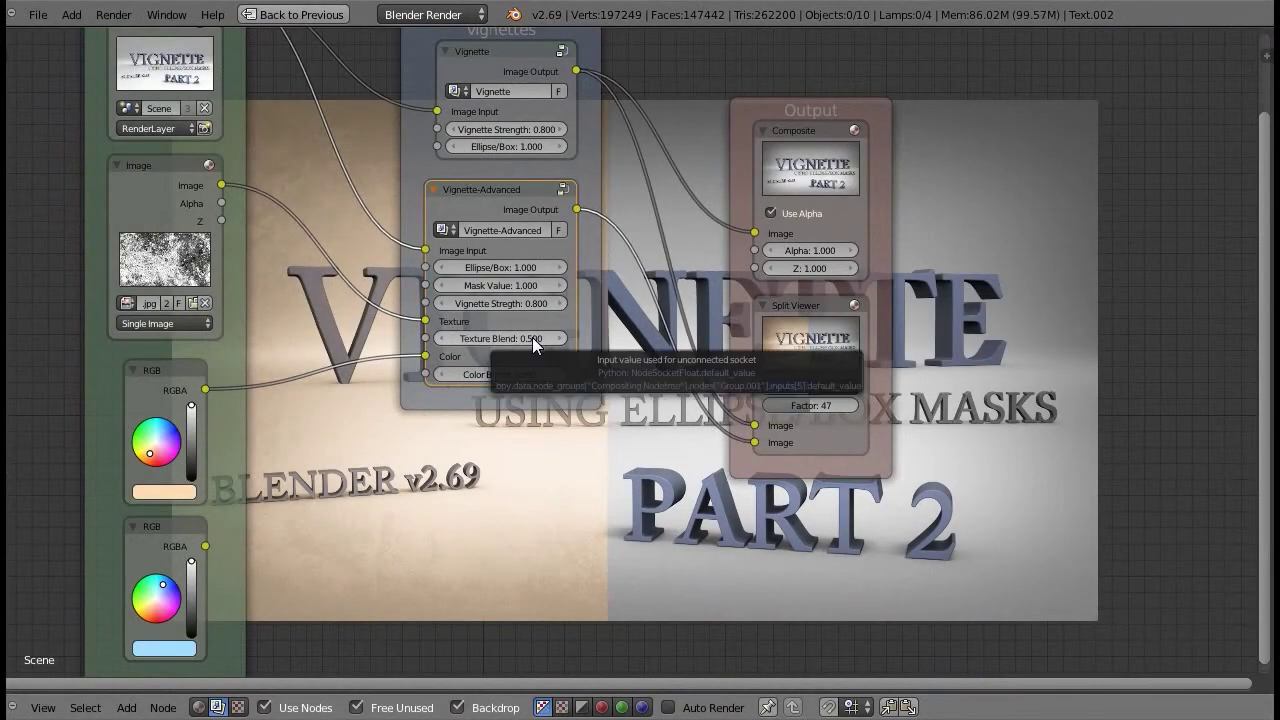
Step: Set the Vignette-Advanced group's vignette strength to 1
{"action": "key", "text": "Home"}
{"action": "scroll", "coordinate": [626, 351], "scroll_direction": "up", "scroll_amount": 2}
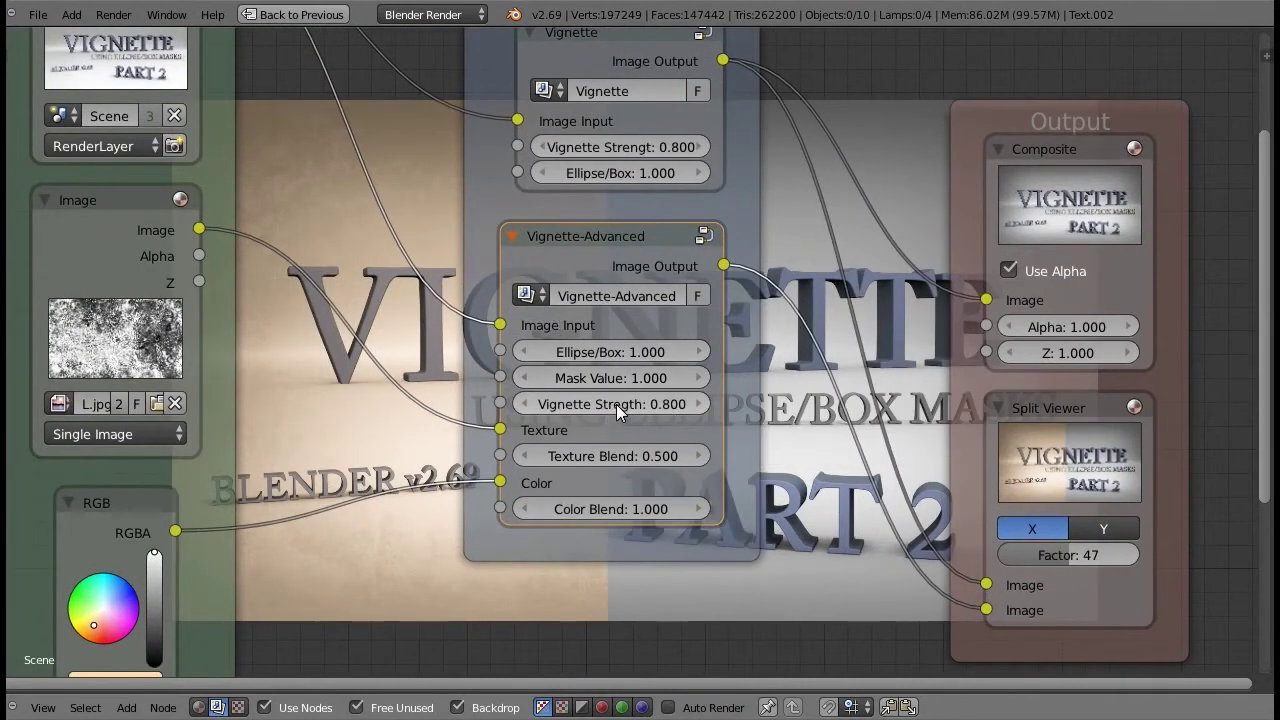
{"action": "left_click", "coordinate": [616, 404]}
{"action": "type", "text": "1"}
{"action": "key", "text": "Return"}
{"action": "middle_click_drag", "start_coordinate": [389, 436], "coordinate": [642, 413]}
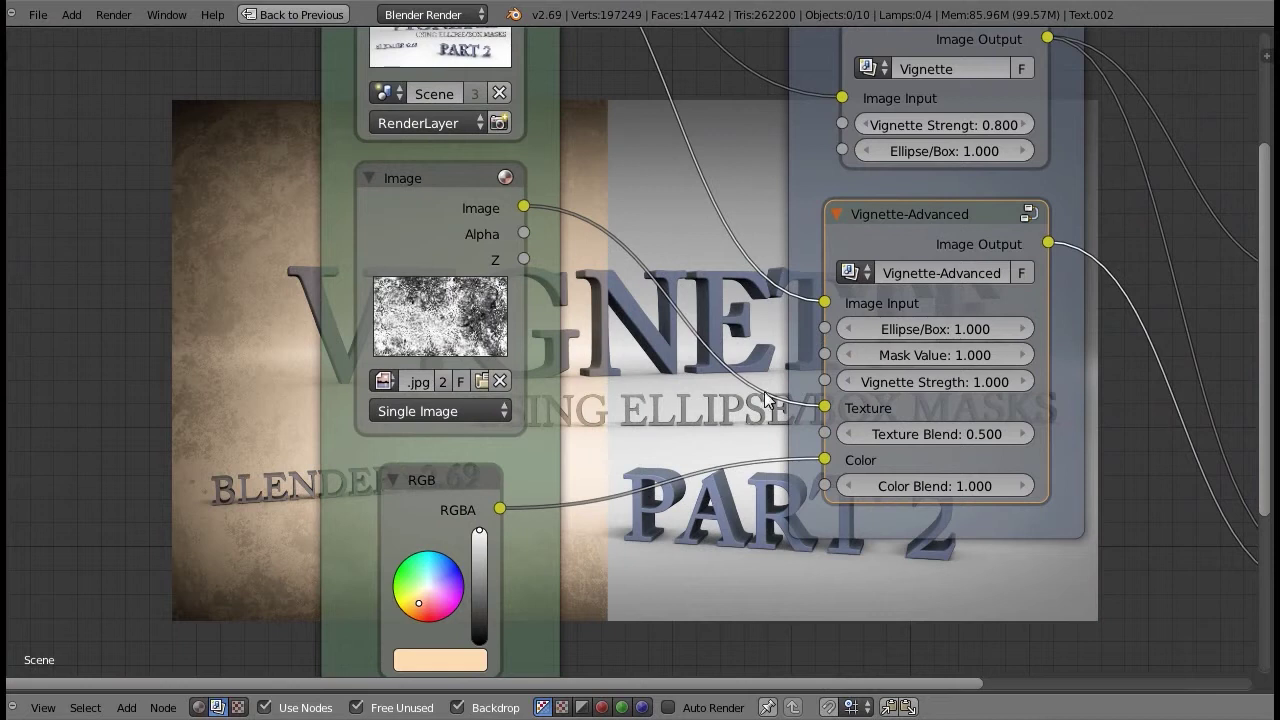
{"action": "middle_click_drag", "start_coordinate": [870, 338], "coordinate": [348, 344]}
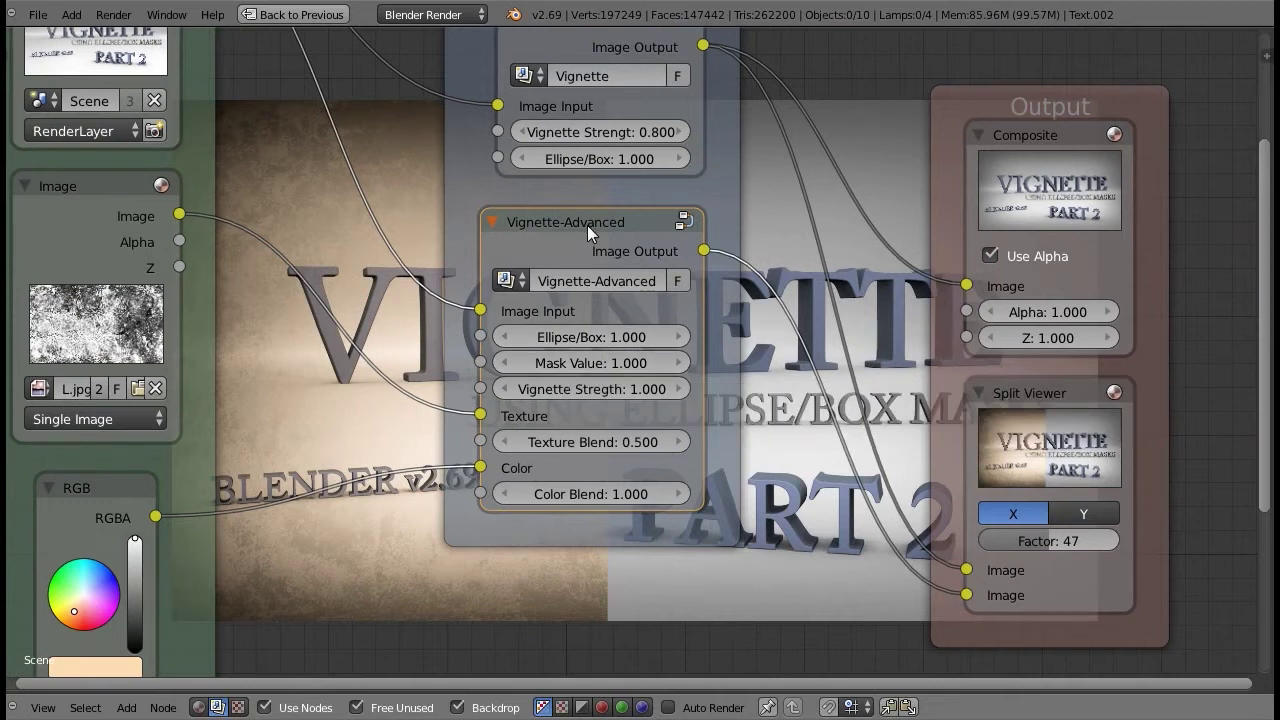
Step: Inspect how the Mask Value input feeds the Ellipse Mask and Box Mask inside the Vignette-Advanced group, and return to the main node tree
{"action": "key", "text": "Tab"}
{"action": "middle_click_drag", "start_coordinate": [141, 426], "coordinate": [606, 491]}
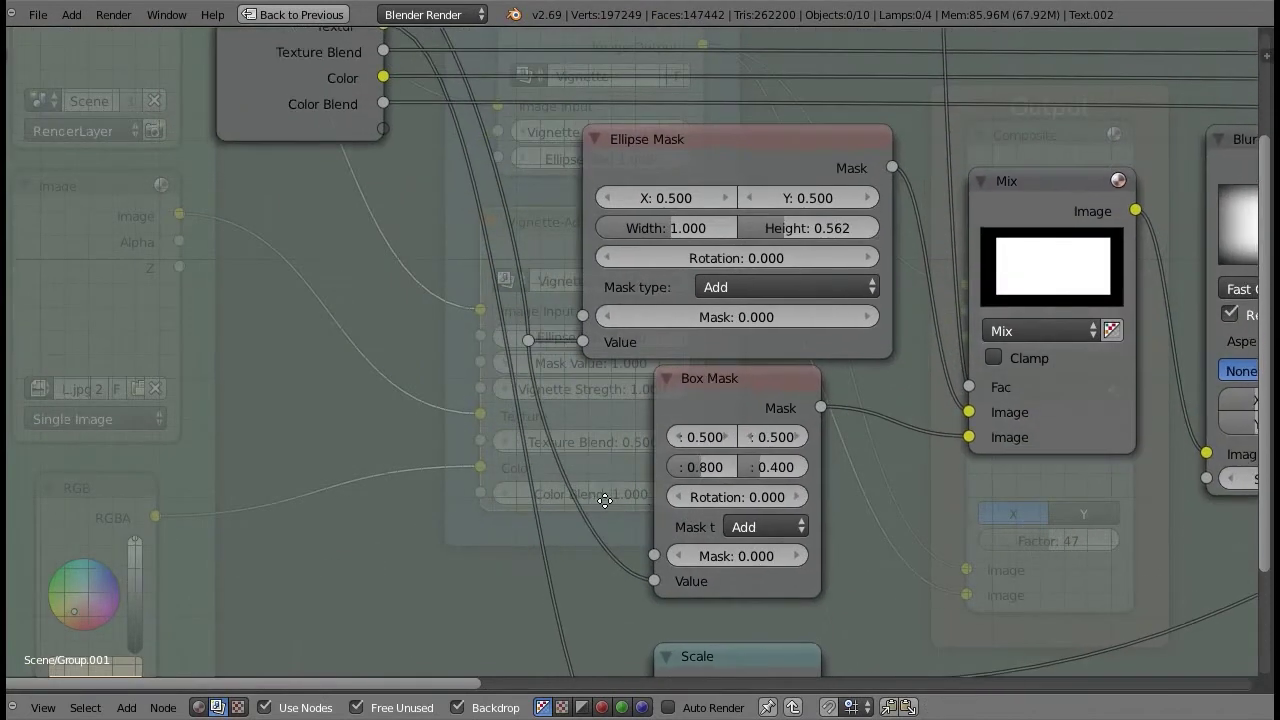
{"action": "scroll", "coordinate": [621, 465], "scroll_direction": "up", "scroll_amount": 2}
{"action": "middle_click_drag", "start_coordinate": [570, 376], "coordinate": [517, 346]}
{"action": "scroll", "coordinate": [519, 337], "scroll_direction": "down", "scroll_amount": 2}
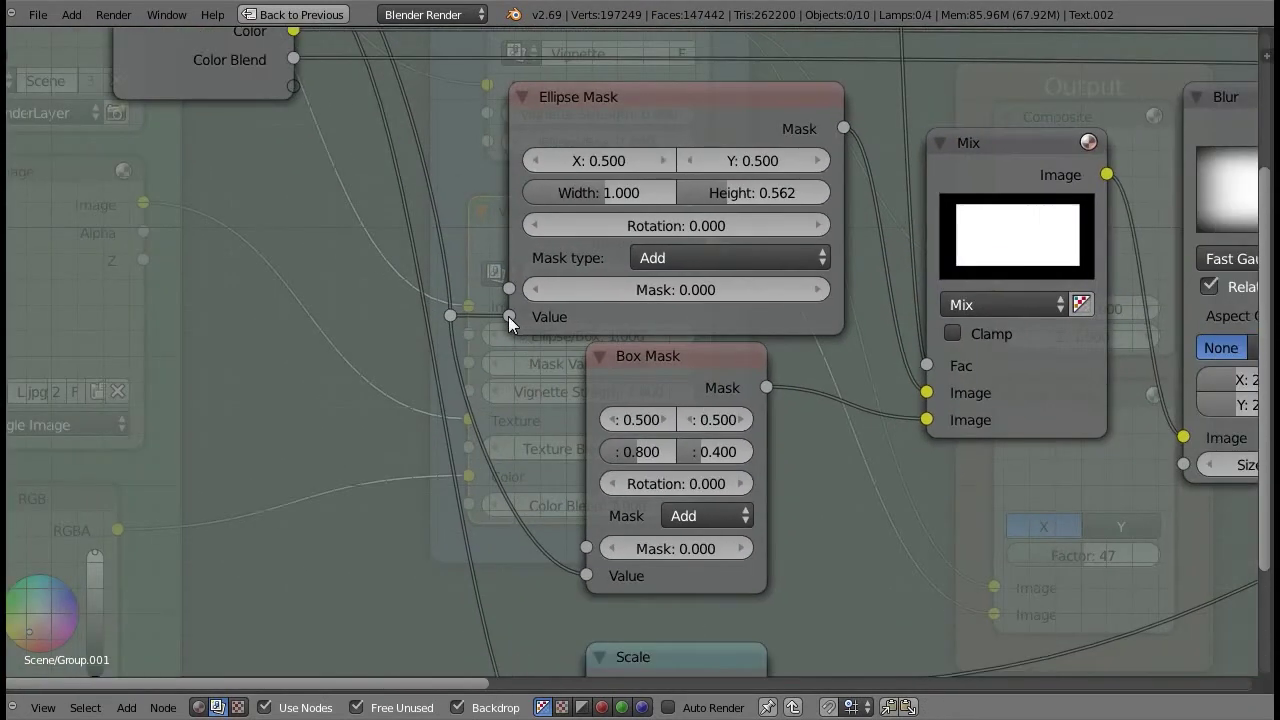
{"action": "mouse_move", "coordinate": [508, 316]}
{"action": "left_mouse_down"}
{"action": "mouse_move", "coordinate": [503, 344]}
{"action": "mouse_move", "coordinate": [508, 331]}
{"action": "mouse_move", "coordinate": [452, 317]}
{"action": "mouse_move", "coordinate": [511, 316]}
{"action": "left_mouse_up"}
{"action": "key", "text": "ctrl+Up"}
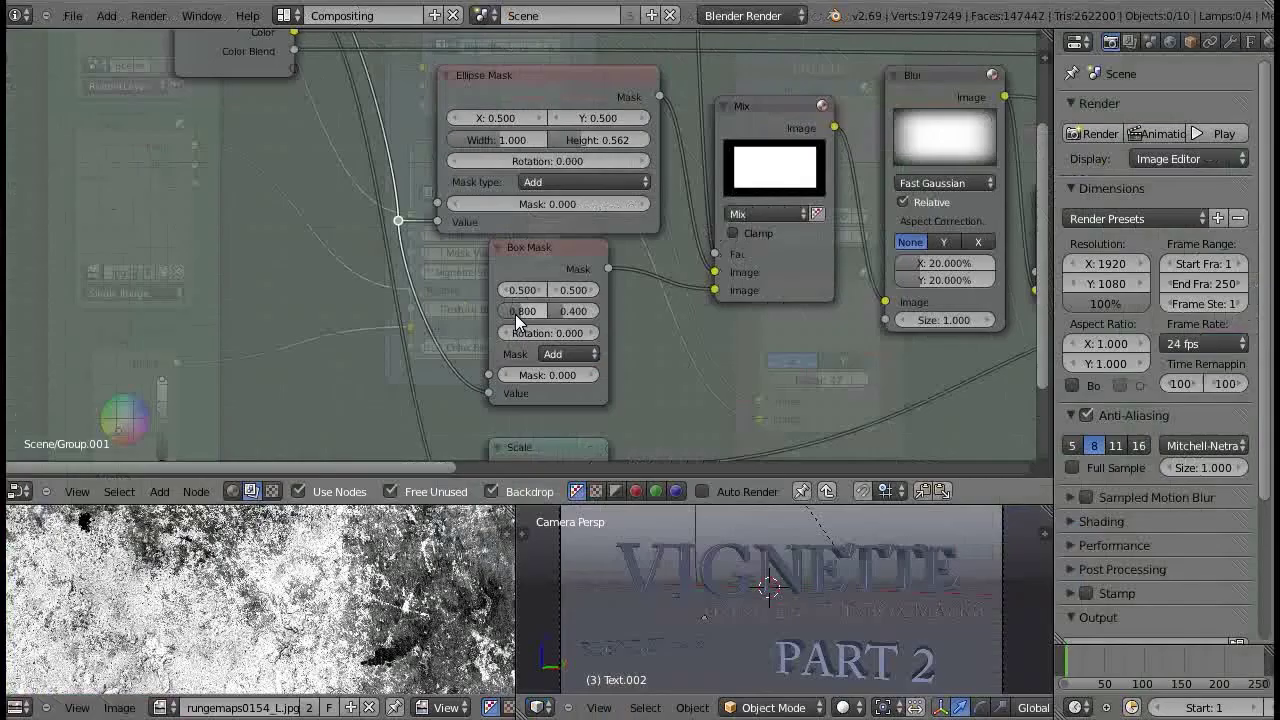
{"action": "key", "text": "ctrl+Up"}
{"action": "key", "text": "Tab"}
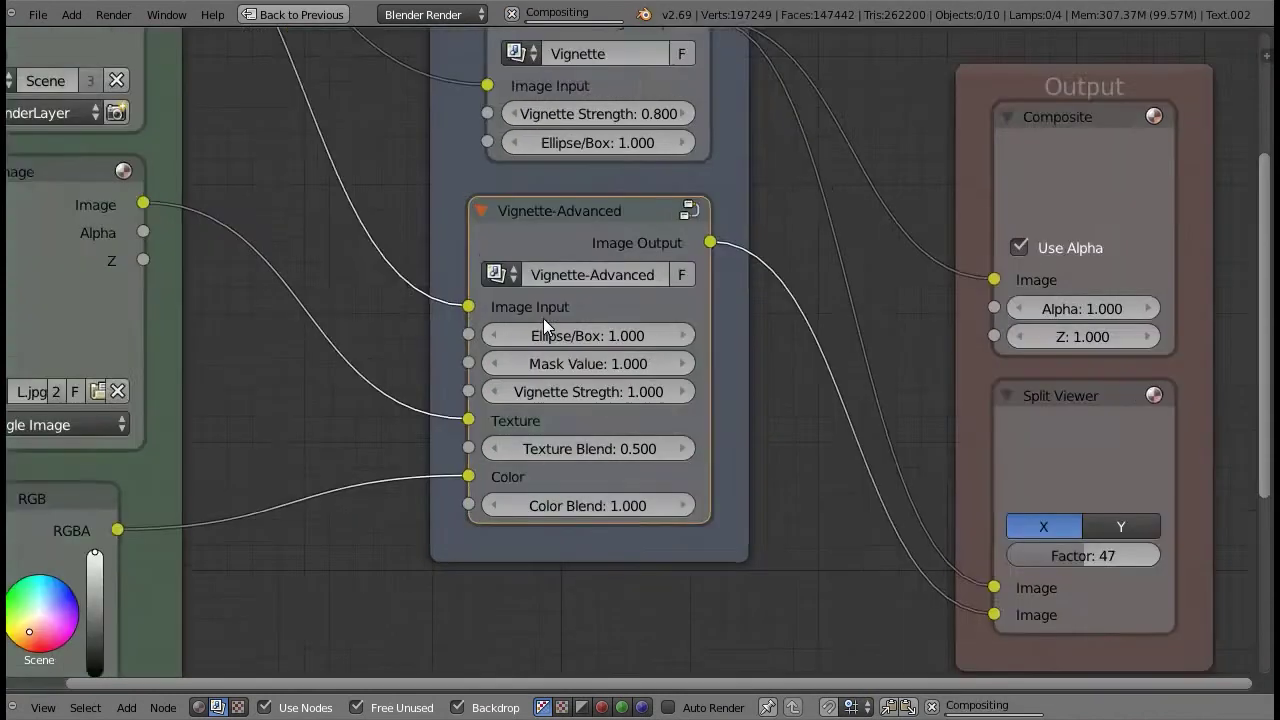
Step: Enlarge the backdrop preview and arrange the view so the split comparison shows beside the vignette groups
{"action": "scroll", "coordinate": [545, 330], "scroll_direction": "down", "scroll_amount": 5}
{"action": "scroll", "coordinate": [543, 340], "scroll_direction": "up", "scroll_amount": 4}
{"action": "middle_click_drag", "start_coordinate": [602, 388], "coordinate": [511, 291]}
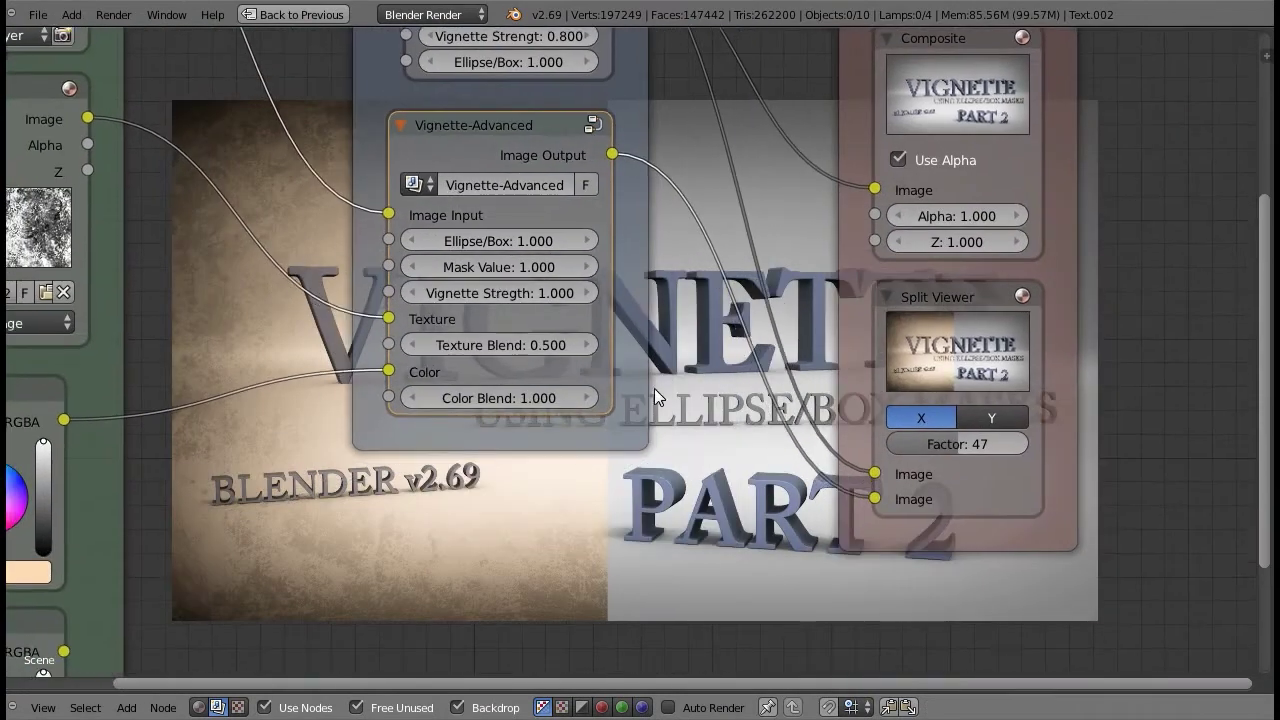
{"action": "middle_click_drag", "start_coordinate": [684, 374], "coordinate": [792, 420]}
{"action": "scroll", "coordinate": [578, 437], "scroll_direction": "down", "scroll_amount": 1}
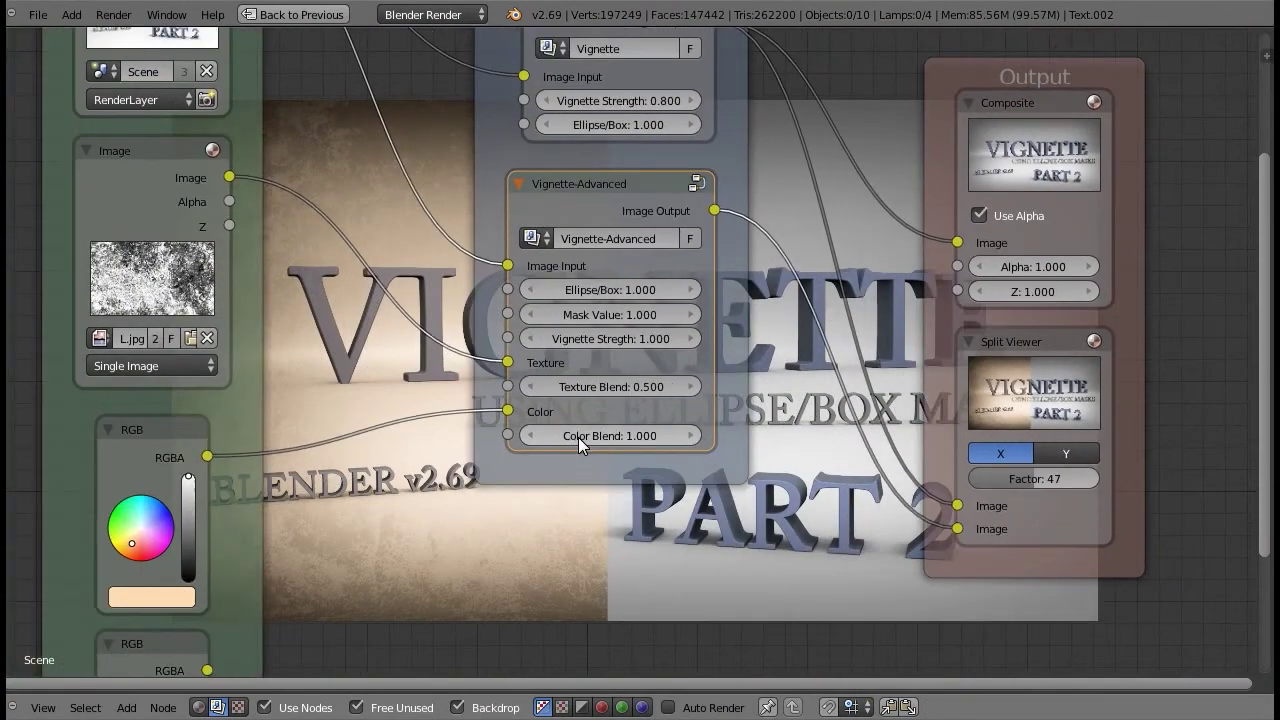
{"action": "key", "text": "alt+v"}
{"action": "key", "text": "alt+v"}
{"action": "middle_click_drag", "start_coordinate": [538, 432], "coordinate": [1094, 399]}
{"action": "middle_click_drag", "start_coordinate": [905, 374], "coordinate": [866, 460]}
{"action": "scroll", "coordinate": [889, 420], "scroll_direction": "down", "scroll_amount": 3}
{"action": "middle_click_drag", "start_coordinate": [1007, 365], "coordinate": [1077, 361]}
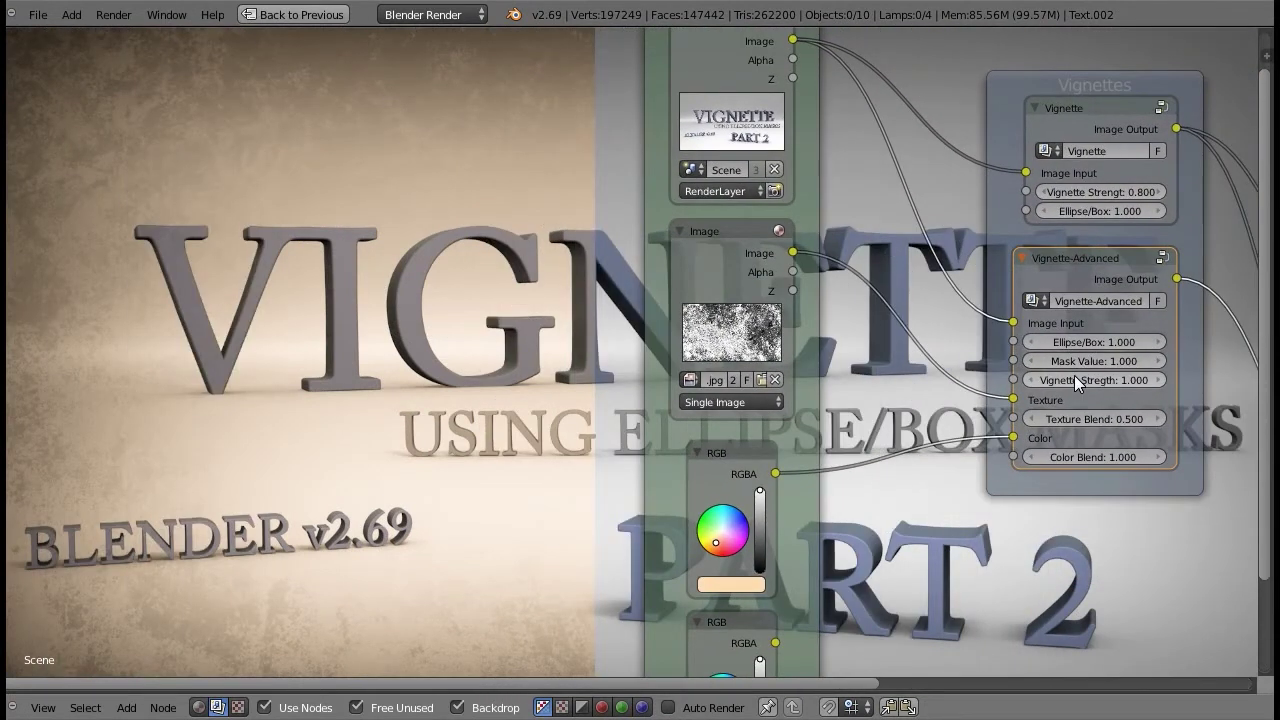
{"action": "key", "text": "v"}
{"action": "key", "text": "v"}
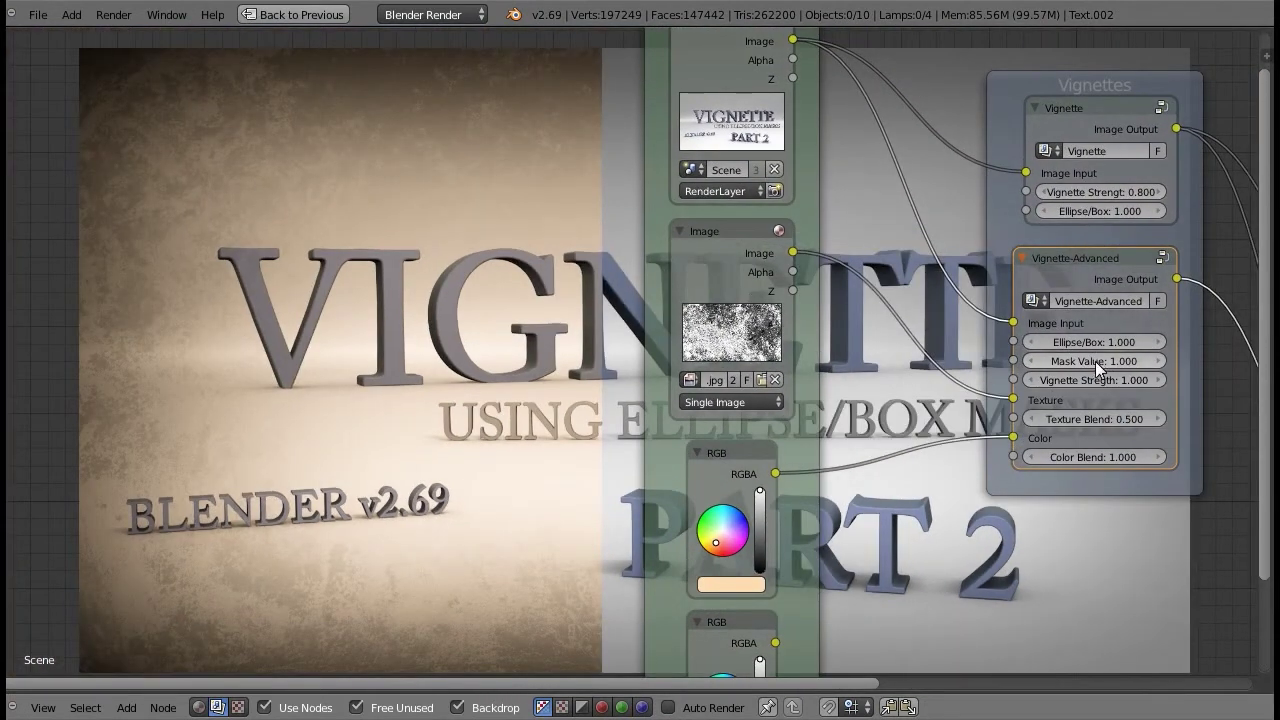
Step: Try Mask Value settings of 0.1, 0.8 and 1 on the Vignette-Advanced group
{"action": "left_click", "coordinate": [1095, 361]}
{"action": "type", "text": "0.1"}
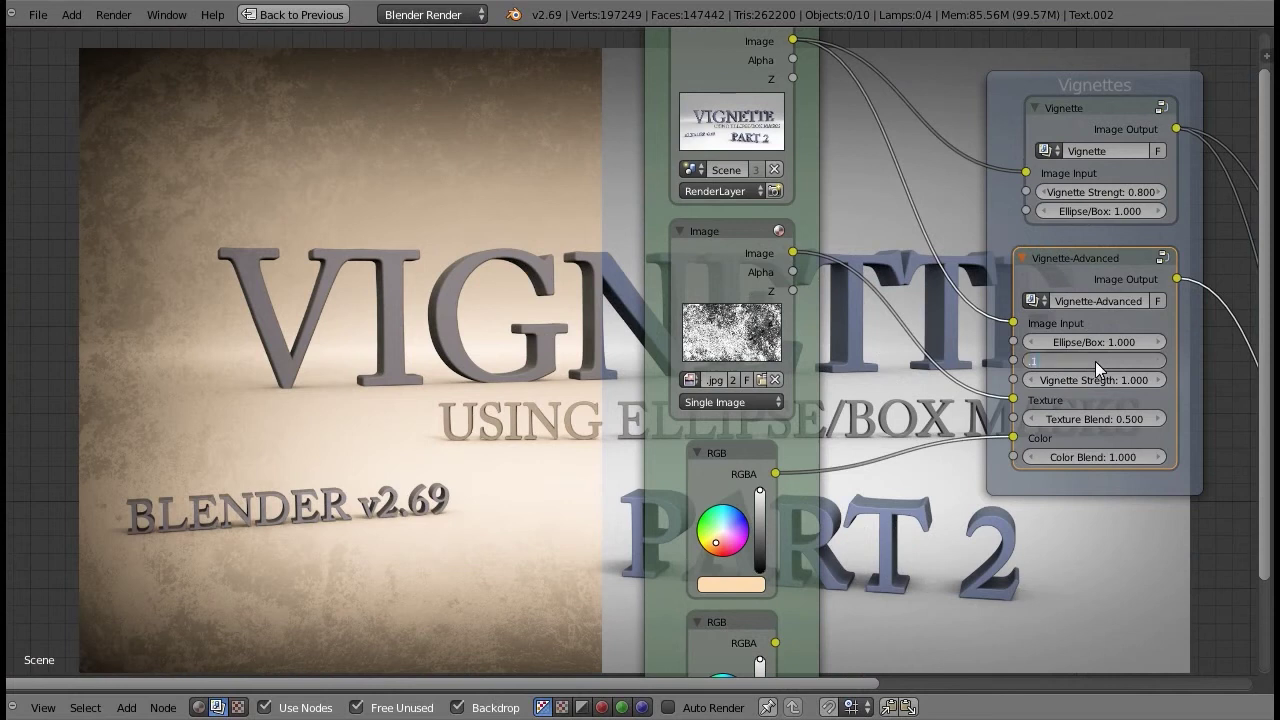
{"action": "key", "text": "Return"}
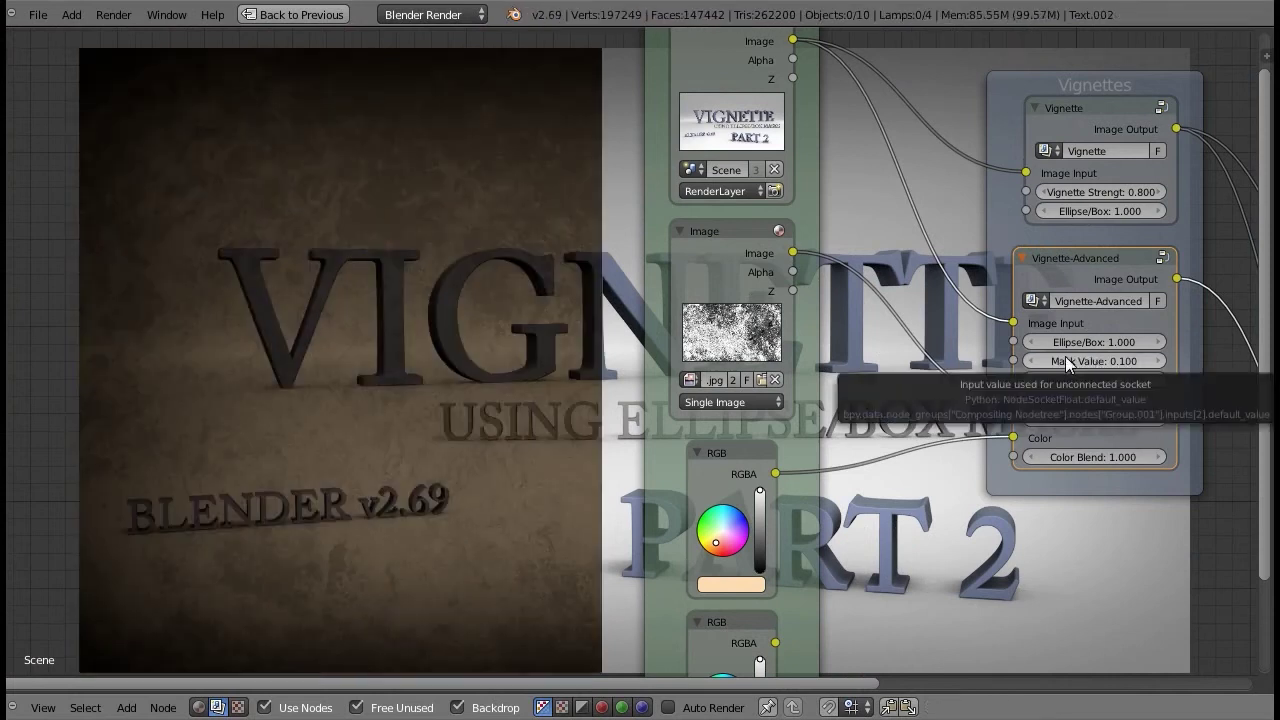
{"action": "left_click", "coordinate": [1093, 361]}
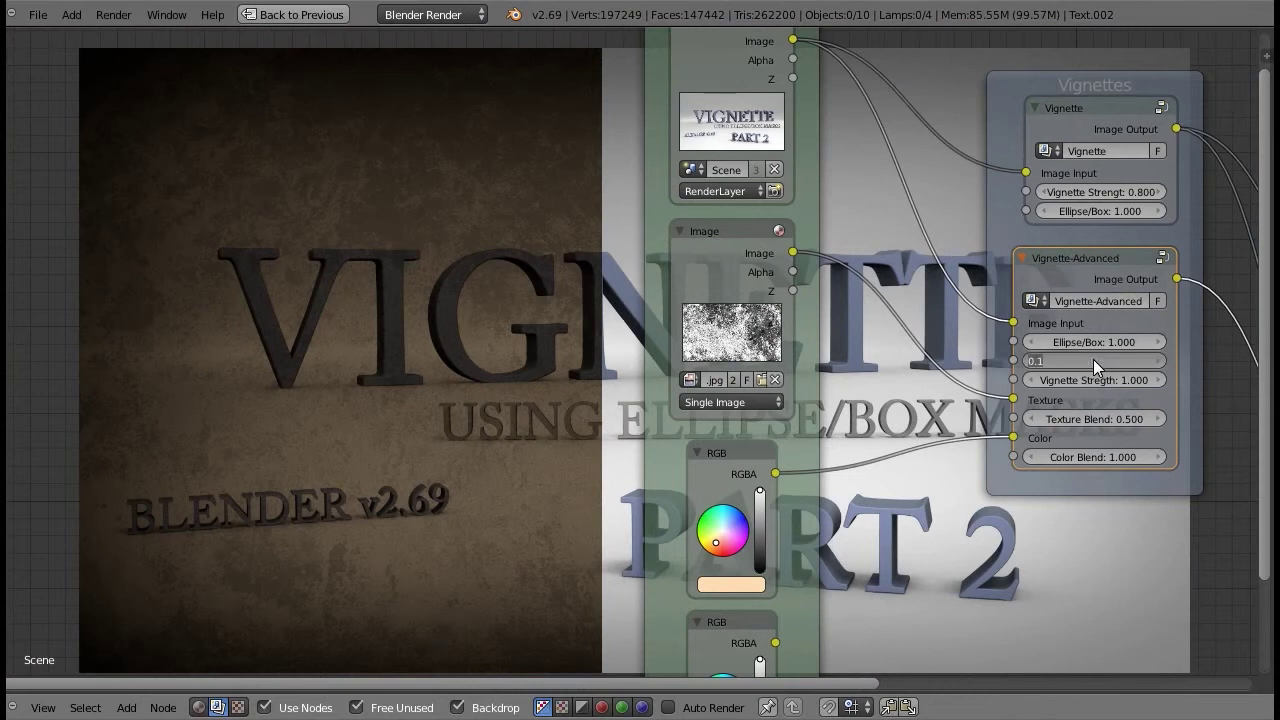
{"action": "type", "text": "0.8"}
{"action": "key", "text": "Return"}
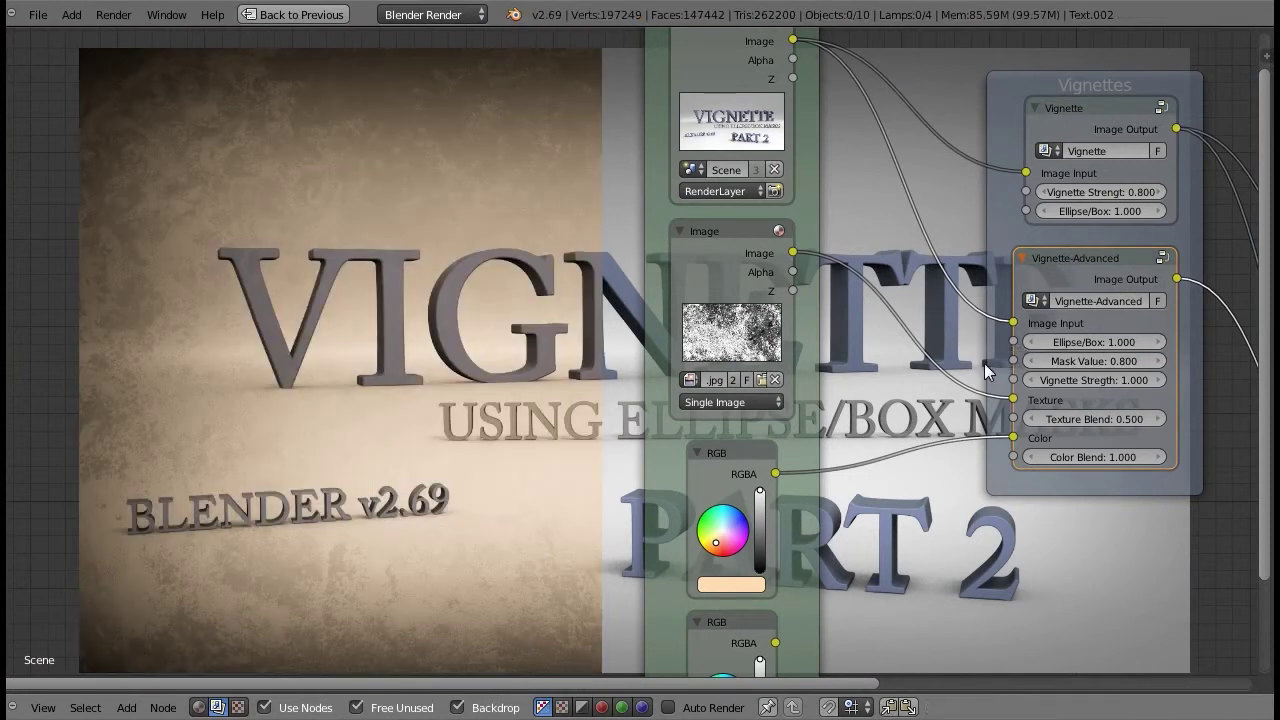
{"action": "left_click", "coordinate": [1097, 362]}
{"action": "type", "text": "1"}
{"action": "key", "text": "Return"}
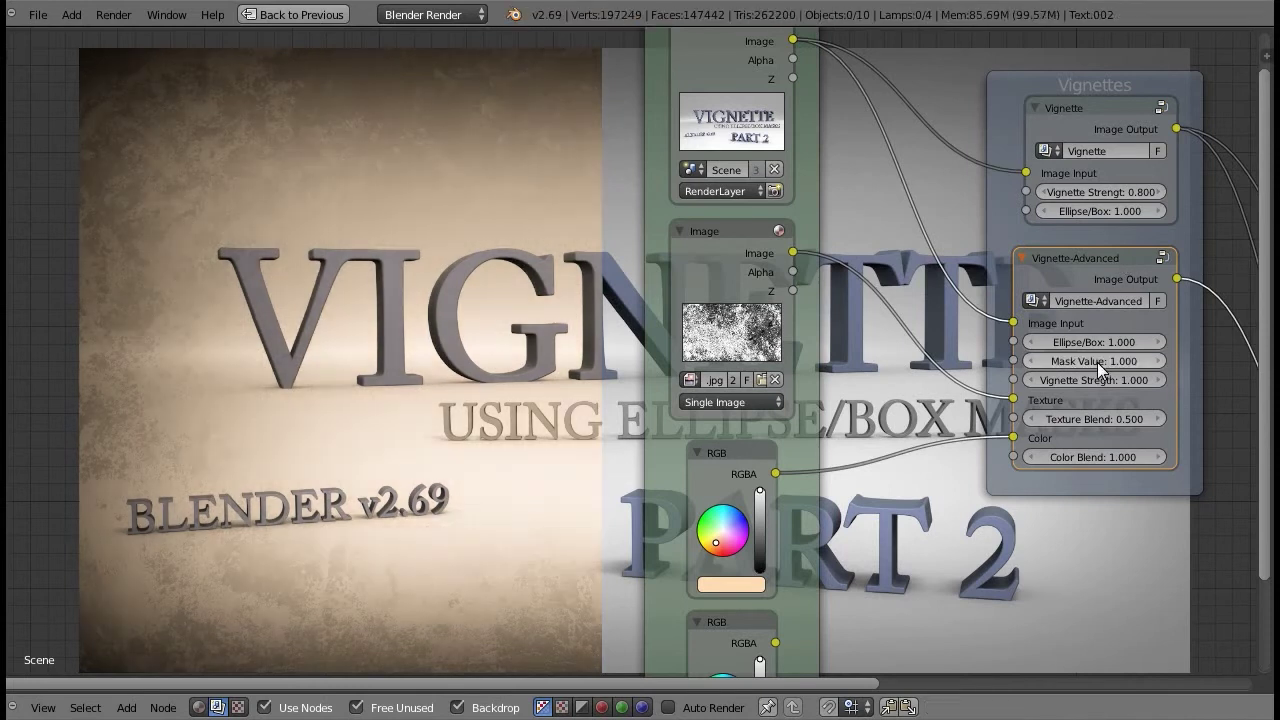
Step: Set the Vignette-Advanced group's Mask Value to 0.8
{"action": "left_click", "coordinate": [1091, 354]}
{"action": "type", "text": "0.8"}
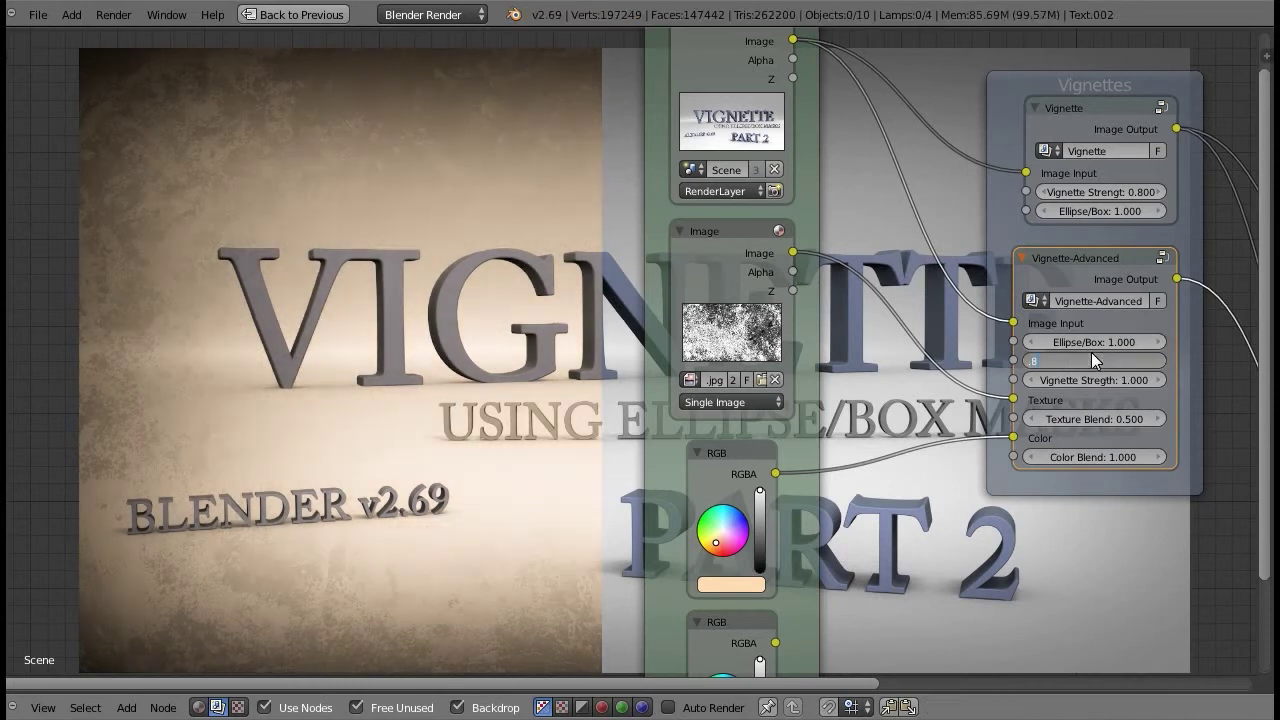
{"action": "key", "text": "Return"}
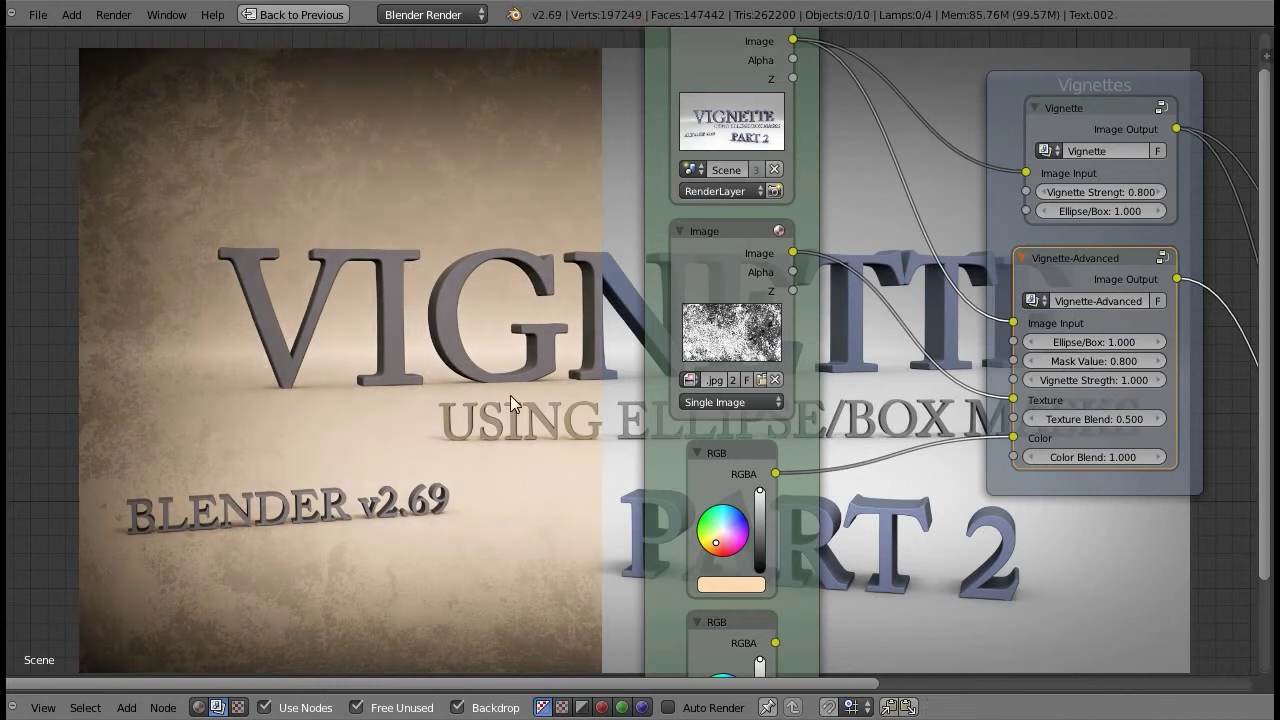
Step: Open the Vignette-Advanced group for editing and link the Soft Light node's output to the Viewer
{"action": "middle_click_drag", "start_coordinate": [1020, 520], "coordinate": [590, 502]}
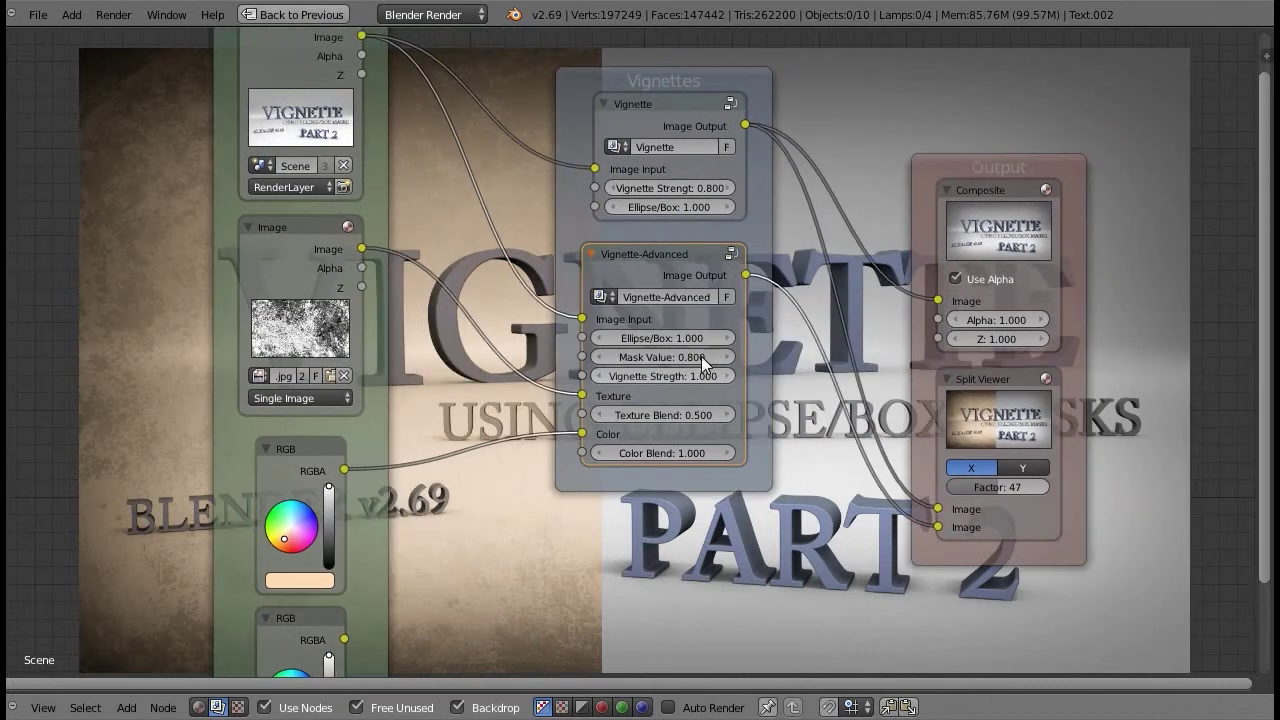
{"action": "key", "text": "Tab"}
{"action": "scroll", "coordinate": [794, 468], "scroll_direction": "down", "scroll_amount": 4}
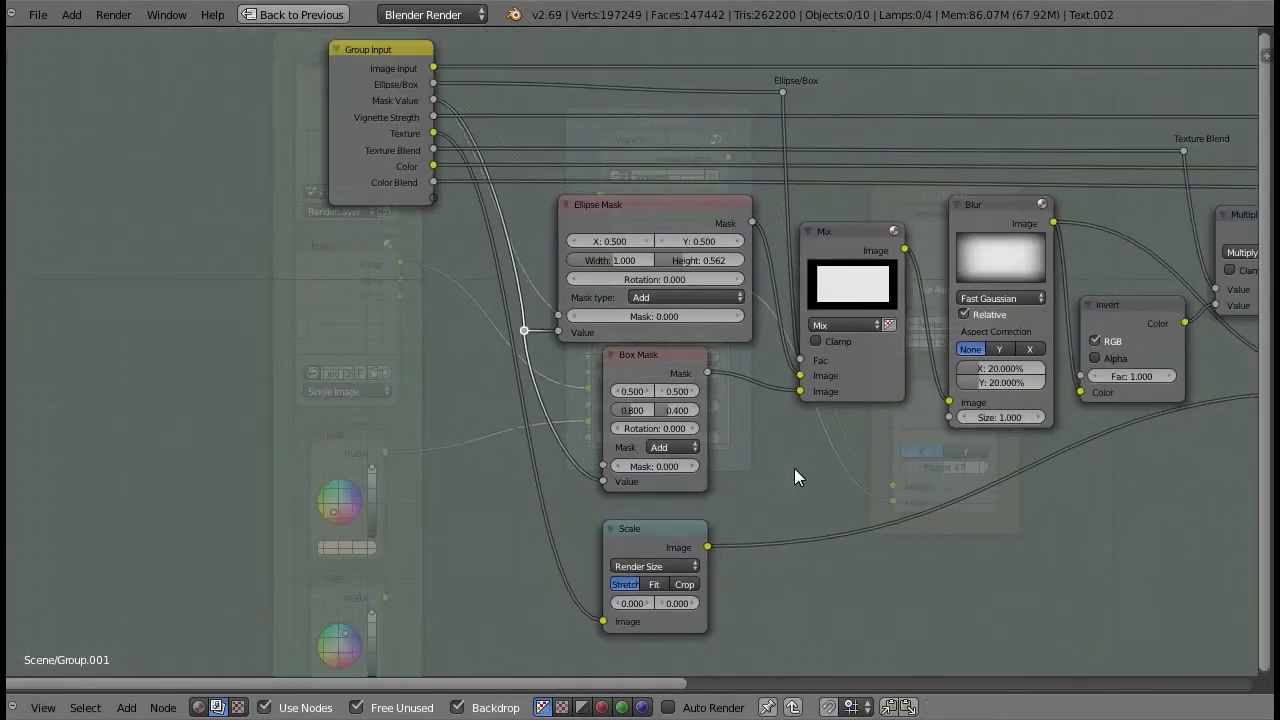
{"action": "scroll", "coordinate": [812, 477], "scroll_direction": "up", "scroll_amount": 3}
{"action": "scroll", "coordinate": [816, 479], "scroll_direction": "down", "scroll_amount": 4}
{"action": "scroll", "coordinate": [820, 476], "scroll_direction": "down", "scroll_amount": 4}
{"action": "middle_click_drag", "start_coordinate": [824, 447], "coordinate": [473, 467]}
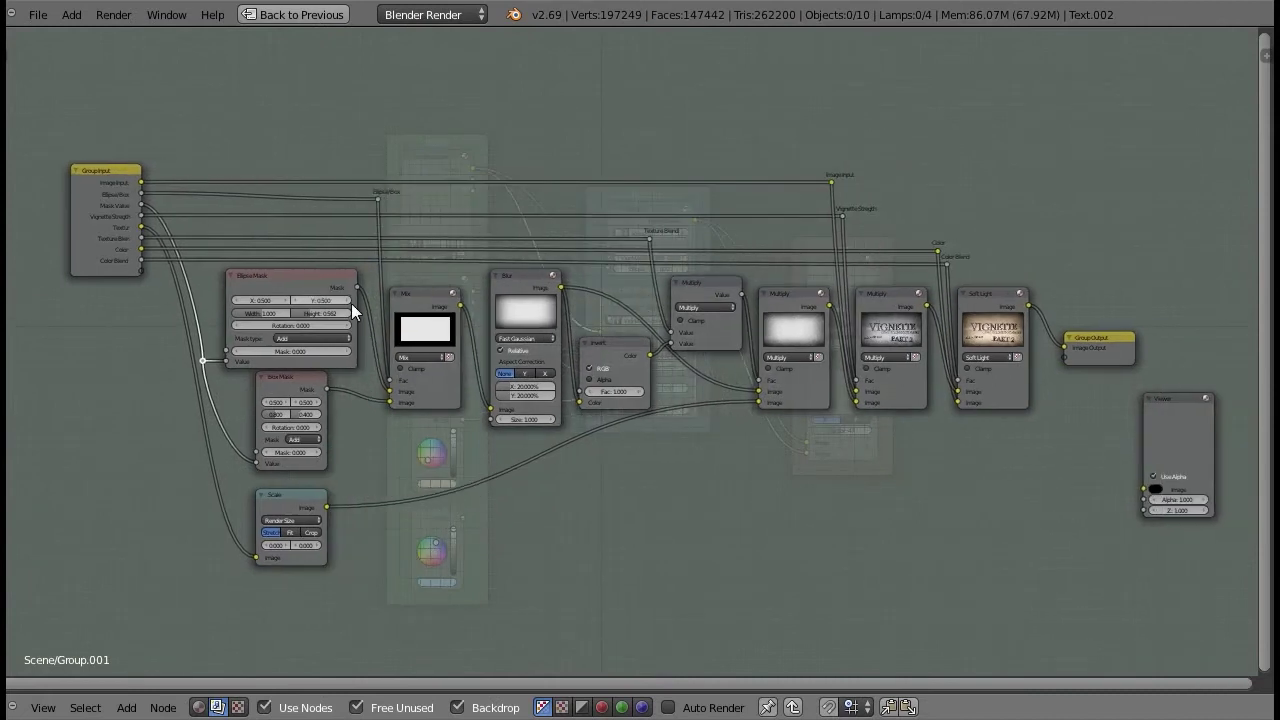
{"action": "left_click", "coordinate": [1193, 441]}
{"action": "left_click", "coordinate": [997, 299], "text": "ctrl+shift"}
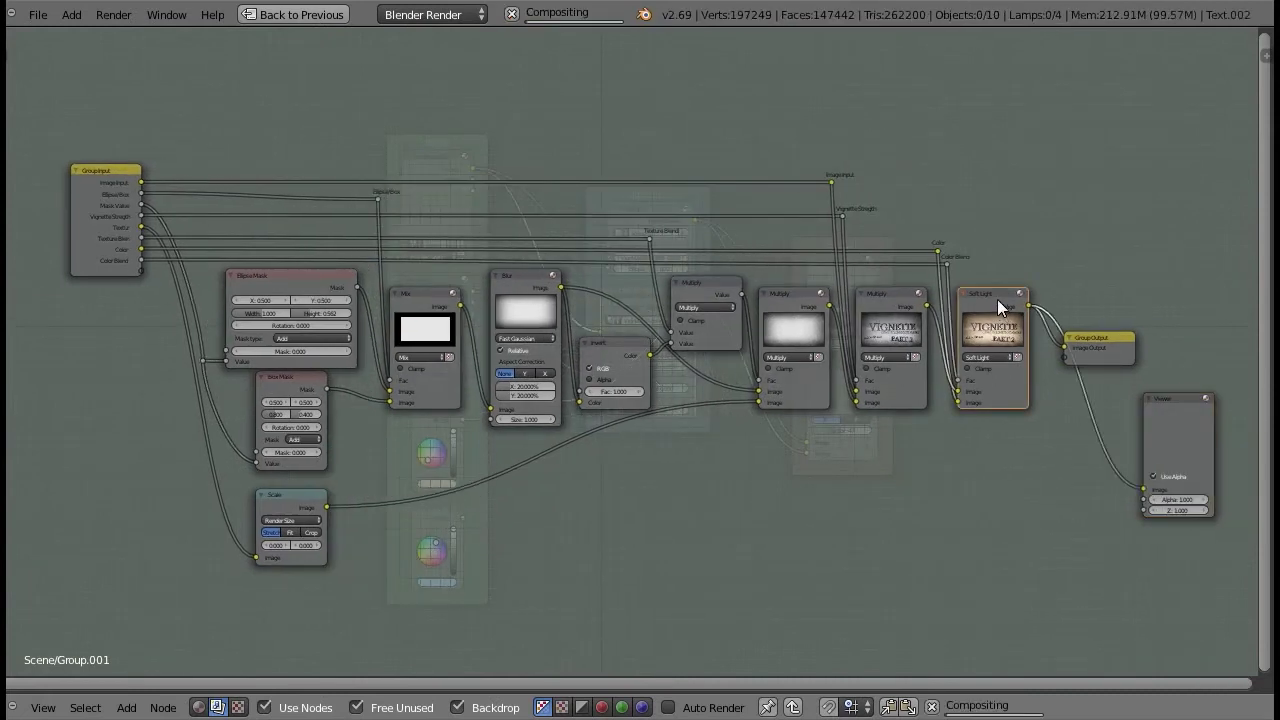
Step: Preview the Ellipse Mask's output in the Viewer and disconnect the link from its Value input
{"action": "scroll", "coordinate": [384, 494], "scroll_direction": "up", "scroll_amount": 5}
{"action": "middle_click_drag", "start_coordinate": [476, 418], "coordinate": [850, 459]}
{"action": "scroll", "coordinate": [840, 444], "scroll_direction": "up", "scroll_amount": 1}
{"action": "left_click", "coordinate": [728, 234], "text": "ctrl+shift"}
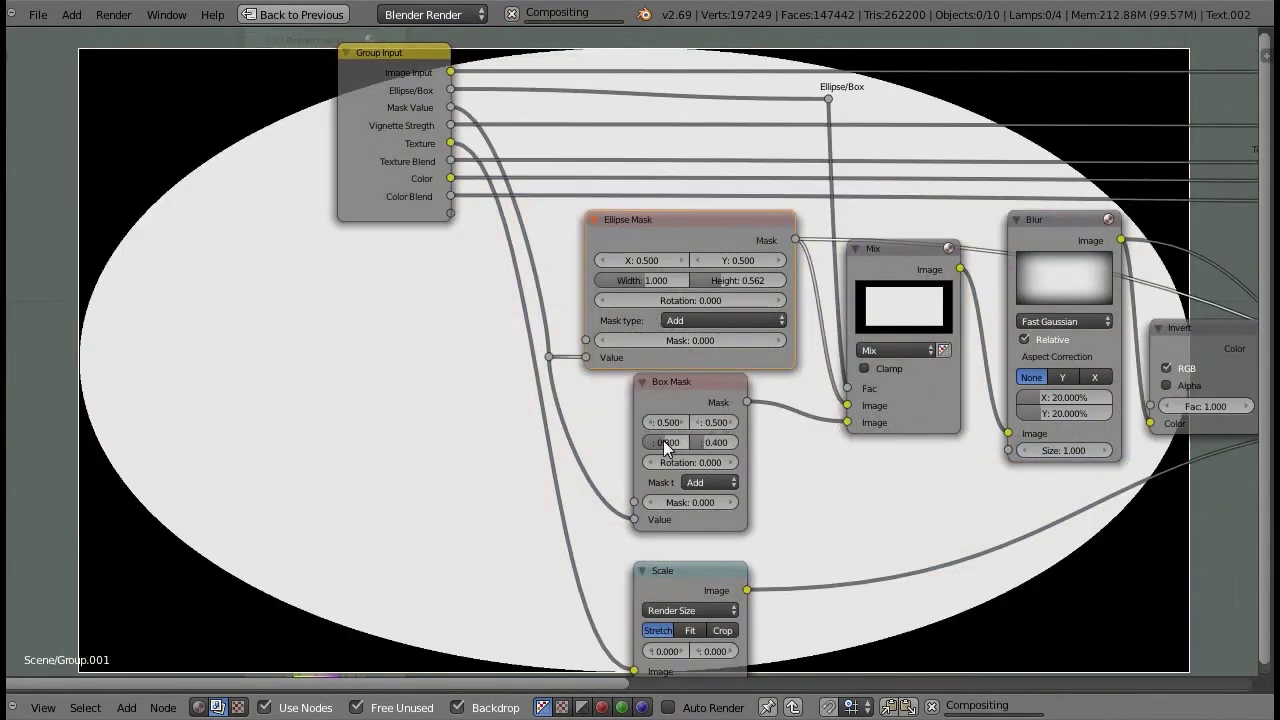
{"action": "scroll", "coordinate": [575, 328], "scroll_direction": "up", "scroll_amount": 2}
{"action": "left_click_drag", "start_coordinate": [569, 358], "coordinate": [650, 379]}
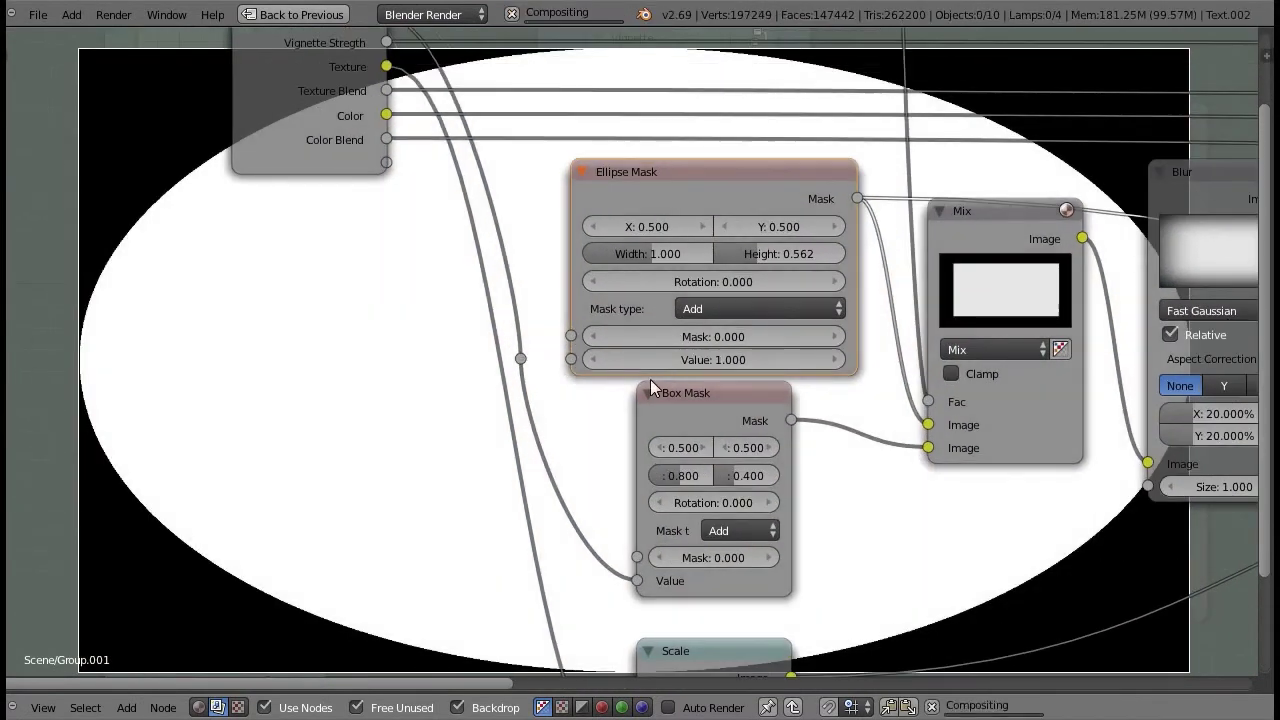
Step: Try Value settings of 0, 5 and 0.5 on the Ellipse Mask node
{"action": "left_click", "coordinate": [719, 357]}
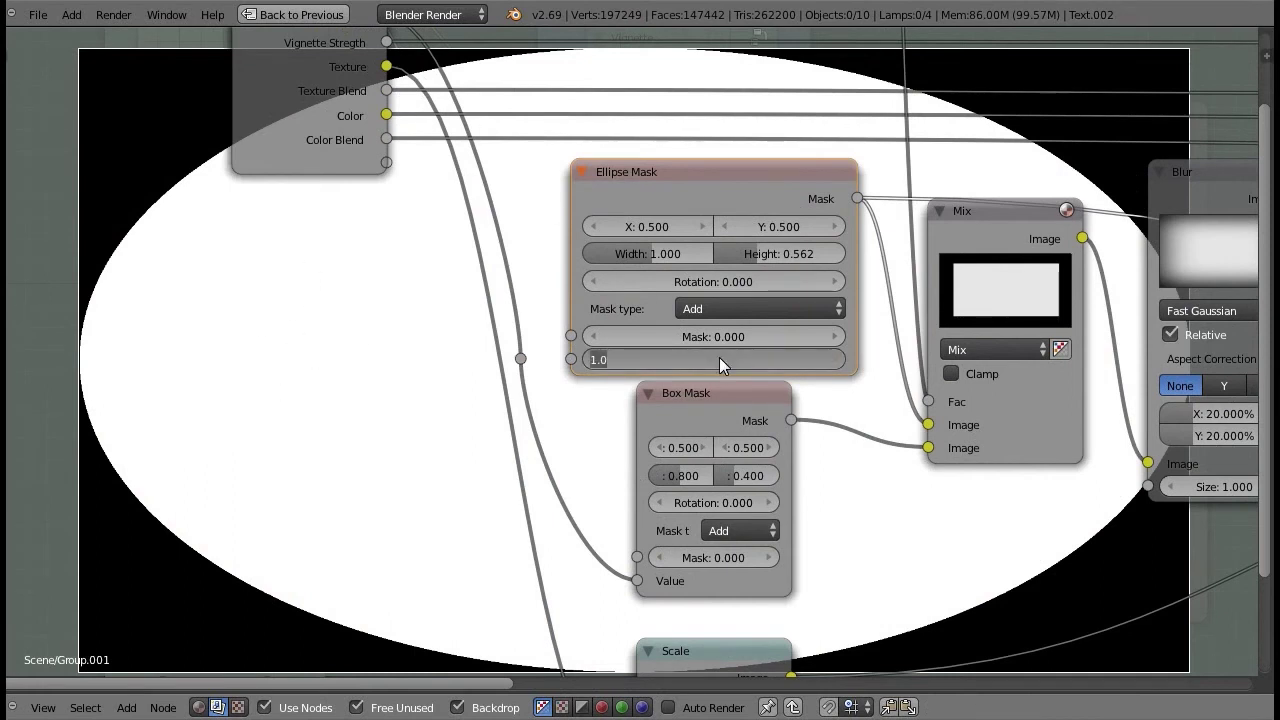
{"action": "type", "text": "0"}
{"action": "key", "text": "Return"}
{"action": "left_click", "coordinate": [719, 358]}
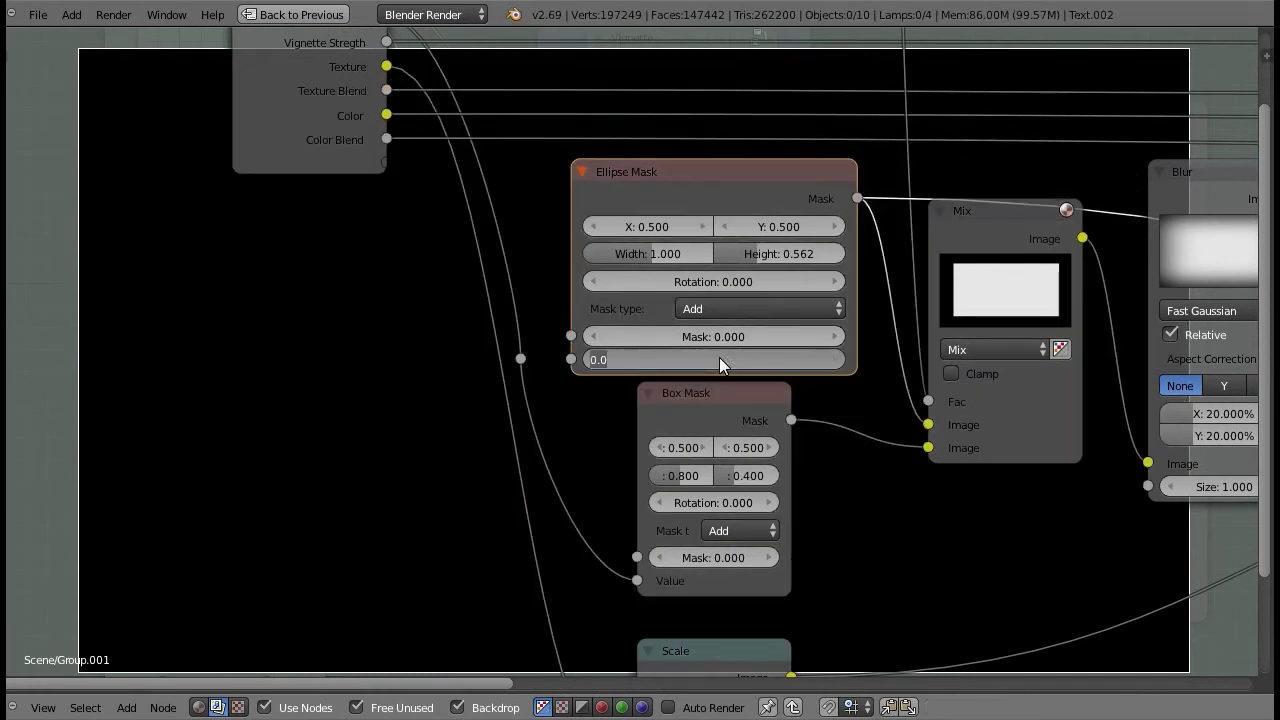
{"action": "type", "text": "5"}
{"action": "key", "text": "Return"}
{"action": "left_click", "coordinate": [719, 357]}
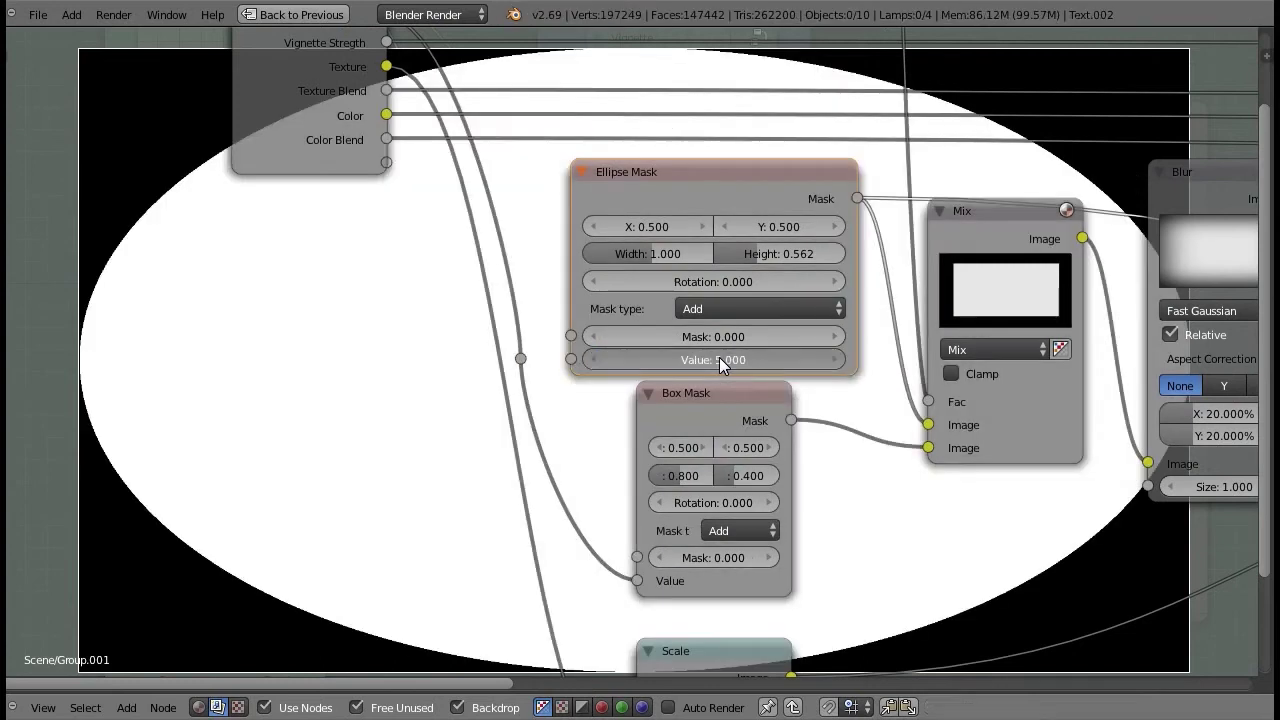
{"action": "type", "text": ".5"}
{"action": "key", "text": "Return"}
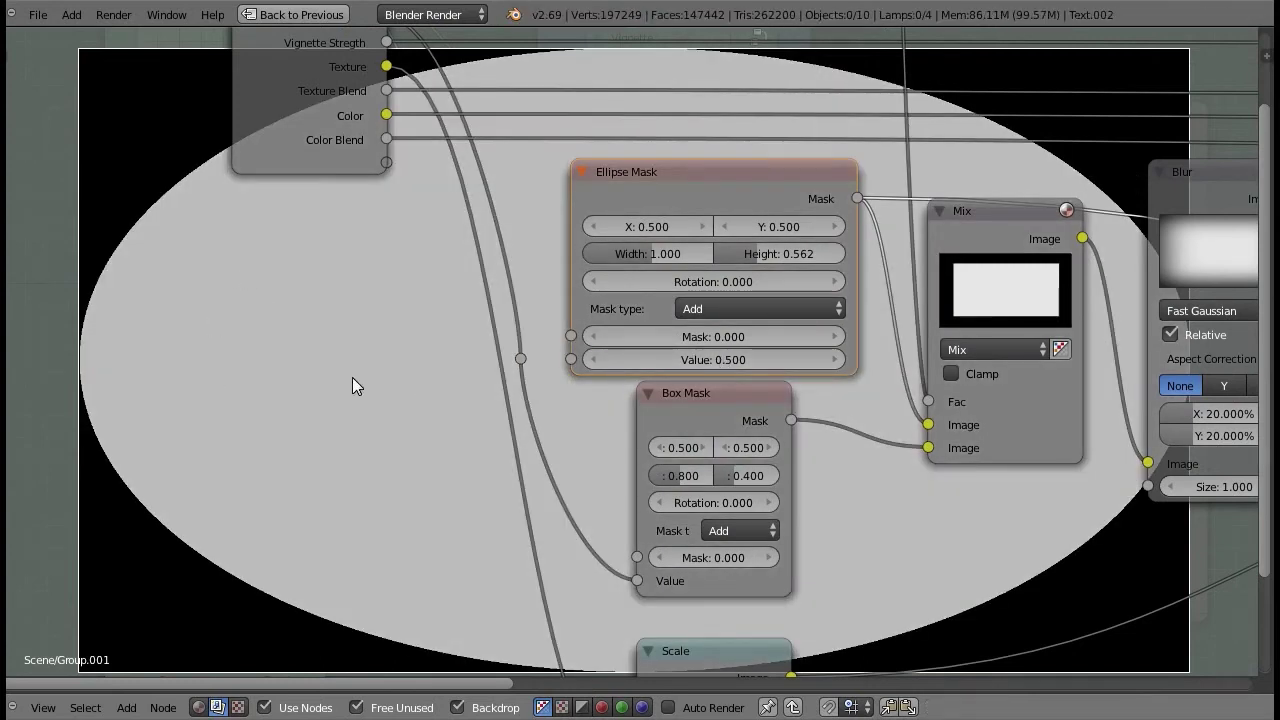
Step: Reconnect the Mask Value link to the Ellipse Mask's Value input and preview the Soft Light node's output again
{"action": "scroll", "coordinate": [428, 371], "scroll_direction": "down", "scroll_amount": 3}
{"action": "left_click_drag", "start_coordinate": [599, 356], "coordinate": [575, 353]}
{"action": "scroll", "coordinate": [601, 356], "scroll_direction": "down", "scroll_amount": 1}
{"action": "scroll", "coordinate": [605, 385], "scroll_direction": "down", "scroll_amount": 4}
{"action": "middle_click_drag", "start_coordinate": [960, 451], "coordinate": [674, 452]}
{"action": "left_click", "coordinate": [892, 317], "text": "ctrl+shift"}
{"action": "scroll", "coordinate": [461, 471], "scroll_direction": "up", "scroll_amount": 5}
{"action": "middle_click_drag", "start_coordinate": [288, 468], "coordinate": [743, 468]}
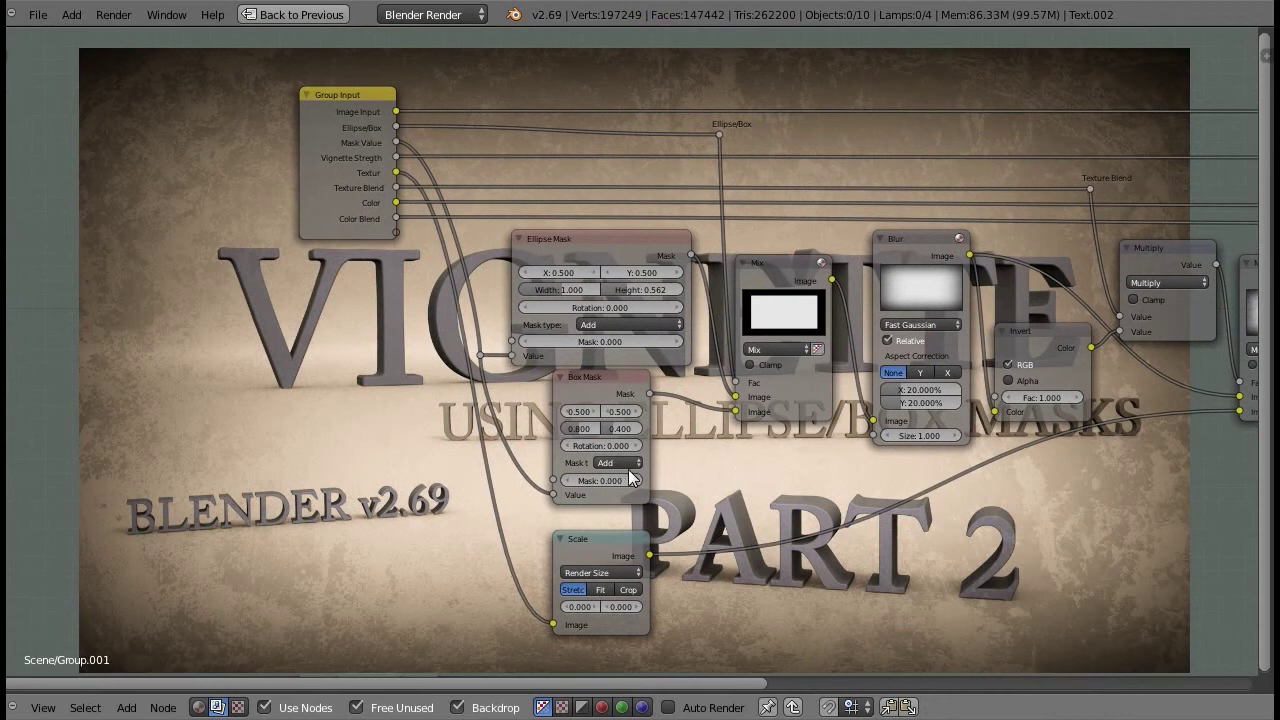
Step: Set the Box Mask's width to 0.99
{"action": "scroll", "coordinate": [706, 475], "scroll_direction": "up", "scroll_amount": 9}
{"action": "middle_click_drag", "start_coordinate": [718, 515], "coordinate": [871, 413]}
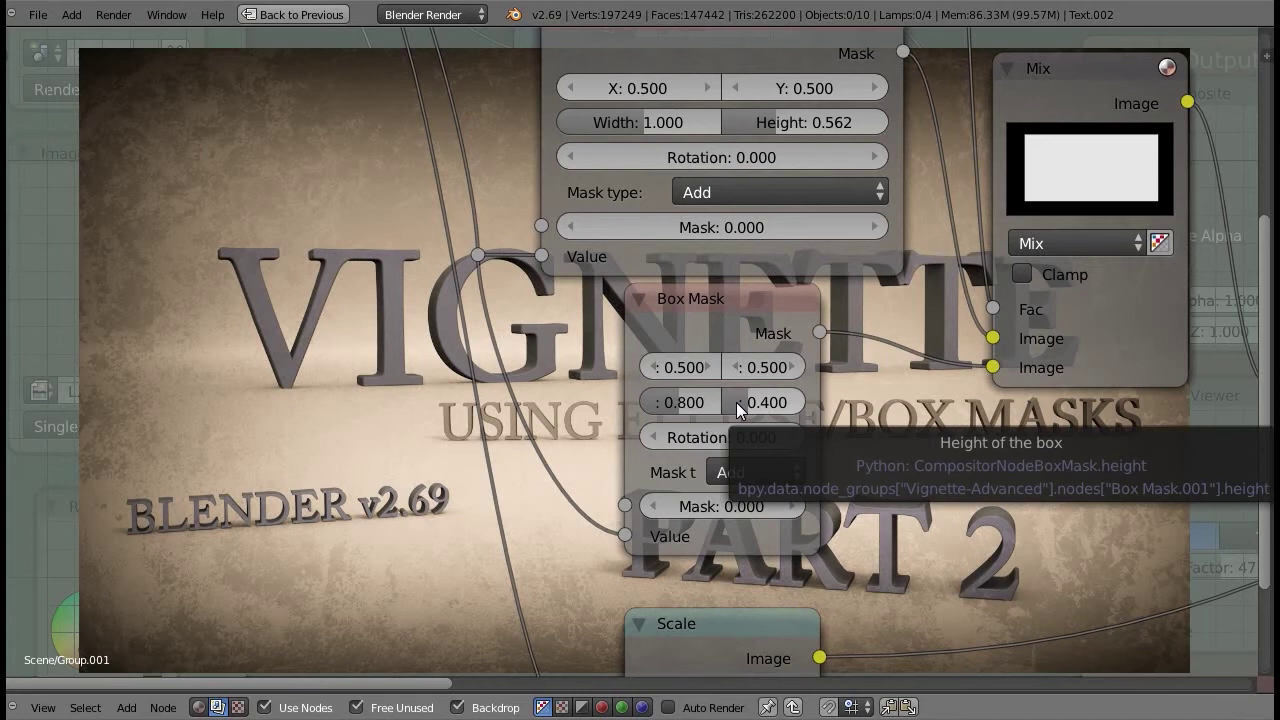
{"action": "middle_click_drag", "start_coordinate": [954, 389], "coordinate": [666, 489]}
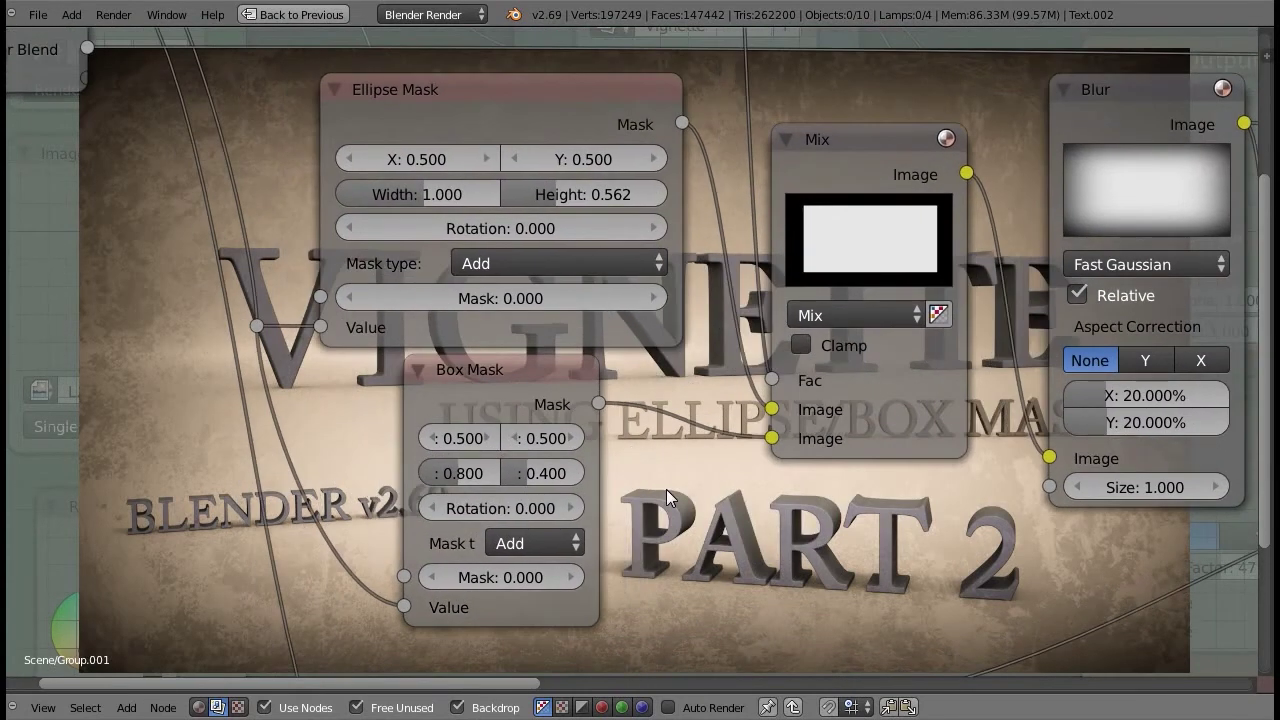
{"action": "left_click", "coordinate": [486, 474]}
{"action": "type", "text": ".99"}
{"action": "key", "text": "Return"}
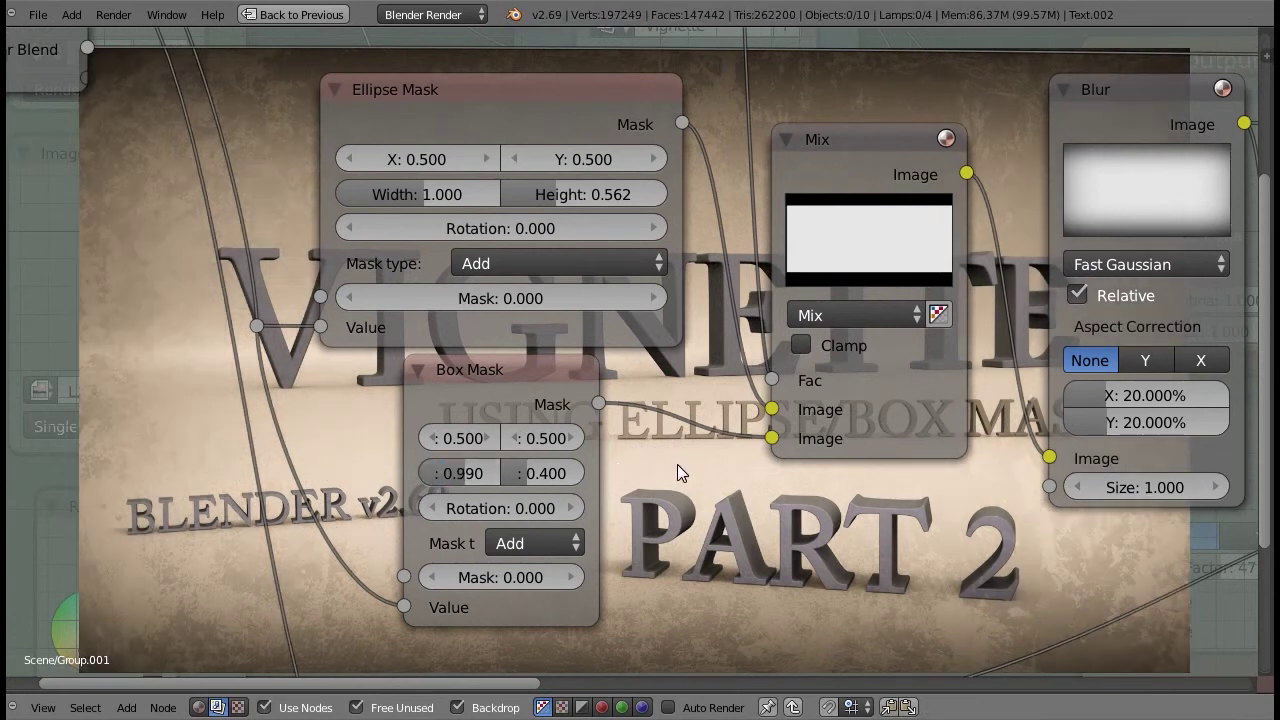
Step: Preview the Blur node's output in the Viewer to examine the blurred box mask
{"action": "scroll", "coordinate": [845, 455], "scroll_direction": "down", "scroll_amount": 1}
{"action": "middle_click_drag", "start_coordinate": [826, 474], "coordinate": [697, 488]}
{"action": "scroll", "coordinate": [880, 464], "scroll_direction": "down", "scroll_amount": 1}
{"action": "scroll", "coordinate": [930, 400], "scroll_direction": "up", "scroll_amount": 3}
{"action": "left_click", "coordinate": [1052, 107], "text": "ctrl+shift"}
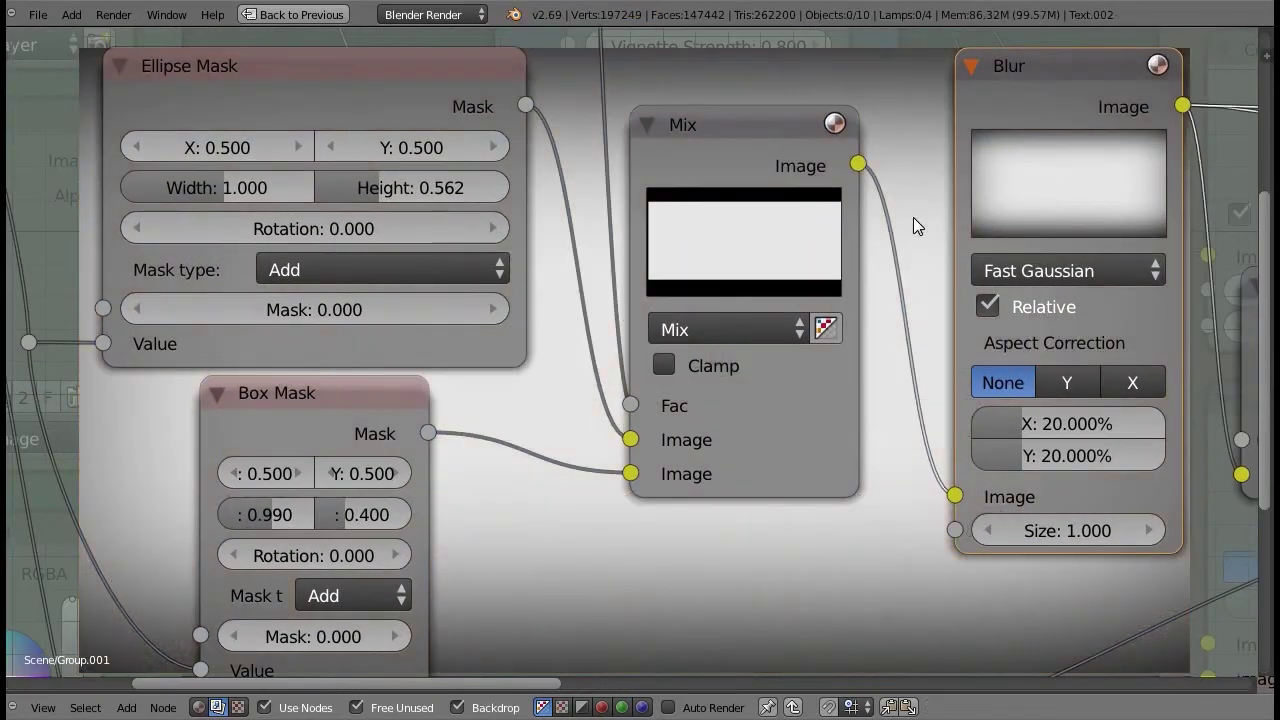
Step: Set the Box Mask's width to 1
{"action": "middle_click_drag", "start_coordinate": [751, 476], "coordinate": [829, 418]}
{"action": "left_click", "coordinate": [396, 364]}
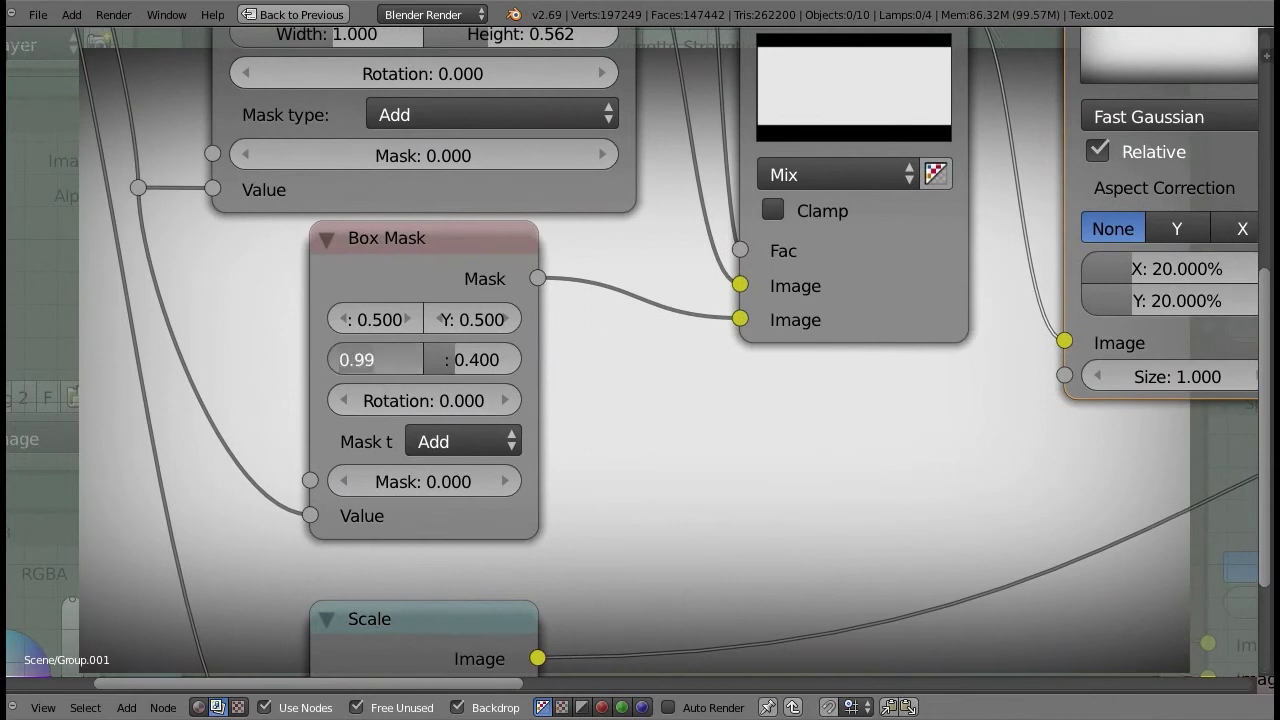
{"action": "type", "text": "1"}
{"action": "key", "text": "Return"}
{"action": "scroll", "coordinate": [423, 366], "scroll_direction": "down", "scroll_amount": 2}
{"action": "middle_click_drag", "start_coordinate": [808, 494], "coordinate": [818, 368]}
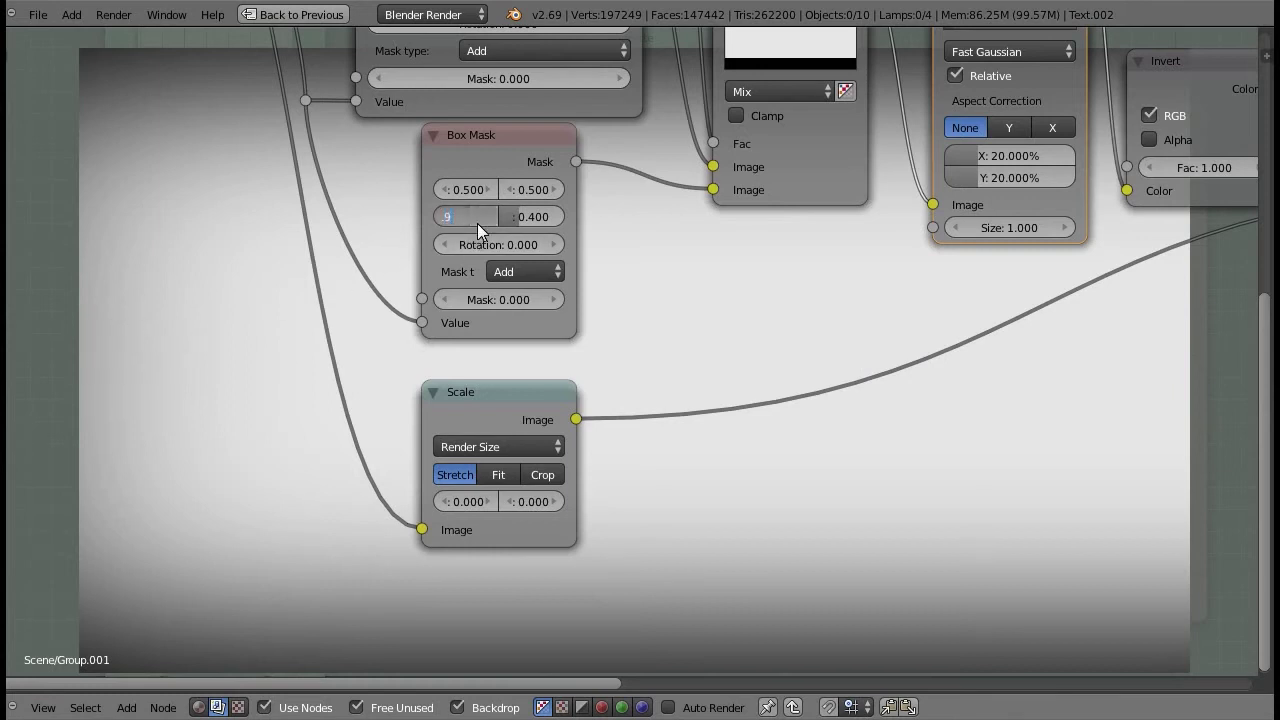
Step: Set the Box Mask's width to 0.99 and its height to 0.35
{"action": "type", "text": "0.99"}
{"action": "key", "text": "Return"}
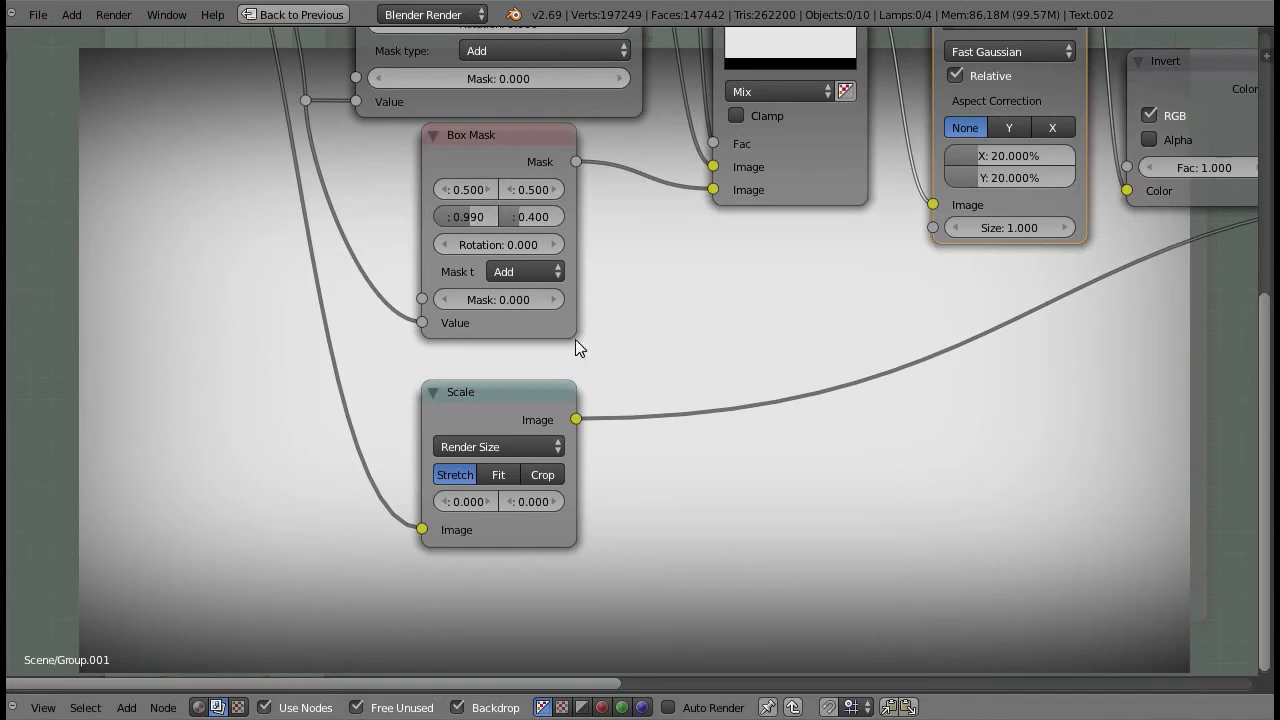
{"action": "middle_click_drag", "start_coordinate": [801, 378], "coordinate": [695, 619]}
{"action": "scroll", "coordinate": [547, 531], "scroll_direction": "up", "scroll_amount": 2}
{"action": "scroll", "coordinate": [547, 531], "scroll_direction": "down", "scroll_amount": 2}
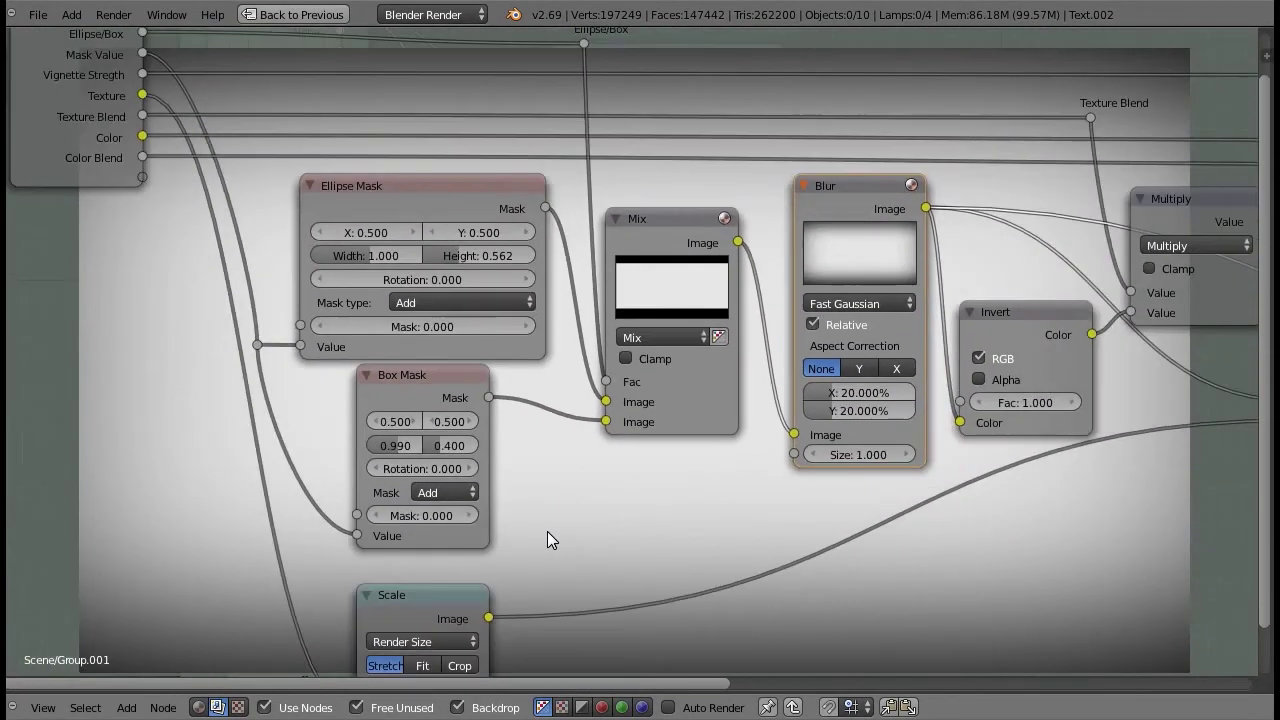
{"action": "scroll", "coordinate": [444, 515], "scroll_direction": "up", "scroll_amount": 2}
{"action": "middle_click_drag", "start_coordinate": [444, 515], "coordinate": [757, 420]}
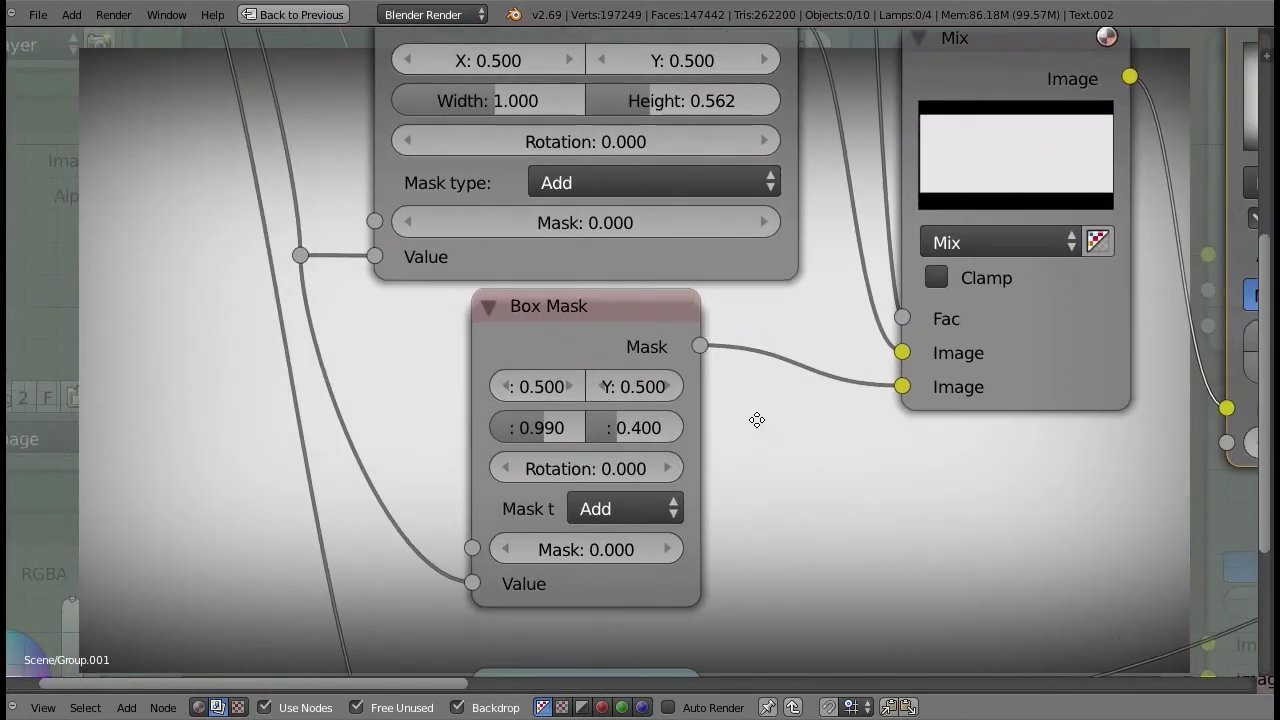
{"action": "scroll", "coordinate": [757, 420], "scroll_direction": "down", "scroll_amount": 2}
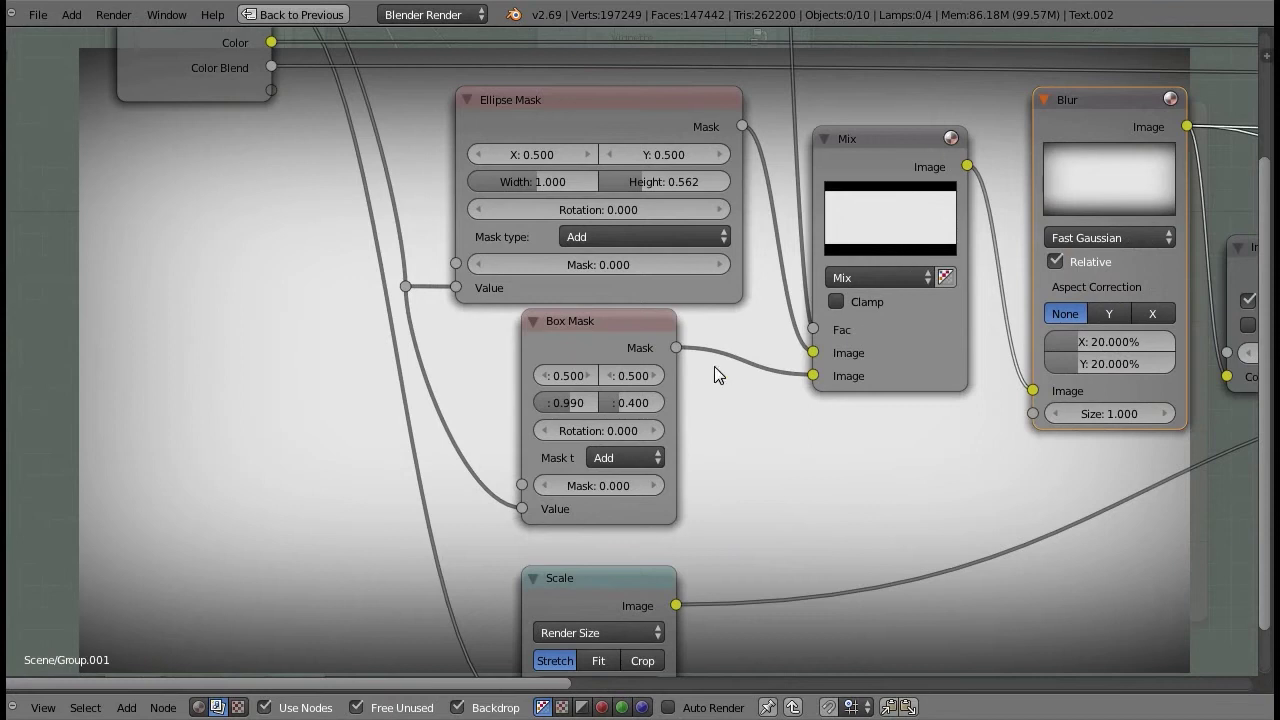
{"action": "left_click", "coordinate": [639, 400]}
{"action": "type", "text": ".35"}
{"action": "key", "text": "Return"}
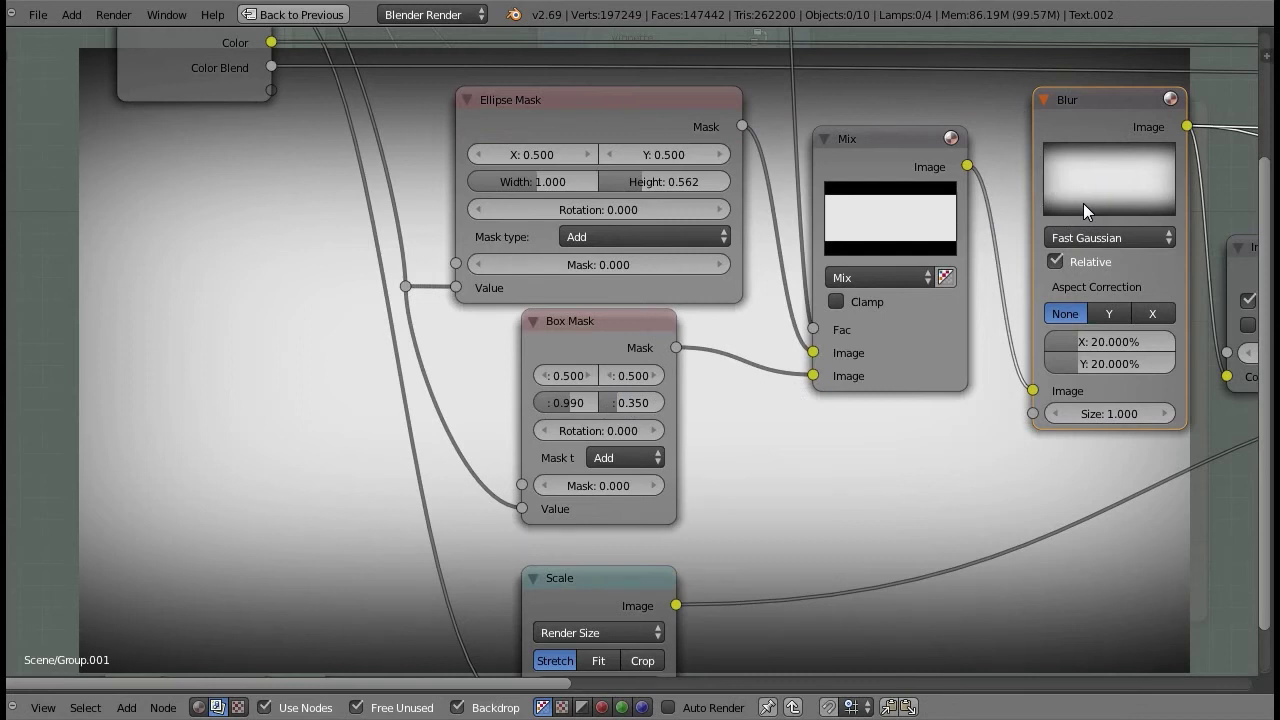
Step: Preview the Soft Light node's output in the Viewer to check the full vignette composite
{"action": "scroll", "coordinate": [740, 455], "scroll_direction": "up", "scroll_amount": 1}
{"action": "scroll", "coordinate": [741, 455], "scroll_direction": "down", "scroll_amount": 1}
{"action": "scroll", "coordinate": [732, 388], "scroll_direction": "down", "scroll_amount": 12}
{"action": "middle_click_drag", "start_coordinate": [1142, 308], "coordinate": [876, 290]}
{"action": "left_click", "coordinate": [874, 288], "text": "ctrl+shift"}
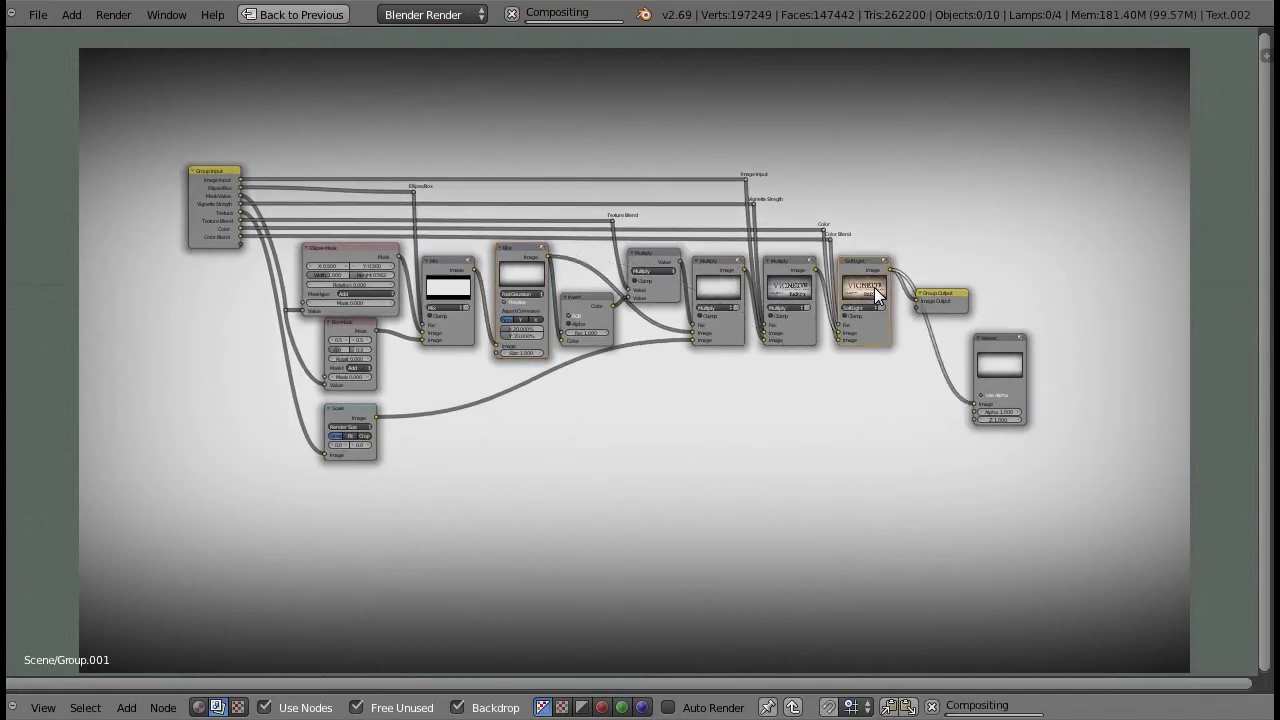
Step: Try a Box Mask height of 0.4 for comparison and restore it to 0.35
{"action": "scroll", "coordinate": [654, 432], "scroll_direction": "up", "scroll_amount": 5}
{"action": "middle_click_drag", "start_coordinate": [466, 435], "coordinate": [844, 428]}
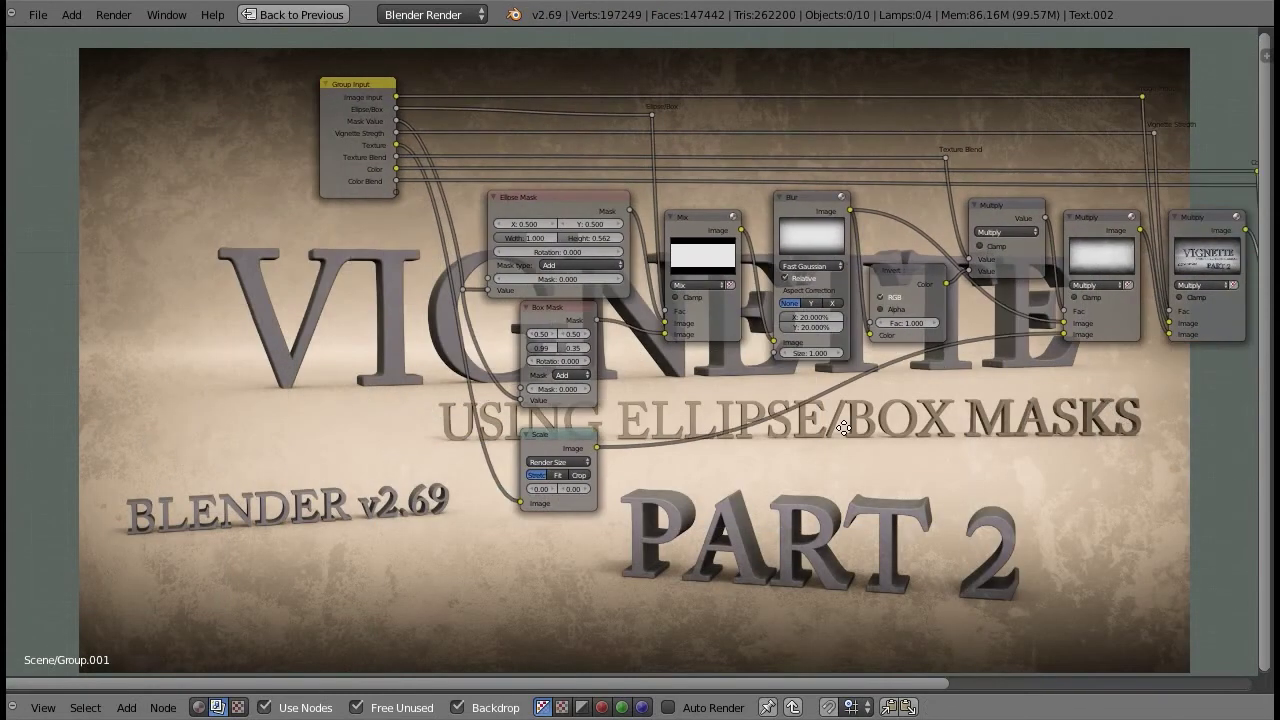
{"action": "scroll", "coordinate": [603, 430], "scroll_direction": "up", "scroll_amount": 3}
{"action": "middle_click_drag", "start_coordinate": [603, 430], "coordinate": [843, 388]}
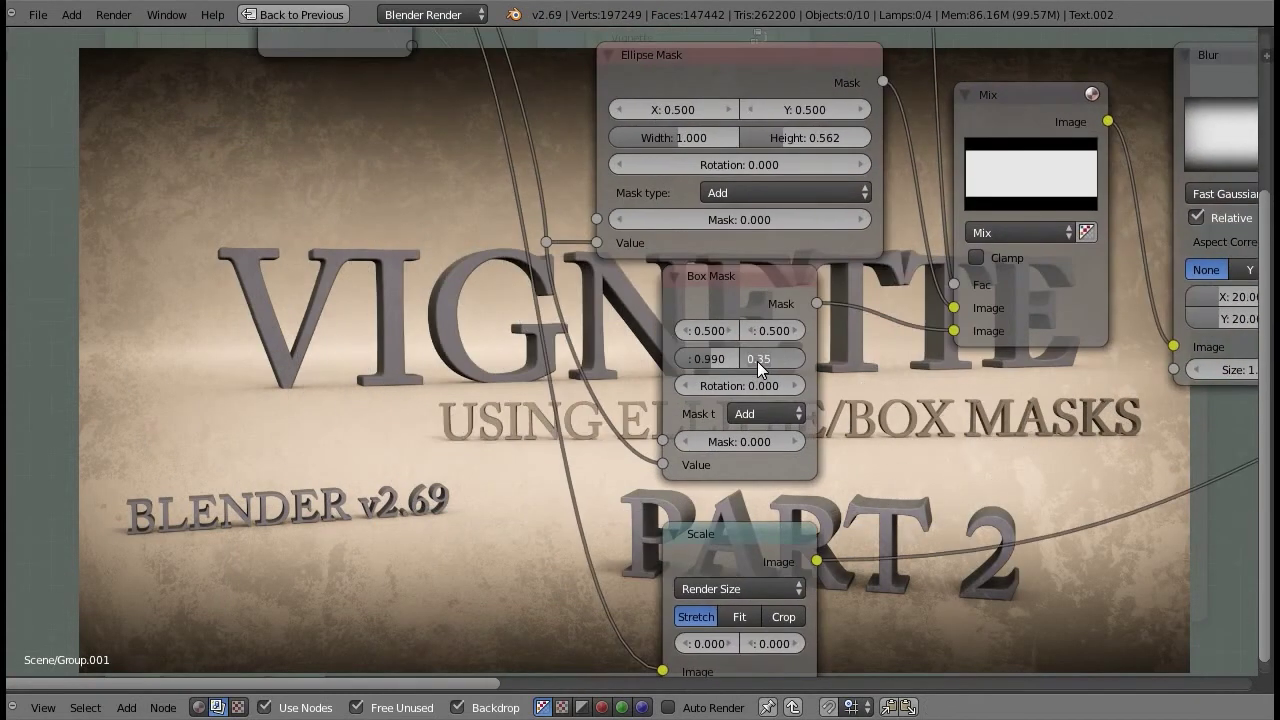
{"action": "type", "text": ".4"}
{"action": "key", "text": "Return"}
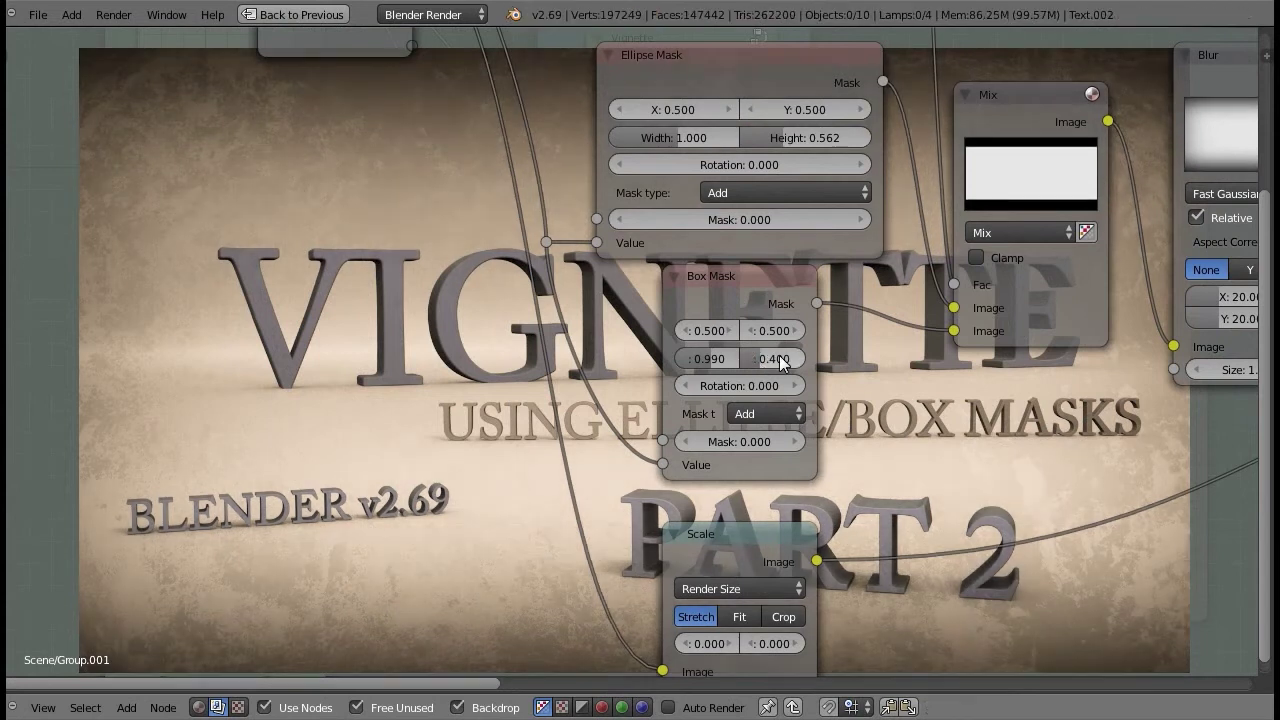
{"action": "type", "text": "0.35"}
{"action": "key", "text": "Return"}
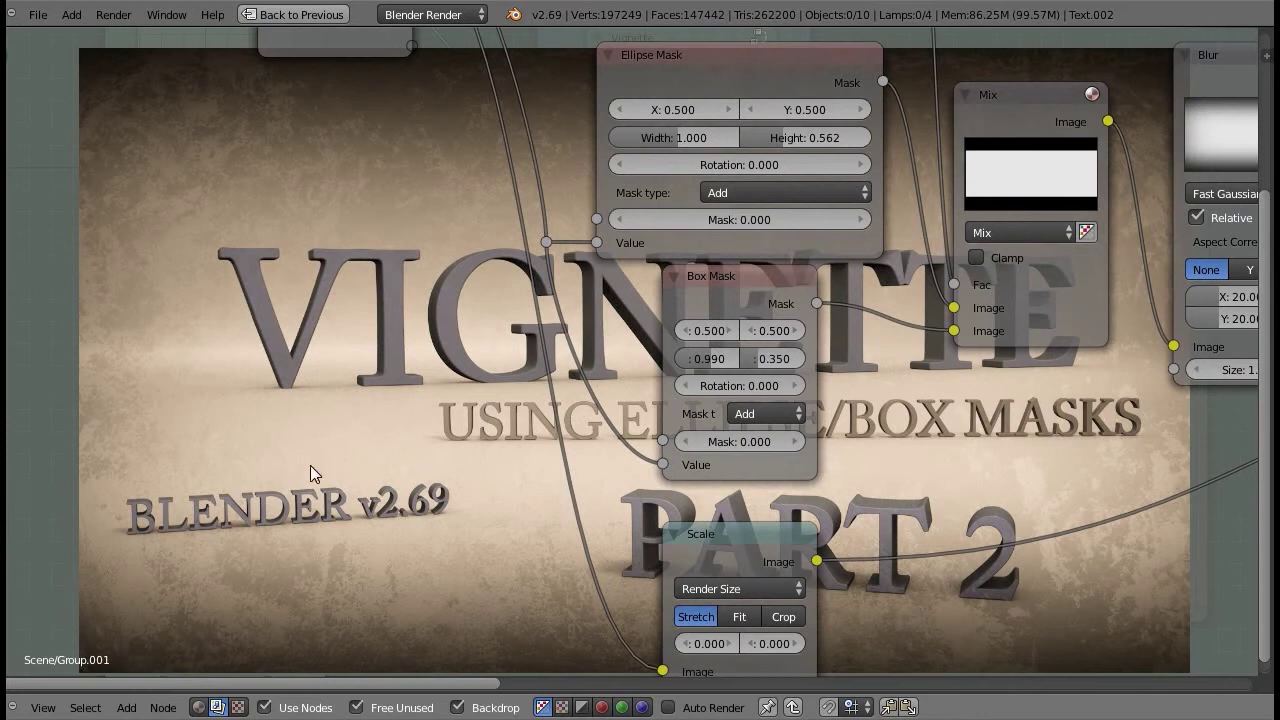
Step: Set the Box Mask's Y position to 0.51
{"action": "middle_click_drag", "start_coordinate": [708, 342], "coordinate": [1177, 422]}
{"action": "left_click", "coordinate": [1040, 364]}
{"action": "type", "text": ".51"}
{"action": "key", "text": "Return"}
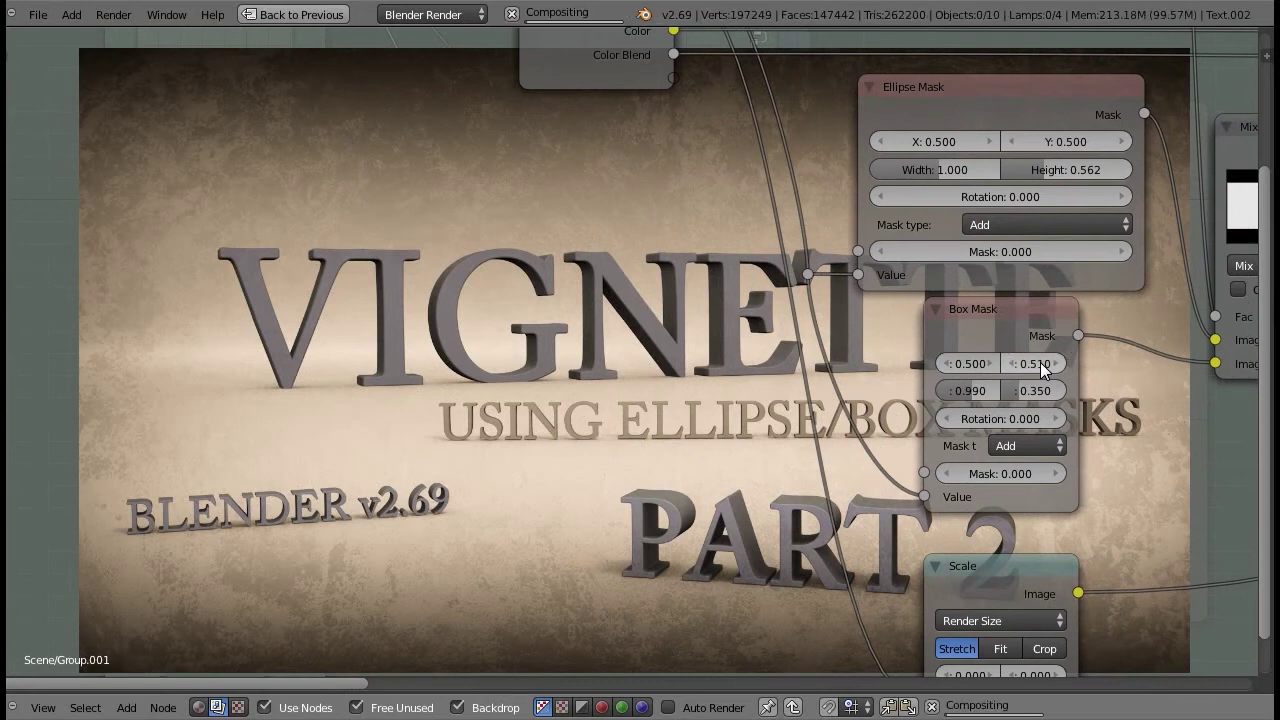
Step: Examine the group's node chain from the Group Input through the masks and Blur preview to the Soft Light node
{"action": "scroll", "coordinate": [1074, 381], "scroll_direction": "down", "scroll_amount": 2}
{"action": "middle_click_drag", "start_coordinate": [1074, 381], "coordinate": [1011, 304]}
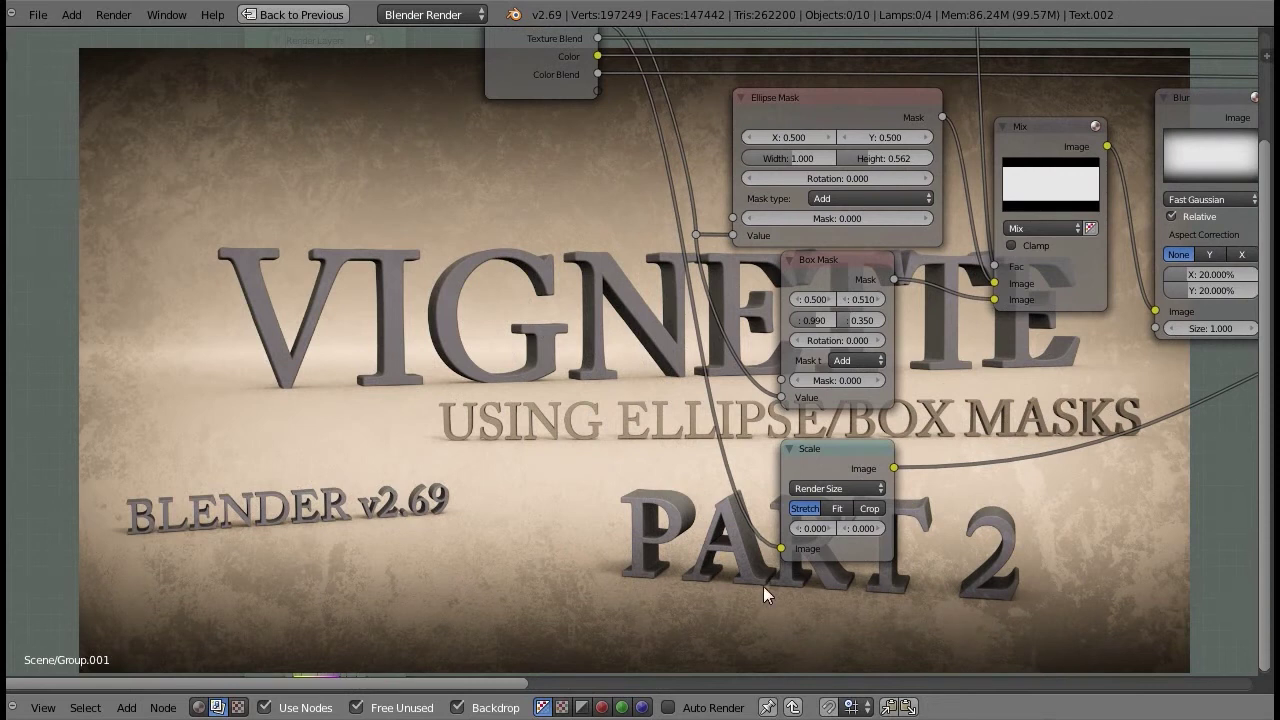
{"action": "middle_click_drag", "start_coordinate": [601, 45], "coordinate": [729, 186]}
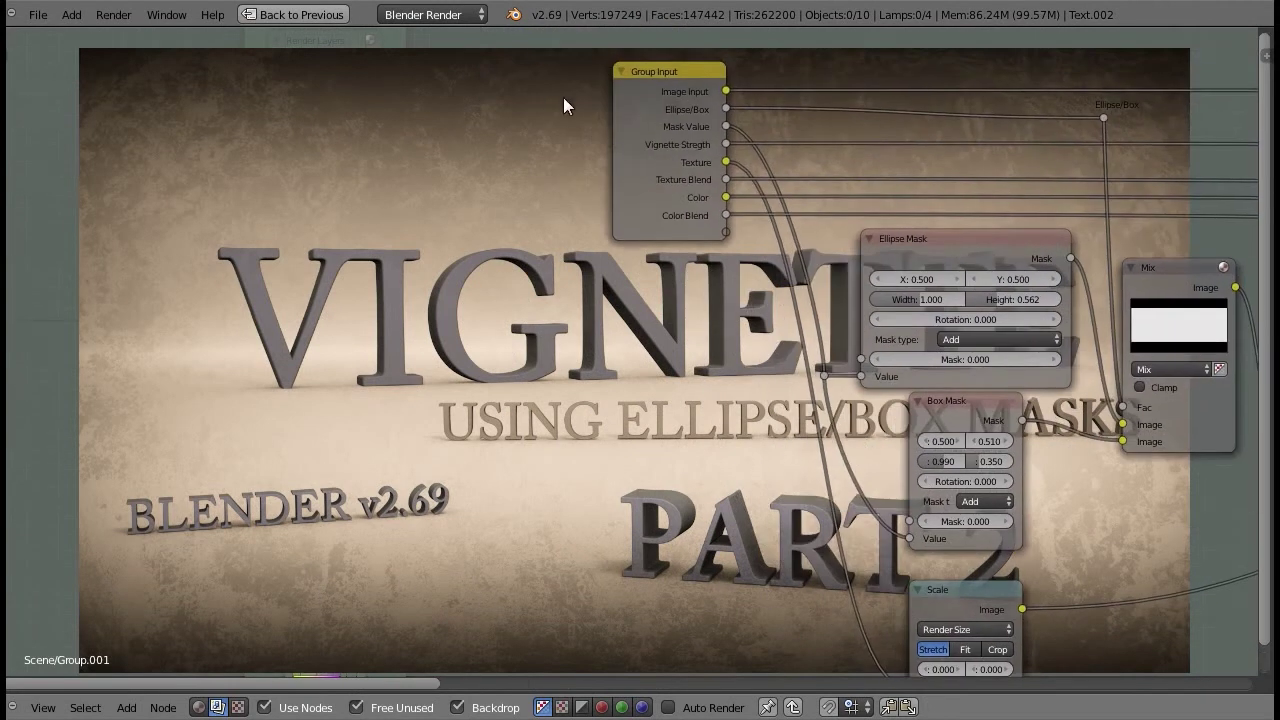
{"action": "middle_click_drag", "start_coordinate": [1057, 545], "coordinate": [538, 455]}
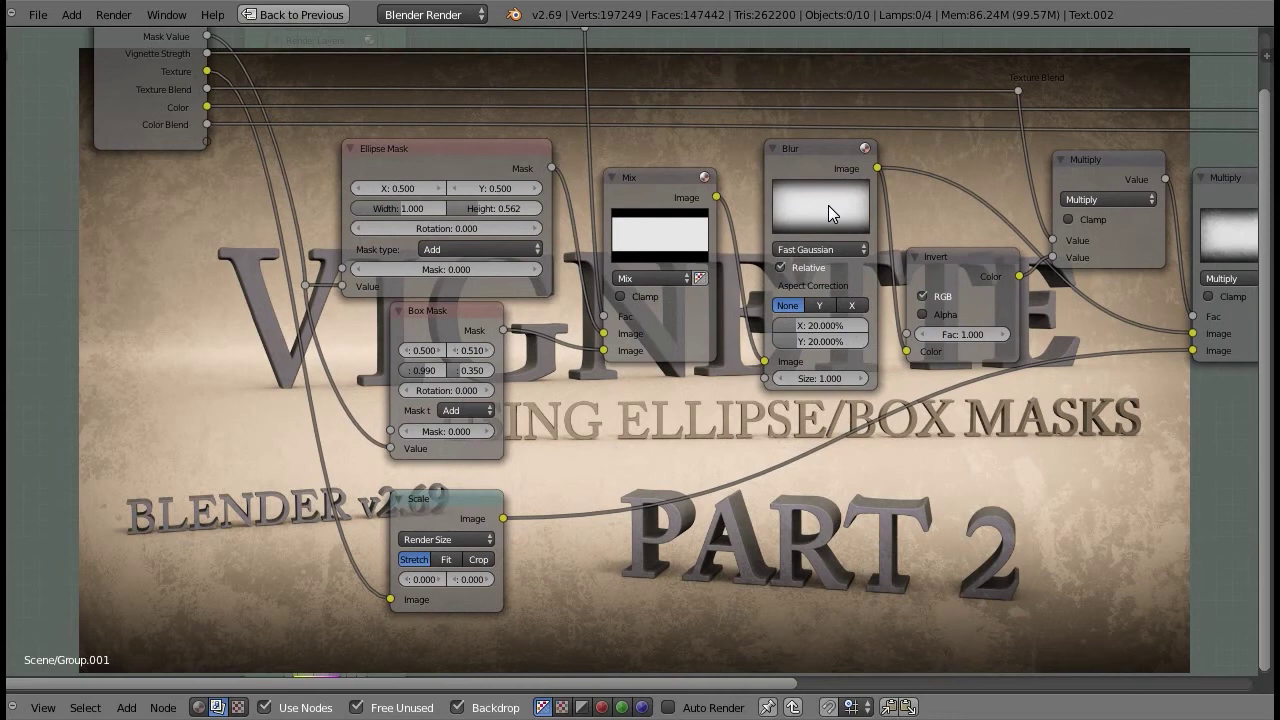
{"action": "scroll", "coordinate": [828, 205], "scroll_direction": "up", "scroll_amount": 1}
{"action": "middle_click_drag", "start_coordinate": [662, 186], "coordinate": [551, 311]}
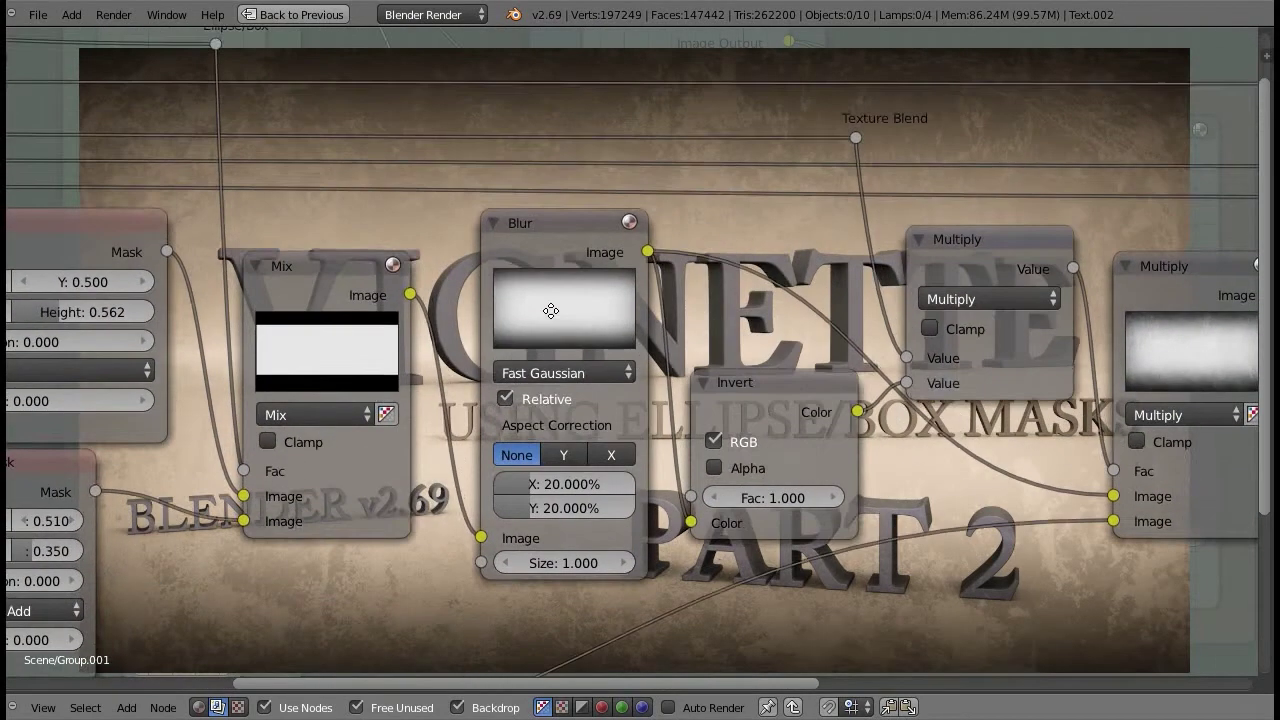
{"action": "scroll", "coordinate": [551, 312], "scroll_direction": "up", "scroll_amount": 6}
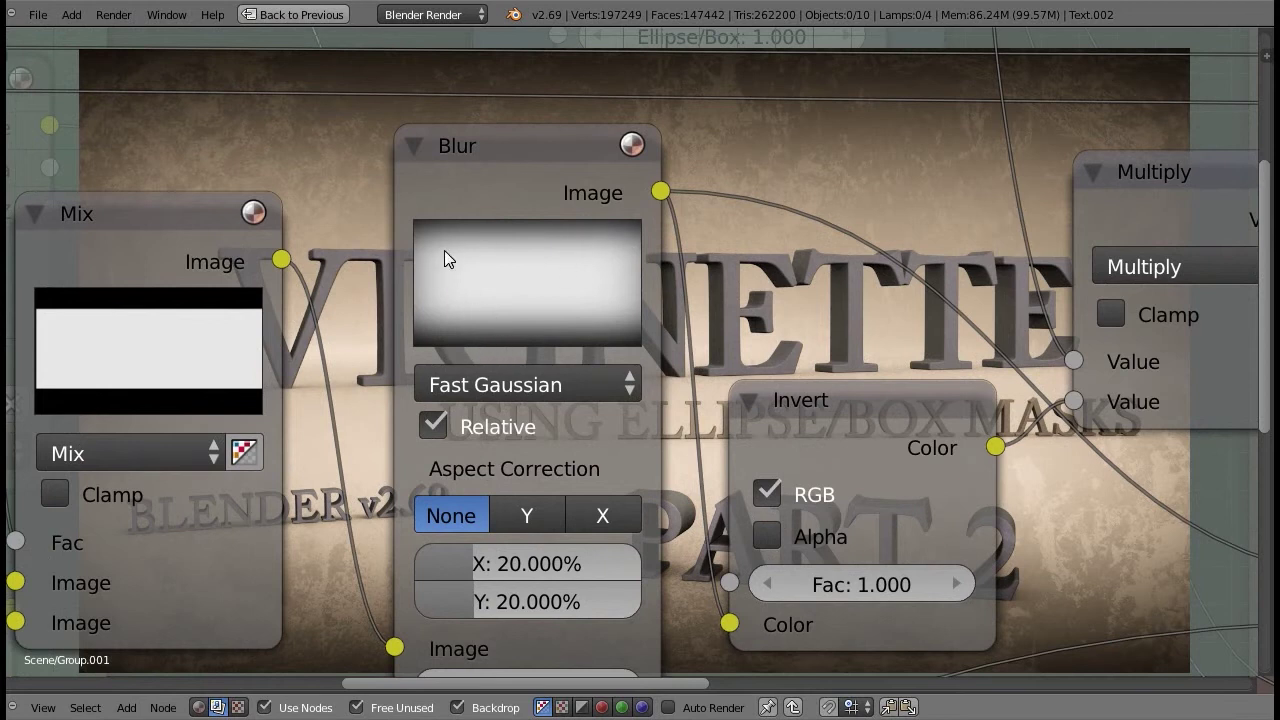
{"action": "scroll", "coordinate": [648, 407], "scroll_direction": "down", "scroll_amount": 5}
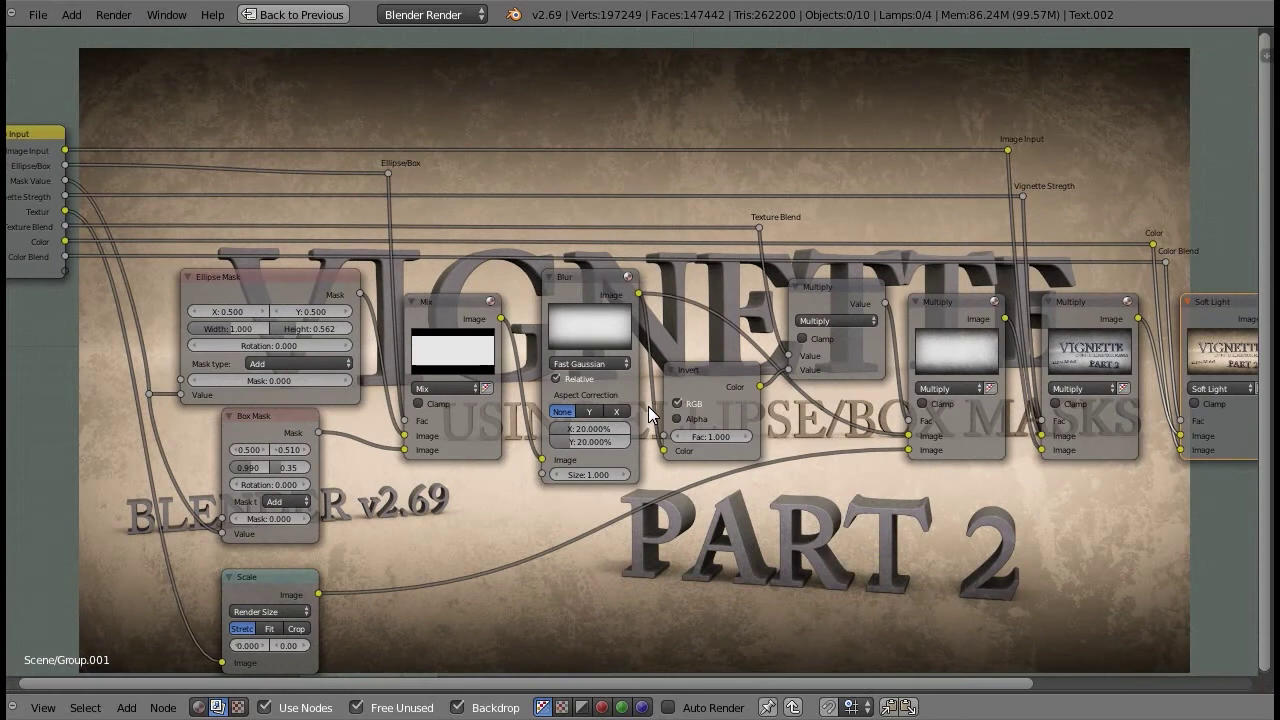
{"action": "scroll", "coordinate": [642, 400], "scroll_direction": "down", "scroll_amount": 3}
{"action": "middle_click_drag", "start_coordinate": [745, 355], "coordinate": [715, 297]}
{"action": "scroll", "coordinate": [715, 297], "scroll_direction": "down", "scroll_amount": 1}
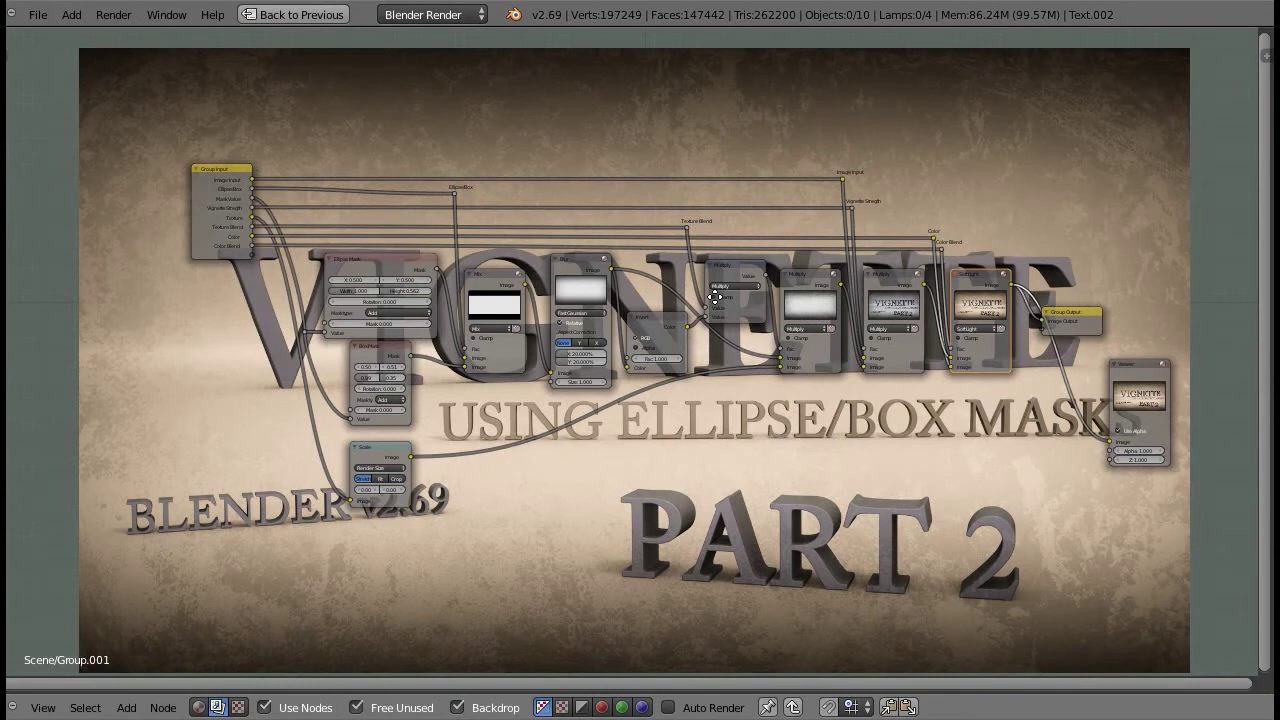
{"action": "scroll", "coordinate": [471, 345], "scroll_direction": "up", "scroll_amount": 2}
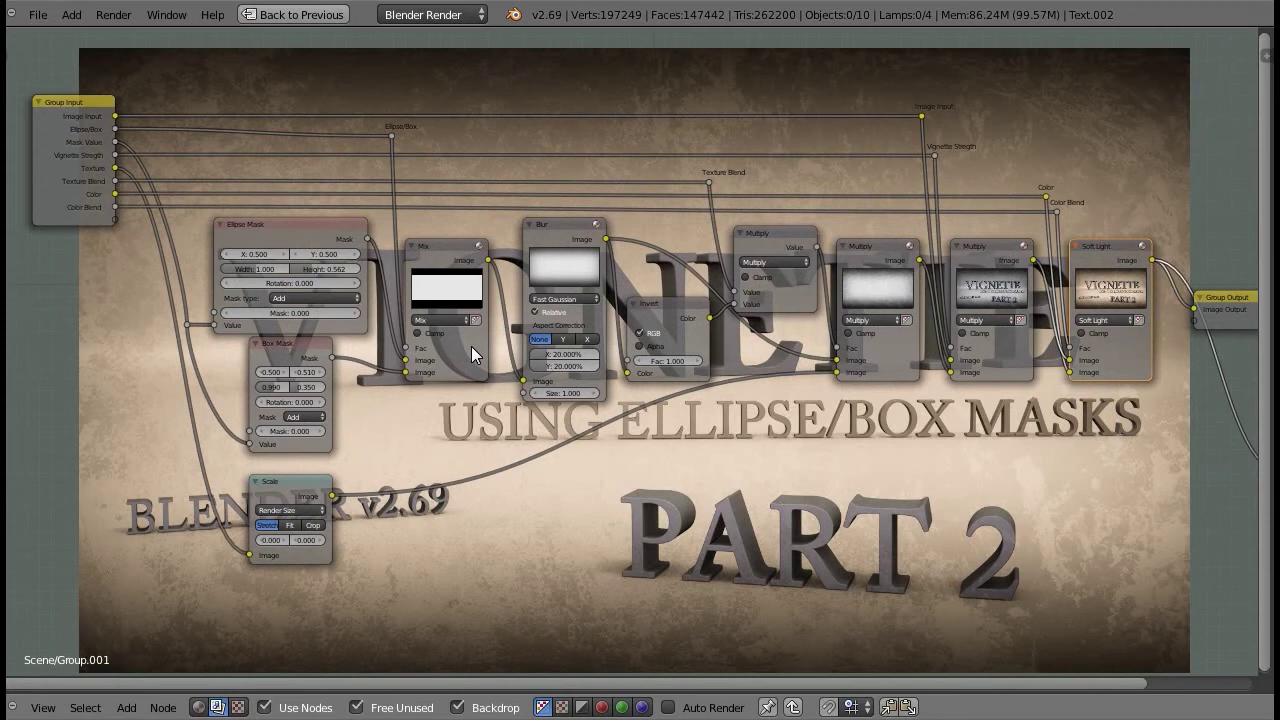
Step: Exit the vignette group and set the Split Viewer's factor to 100 to show only the advanced vignette
{"action": "key", "text": "Tab"}
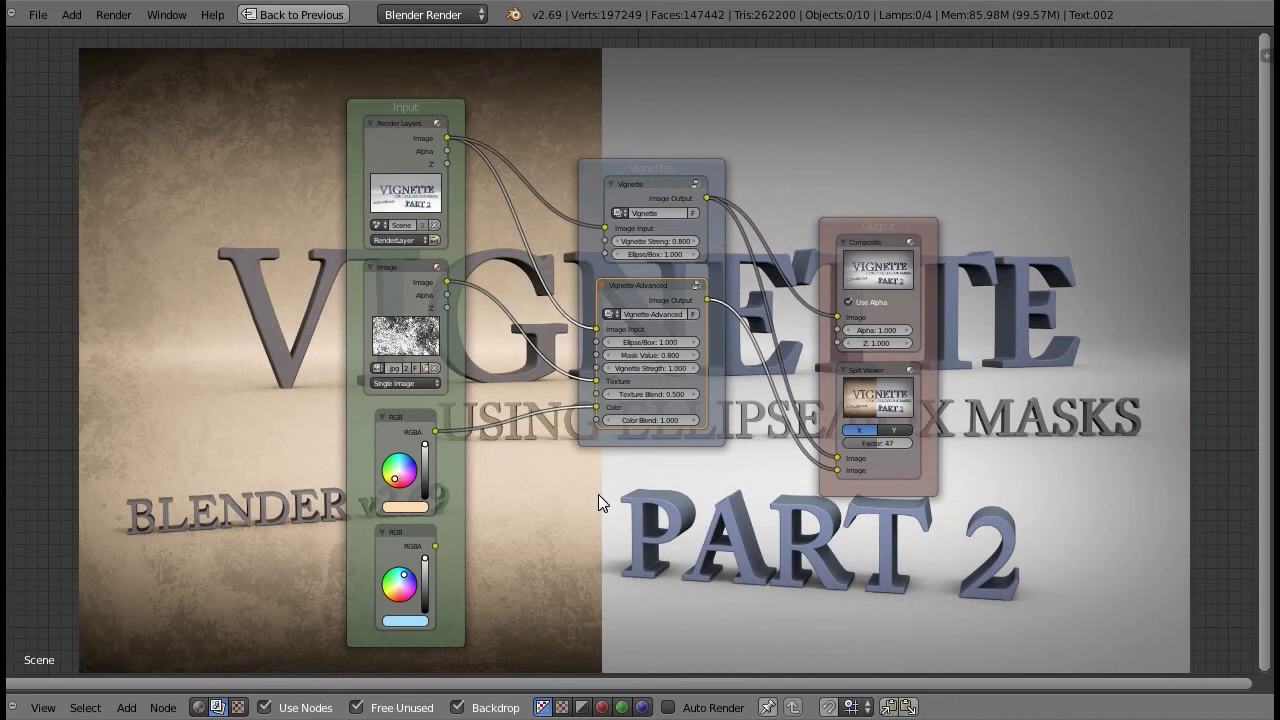
{"action": "scroll", "coordinate": [598, 494], "scroll_direction": "up", "scroll_amount": 2}
{"action": "middle_click_drag", "start_coordinate": [621, 521], "coordinate": [617, 451]}
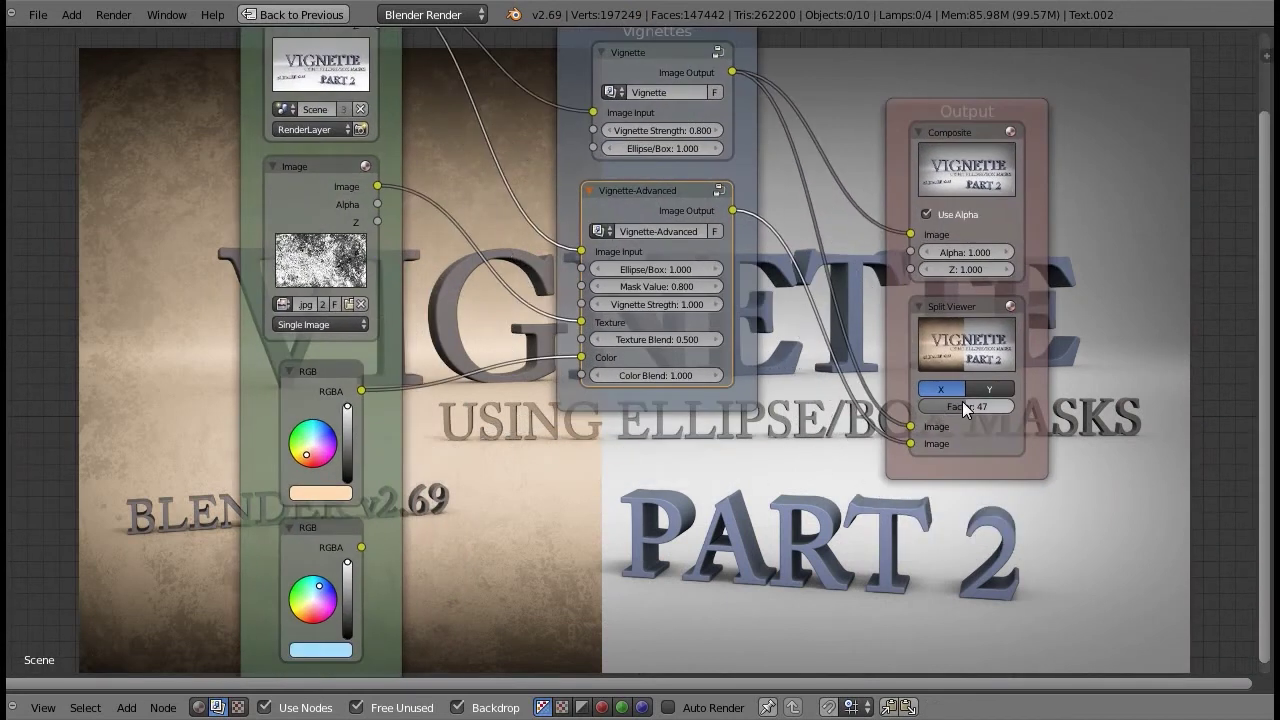
{"action": "left_click_drag", "start_coordinate": [962, 401], "coordinate": [1016, 406]}
{"action": "scroll", "coordinate": [689, 580], "scroll_direction": "down", "scroll_amount": 5}
{"action": "middle_click_drag", "start_coordinate": [656, 541], "coordinate": [403, 393]}
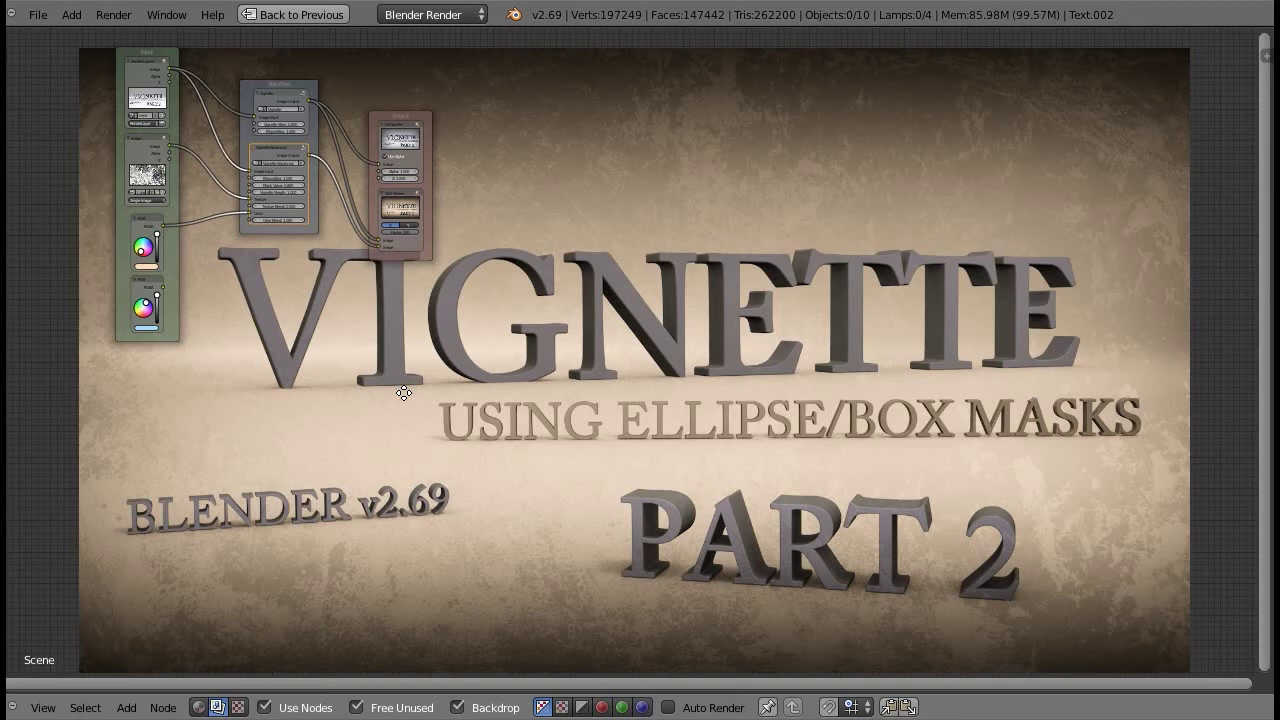
Step: Link the light-blue RGB node to the Vignette-Advanced group's Color input to view the blue tint
{"action": "scroll", "coordinate": [402, 392], "scroll_direction": "up", "scroll_amount": 6}
{"action": "middle_click_drag", "start_coordinate": [142, 206], "coordinate": [757, 415]}
{"action": "scroll", "coordinate": [680, 450], "scroll_direction": "up", "scroll_amount": 2}
{"action": "scroll", "coordinate": [671, 451], "scroll_direction": "down", "scroll_amount": 1}
{"action": "scroll", "coordinate": [669, 452], "scroll_direction": "up", "scroll_amount": 4}
{"action": "middle_click_drag", "start_coordinate": [624, 430], "coordinate": [791, 474]}
{"action": "left_click", "coordinate": [580, 517]}
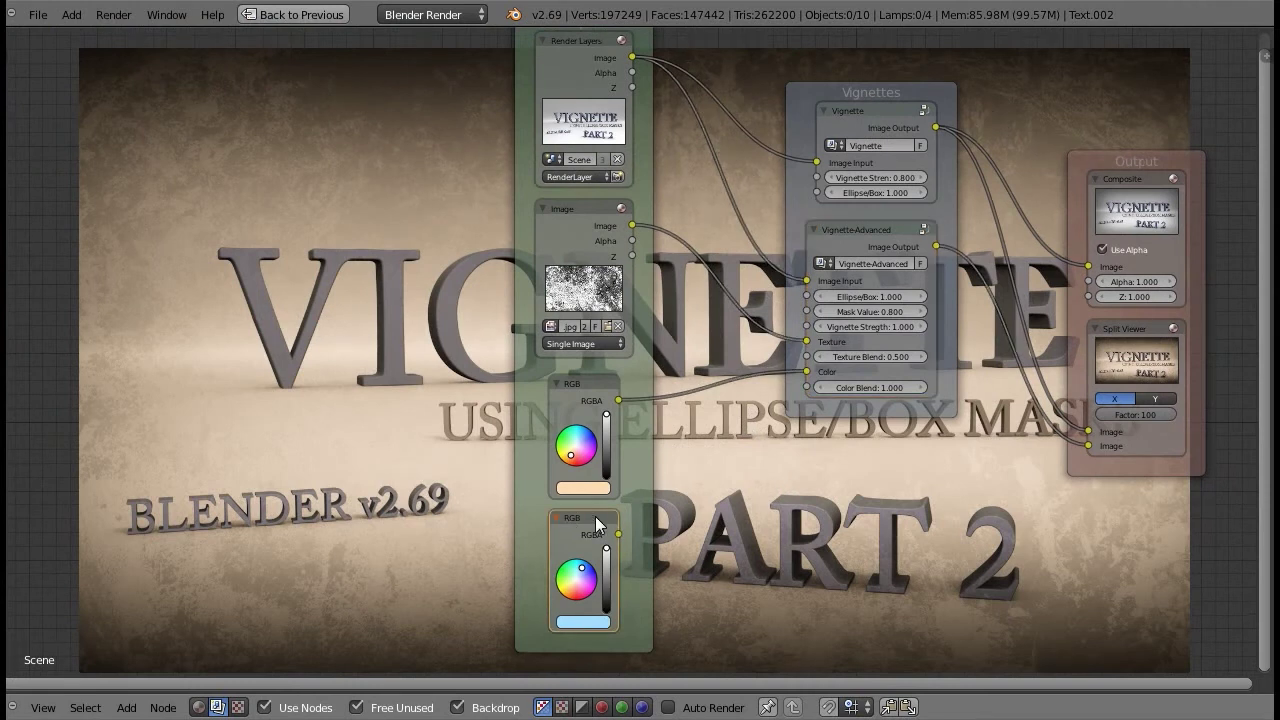
{"action": "left_click_drag", "start_coordinate": [618, 534], "coordinate": [805, 374]}
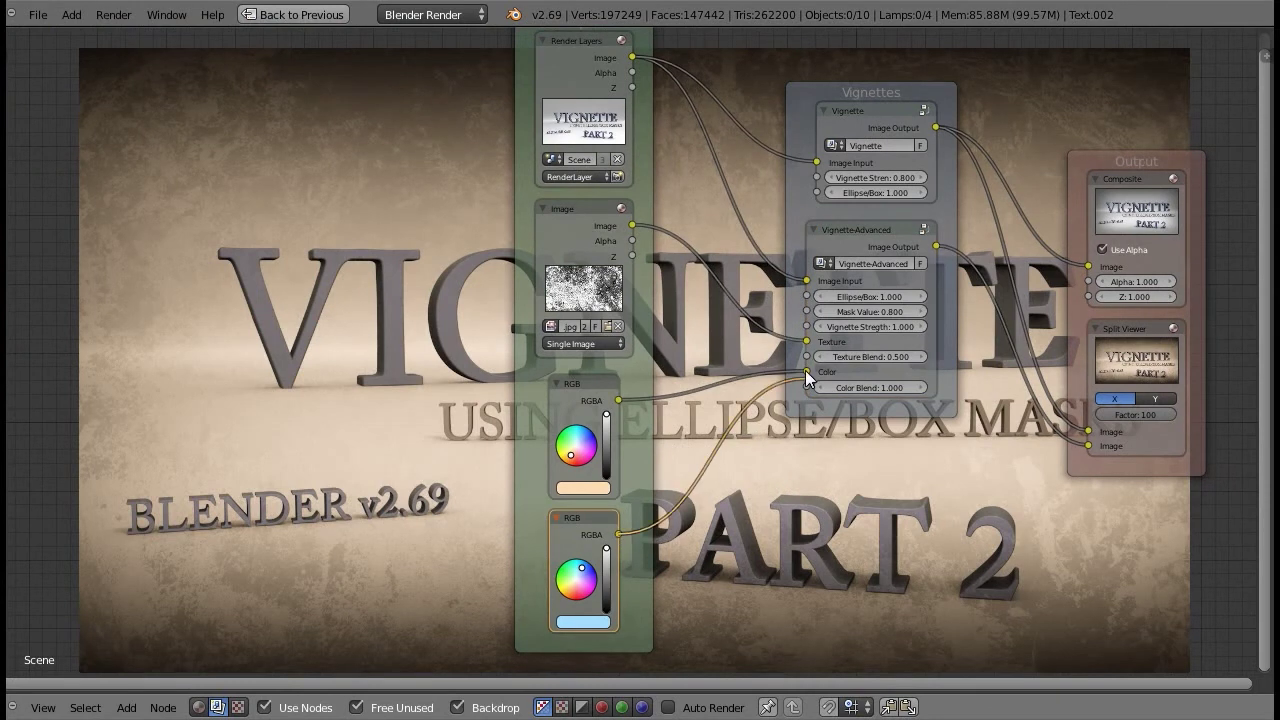
{"action": "scroll", "coordinate": [770, 457], "scroll_direction": "down", "scroll_amount": 3}
{"action": "middle_click_drag", "start_coordinate": [762, 477], "coordinate": [614, 463]}
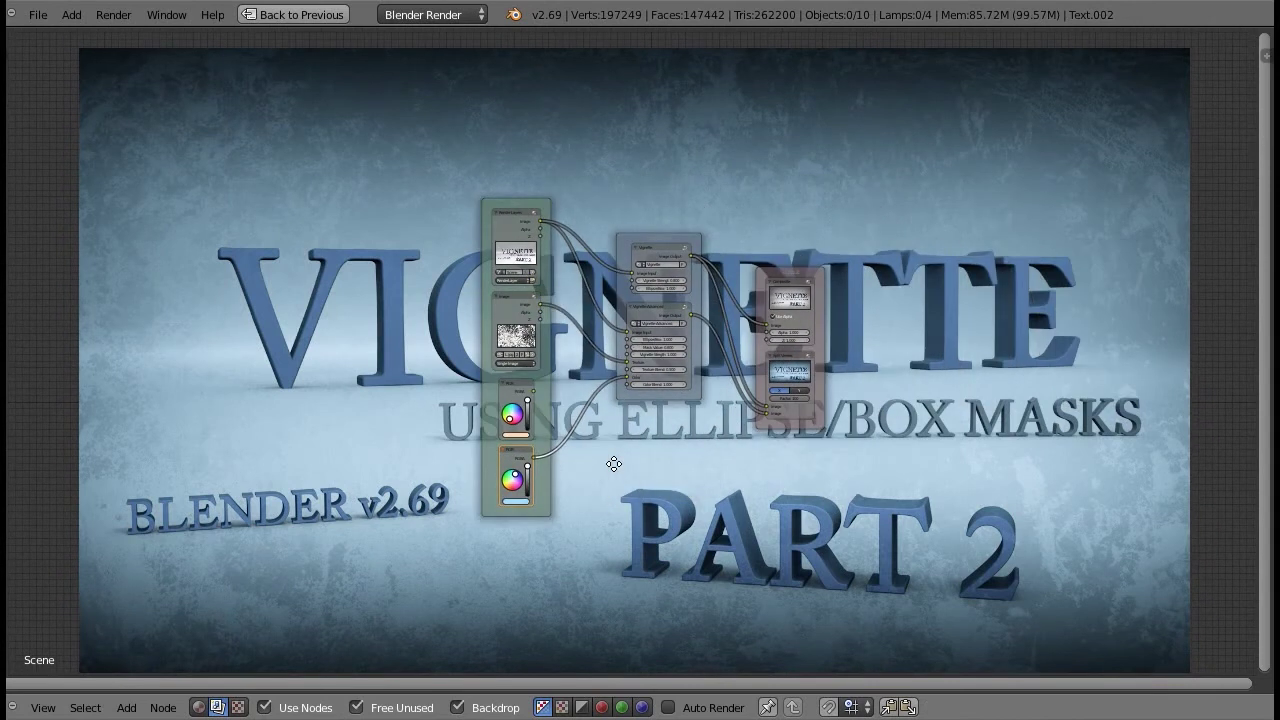
{"action": "scroll", "coordinate": [687, 443], "scroll_direction": "up", "scroll_amount": 2}
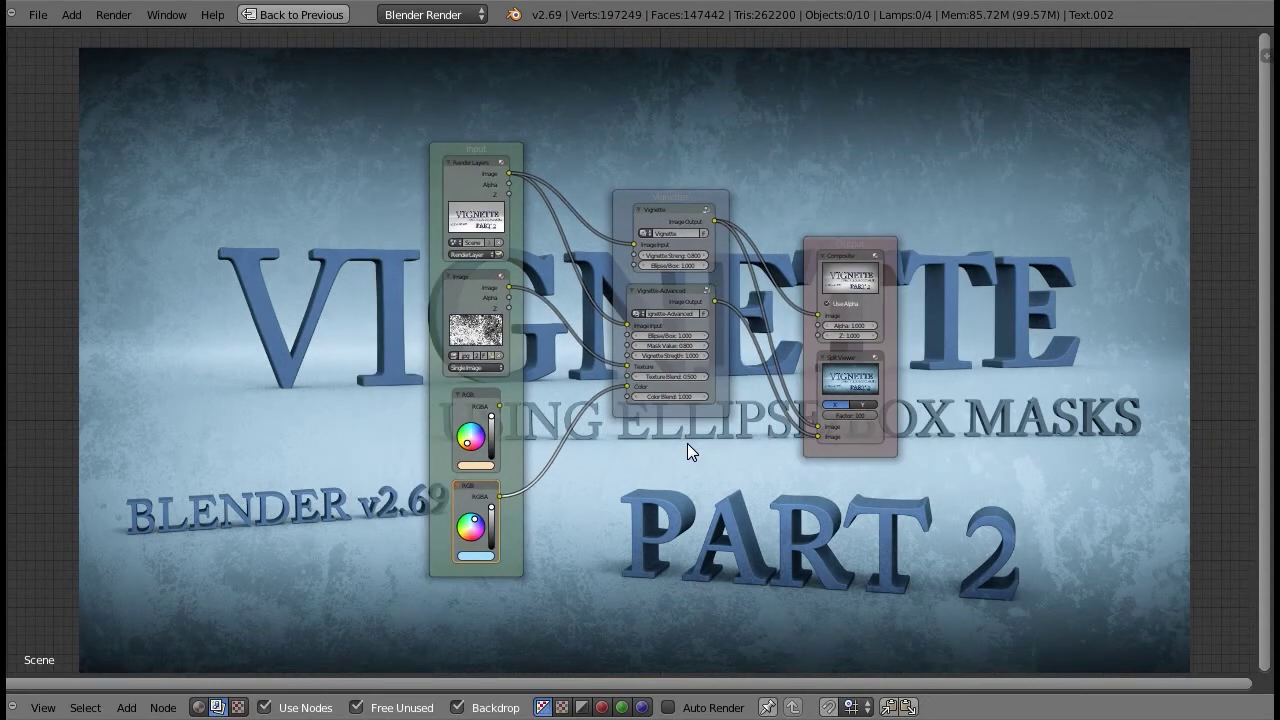
Step: Duplicate the Vignette-Advanced group node and place the copy directly below the original in the Vignettes frame
{"action": "scroll", "coordinate": [645, 360], "scroll_direction": "up", "scroll_amount": 2}
{"action": "left_click", "coordinate": [701, 270]}
{"action": "scroll", "coordinate": [702, 275], "scroll_direction": "down", "scroll_amount": 2}
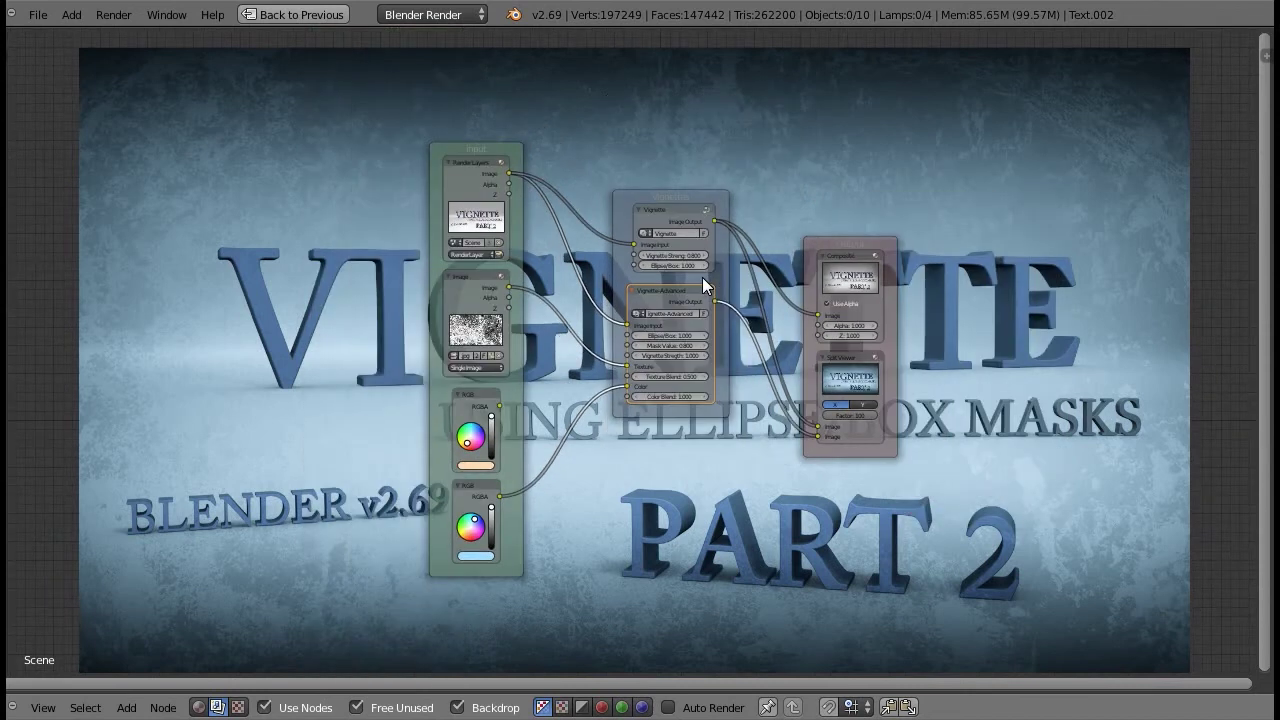
{"action": "key", "text": "shift+d"}
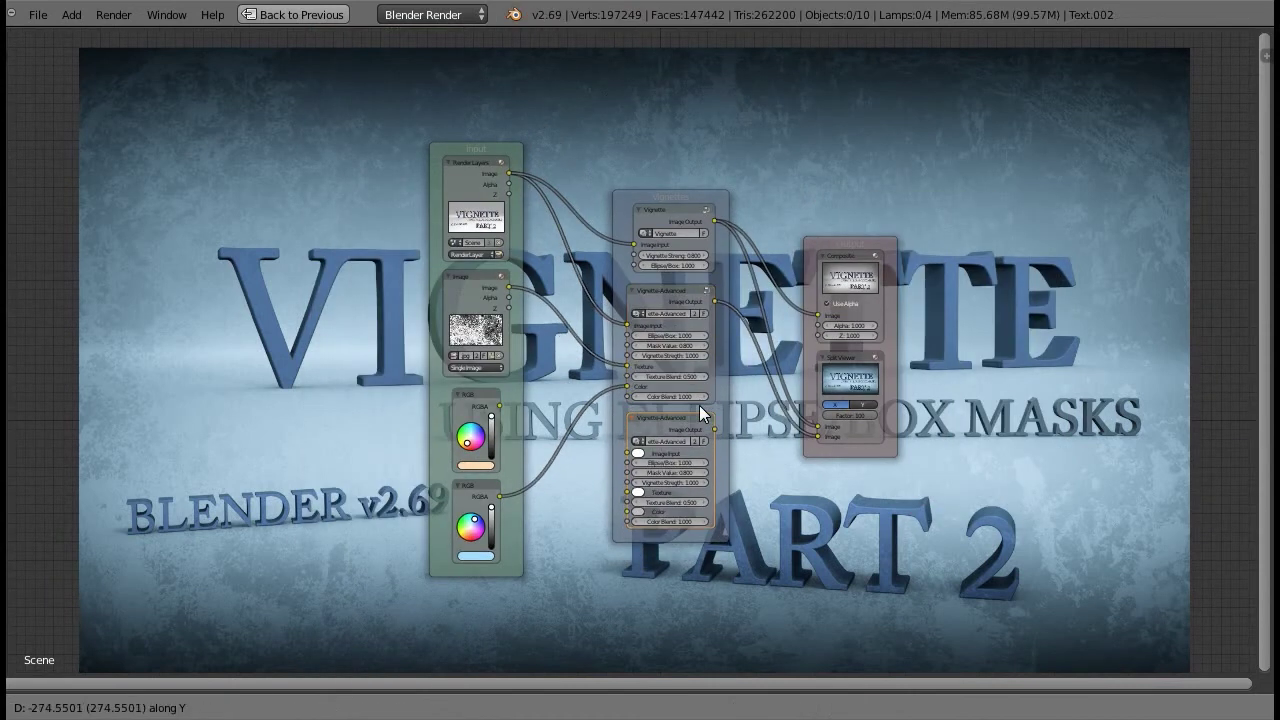
{"action": "left_click", "coordinate": [699, 404]}
Step: Link the peach RGB node to the original Vignette-Advanced Color input and the light-blue RGB node to the duplicate's Color input
{"action": "scroll", "coordinate": [699, 404], "scroll_direction": "up", "scroll_amount": 2}
{"action": "left_click", "coordinate": [988, 402]}
{"action": "middle_click_drag", "start_coordinate": [988, 402], "coordinate": [827, 281]}
{"action": "left_click_drag", "start_coordinate": [397, 368], "coordinate": [600, 338]}
{"action": "left_click_drag", "start_coordinate": [397, 513], "coordinate": [608, 539]}
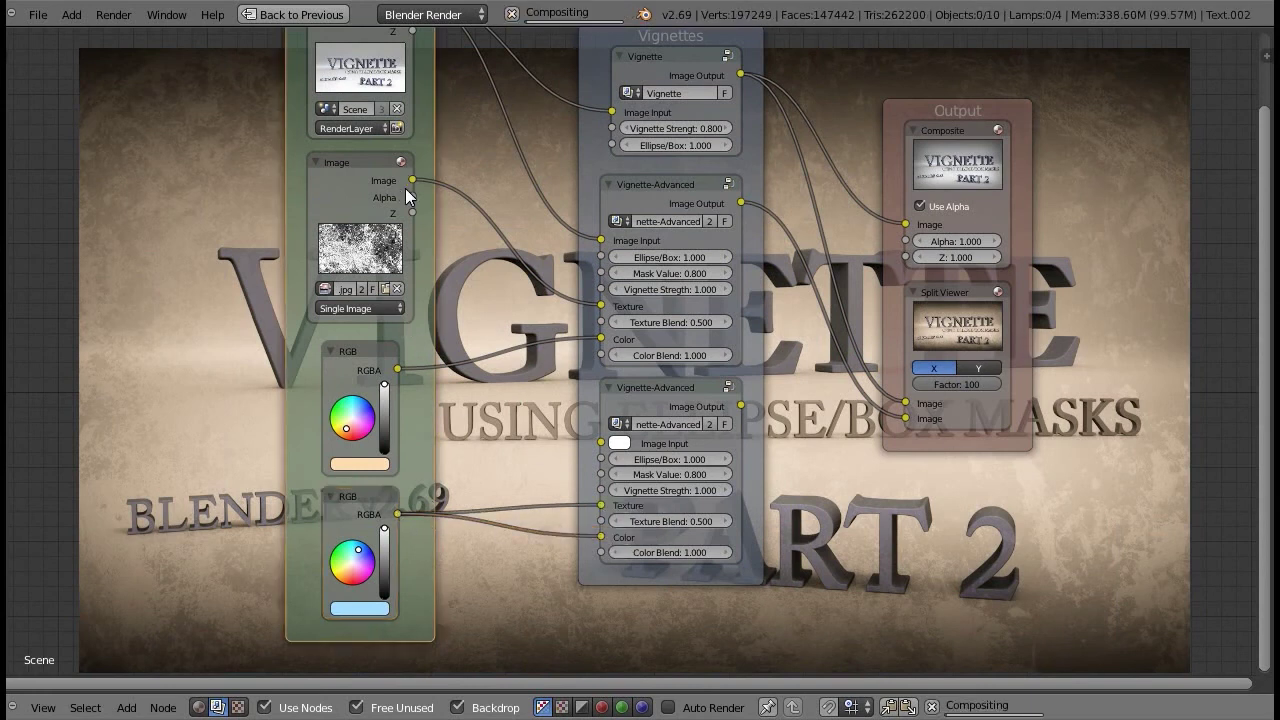
Step: Cut the duplicate group's stray input links, and connect the texture Image node to its Texture and Render Layers to its Image Input
{"action": "left_click_drag", "start_coordinate": [412, 180], "coordinate": [608, 504]}
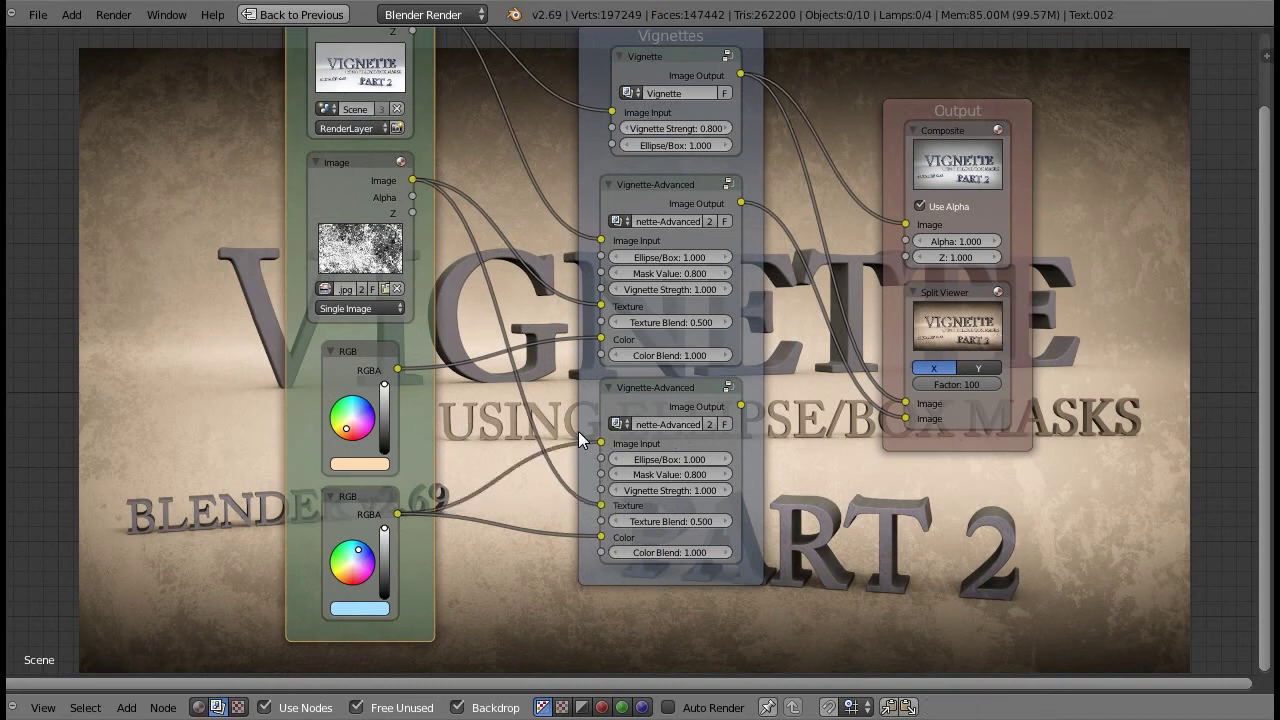
{"action": "left_click_drag", "start_coordinate": [578, 431], "coordinate": [554, 466], "text": "ctrl"}
{"action": "scroll", "coordinate": [562, 438], "scroll_direction": "down", "scroll_amount": 4}
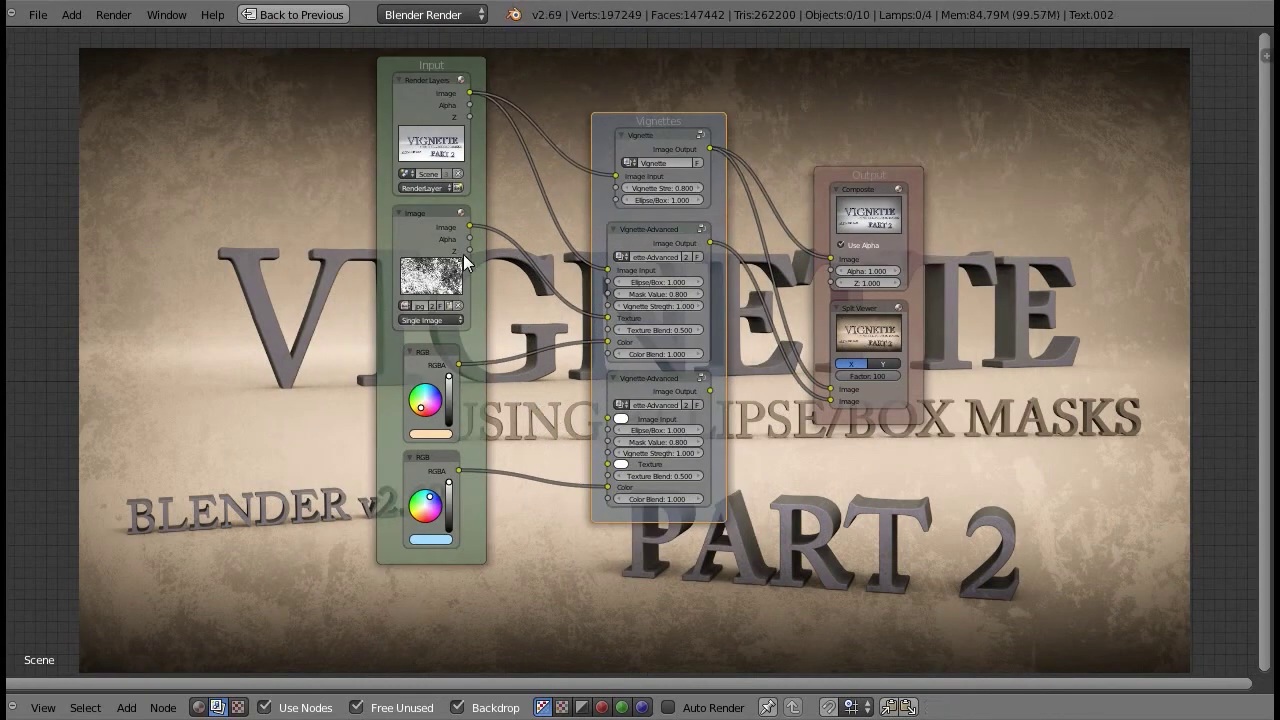
{"action": "left_click_drag", "start_coordinate": [469, 227], "coordinate": [608, 464]}
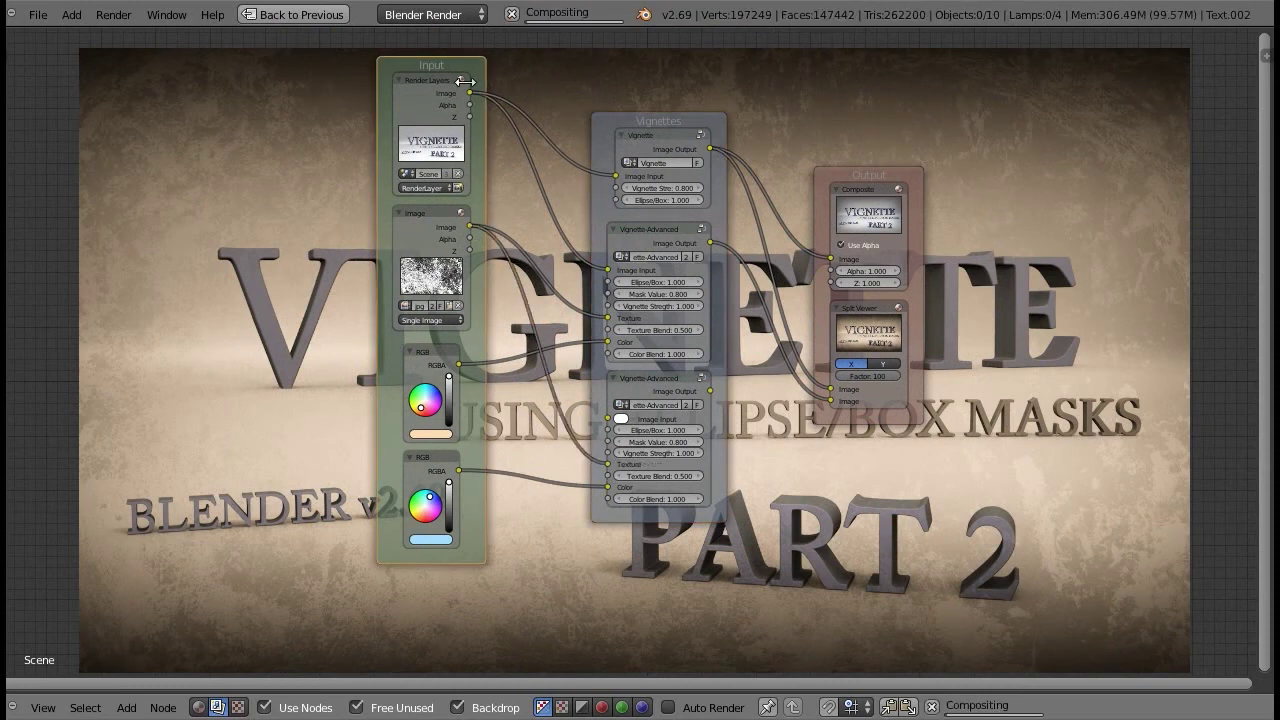
{"action": "left_click_drag", "start_coordinate": [470, 92], "coordinate": [608, 418]}
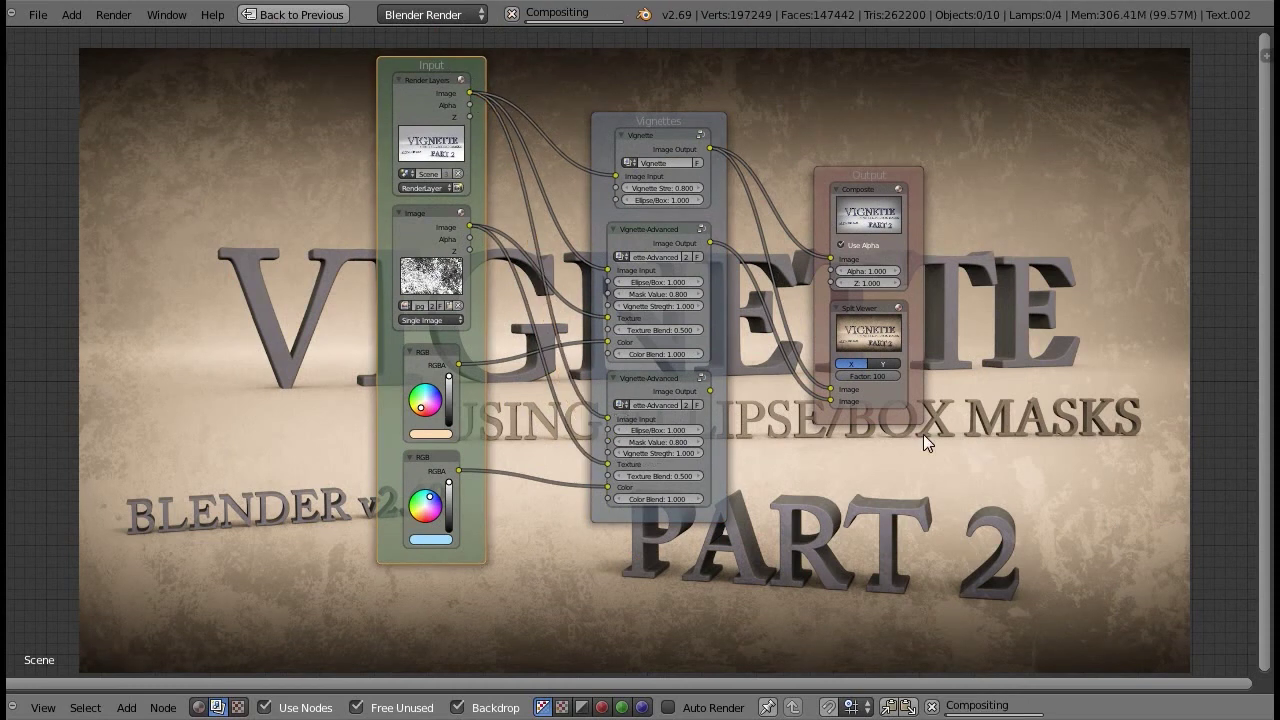
Step: Set the Split Viewer's factor to 47
{"action": "scroll", "coordinate": [905, 435], "scroll_direction": "up", "scroll_amount": 2}
{"action": "left_click", "coordinate": [978, 387]}
{"action": "type", "text": "47"}
{"action": "key", "text": "Return"}
{"action": "scroll", "coordinate": [715, 303], "scroll_direction": "down", "scroll_amount": 2}
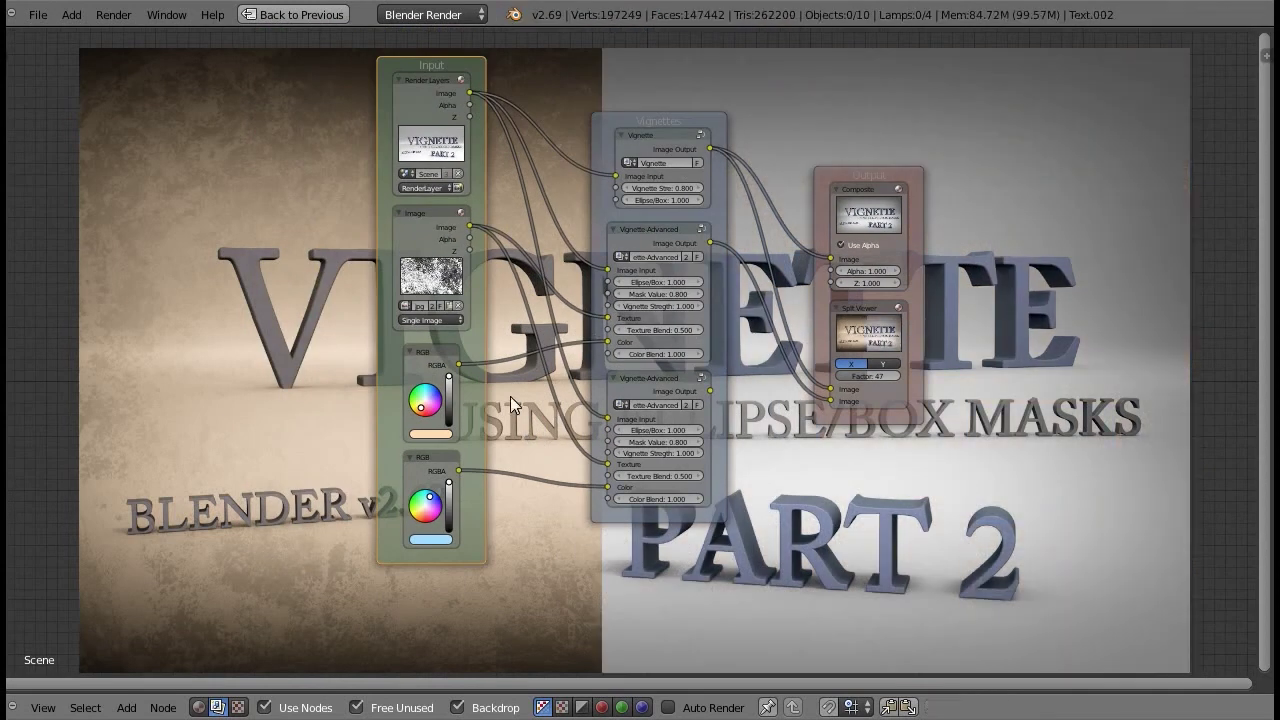
Step: Link the original Vignette-Advanced output to the Split Viewer's first Image input and the duplicate's output to the second
{"action": "scroll", "coordinate": [741, 259], "scroll_direction": "up", "scroll_amount": 2}
{"action": "left_click_drag", "start_coordinate": [745, 406], "coordinate": [907, 418]}
{"action": "left_click_drag", "start_coordinate": [741, 203], "coordinate": [906, 403]}
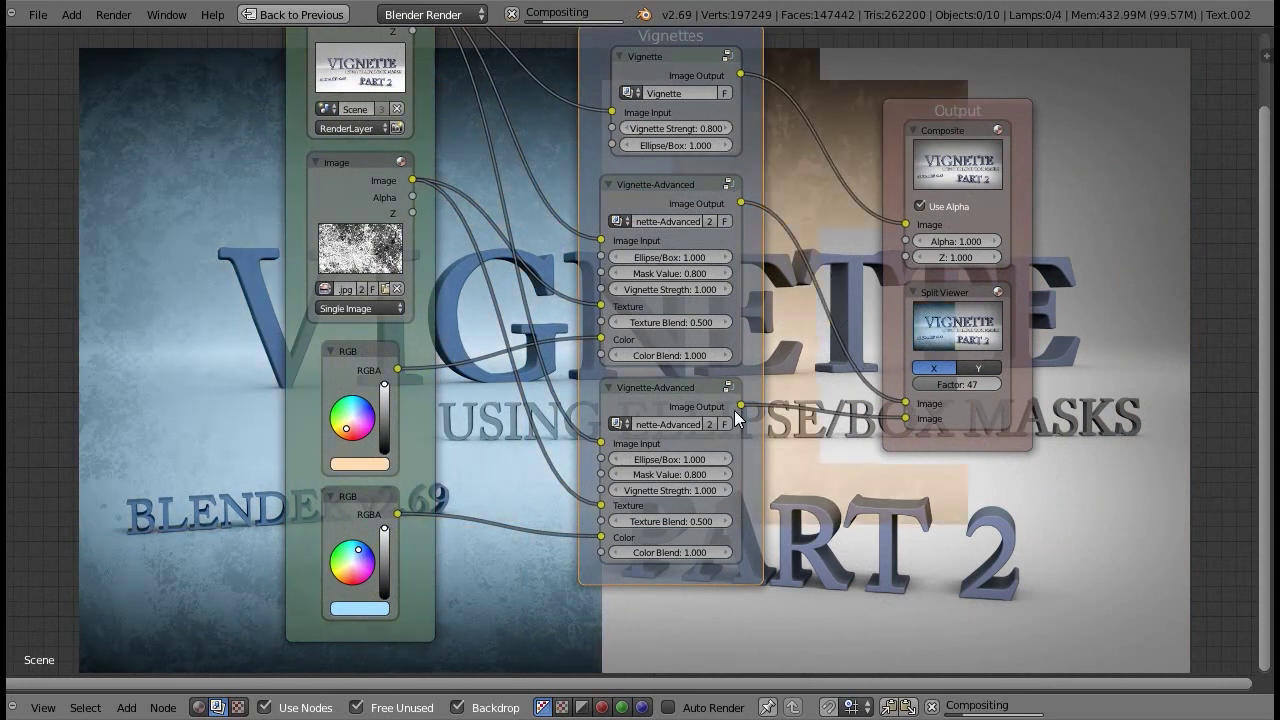
Step: Compare the blue and sepia vignettes side by side and review the complete node setup
{"action": "scroll", "coordinate": [734, 410], "scroll_direction": "down", "scroll_amount": 3}
{"action": "middle_click_drag", "start_coordinate": [460, 305], "coordinate": [833, 360]}
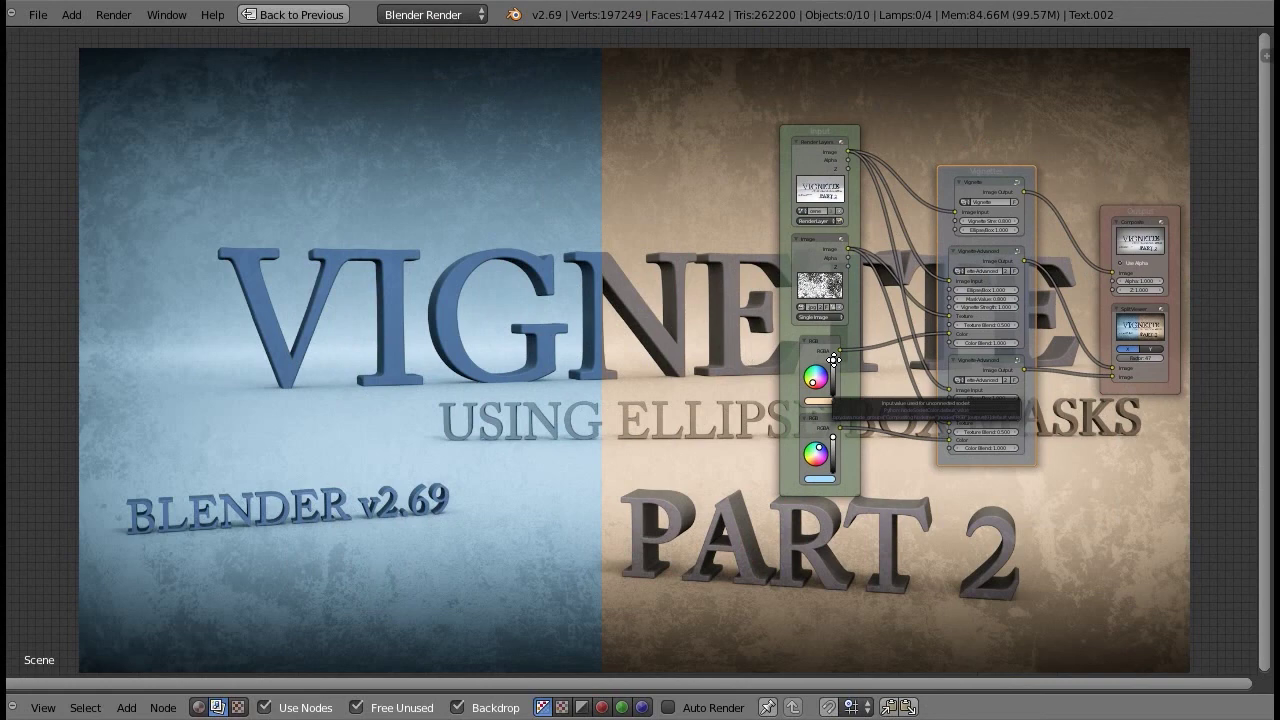
{"action": "scroll", "coordinate": [674, 268], "scroll_direction": "up", "scroll_amount": 4}
{"action": "middle_click_drag", "start_coordinate": [1174, 177], "coordinate": [585, 217]}
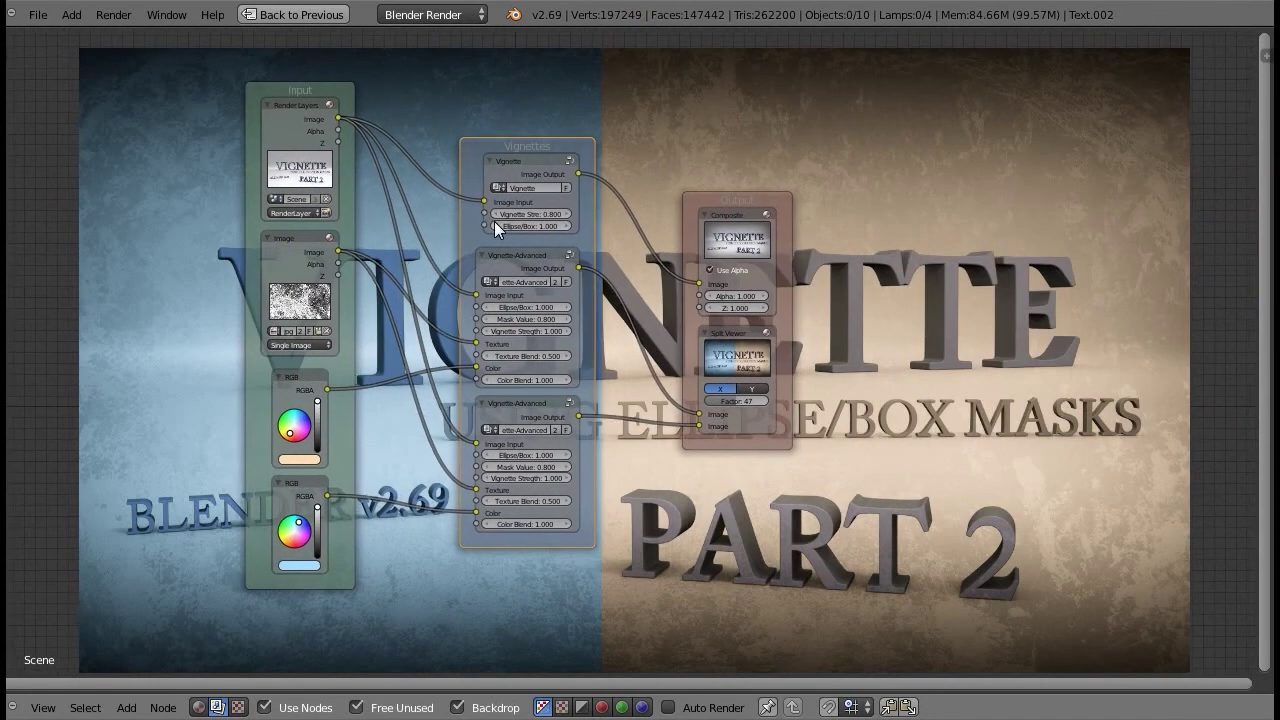
{"action": "scroll", "coordinate": [564, 310], "scroll_direction": "up", "scroll_amount": 2}
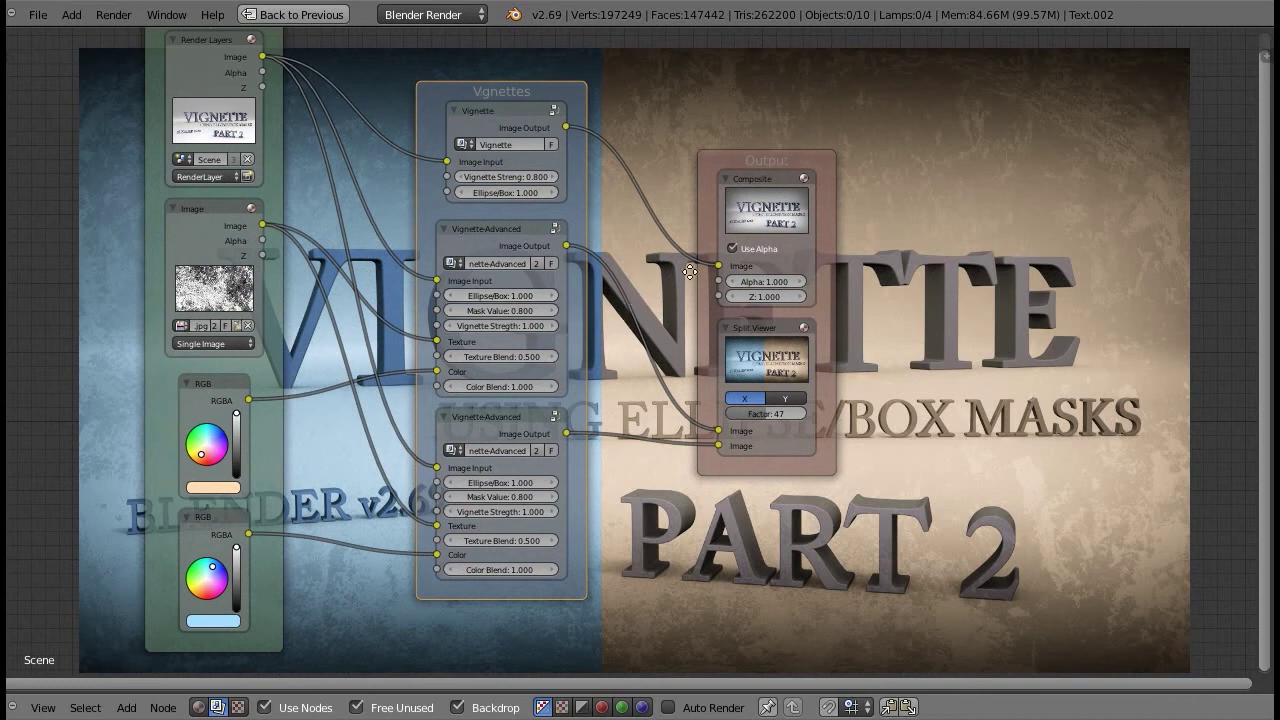
{"action": "middle_click_drag", "start_coordinate": [690, 272], "coordinate": [764, 273]}
{"action": "scroll", "coordinate": [656, 310], "scroll_direction": "down", "scroll_amount": 1}
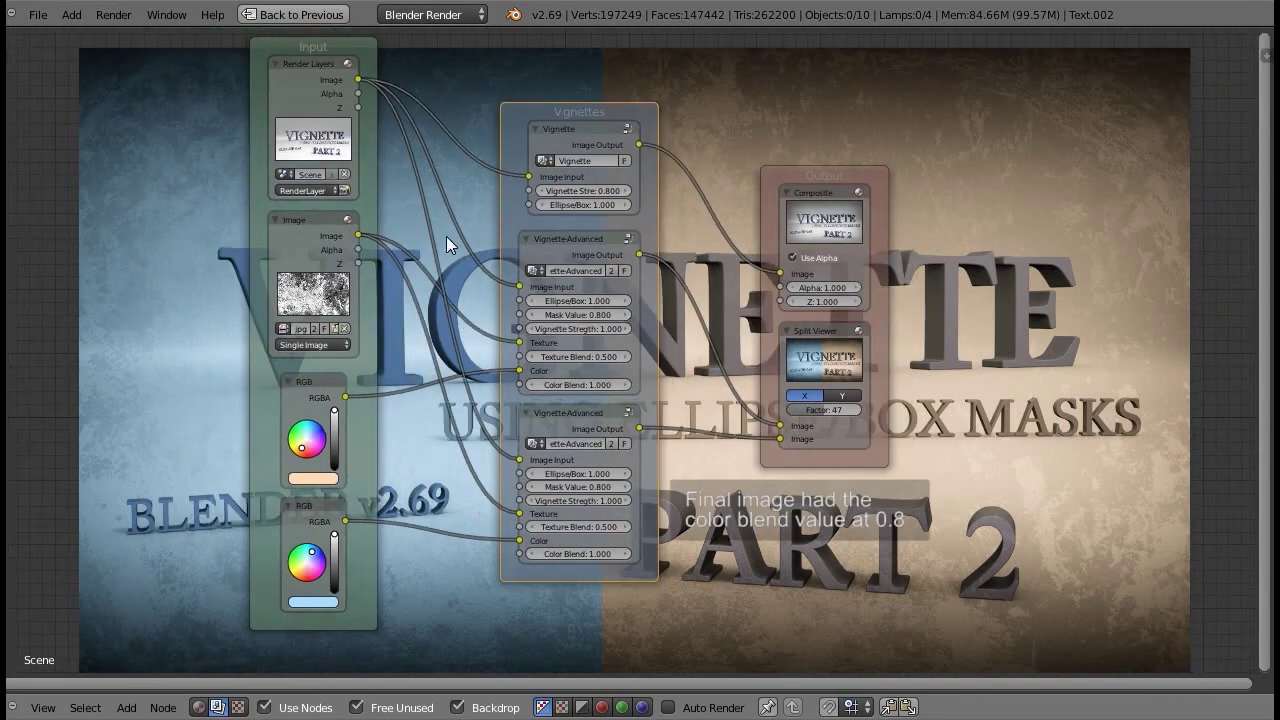